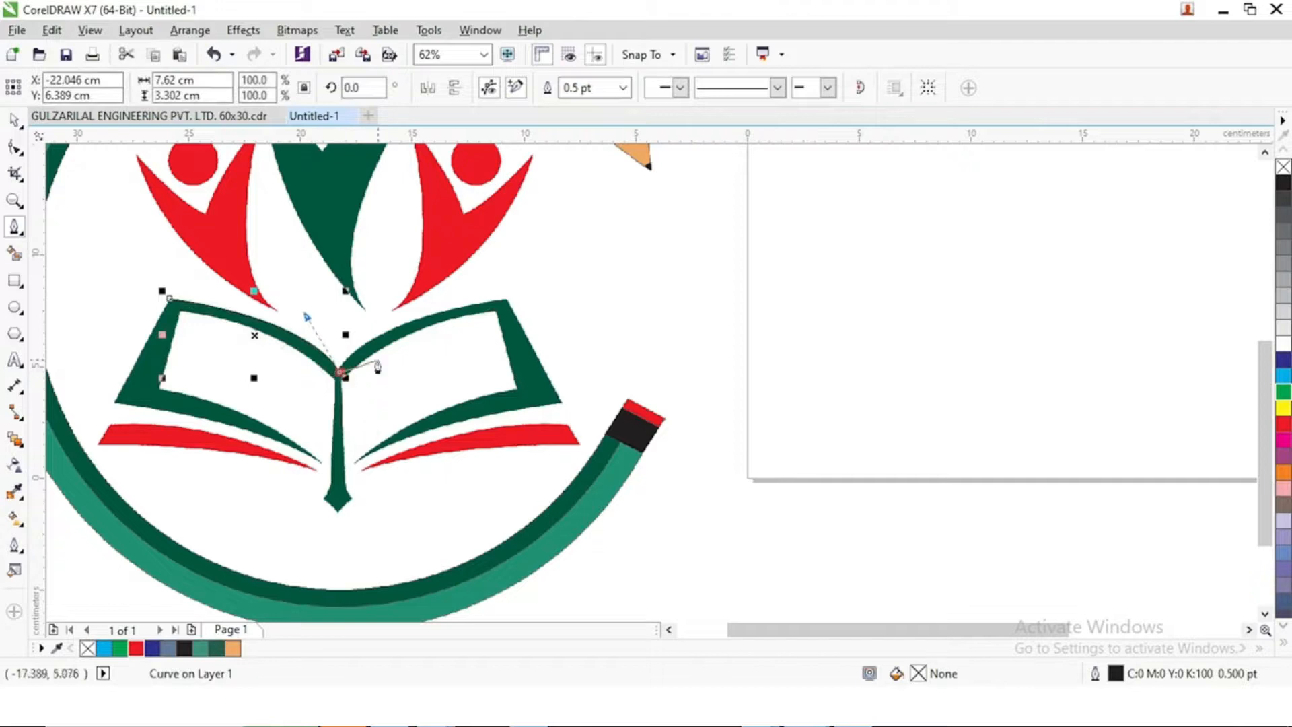
- Trace the outer edge of the book's right page with the Pen tool, from the spine around to the lower tip
left_click_drag(507, 298, 642, 297)
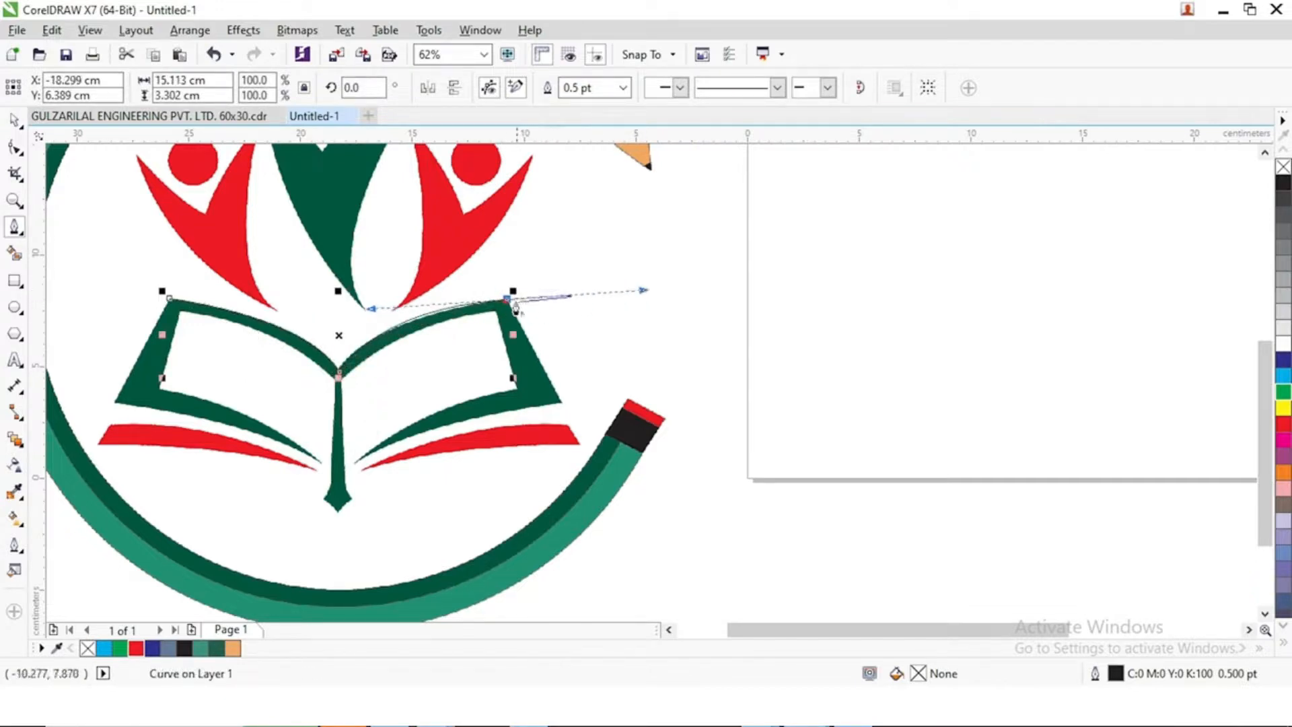
left_click(507, 298)
left_click(561, 407)
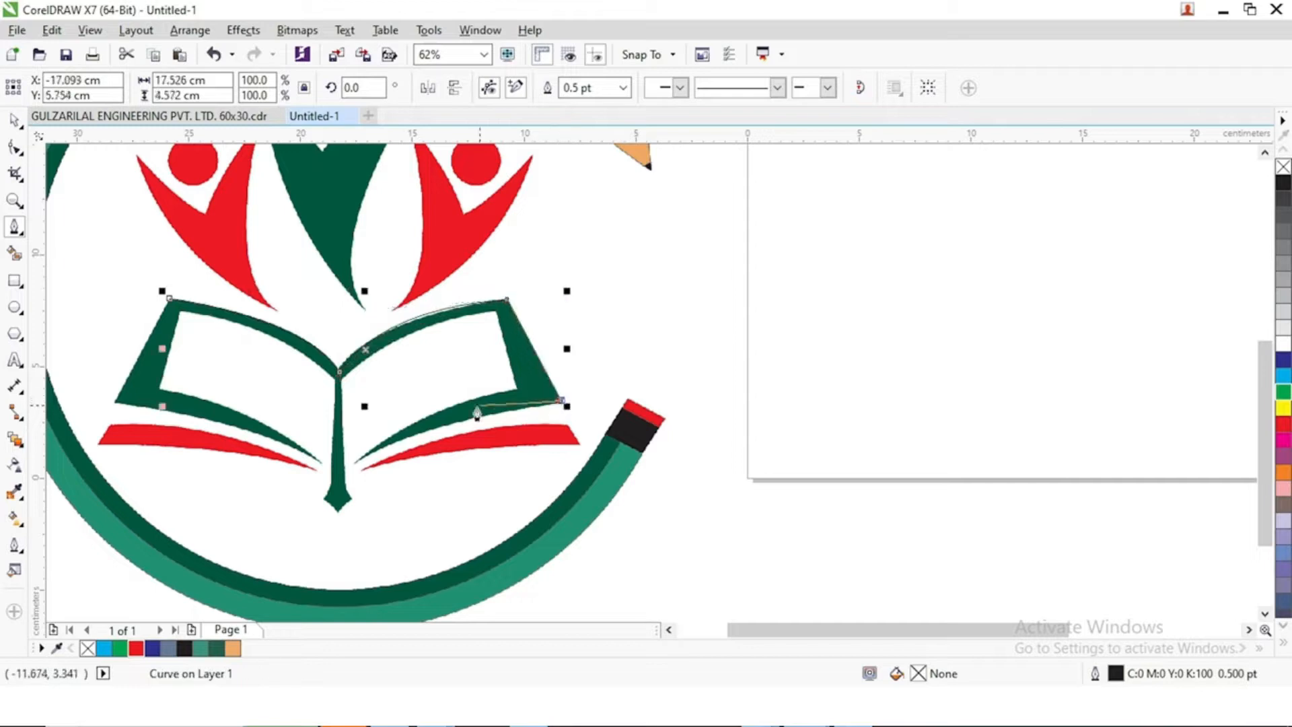
left_click_drag(354, 458, 296, 496)
left_click(355, 459)
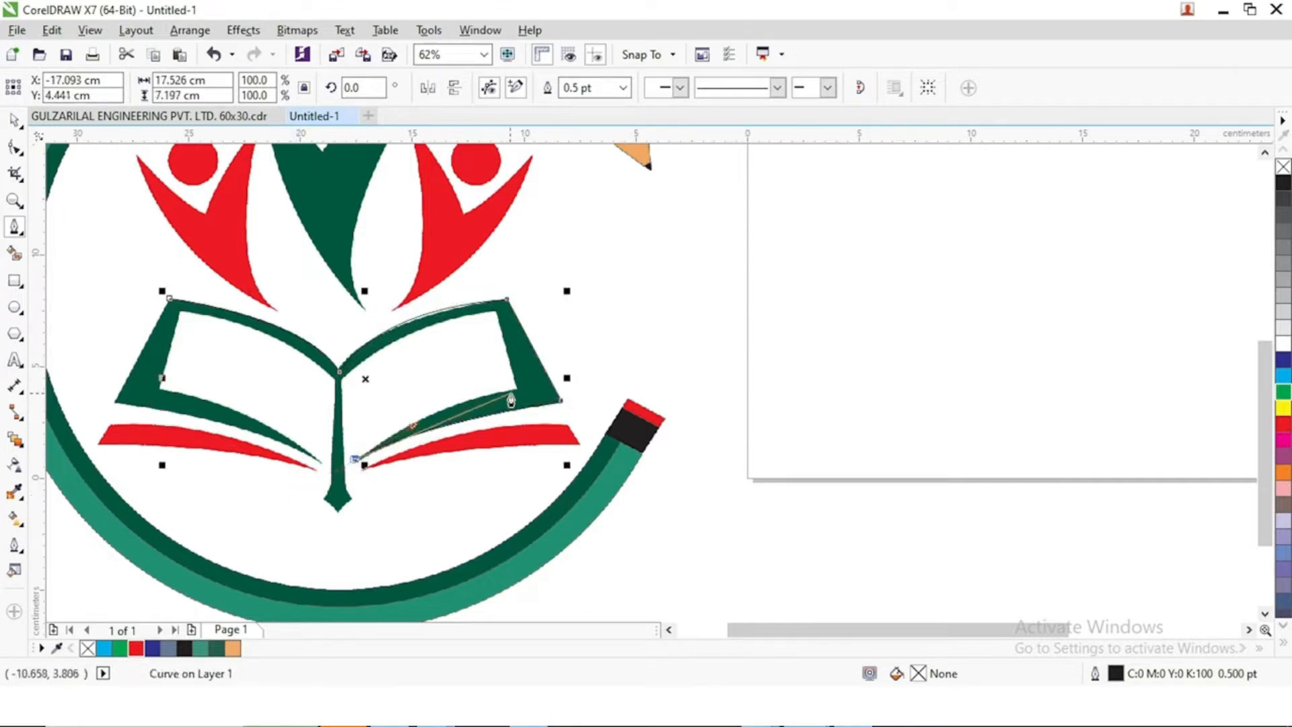
- Continue the path along the inner edge of the right page, through both inner corners and back to the spine
left_click(520, 392)
left_click_drag(666, 393, 550, 389)
left_click(519, 391)
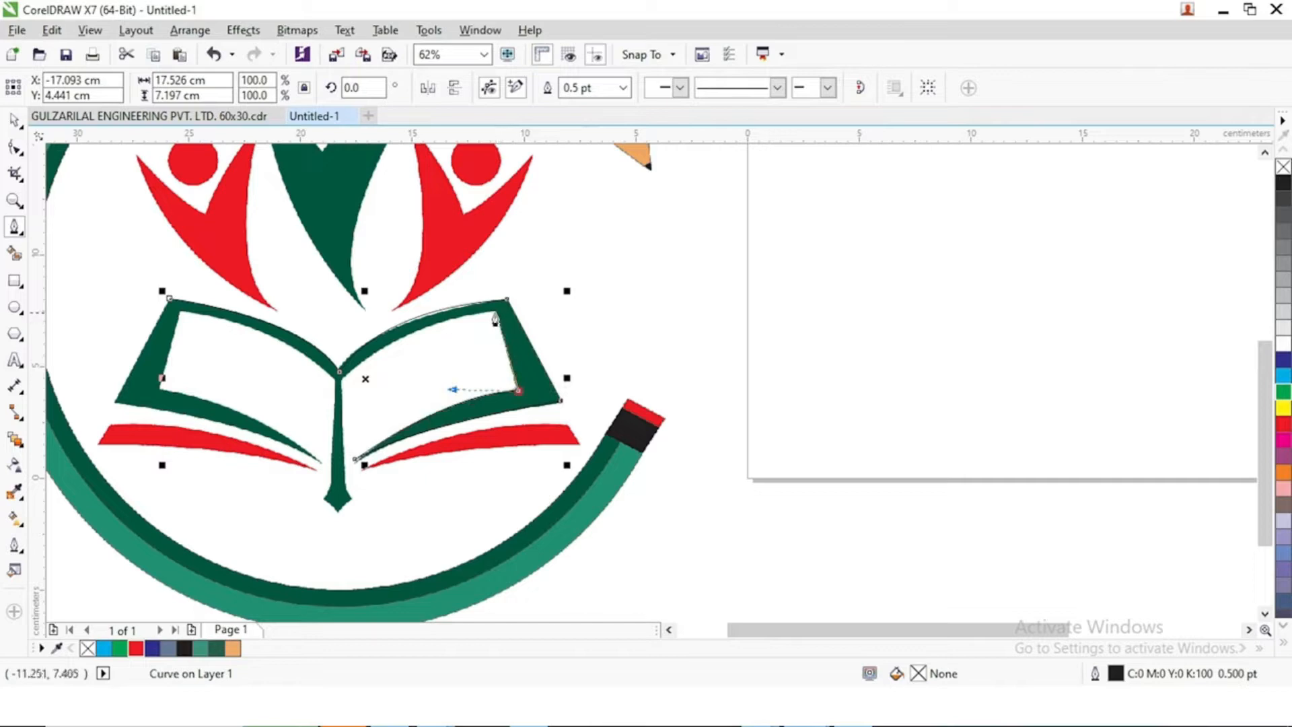
left_click(494, 312)
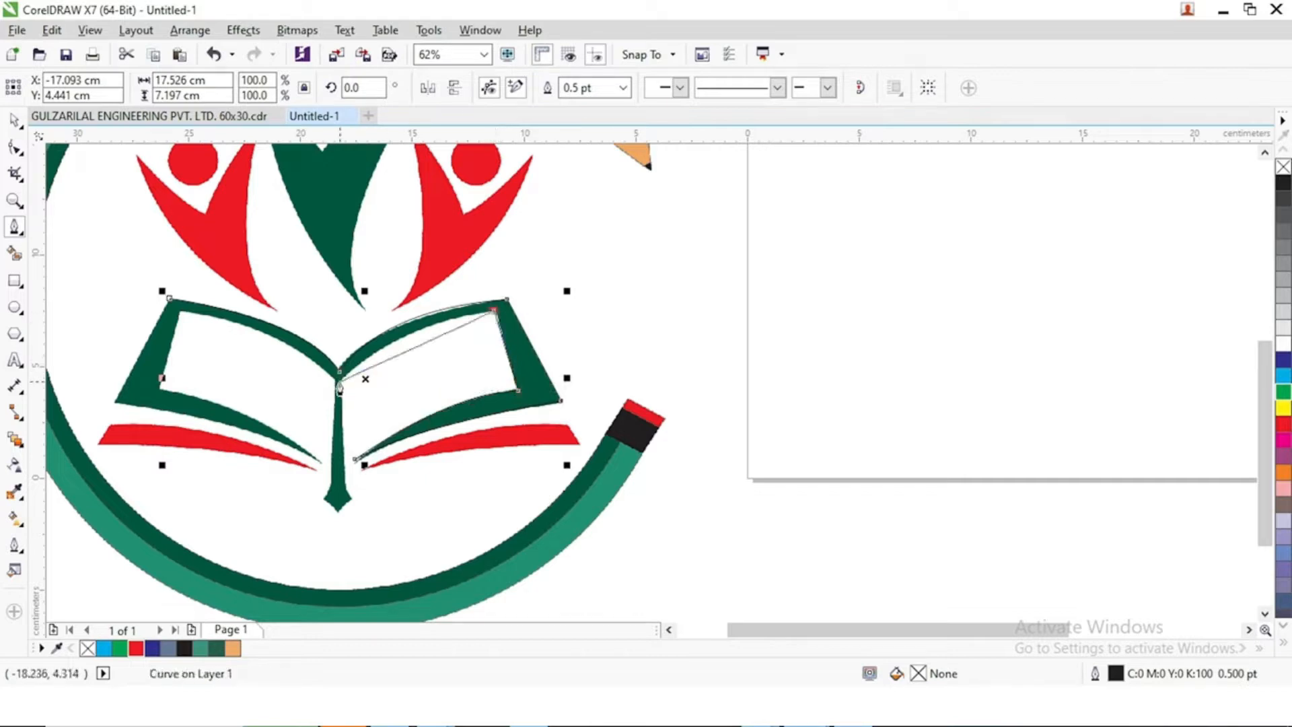
scroll(338, 382, "up", 2)
left_click_drag(345, 379, 274, 478)
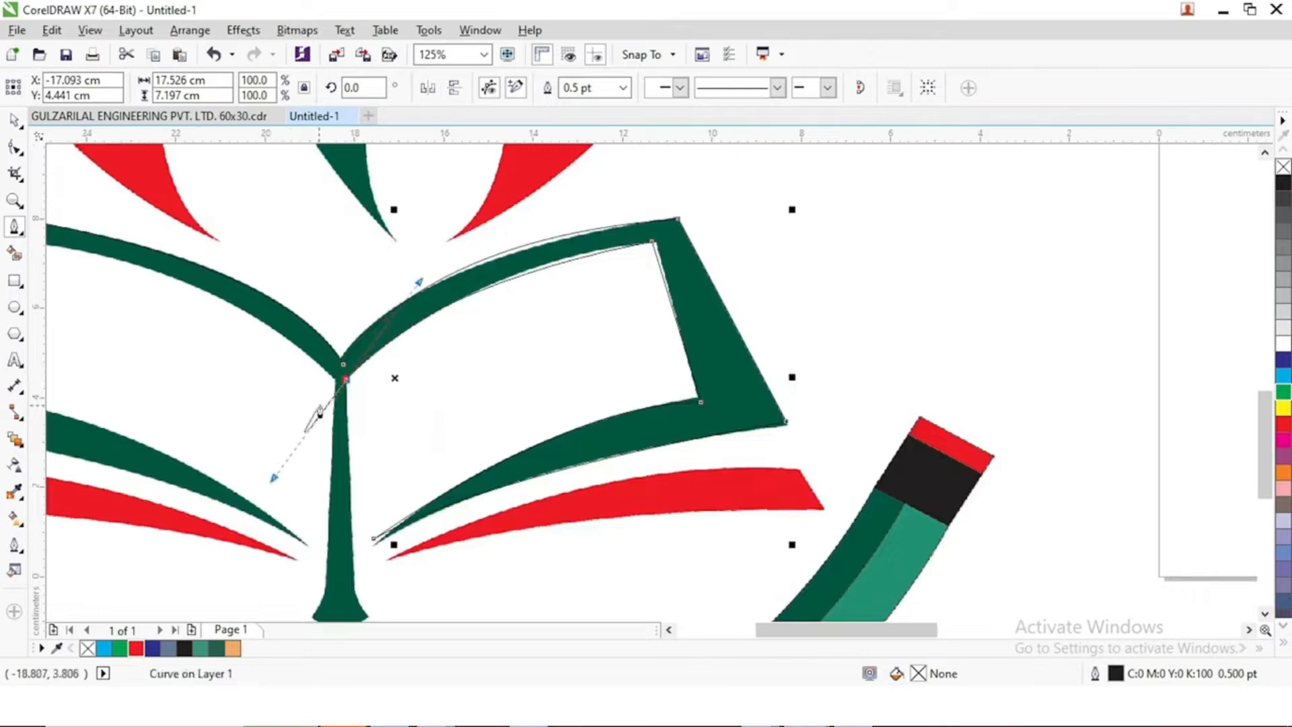
- Remove the path's extra node at the left page's upper corner and close the right page outline at the spine
key("ctrl+z")
left_click(345, 380, "alt")
left_click_drag(438, 398, 713, 435)
left_click(15, 147)
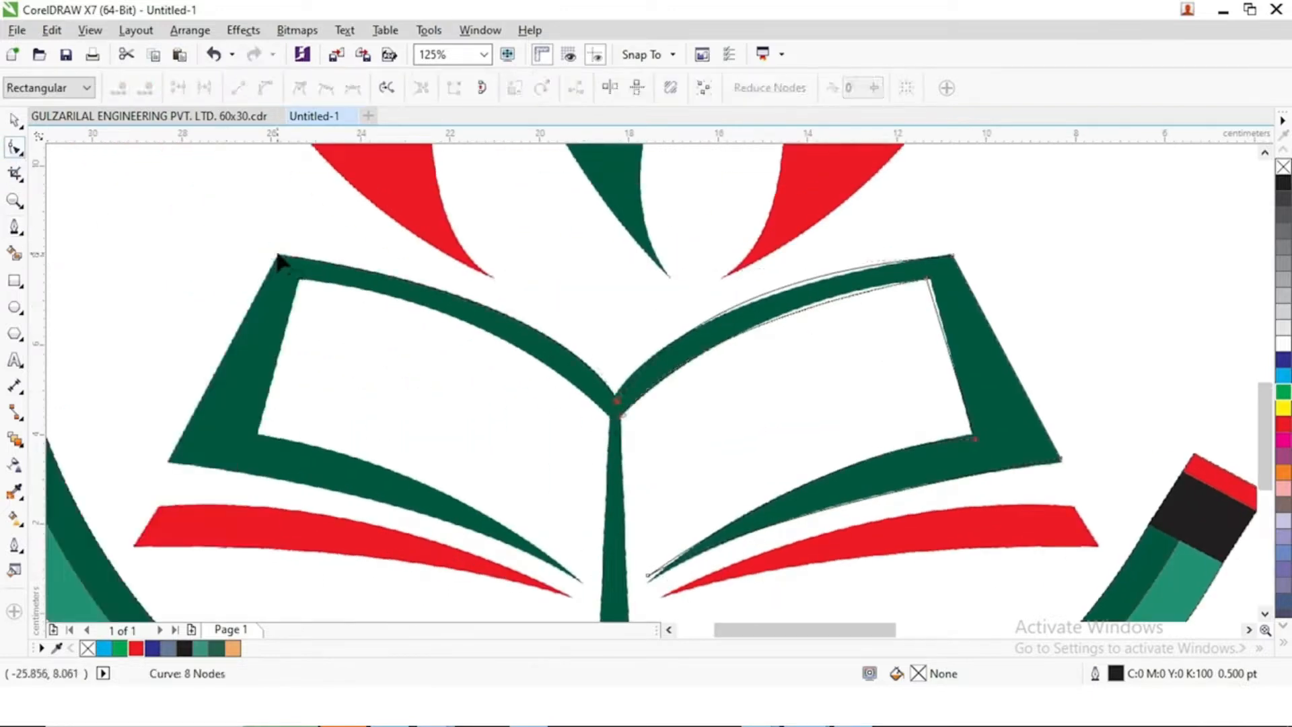
left_click(15, 228)
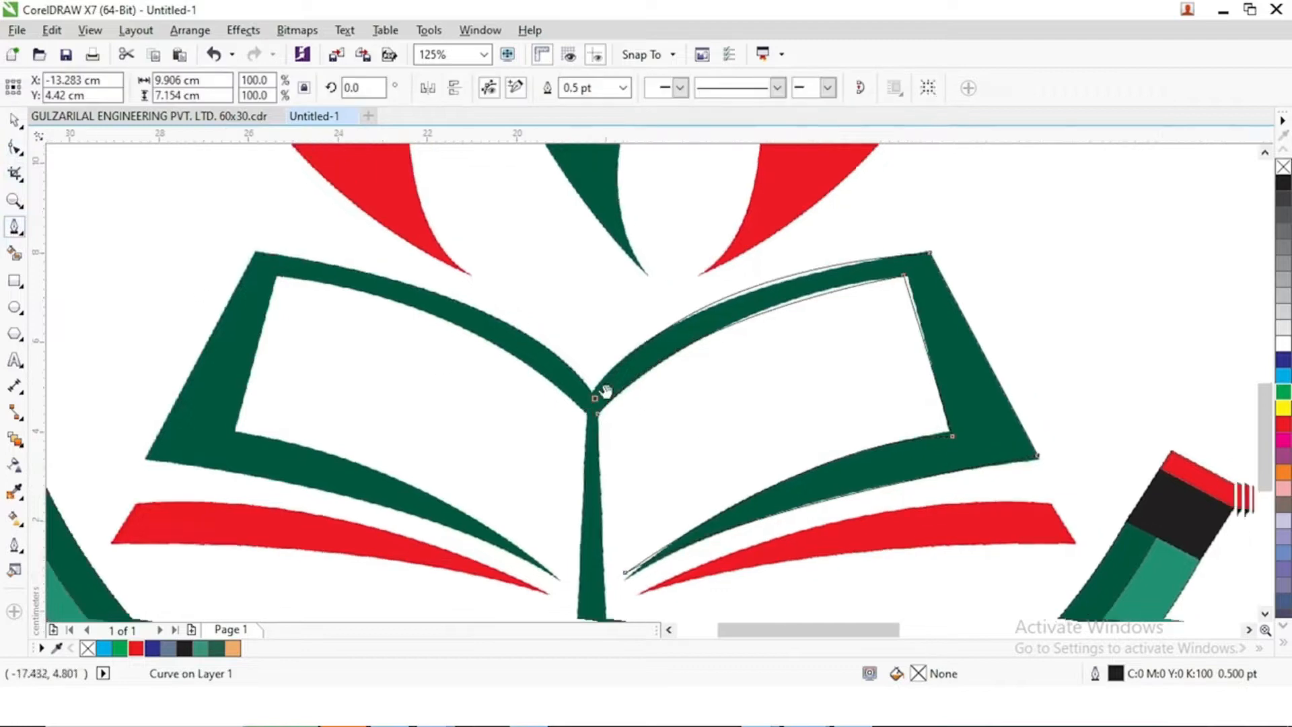
scroll(496, 377, "up", 3)
left_click(494, 399)
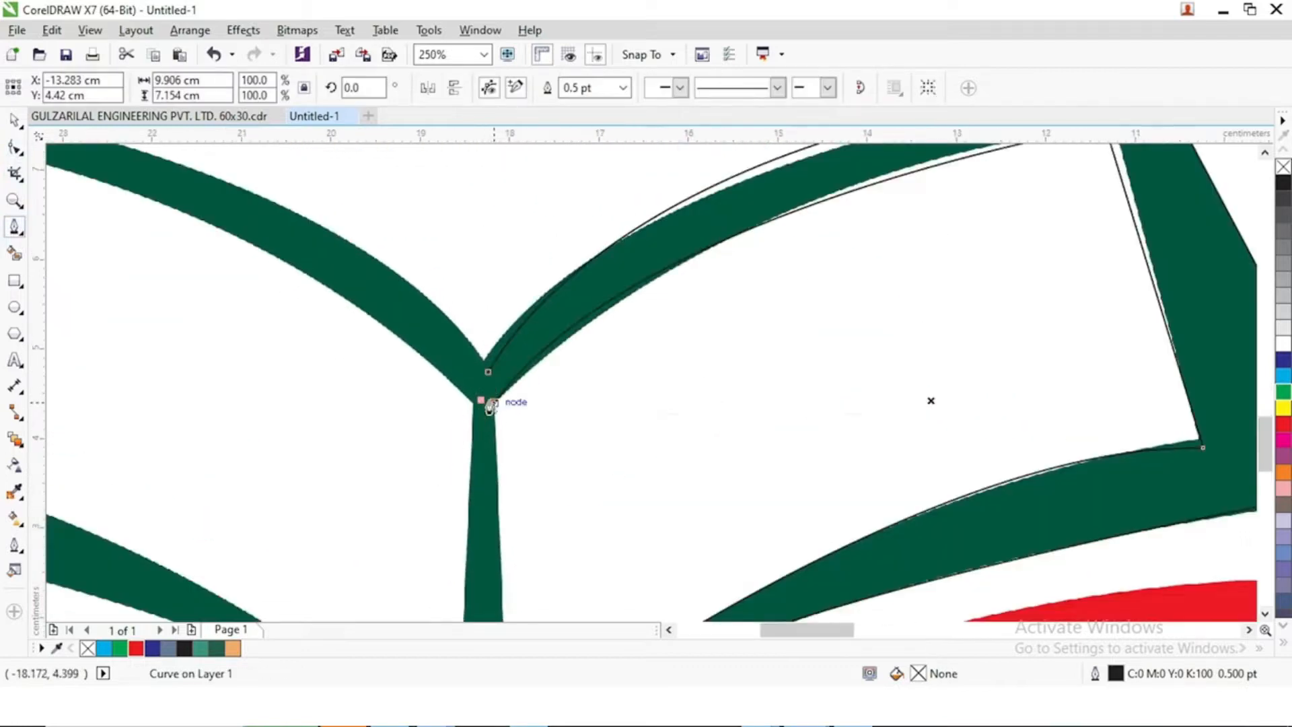
left_click(489, 377)
left_click(15, 149)
scroll(339, 313, "down", 3)
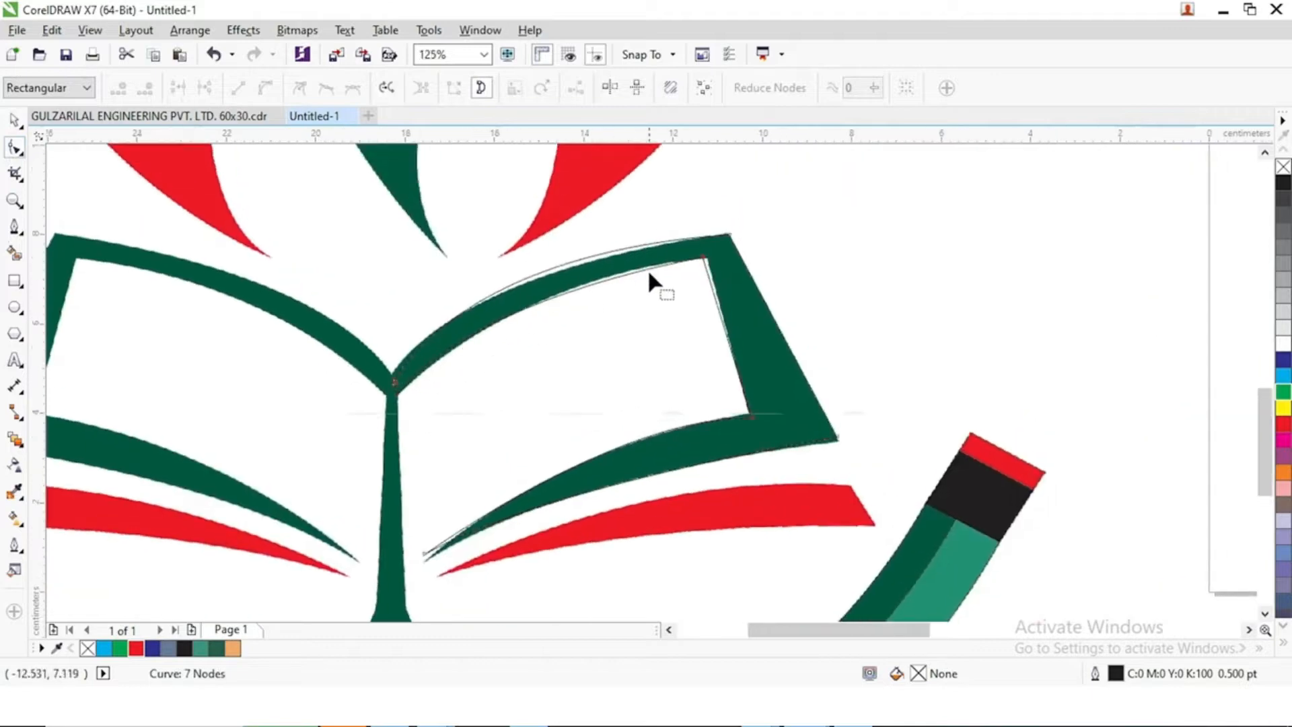
left_click(728, 236)
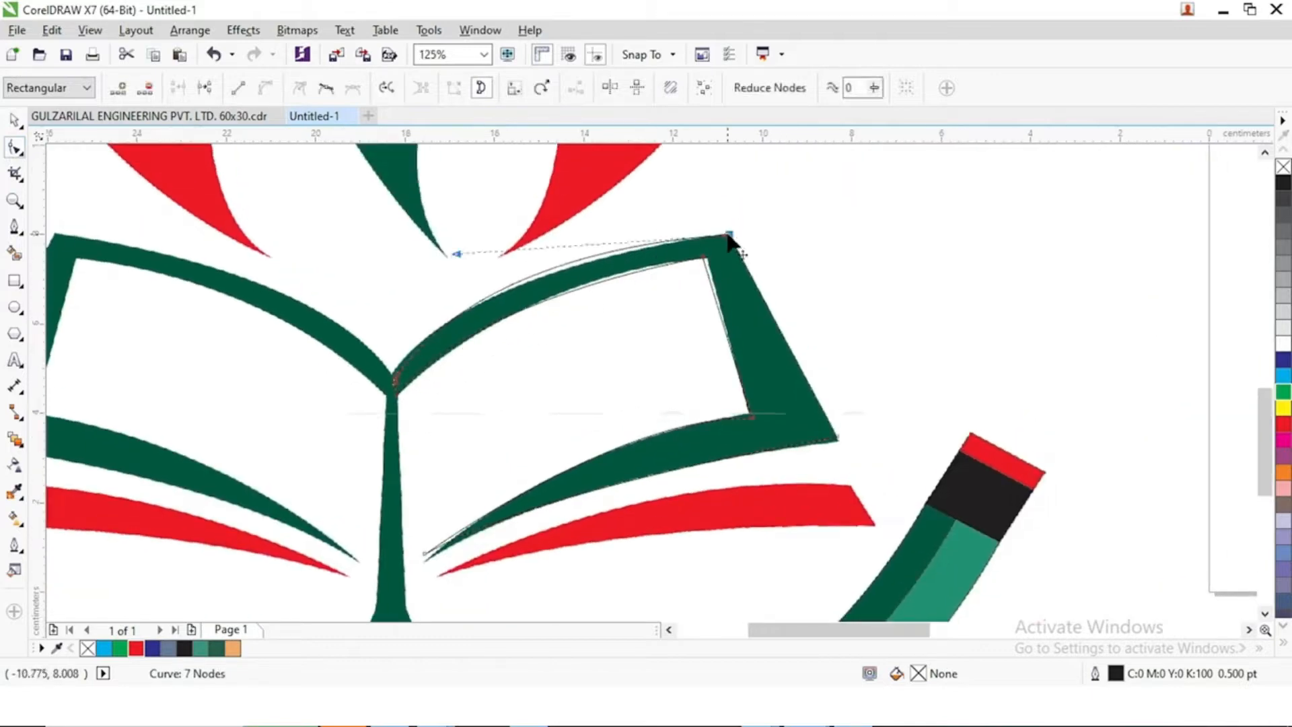
left_click(13, 119)
scroll(481, 346, "down", 1)
scroll(366, 332, "down", 1)
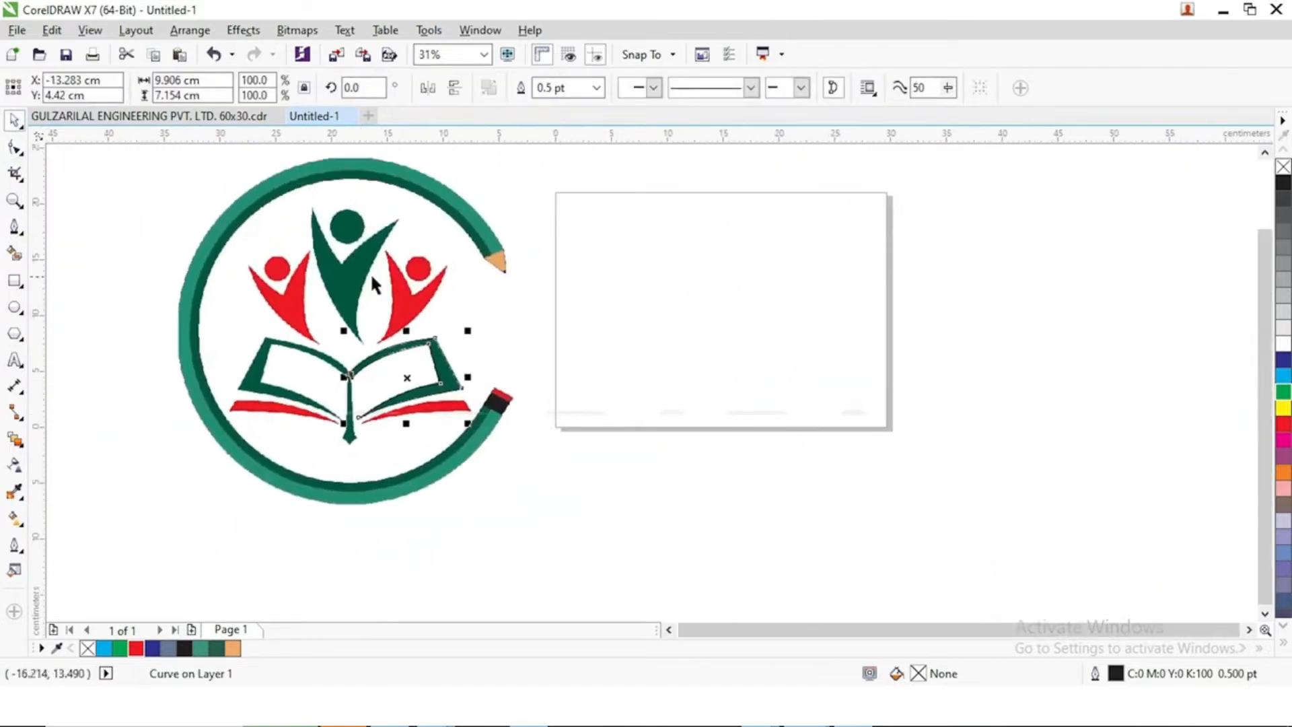
left_click(369, 369)
left_click(442, 369)
mouse_move(442, 368)
left_mouse_down()
mouse_move(880, 352)
mouse_move(883, 366)
left_mouse_up()
left_click(138, 179)
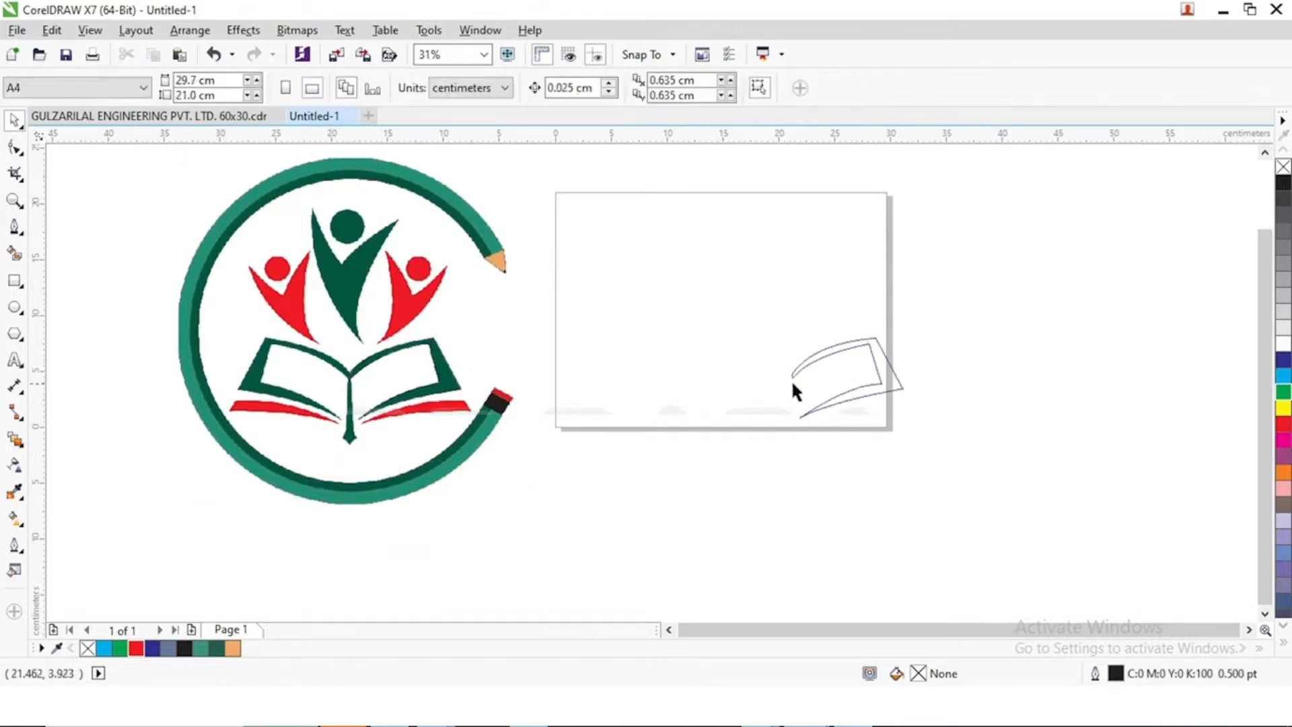
key("ctrl+z")
- Trace the red strip beneath the right page as a closed curve about 9.7 by 2.1 cm with the Pen tool
scroll(375, 426, "up", 2)
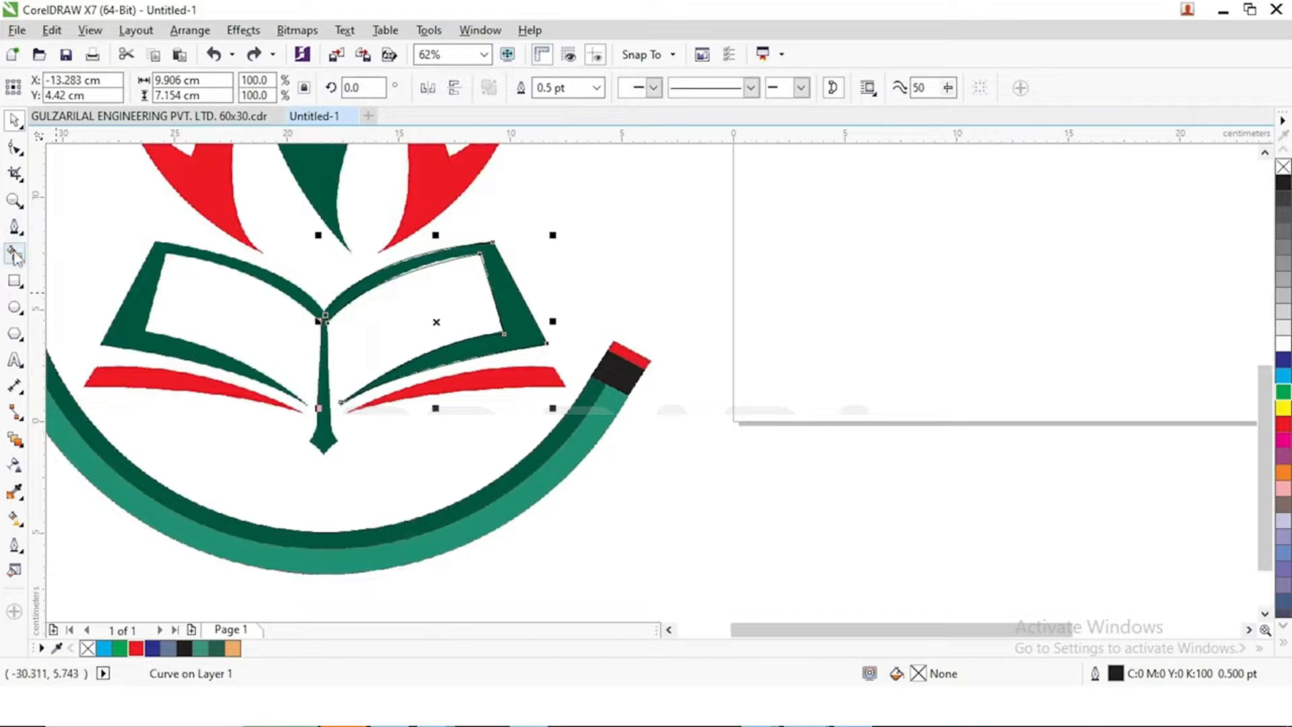
left_click(14, 227)
scroll(346, 434, "up", 2)
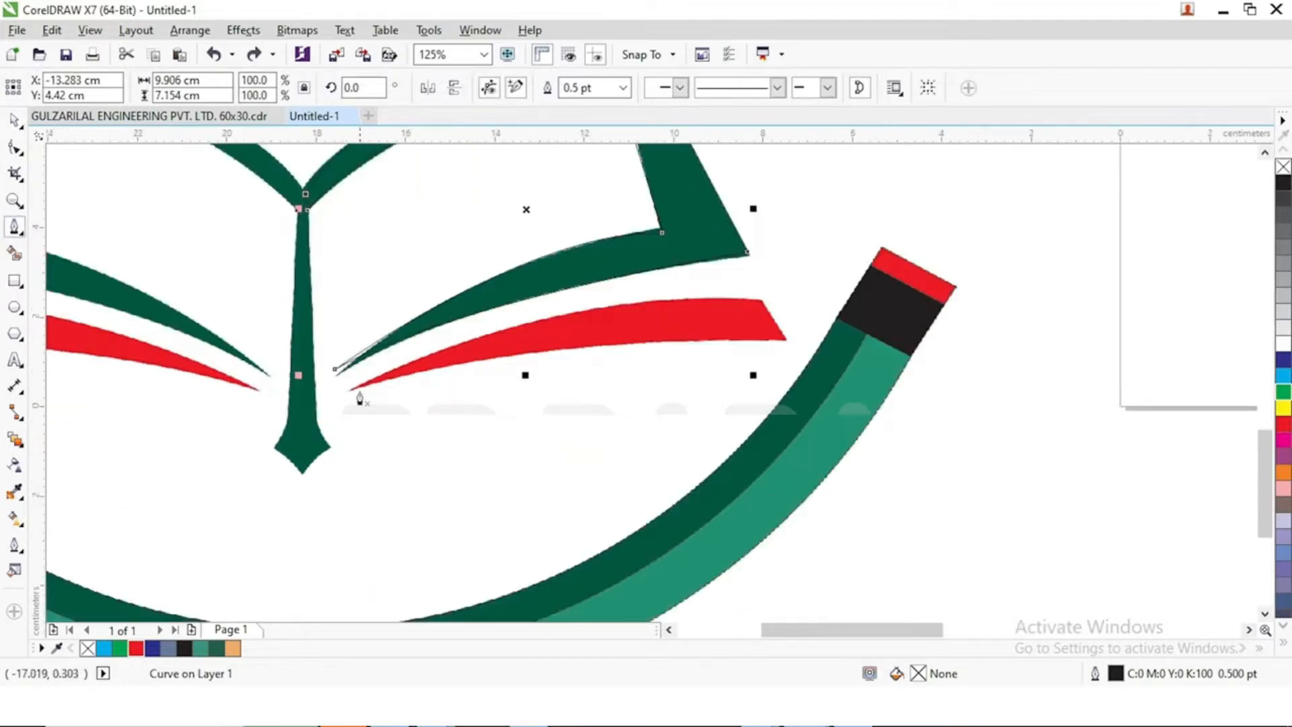
left_click(350, 390)
left_click_drag(764, 300, 990, 320)
left_click(764, 299)
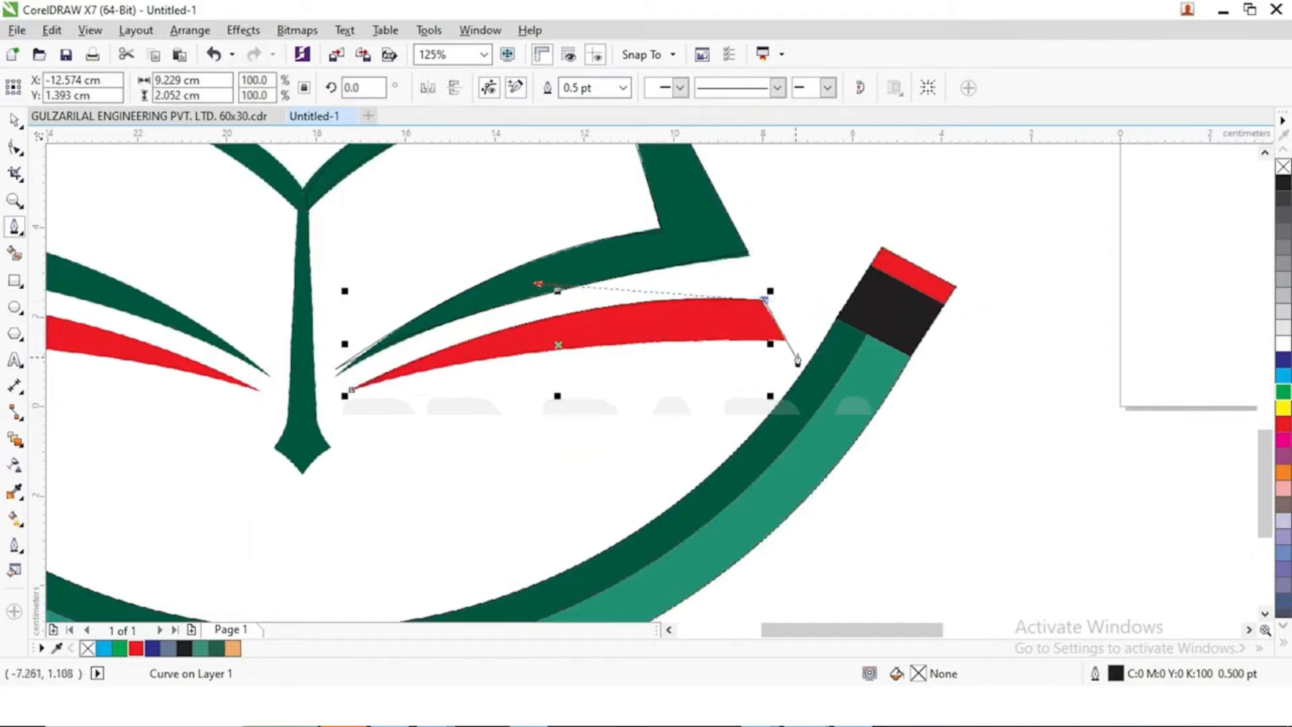
left_click(785, 342)
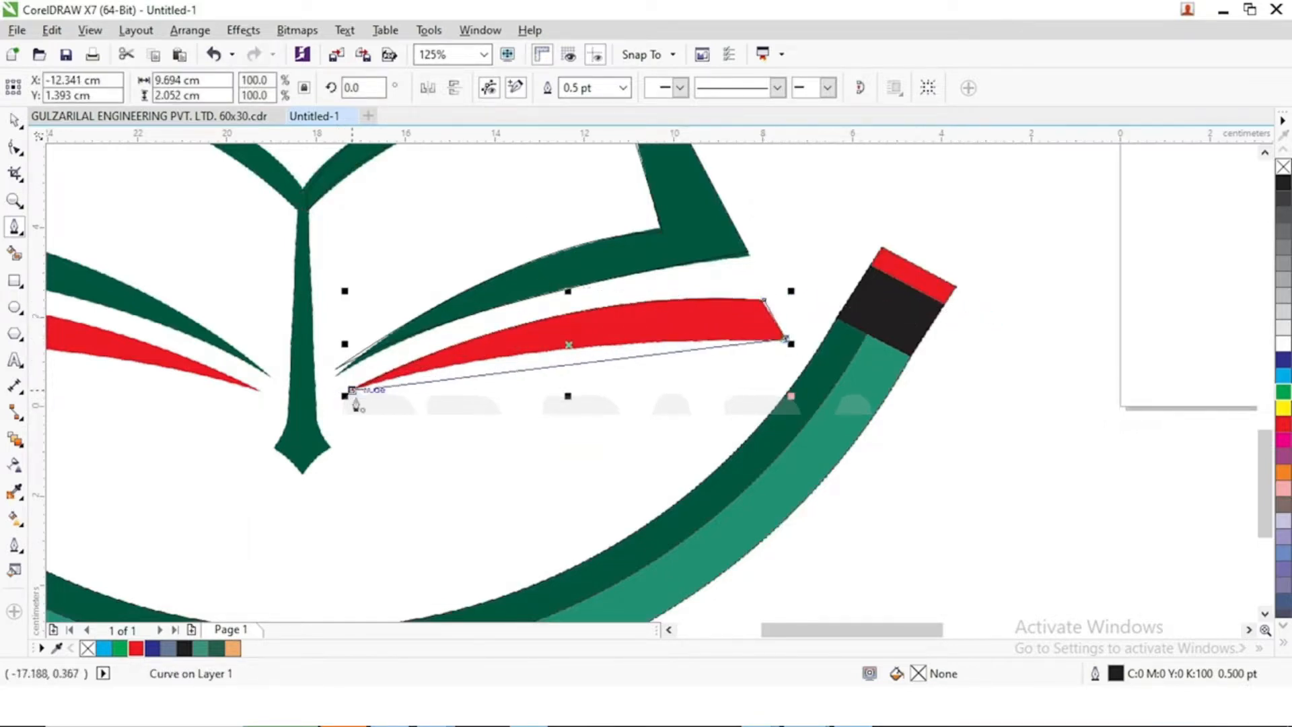
left_click_drag(355, 391, 508, 370)
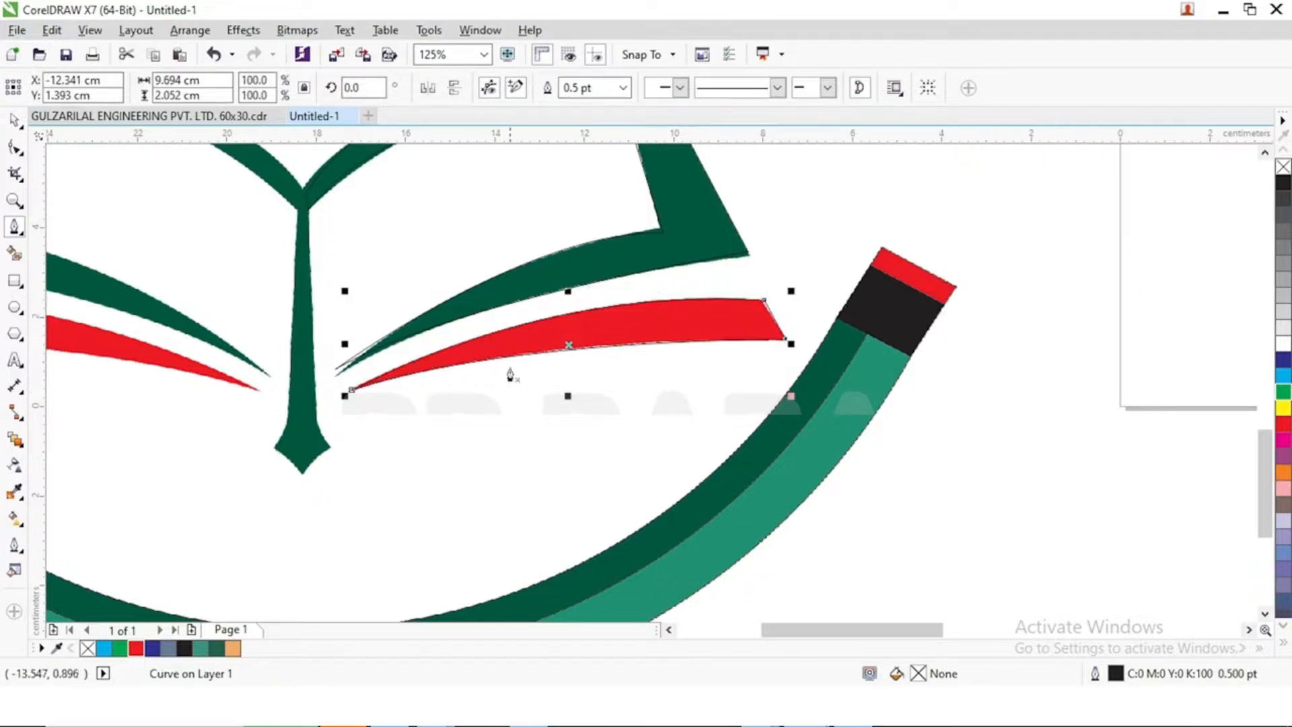
- Delete the reference logo image behind the traced outlines
left_click(13, 134)
scroll(528, 406, "down", 5)
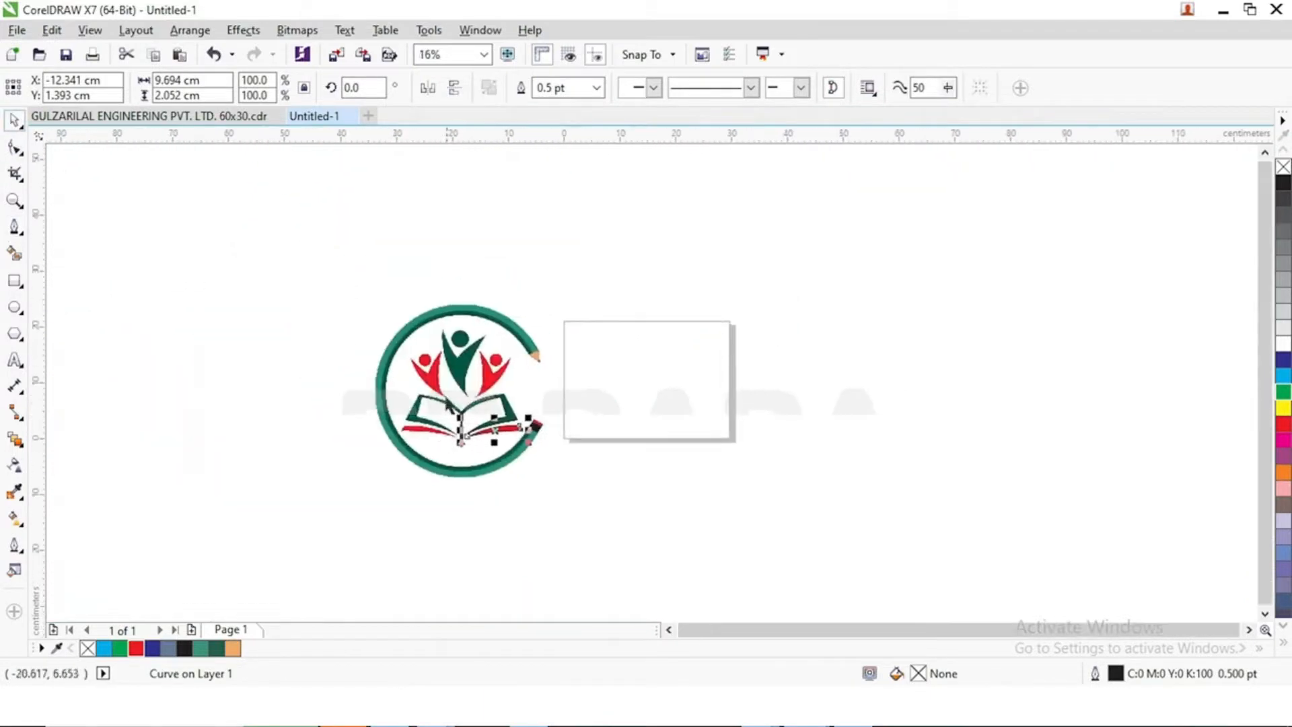
left_click(423, 364)
key("Delete")
scroll(509, 394, "up", 4)
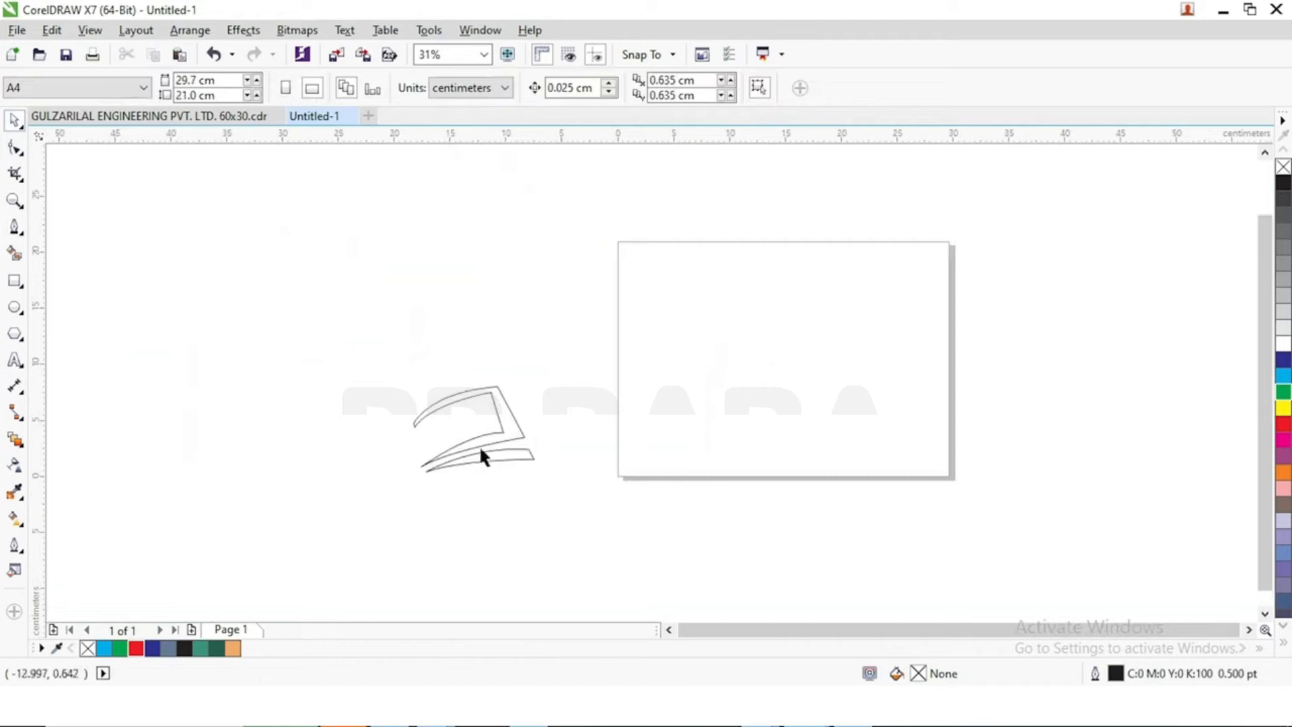
- Move the traced page and strip outlines together onto the drawing page
scroll(689, 369, "down", 4)
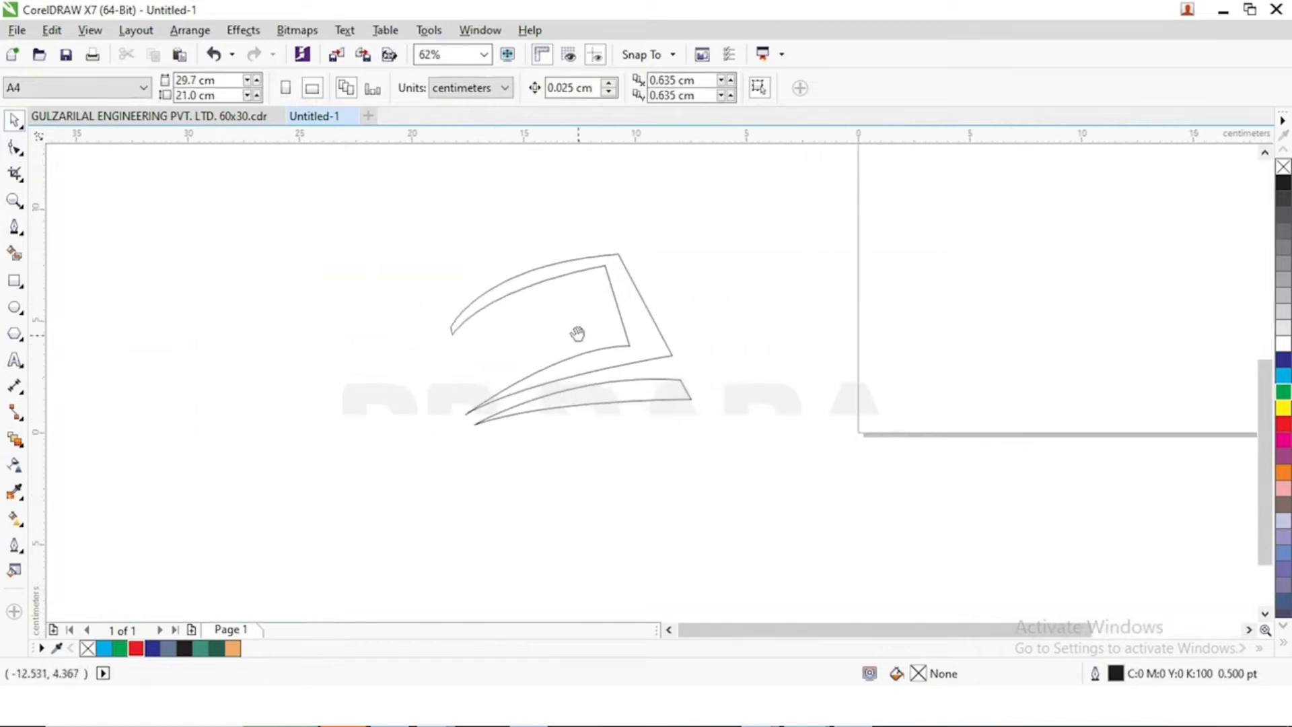
left_click(538, 337)
left_click_drag(585, 346, 738, 300)
scroll(738, 302, "up", 4)
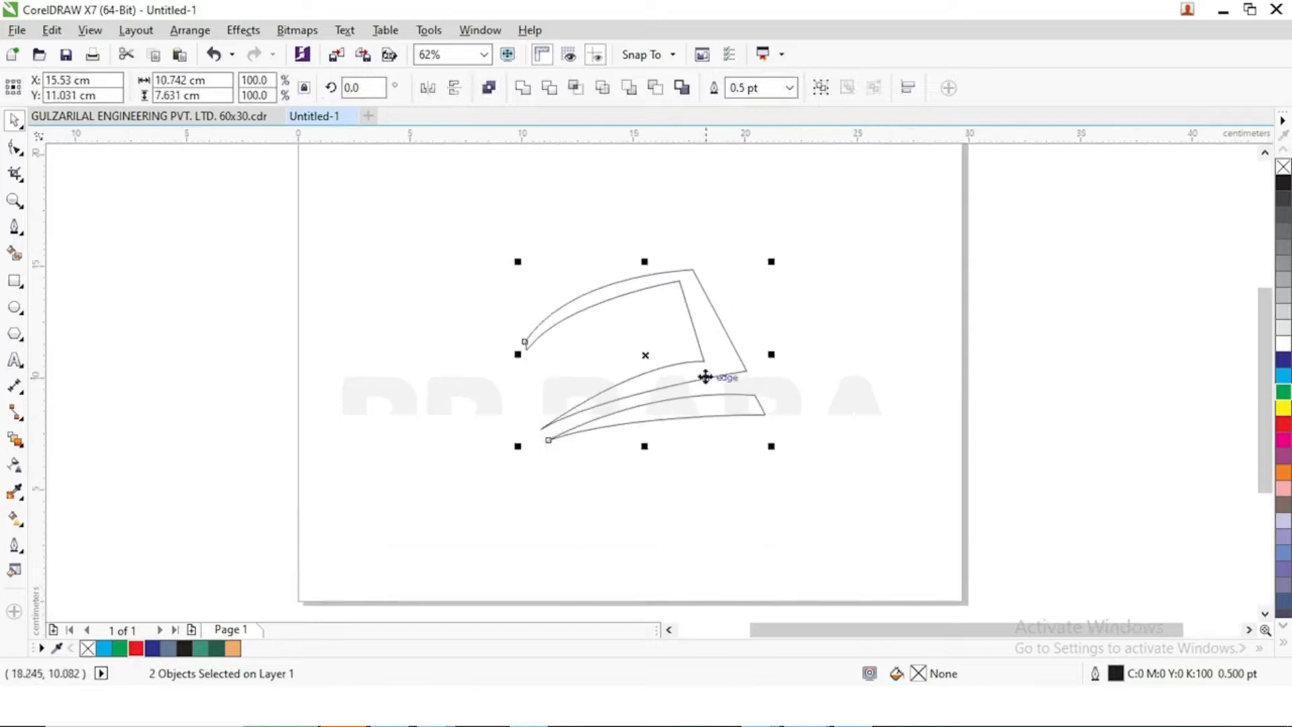
left_click(805, 415)
- Copy and paste the right page outline and mirror the copy horizontally to form the left page
left_click(733, 351)
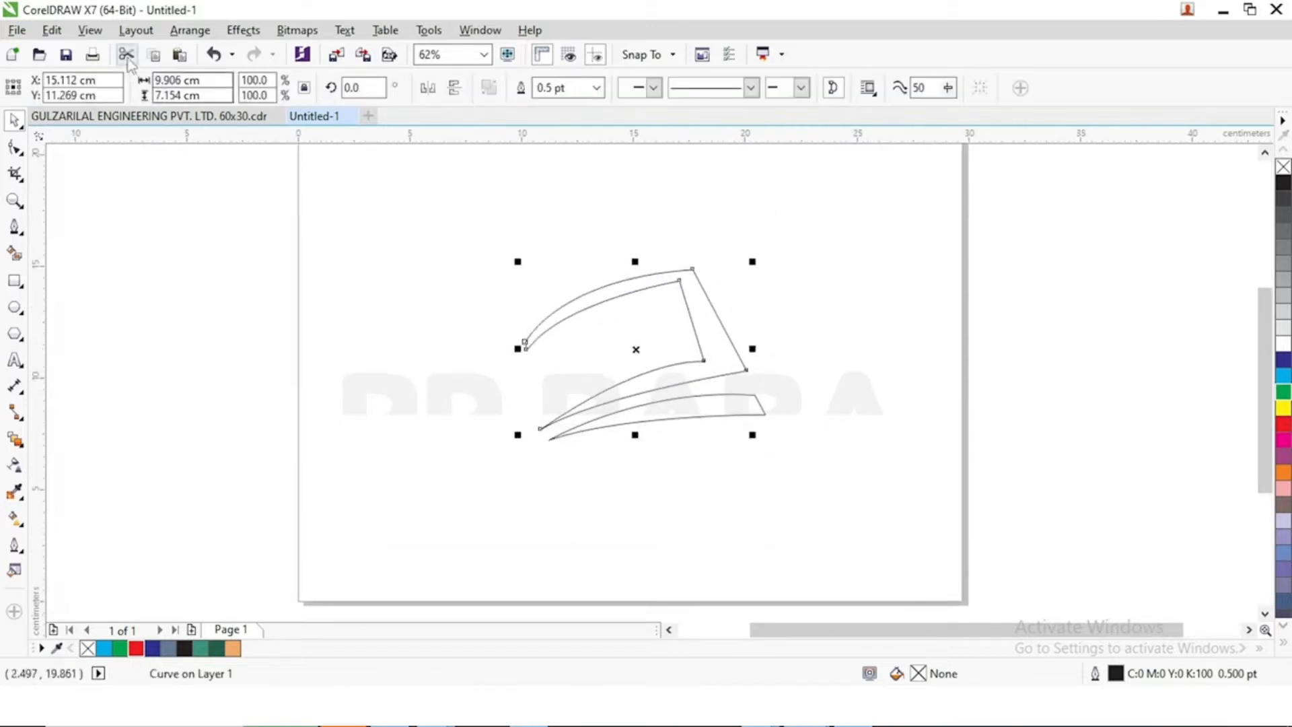
left_click(52, 29)
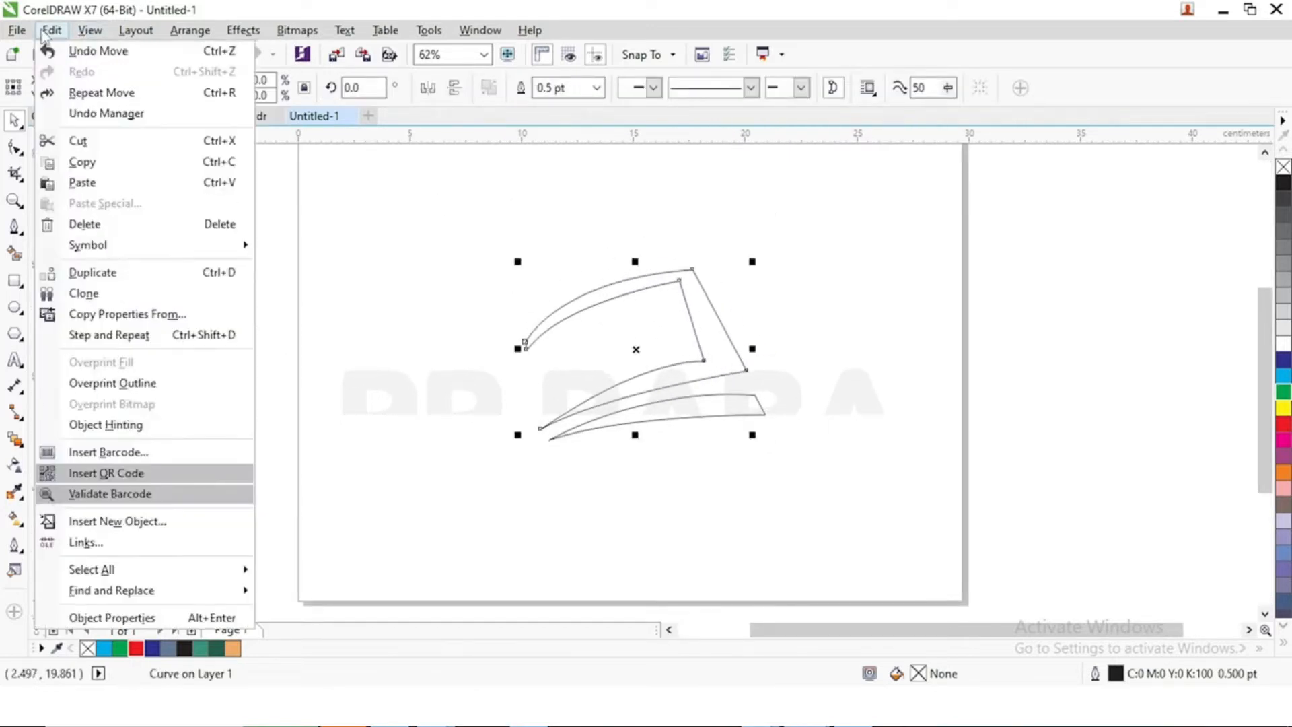
left_click(107, 159)
left_click(52, 30)
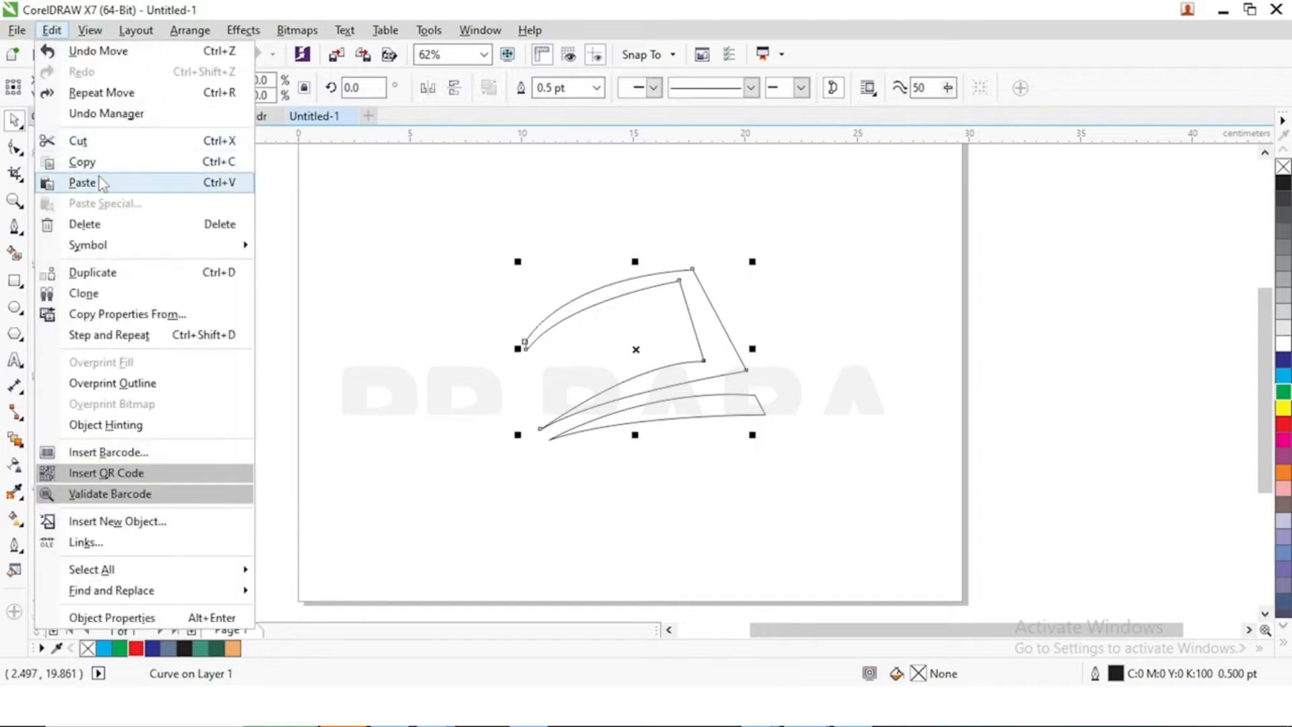
left_click(81, 180)
left_click_drag(747, 347, 394, 334)
left_click(534, 464)
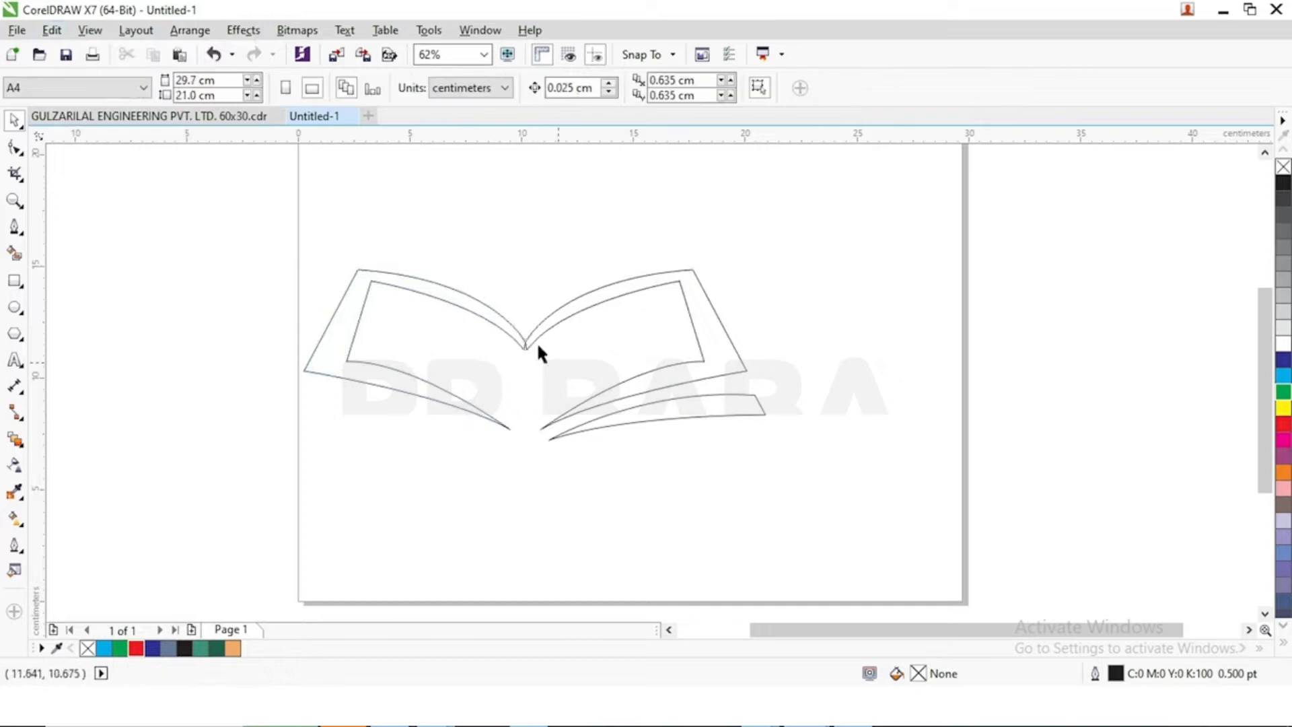
- Shift the mirrored left page outline slightly inward until it overlaps the right page at the spine
scroll(516, 344, "up", 2)
left_click(517, 323)
left_click_drag(517, 324, 529, 326)
scroll(529, 327, "down", 2)
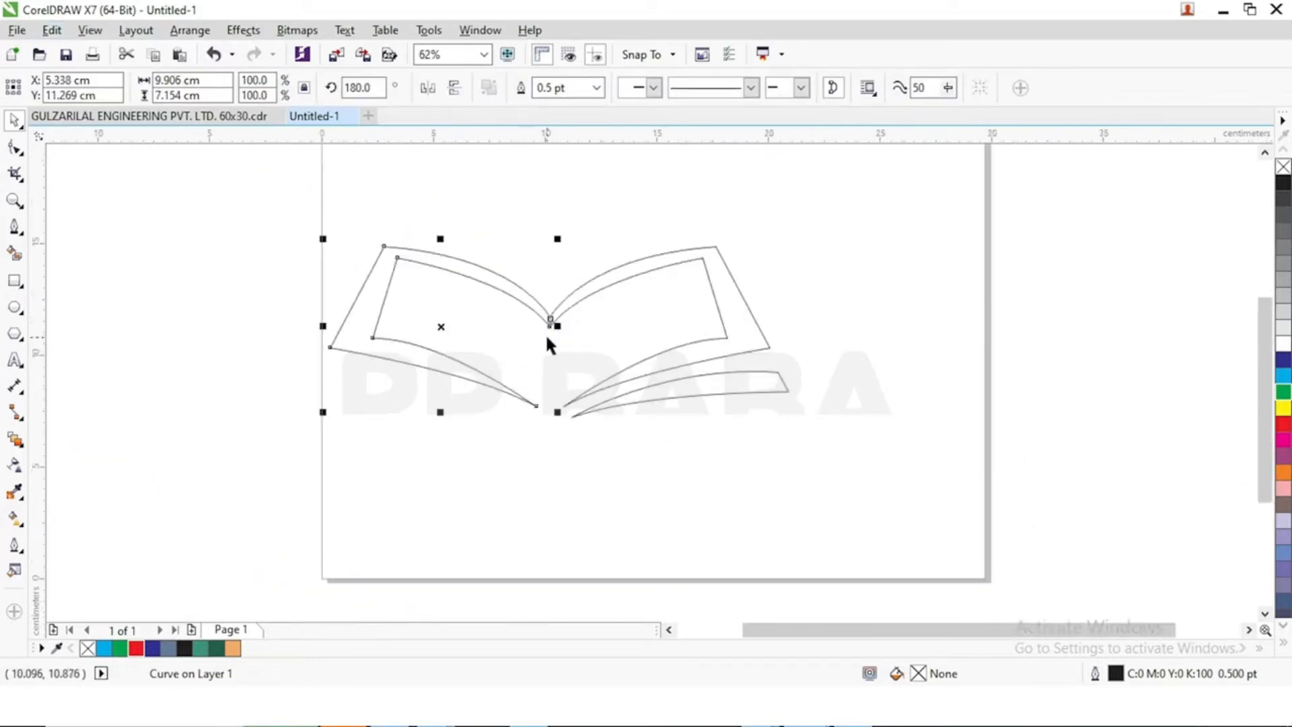
- Weld the left and right page outlines into one open book shape
left_click_drag(277, 210, 793, 374)
left_click(474, 271, "shift")
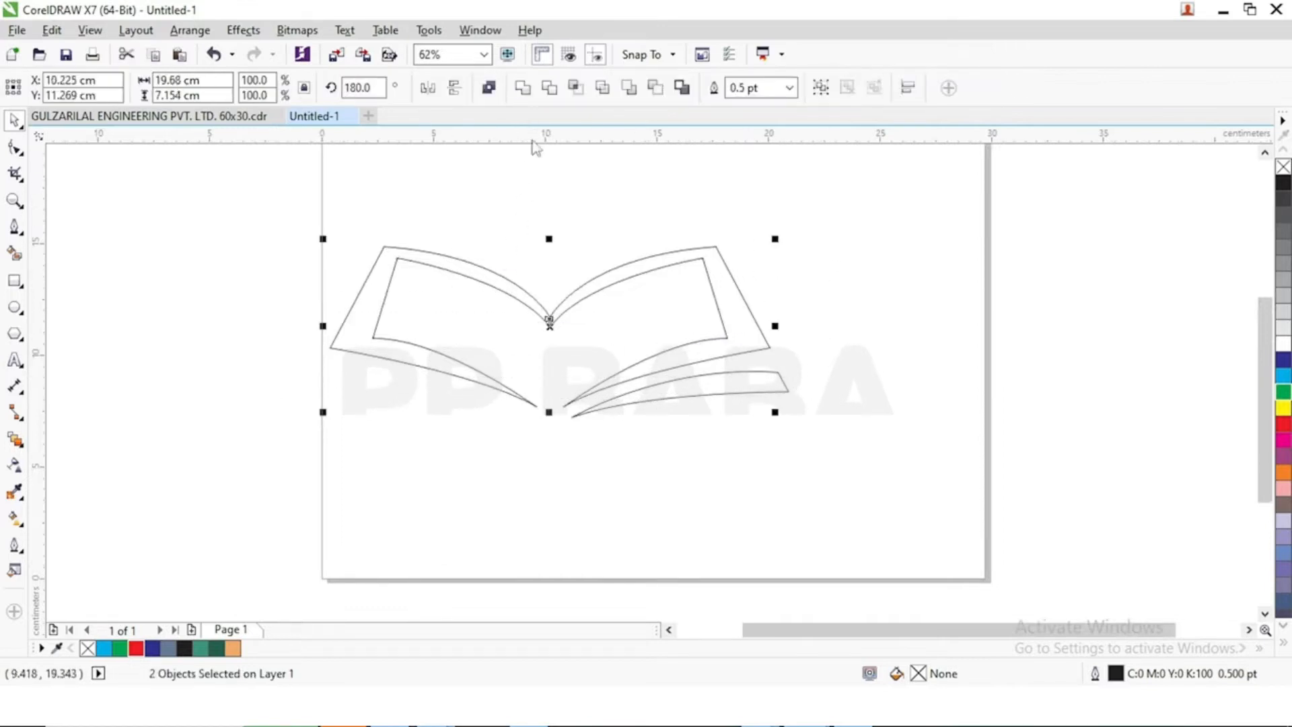
left_click(530, 93)
left_click(590, 295)
- Copy and paste the strip under the right page, mirror the copy horizontally, and place it under the left page
scroll(539, 311, "up", 2)
scroll(549, 317, "down", 1)
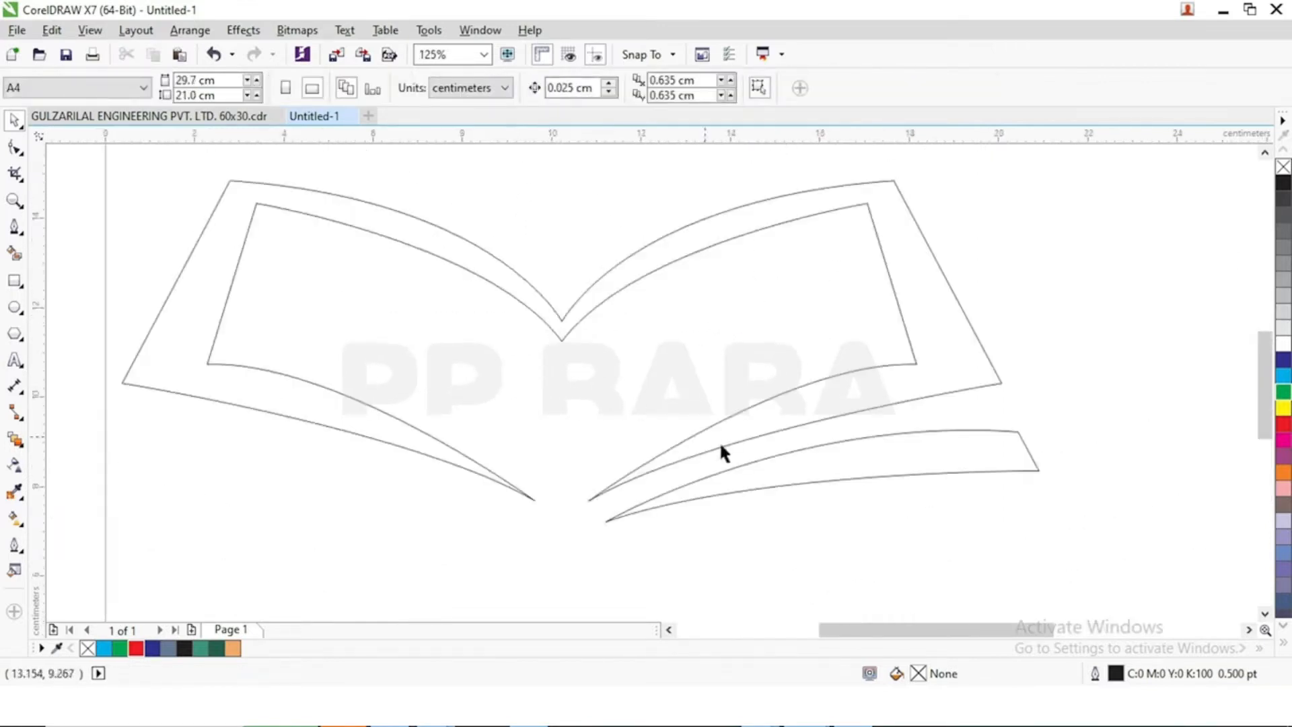
left_click(887, 463)
left_click_drag(815, 466, 881, 427)
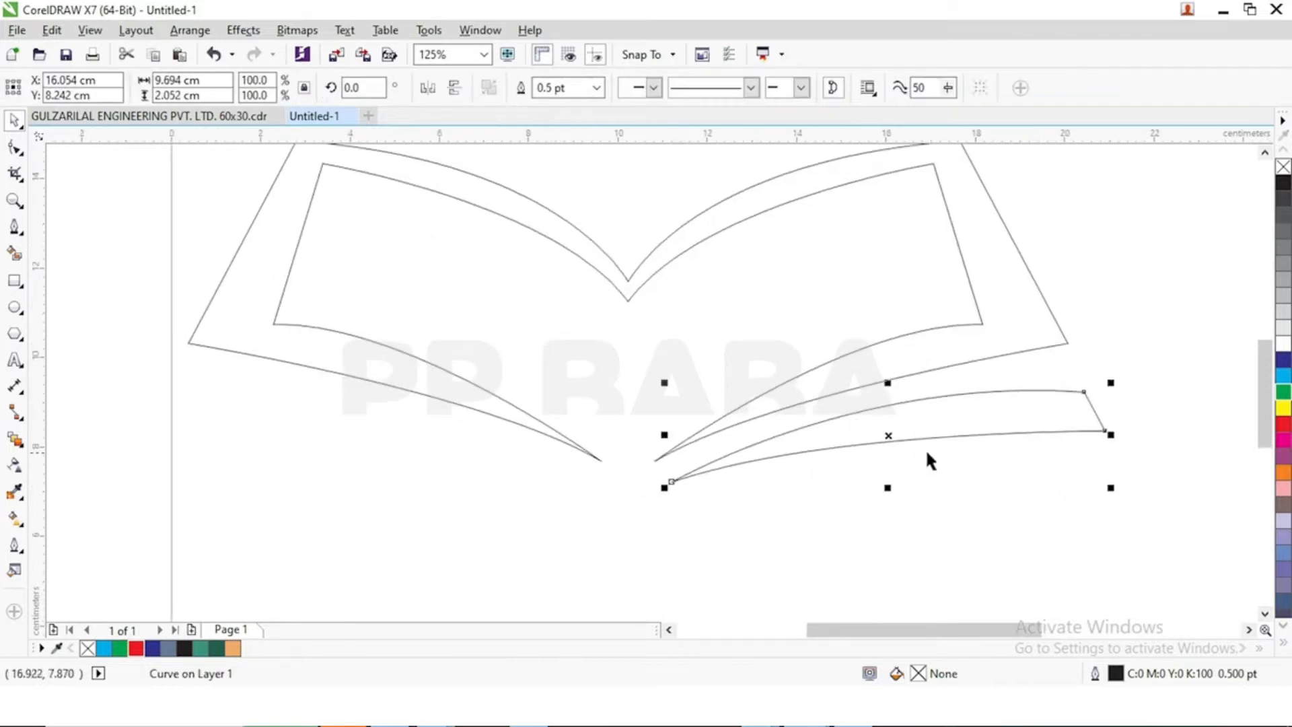
left_click(52, 30)
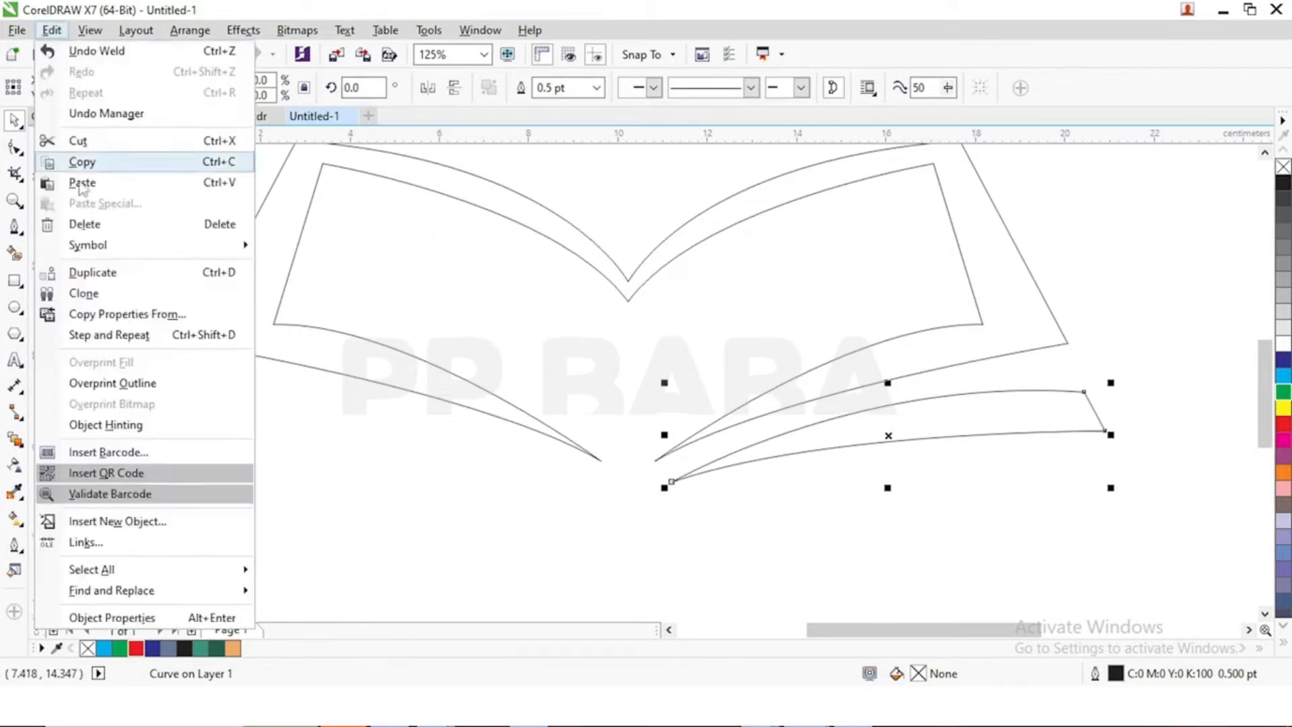
left_click(74, 162)
left_click(51, 29)
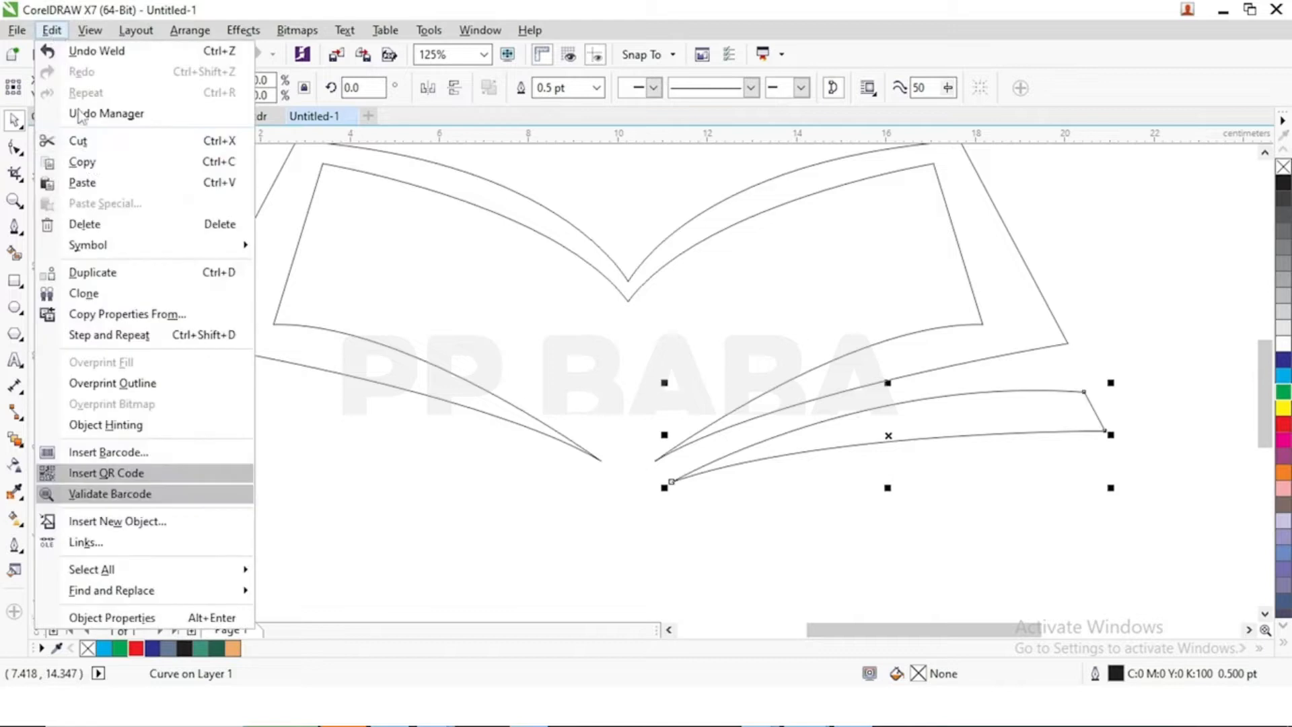
left_click(71, 103)
left_click_drag(1114, 434, 316, 431)
left_click_drag(522, 441, 434, 426)
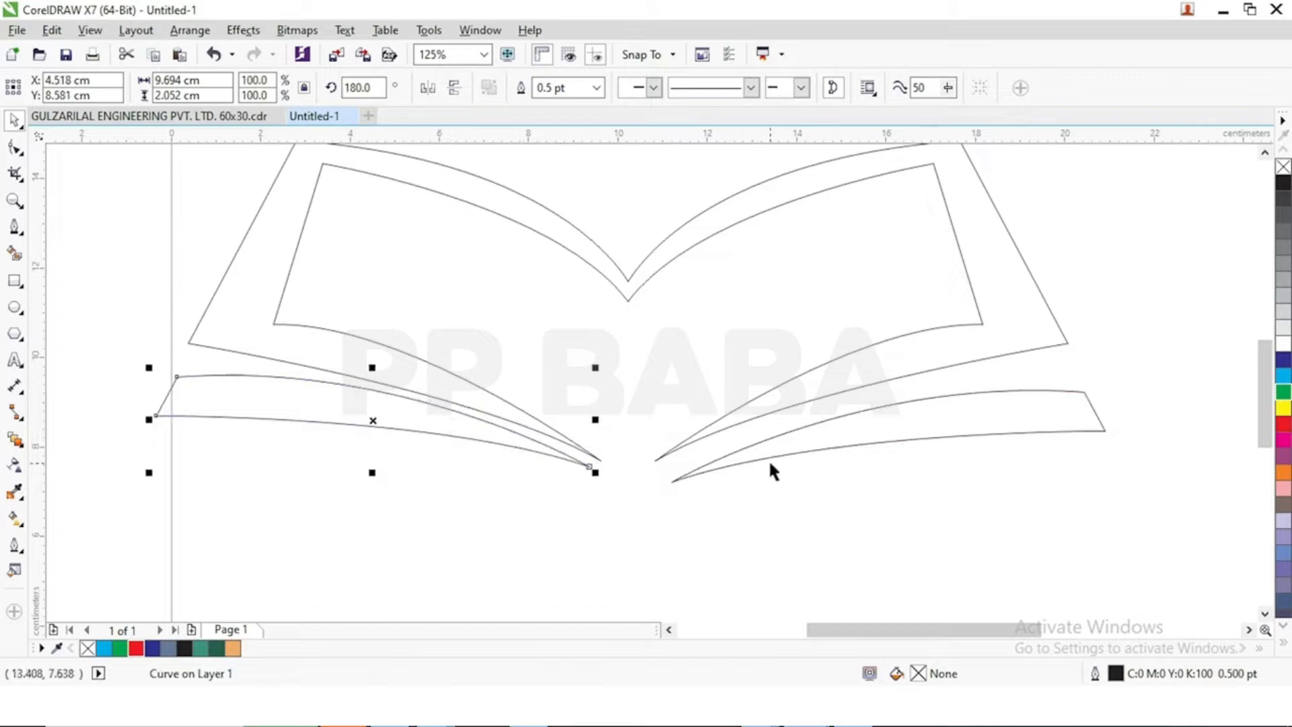
- Align the bottom edges of the left and right strips
left_click(750, 446, "shift")
key("b")
left_click(732, 522)
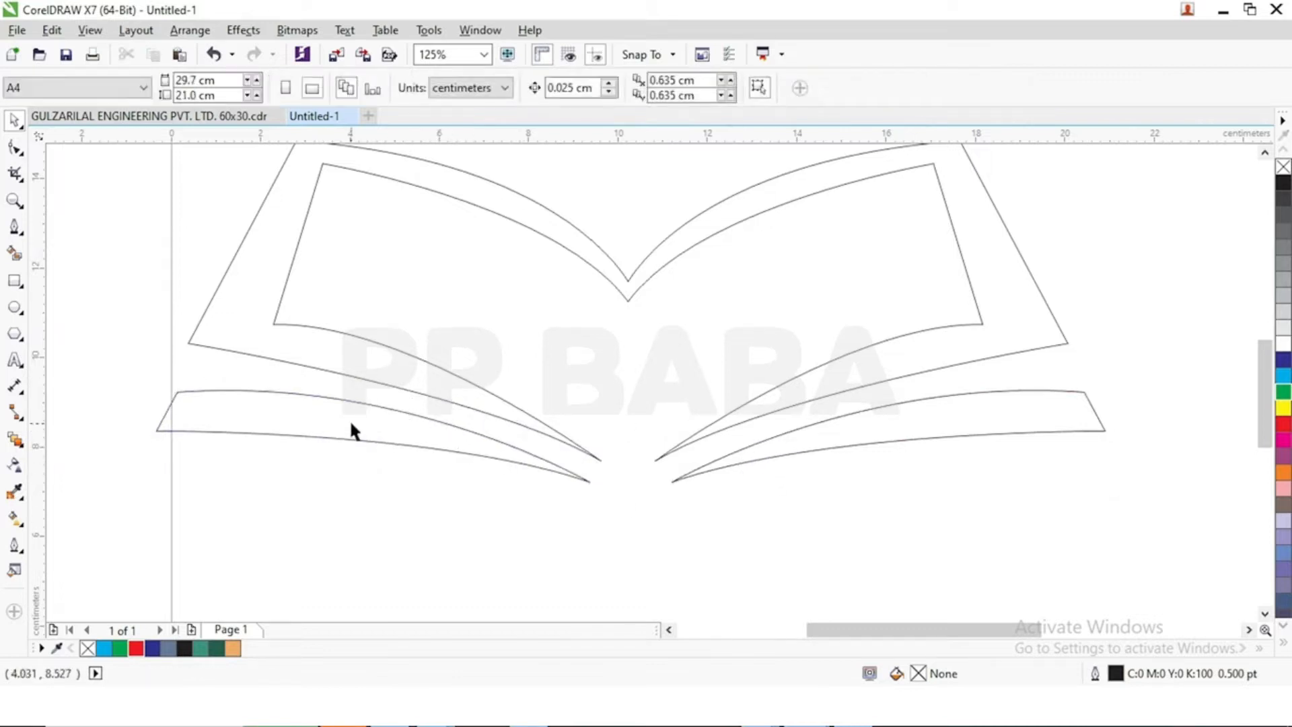
- Move the left and right strips slightly inward toward the spine beneath the book pages
left_click_drag(251, 396, 254, 396)
left_click(426, 495)
left_click_drag(825, 443, 810, 447)
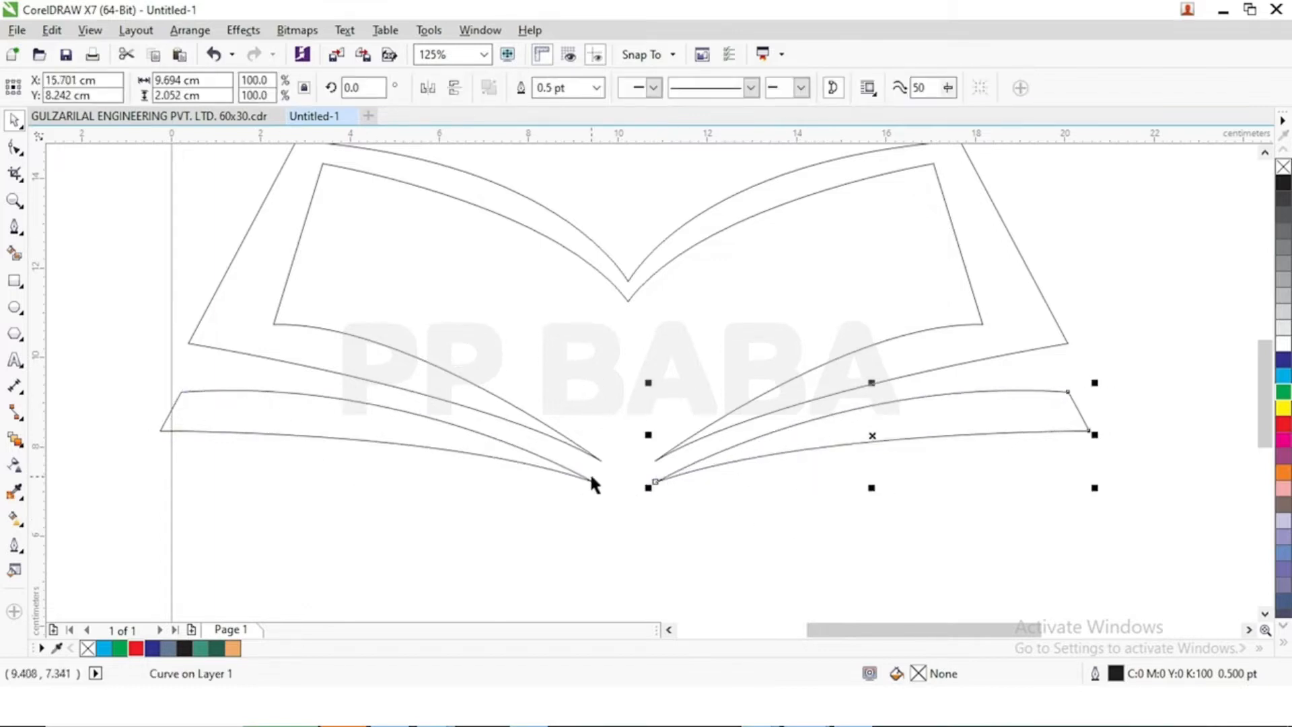
- Move the left strip slightly toward the spine and align its bottom edge with the right strip
scroll(690, 470, "up", 1)
left_click_drag(446, 480, 469, 489)
left_click(800, 452, "shift")
key("b")
key("Escape")
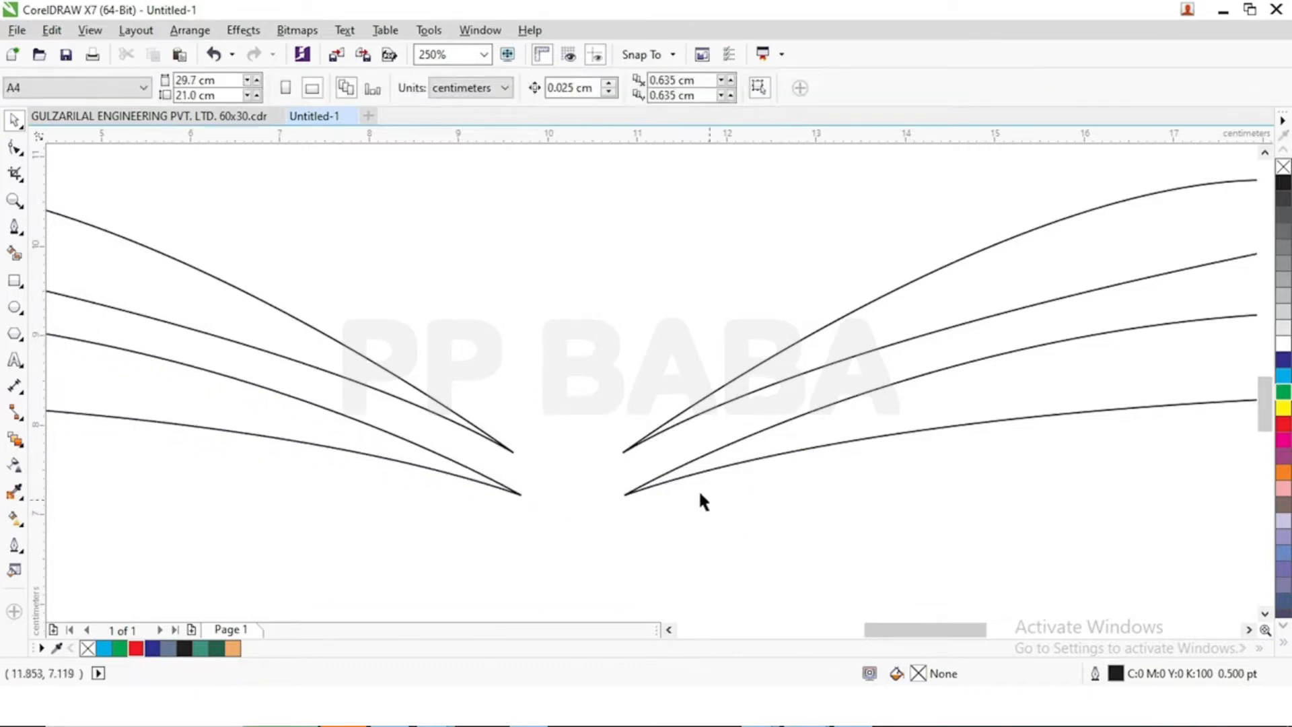
- Nudge both strips together slightly to the left beneath the book pages
left_click(452, 473)
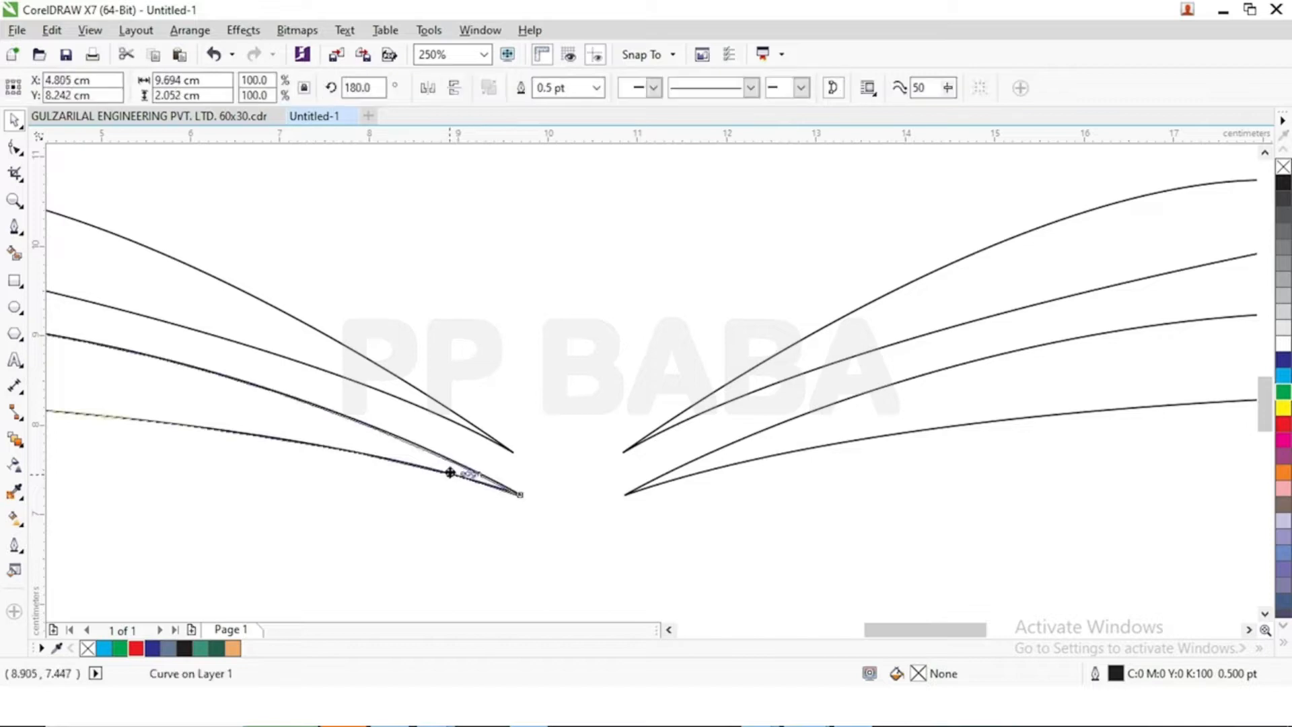
left_click(701, 469, "shift")
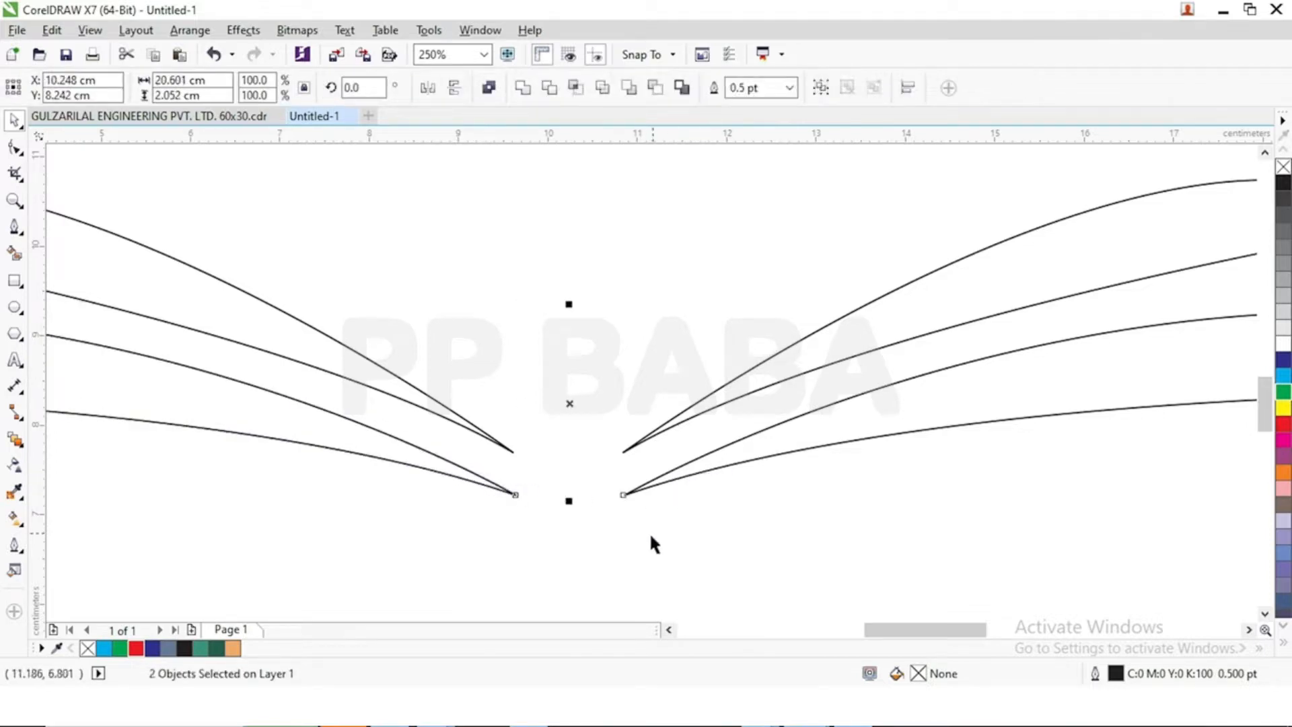
scroll(649, 532, "down", 5)
key("Escape")
scroll(664, 410, "up", 1)
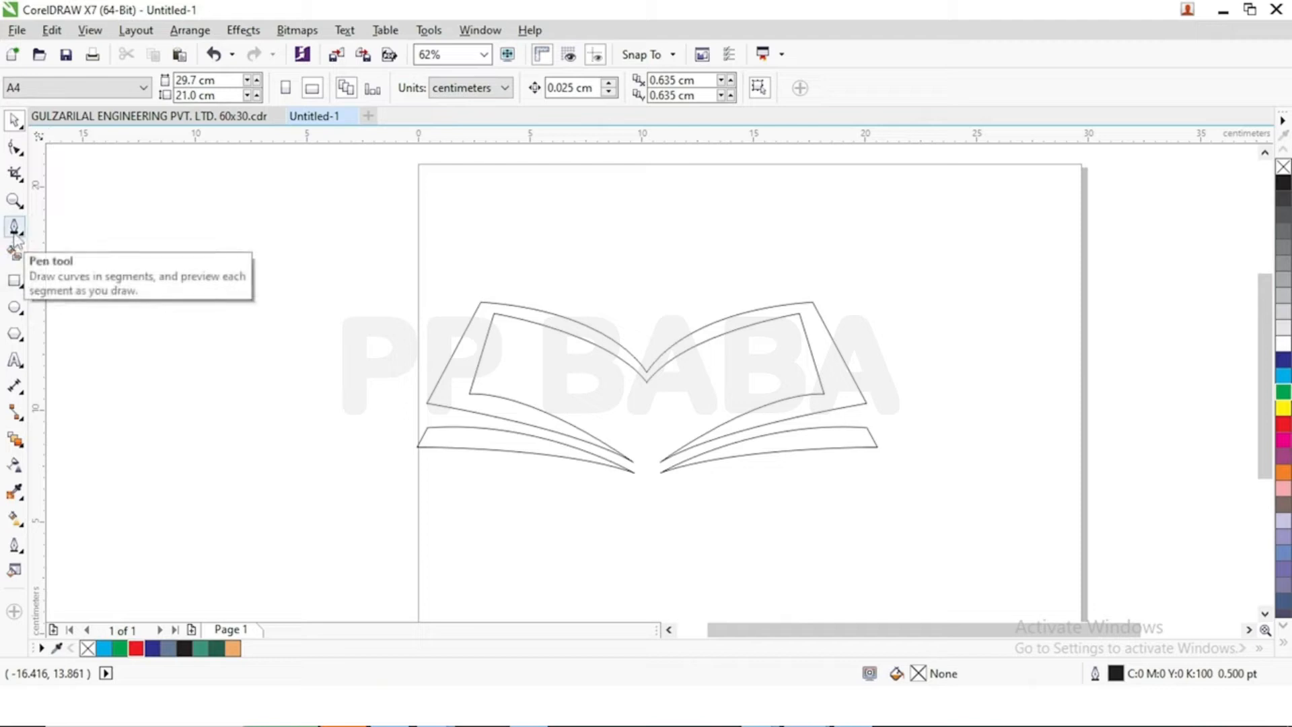
- Draw a narrow rectangle about 0.49 by 4.81 cm along the book's spine and centre it horizontally on the book outline
left_click(17, 286)
scroll(648, 490, "up", 2)
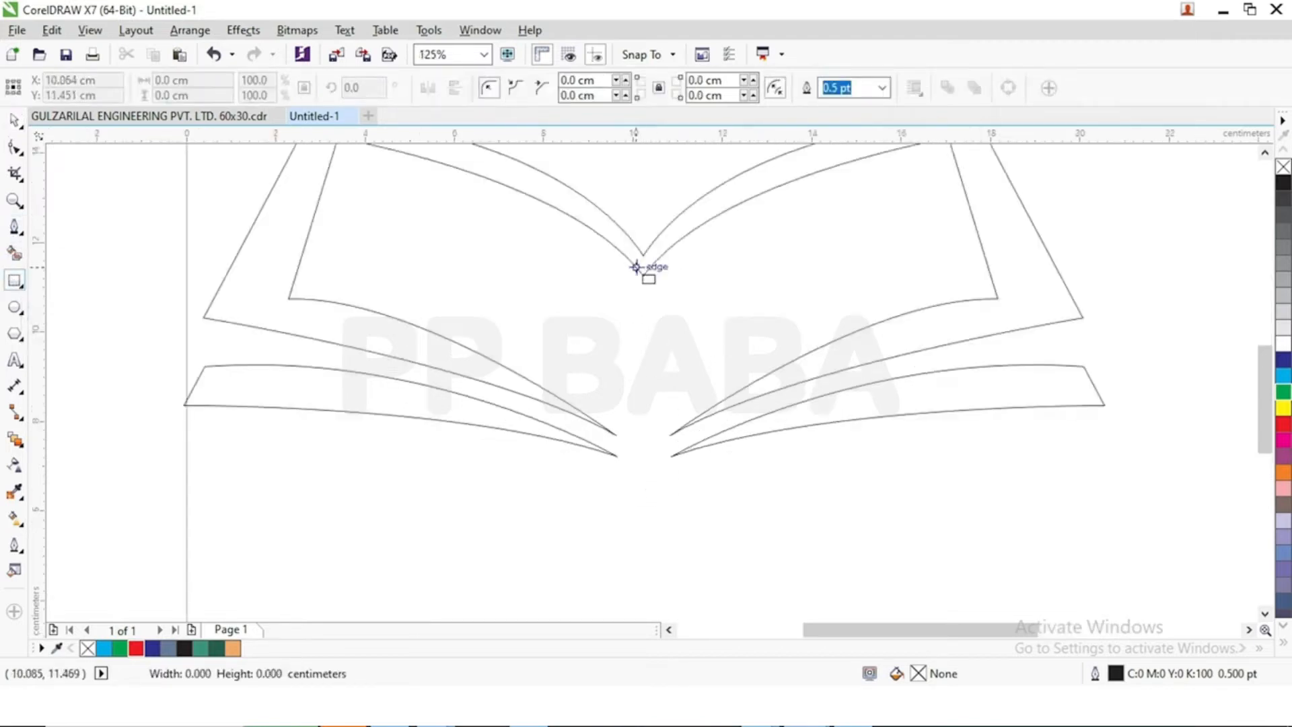
left_click_drag(636, 267, 658, 481)
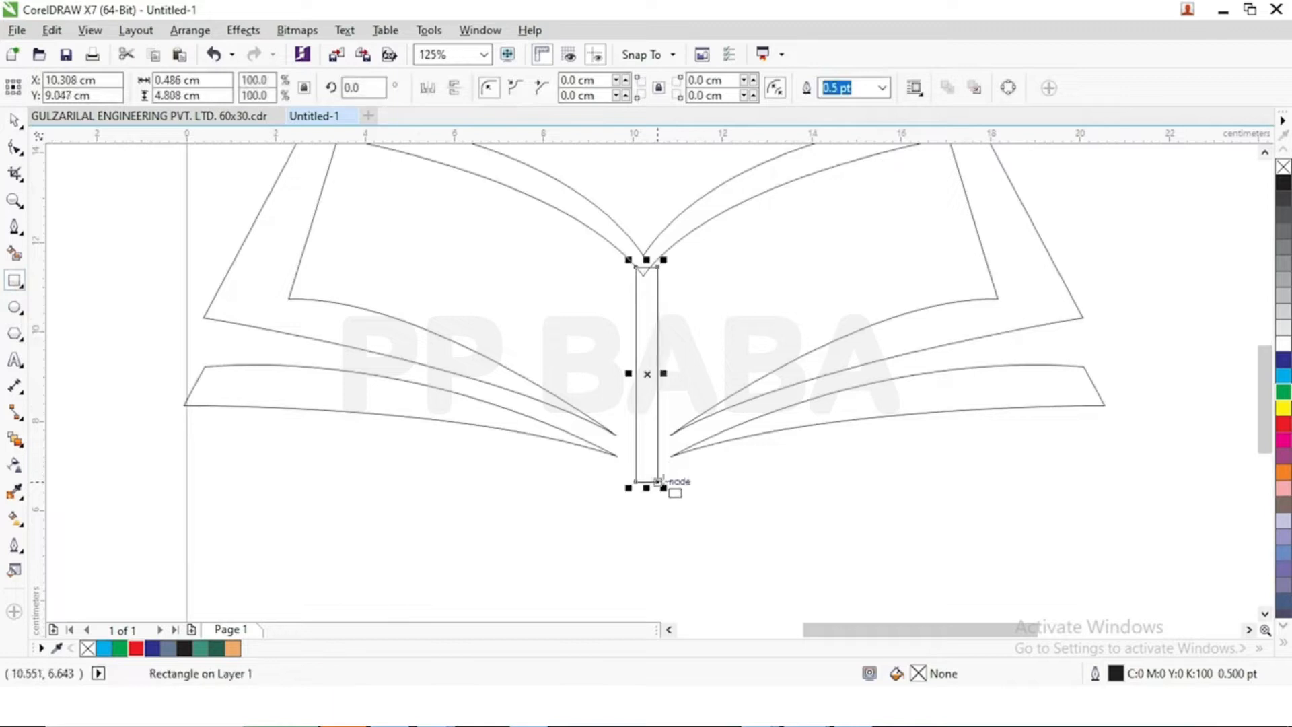
key("space")
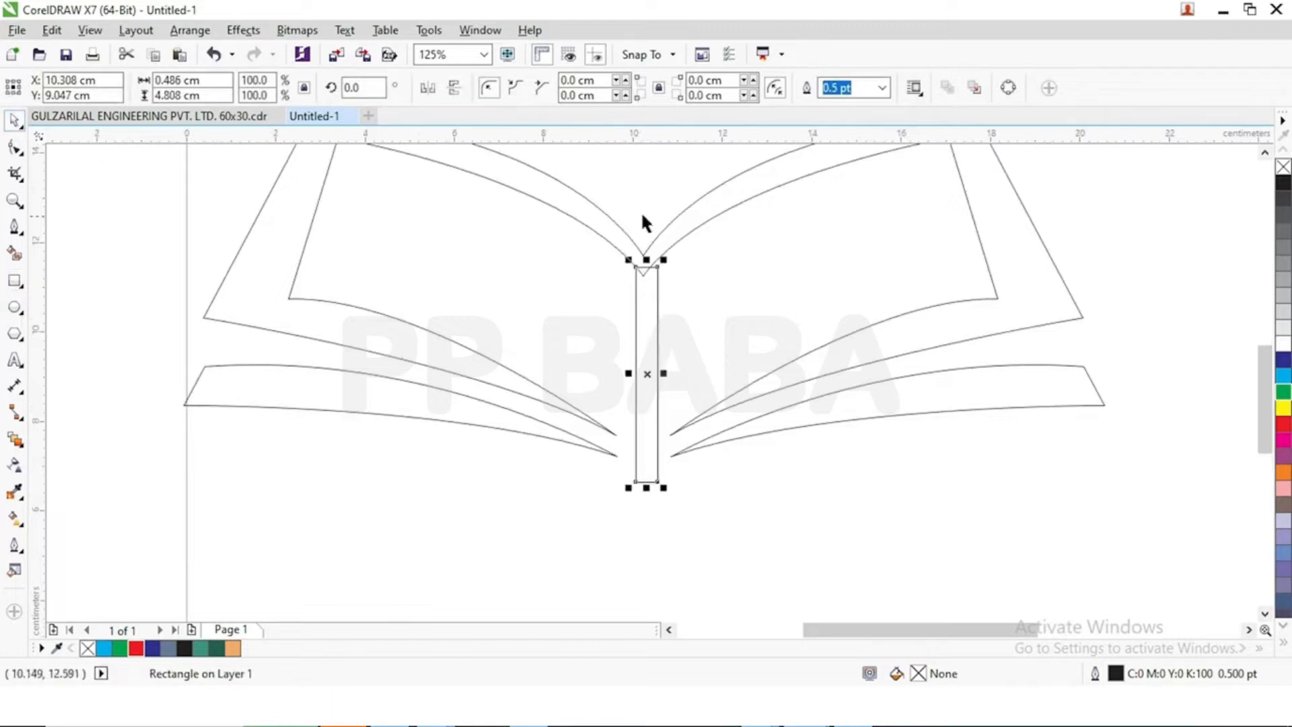
left_click(696, 213, "shift")
key("c")
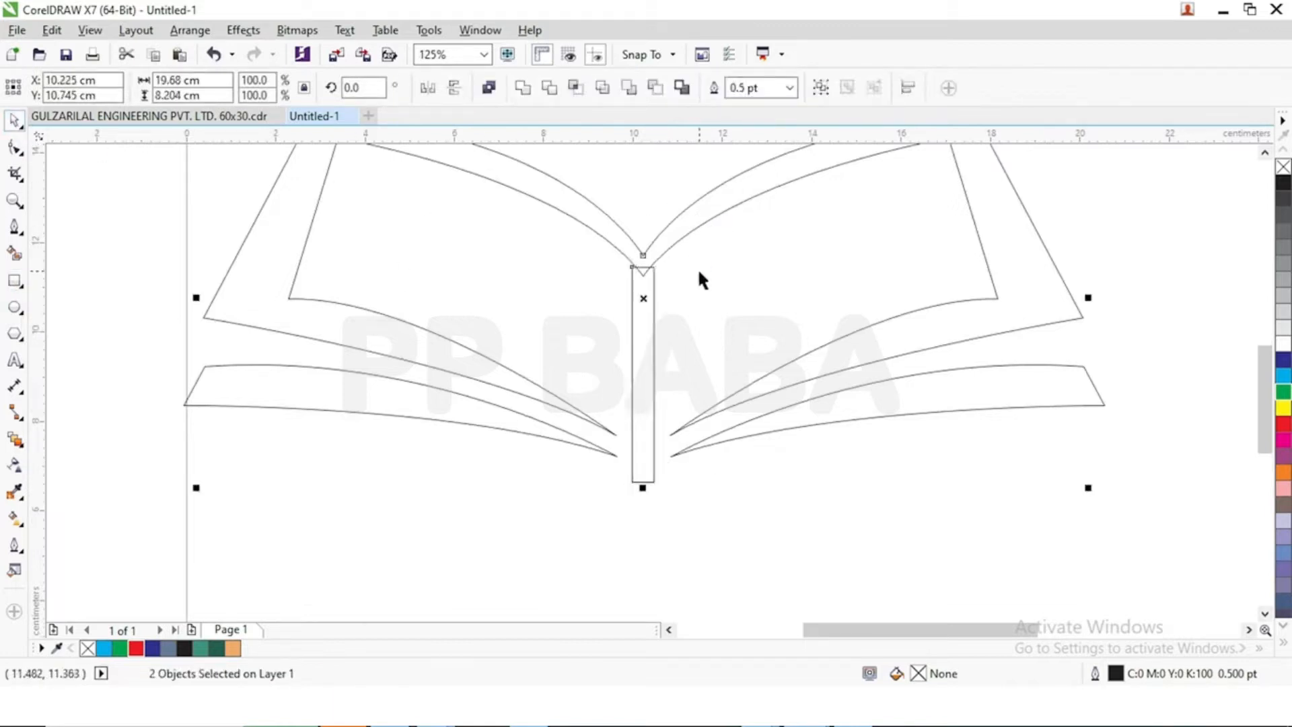
left_click(721, 481)
- Convert the spine rectangle to curves so its corner nodes can be edited
left_click(15, 147)
left_click(633, 306)
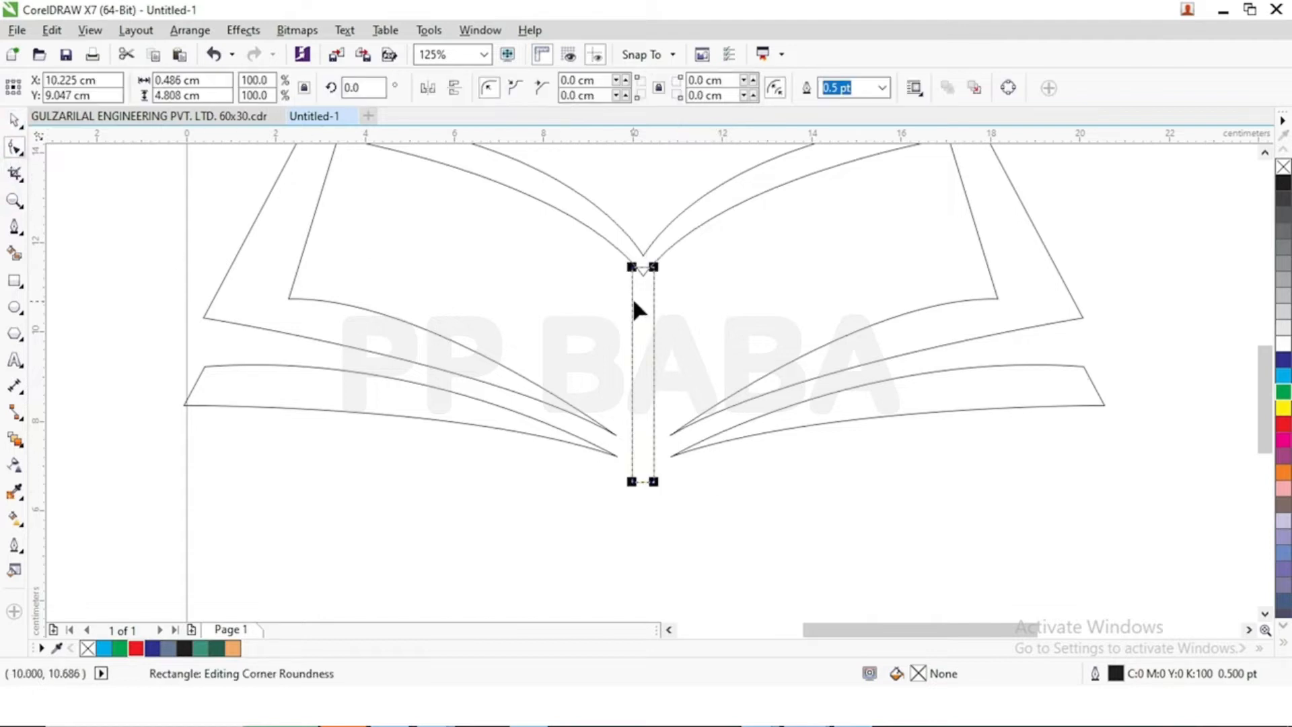
left_click(190, 31)
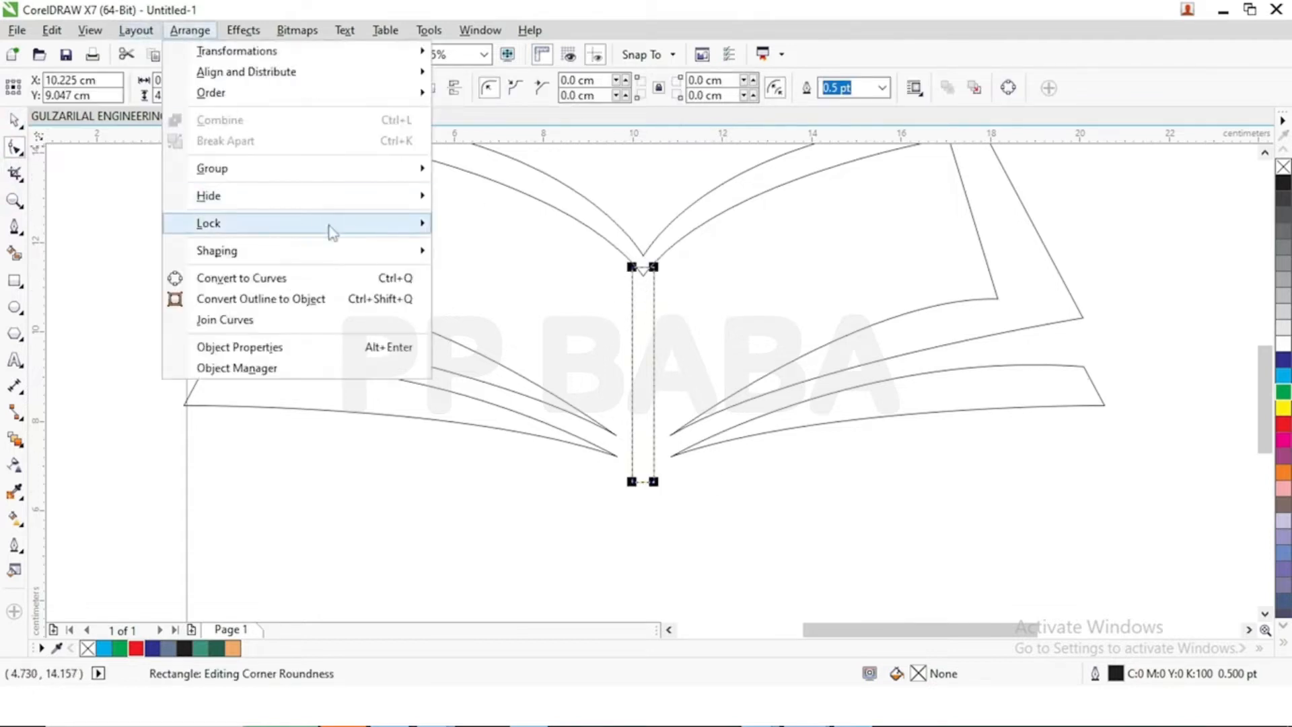
left_click(340, 278)
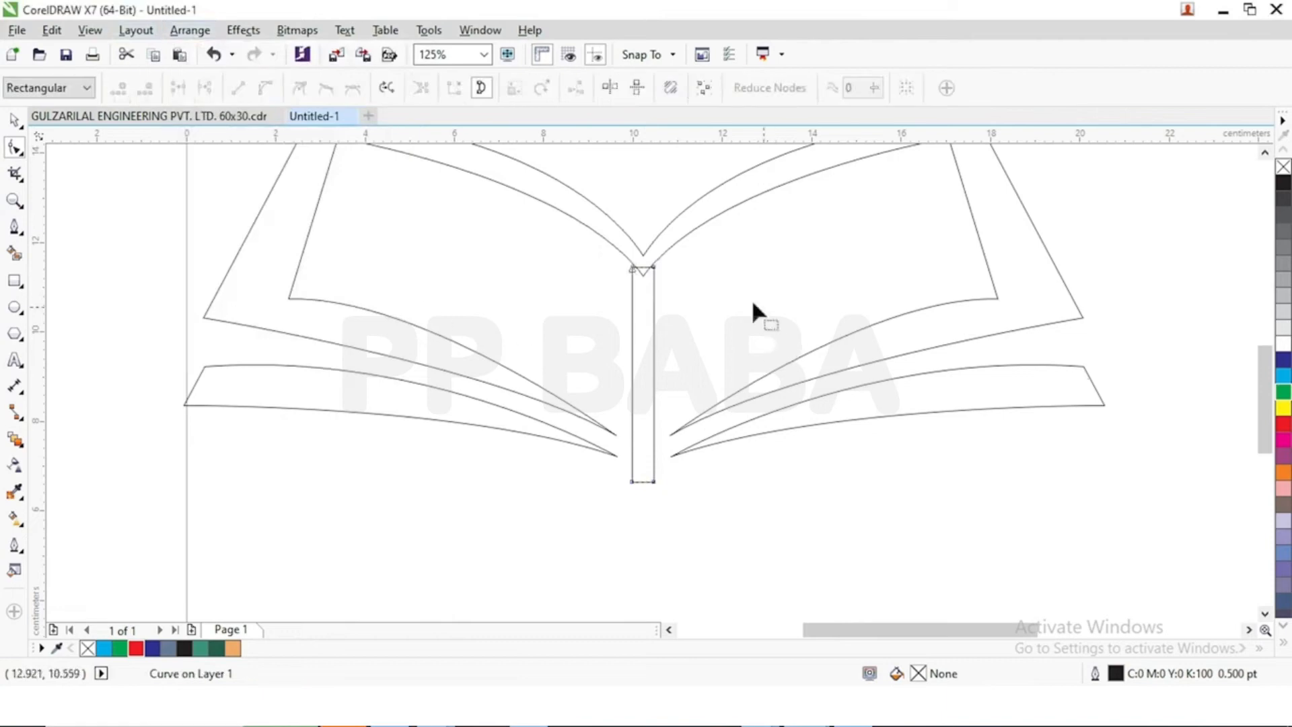
- Taper the spine shape by moving its upper corners inward and its lower corners outward to a base about 0.7 cm wide
scroll(676, 272, "up", 4)
left_click_drag(544, 245, 612, 245)
scroll(541, 232, "down", 2)
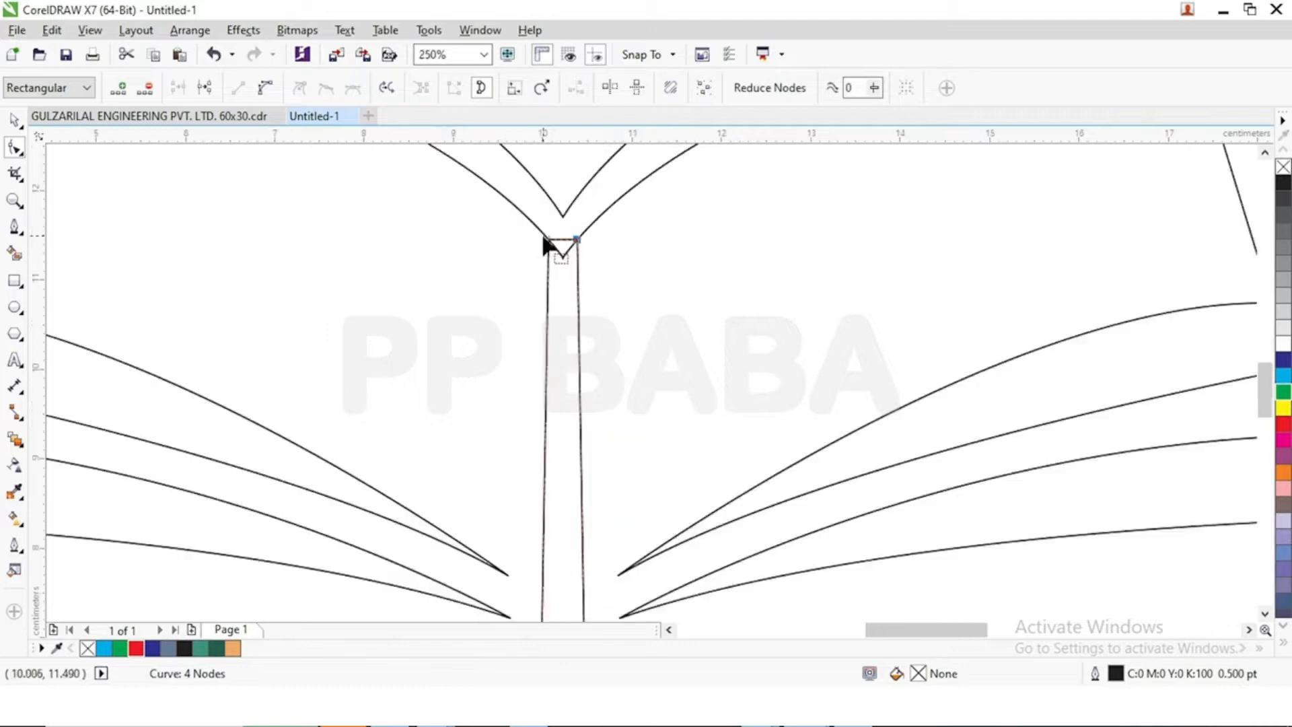
scroll(576, 404, "down", 3)
left_click_drag(598, 437, 546, 437)
left_click(556, 437)
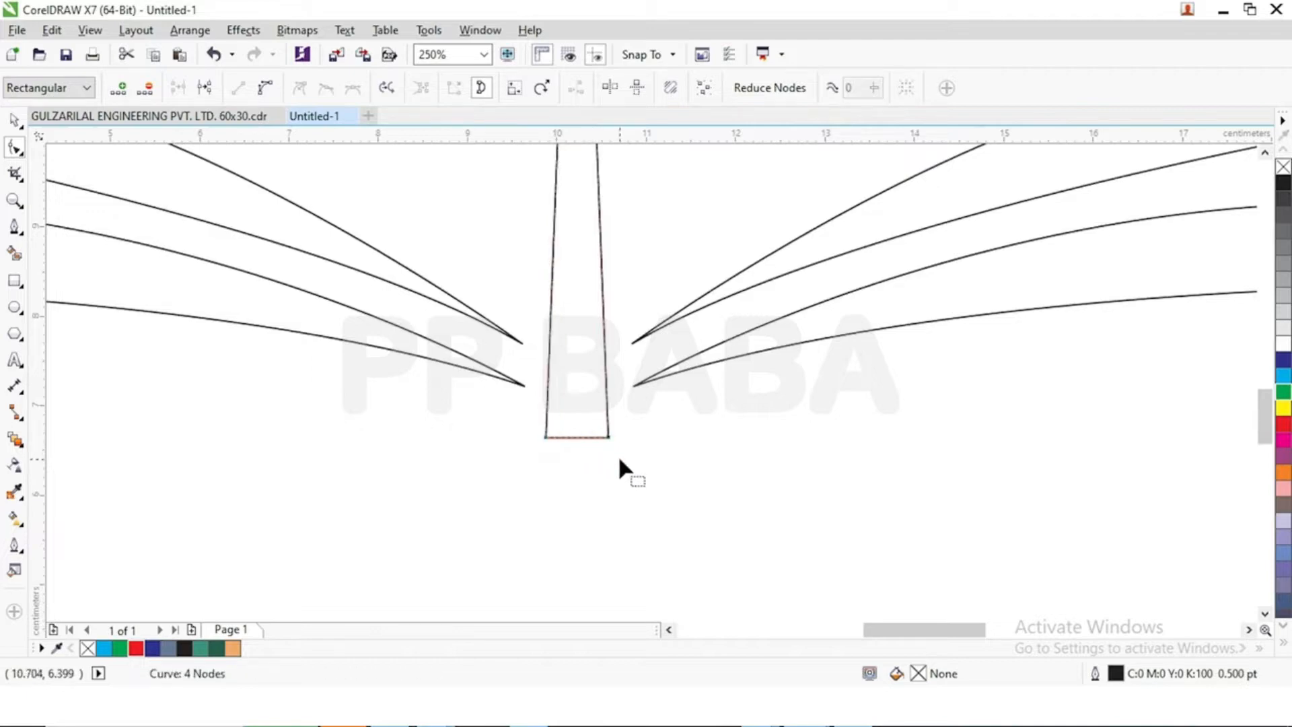
left_click(619, 459)
scroll(618, 456, "down", 2)
scroll(614, 455, "up", 1)
left_click(18, 127)
left_click(711, 546)
- Draw a closed five-sided outline about 1.16 by 0.99 cm with the Pen tool just below the spine's base
left_click(13, 229)
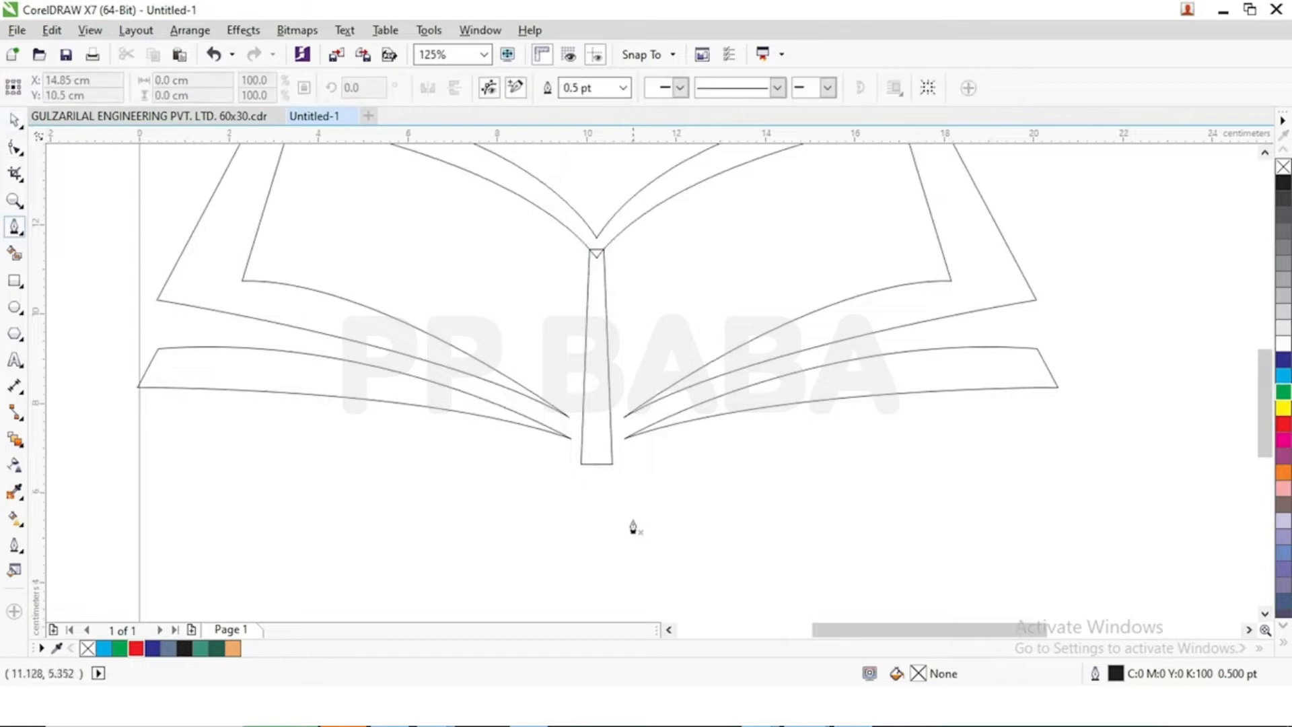
scroll(592, 485, "up", 1)
left_click(570, 443)
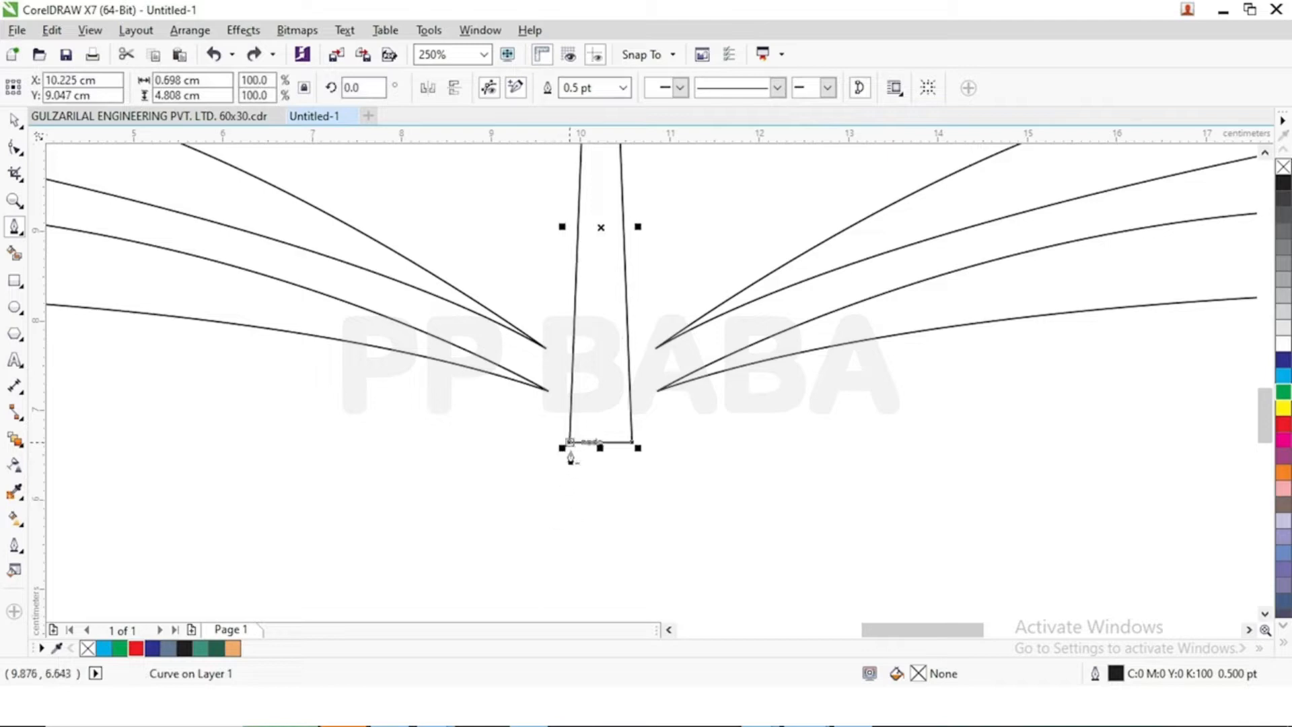
left_click(569, 452)
left_click(527, 502)
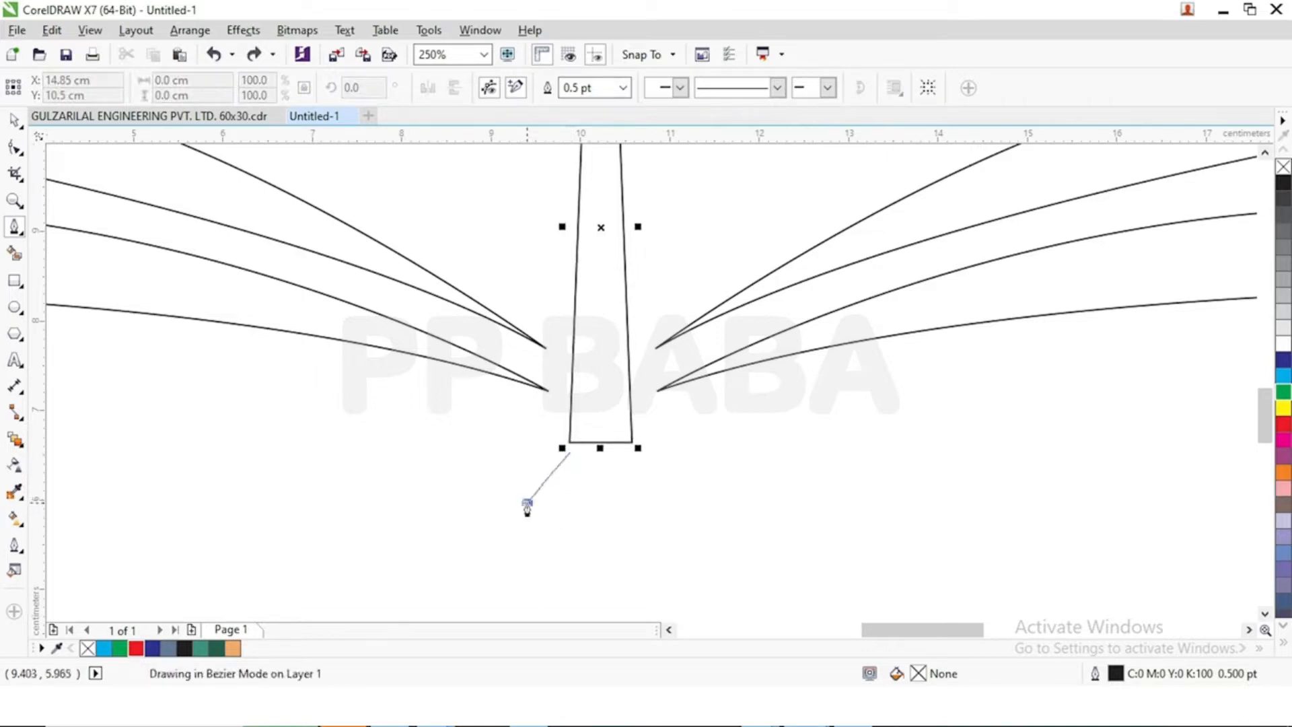
left_click(590, 541)
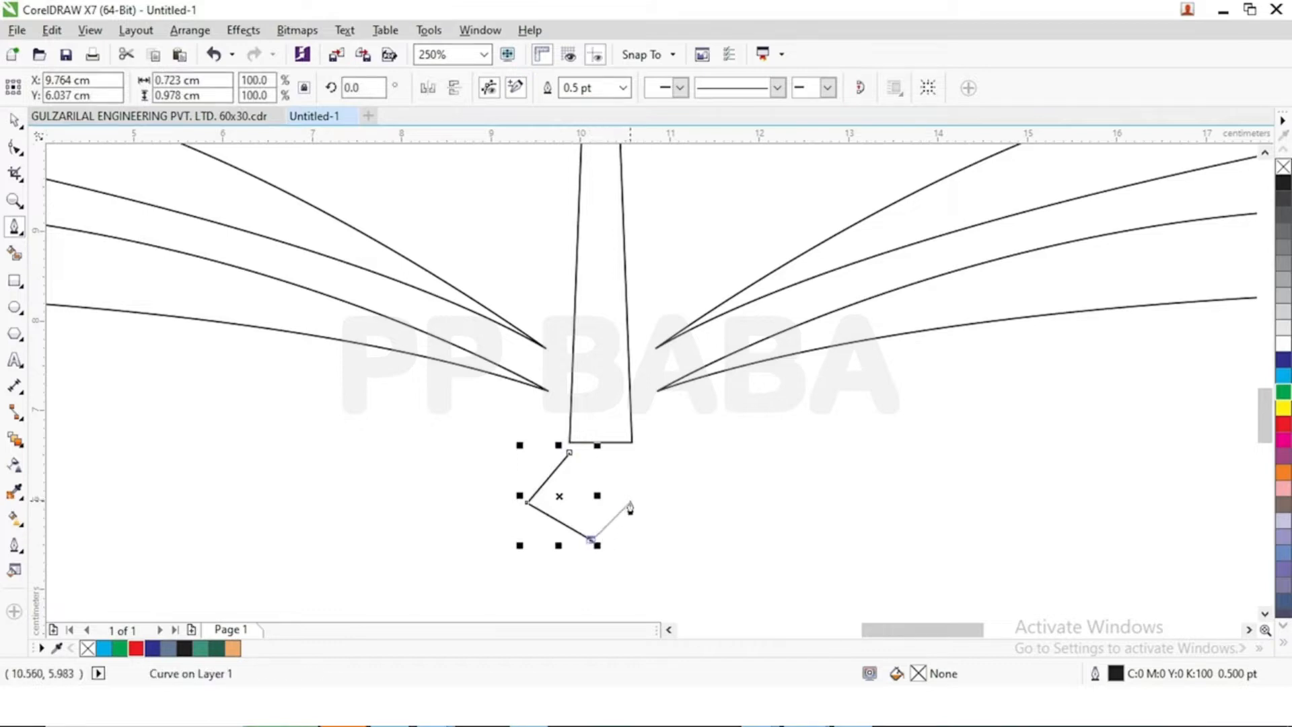
left_click(630, 502)
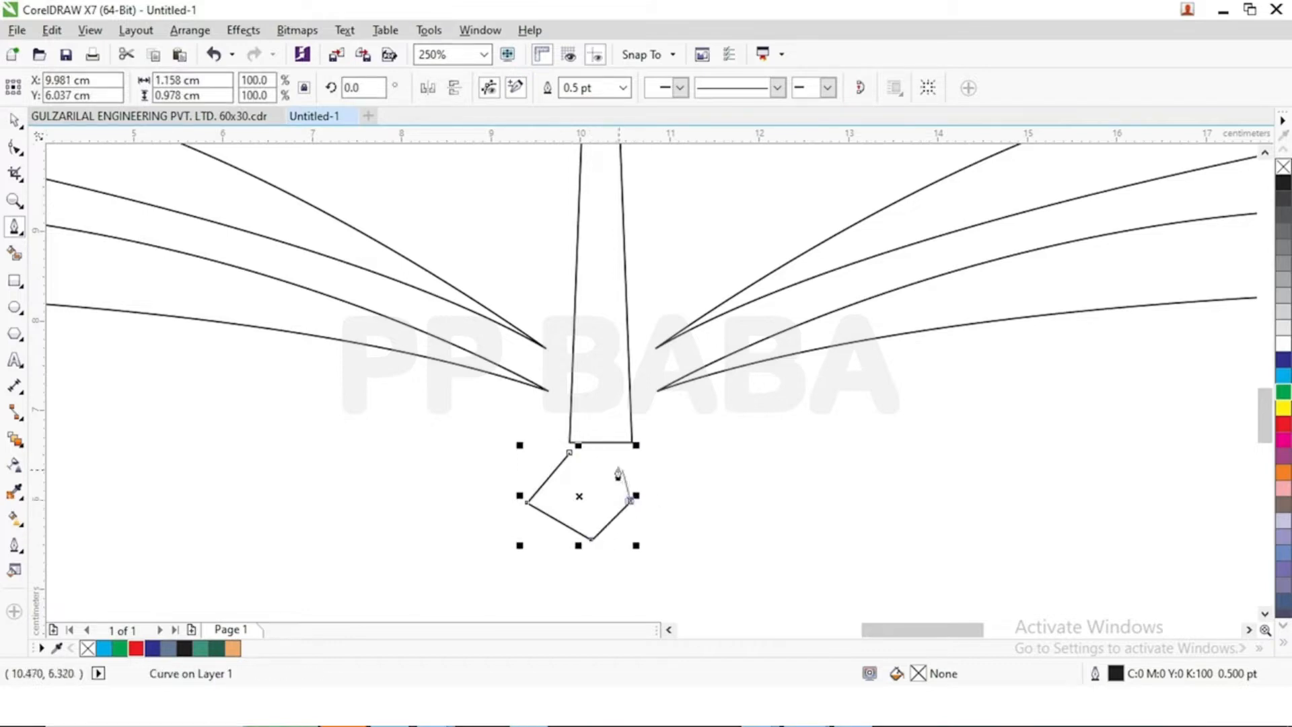
left_click(603, 456)
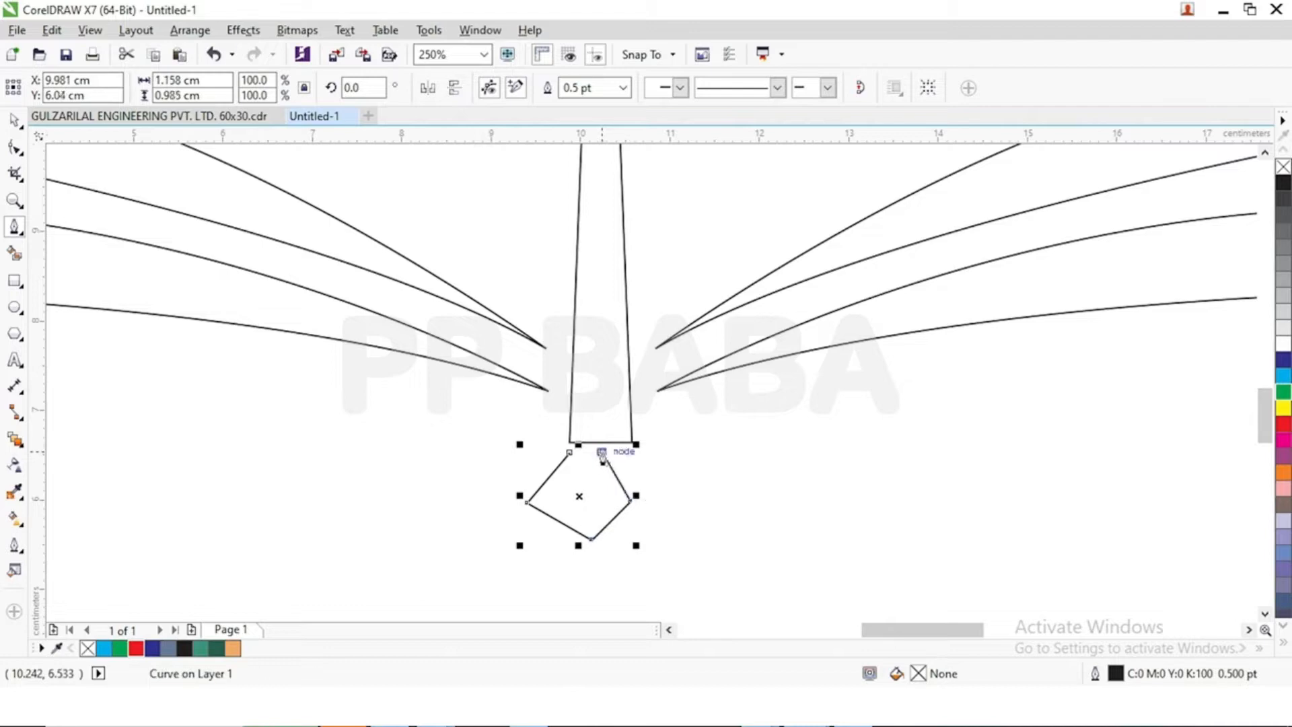
left_click(570, 452)
- Move the five-sided shape up against the spine's base and place a horizontal guideline at 6.087 cm through its side corners
left_click_drag(643, 142, 695, 510)
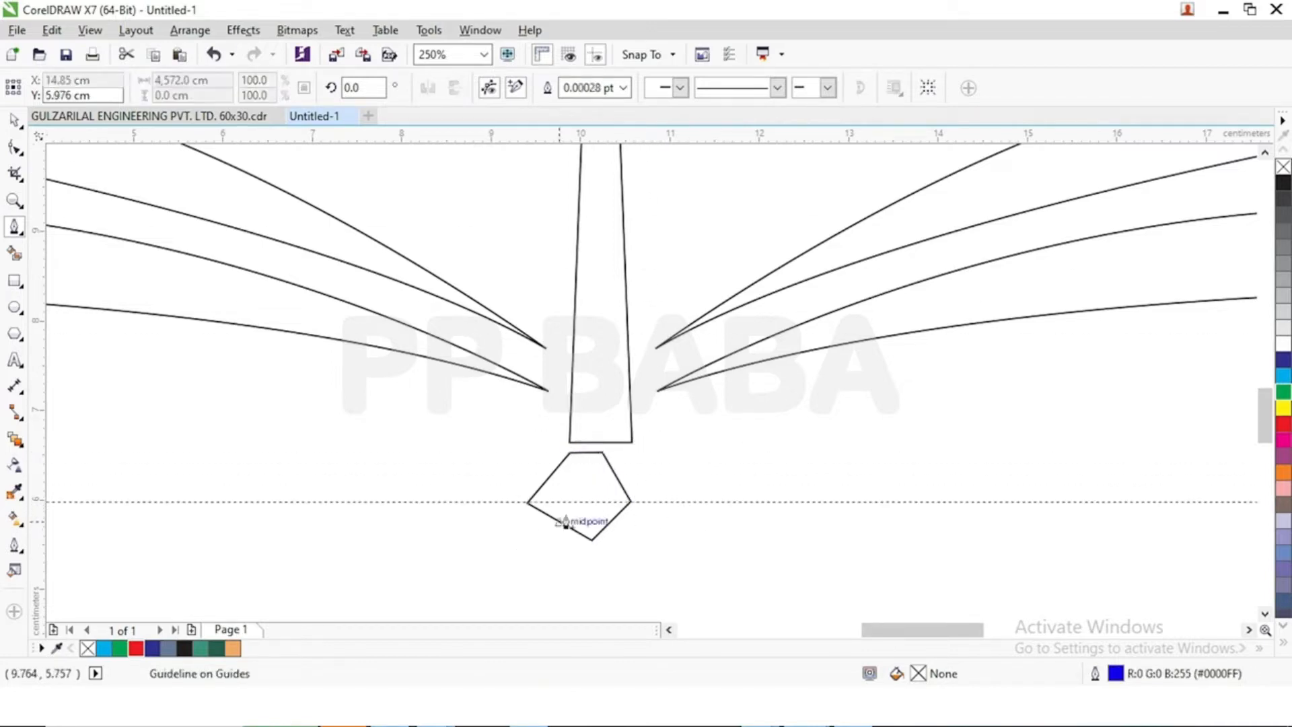
scroll(572, 525, "up", 2)
left_click(14, 119)
left_click(546, 421)
left_click_drag(597, 417, 628, 399)
left_click(800, 427)
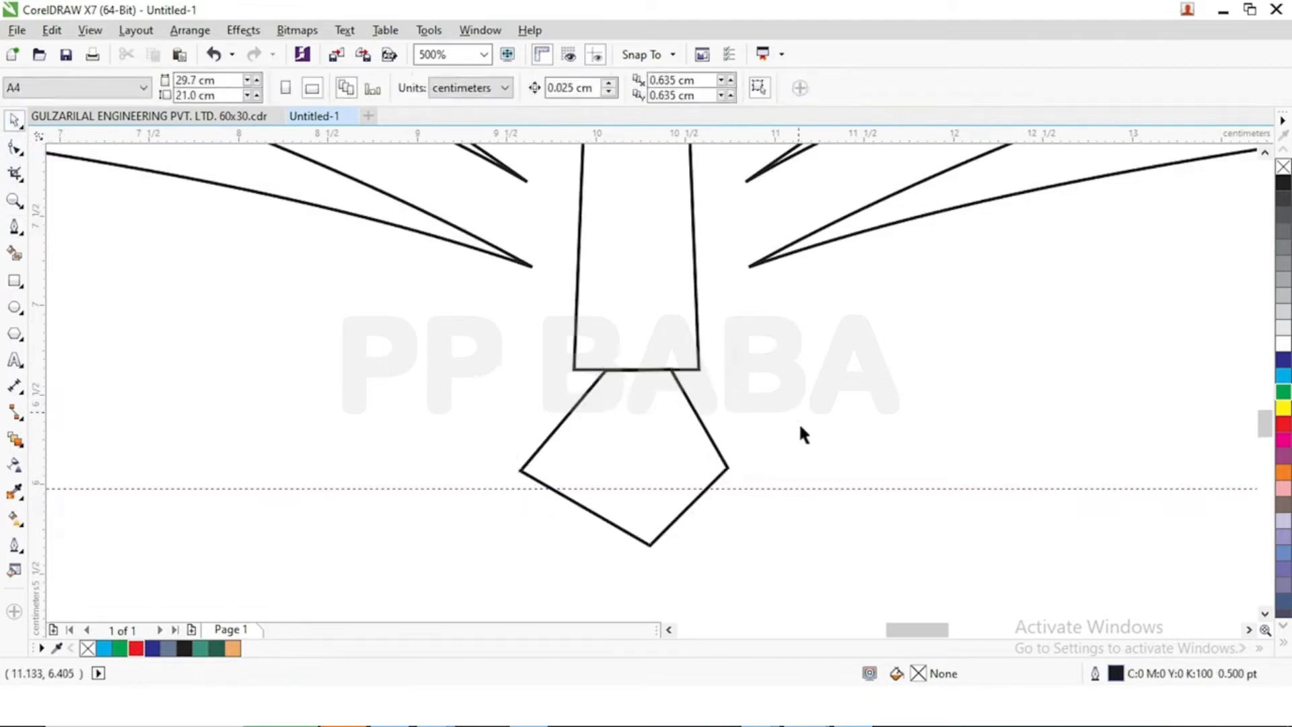
left_click_drag(774, 487, 787, 469)
- Shift the pentagon's lowest node under the spine and move its two upper corners onto the spine's base corners
left_click(15, 147)
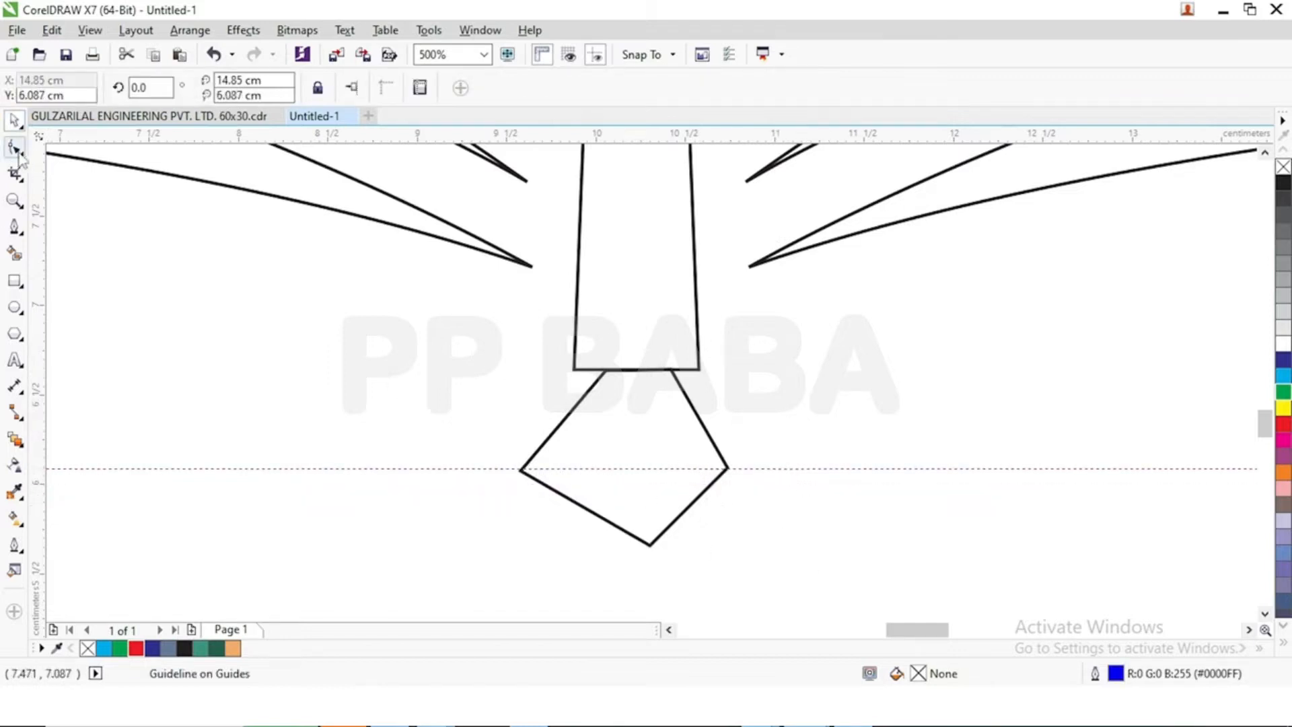
left_click(649, 545)
left_click_drag(650, 546, 626, 545)
left_click_drag(607, 370, 574, 370)
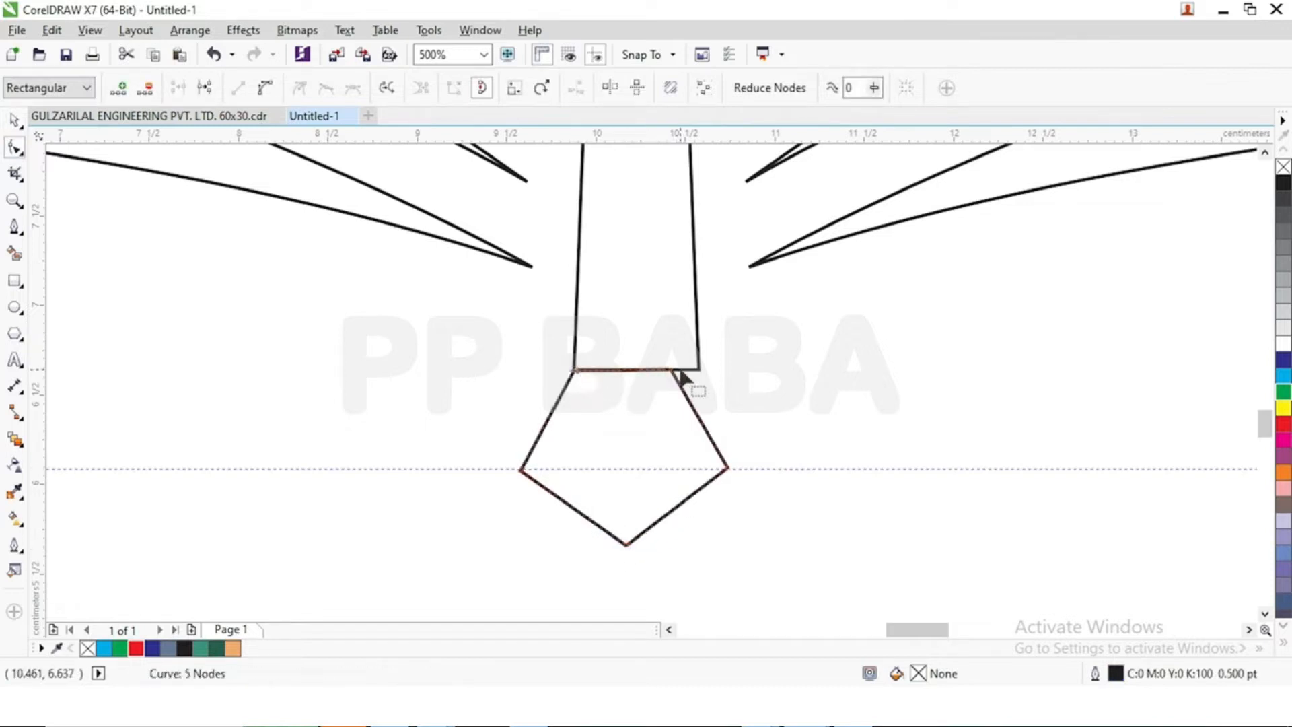
left_click_drag(673, 372, 699, 370)
- Spread the pentagon's side corners outward along the guideline and pull its lowest node further down
left_click_drag(728, 469, 754, 459)
left_click_drag(755, 466, 755, 468)
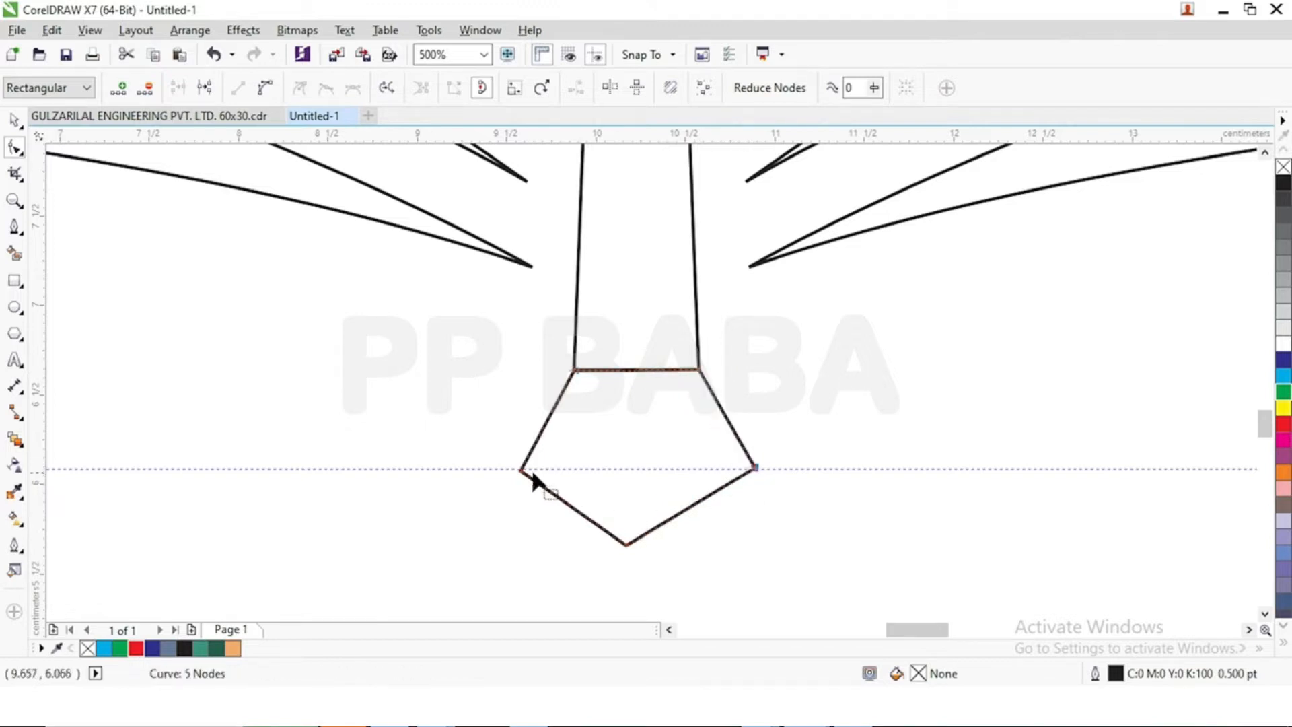
left_click_drag(522, 468, 501, 468)
left_click_drag(627, 544, 626, 595)
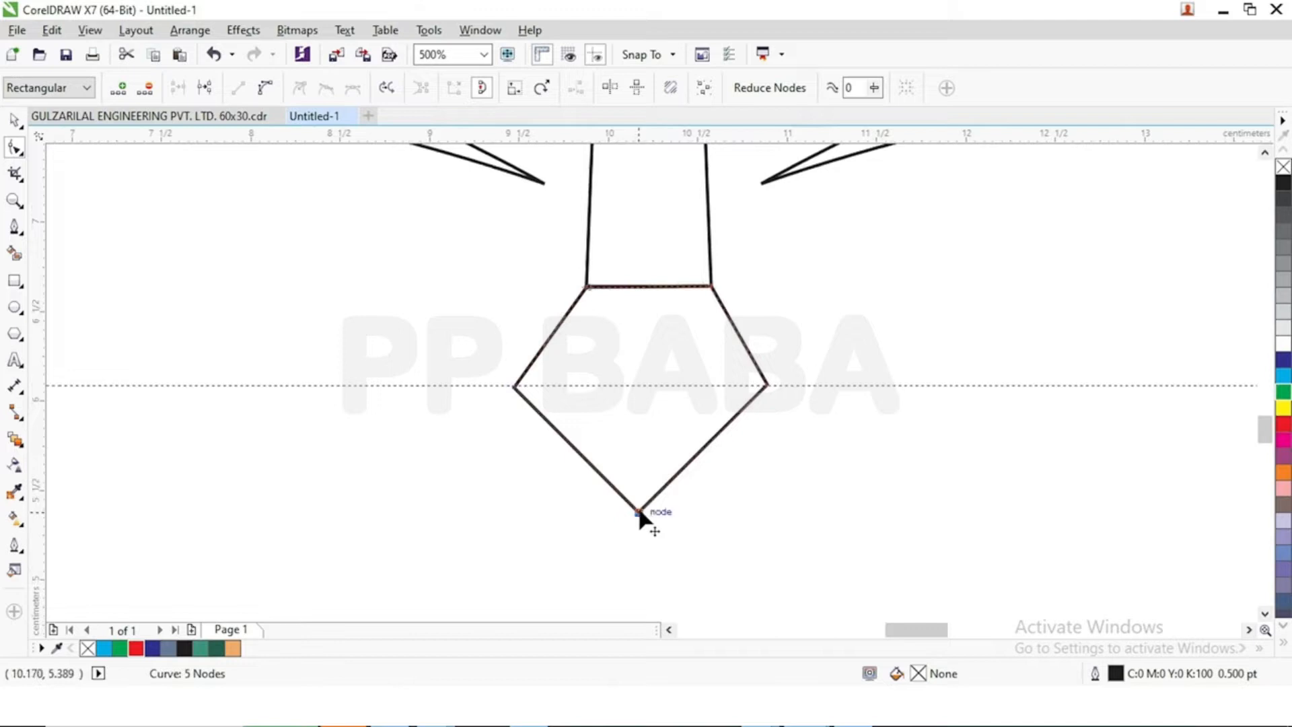
- Even out the pentagon by moving its right corner slightly outward along the guideline and centring its lowest node
scroll(638, 513, "up", 2)
left_click_drag(643, 512, 646, 509)
scroll(647, 508, "down", 2)
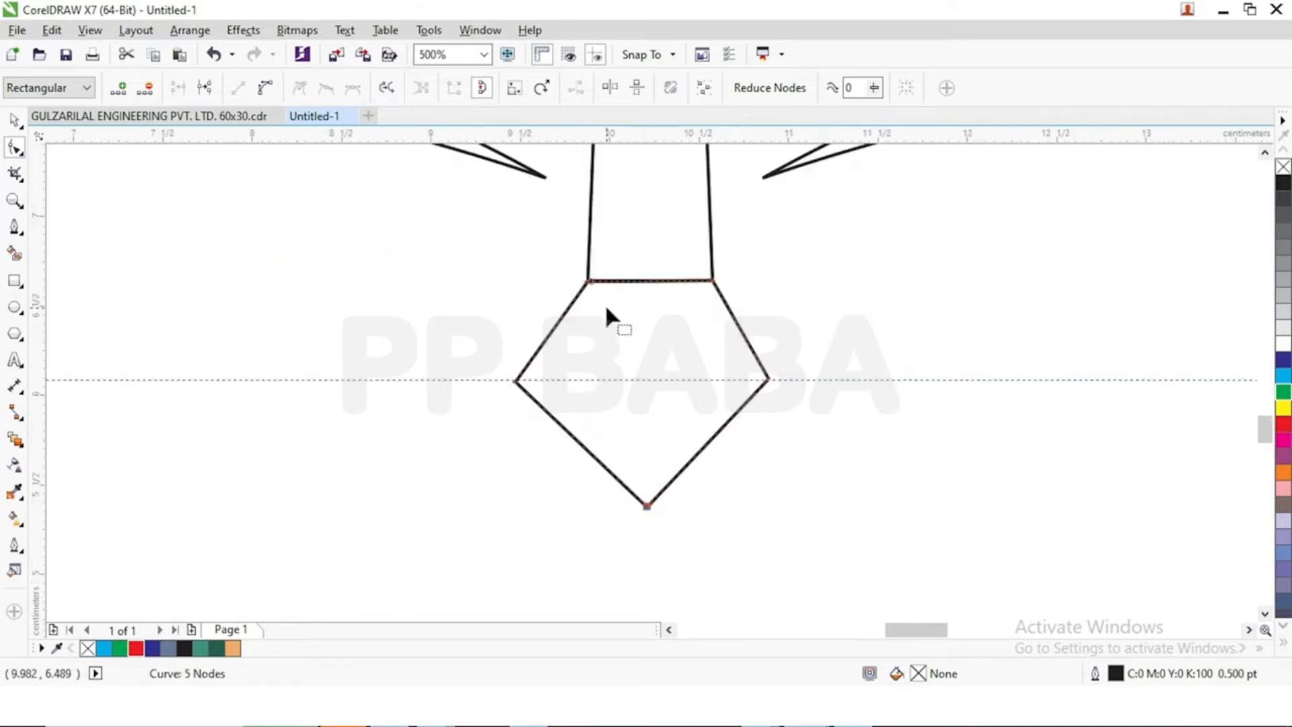
left_click(768, 380)
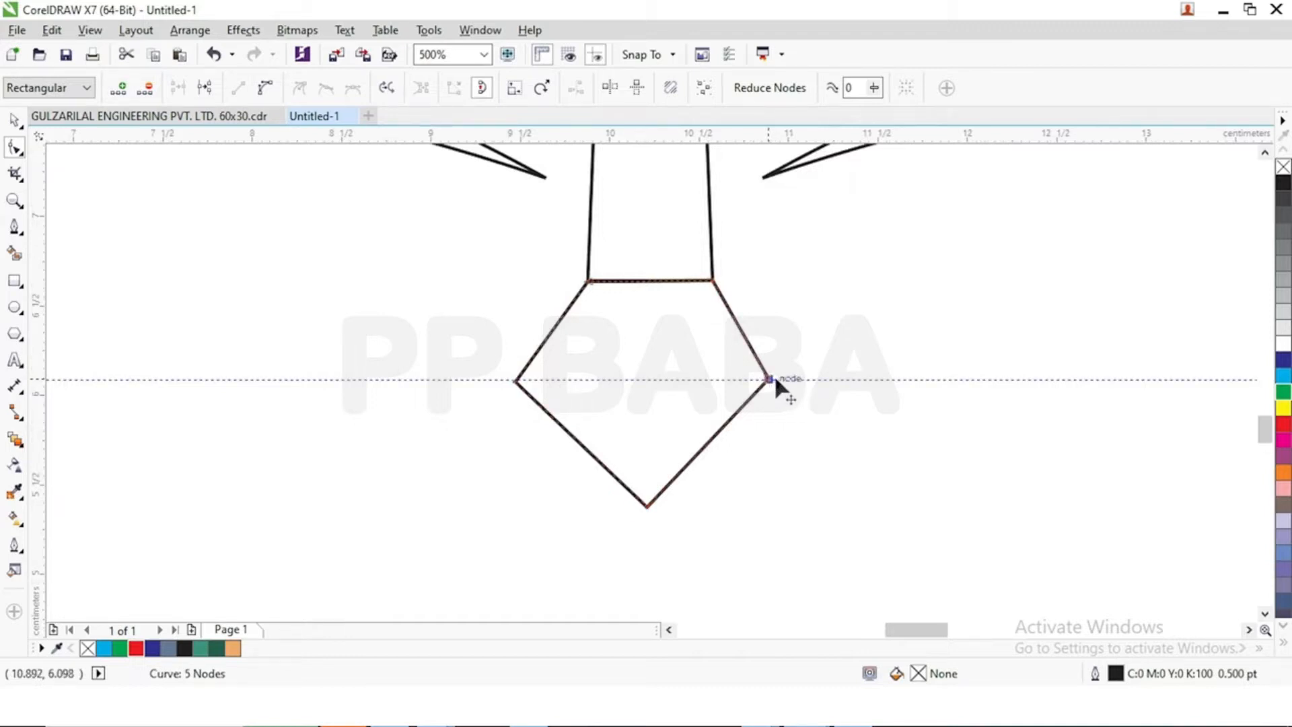
left_click_drag(774, 380, 779, 380)
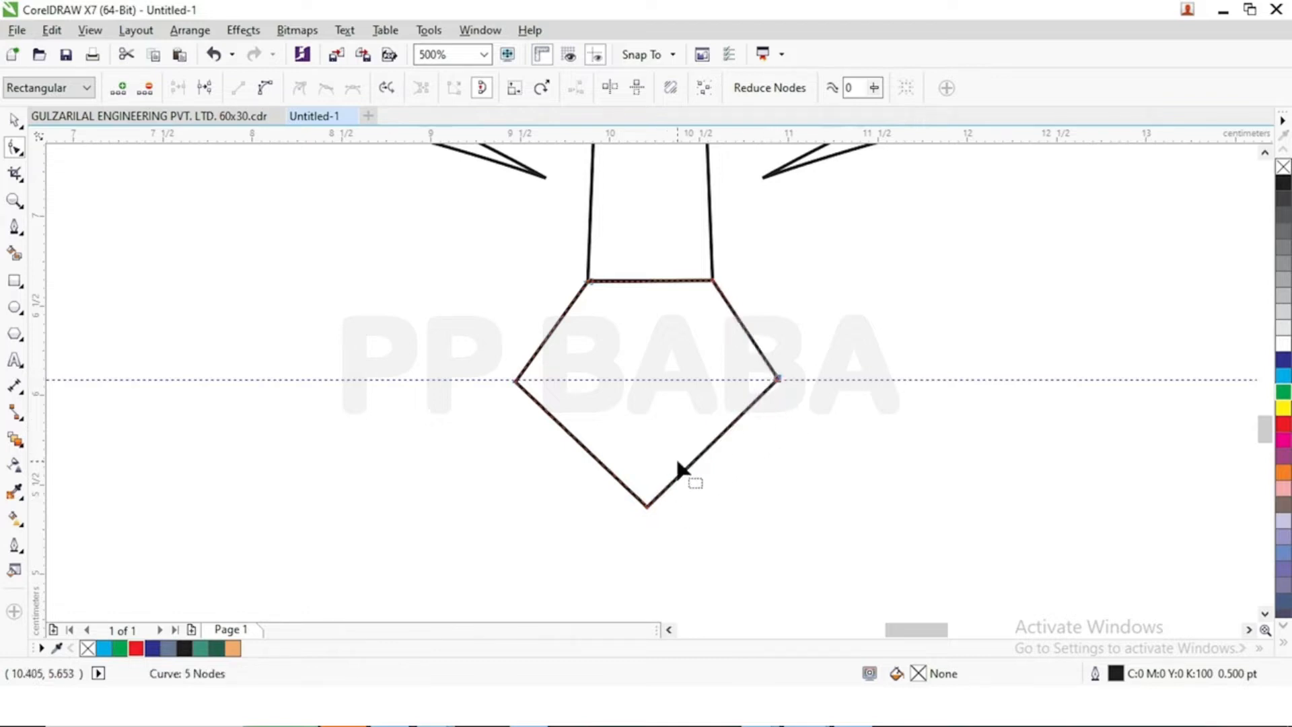
left_click(648, 508)
scroll(649, 508, "up", 2)
left_click_drag(650, 506, 661, 503)
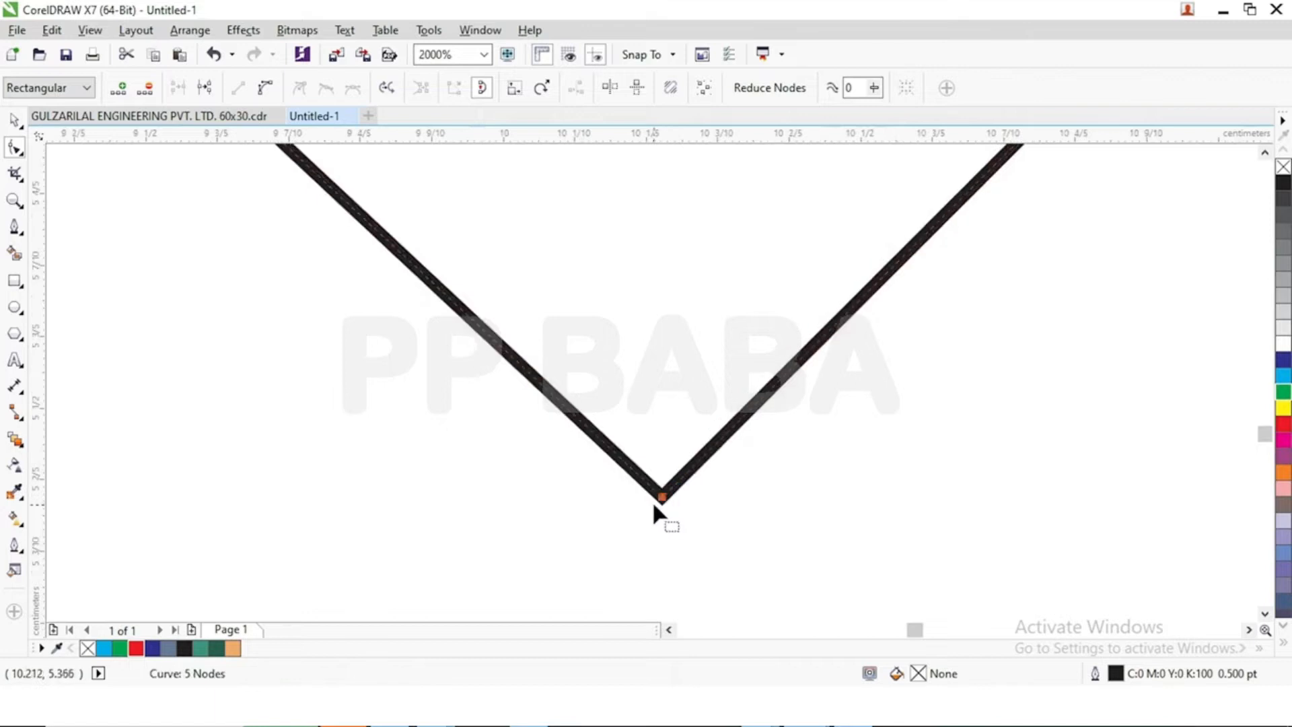
scroll(650, 508, "down", 3)
scroll(653, 490, "up", 1)
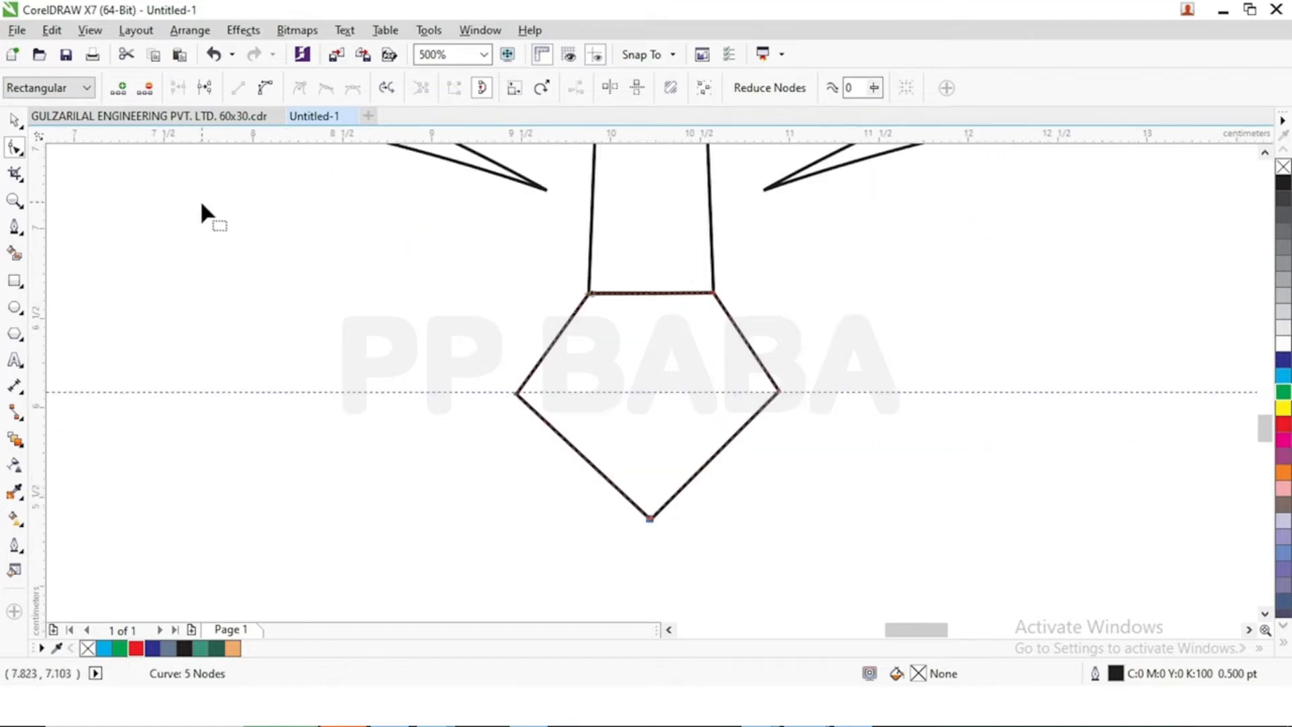
left_click(15, 121)
left_click(133, 192)
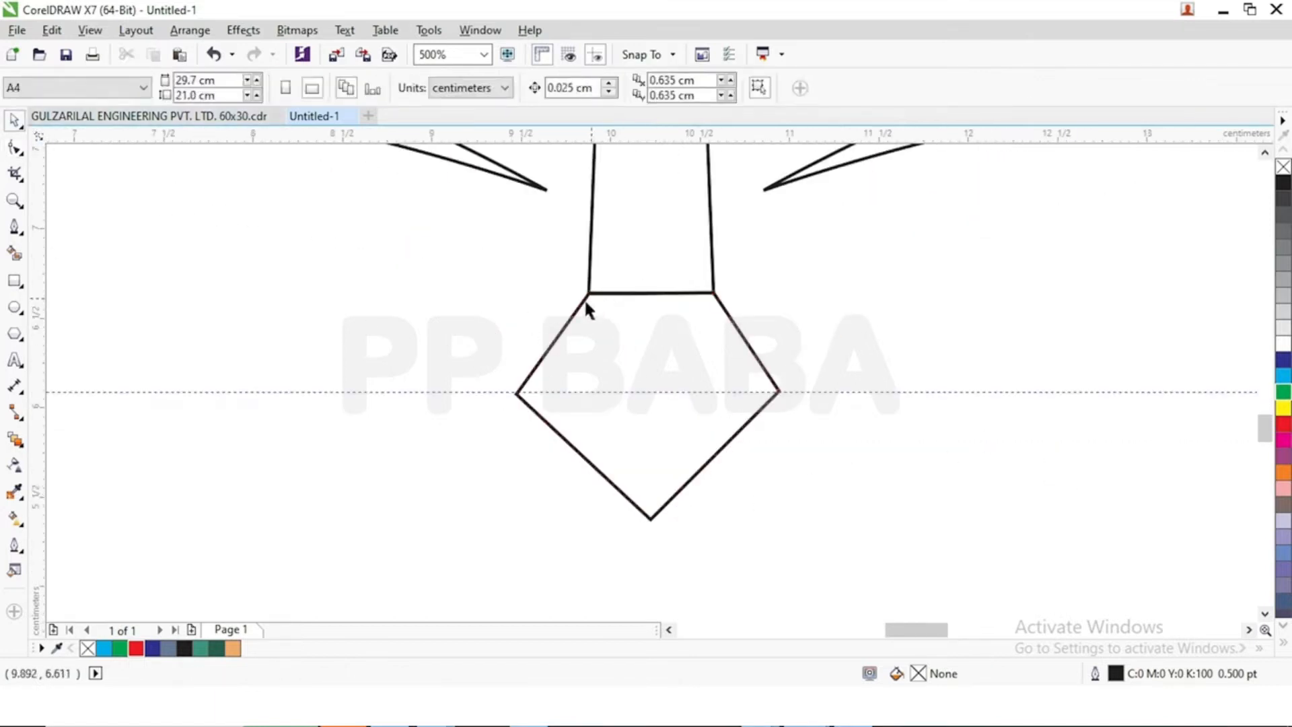
- Convert the pentagon's upper-left side to a curve and bend it inward
left_click(15, 146)
left_click(553, 342)
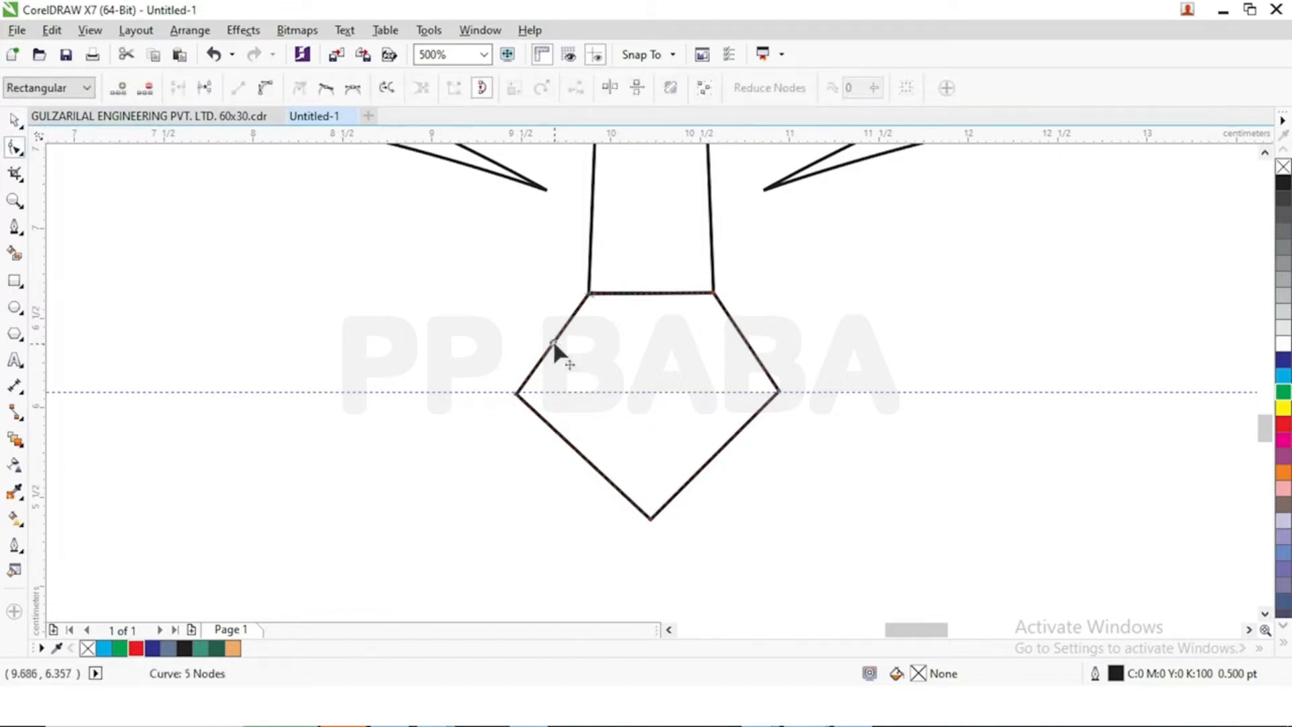
left_click(265, 89)
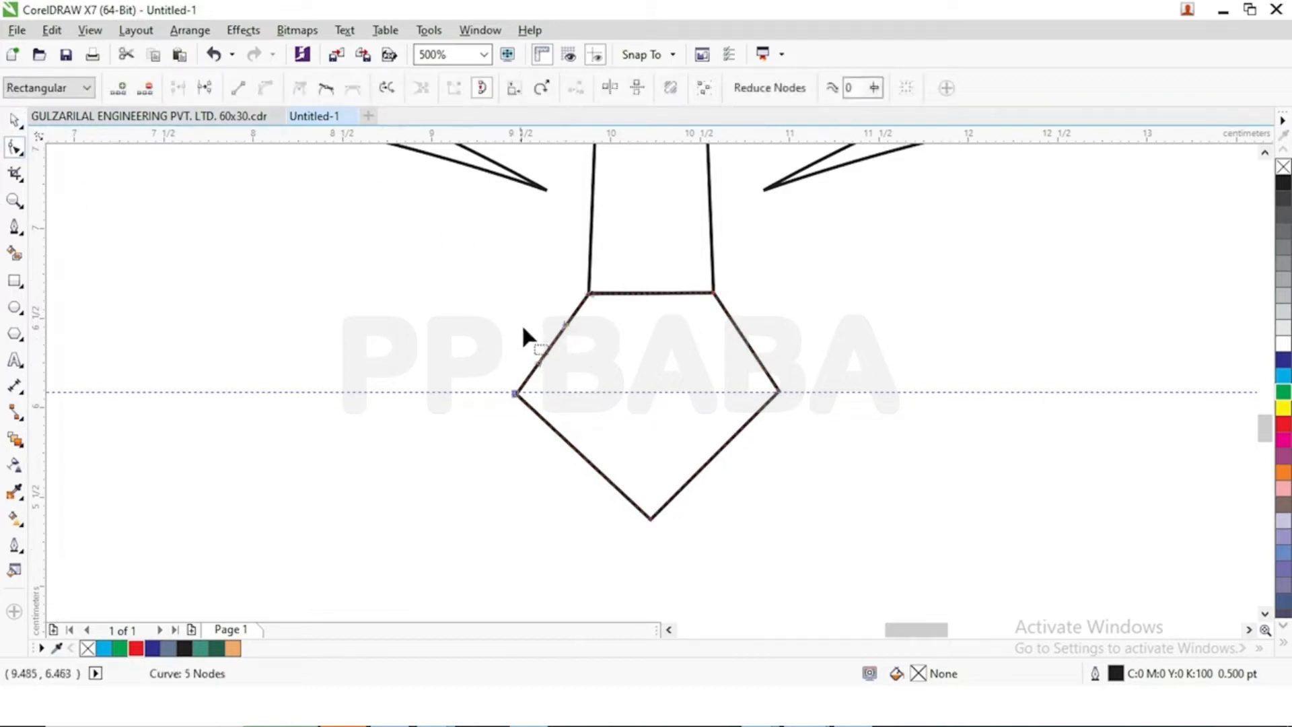
left_click_drag(553, 346, 560, 347)
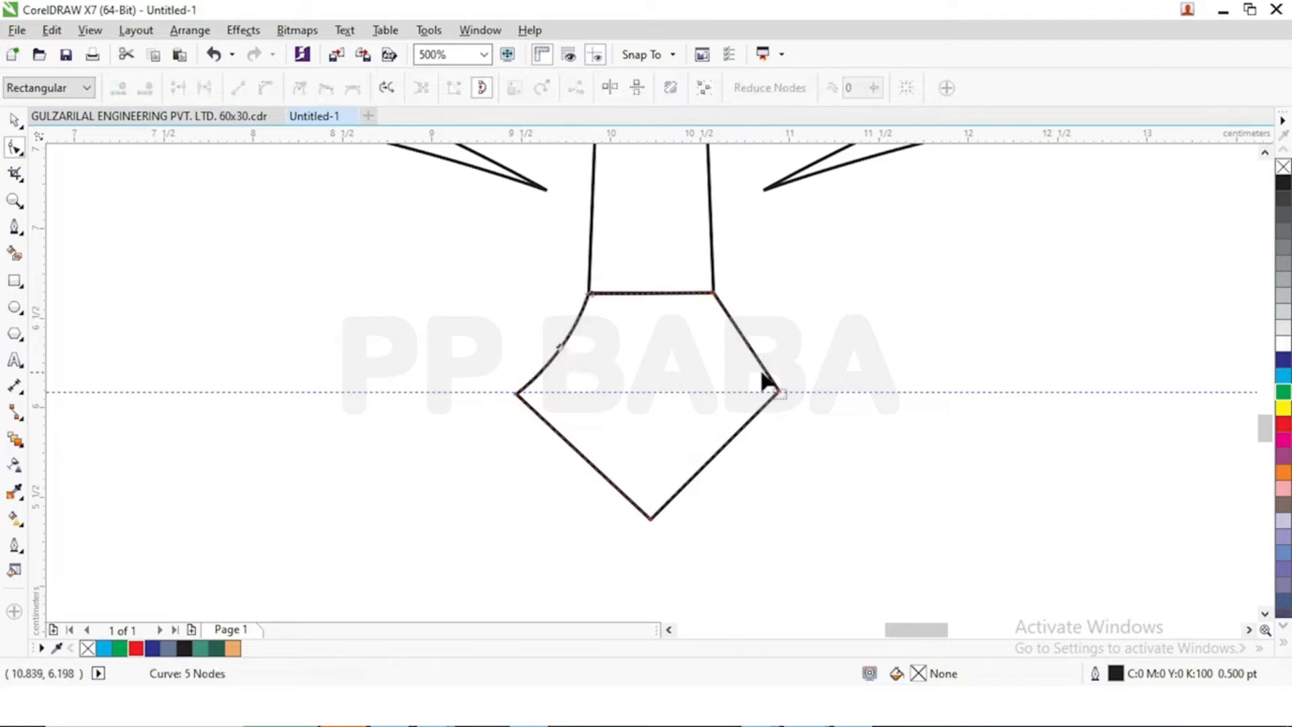
- Convert the pentagon's upper-right side to a curve and bend it inward to match the opposite side
left_click(750, 348)
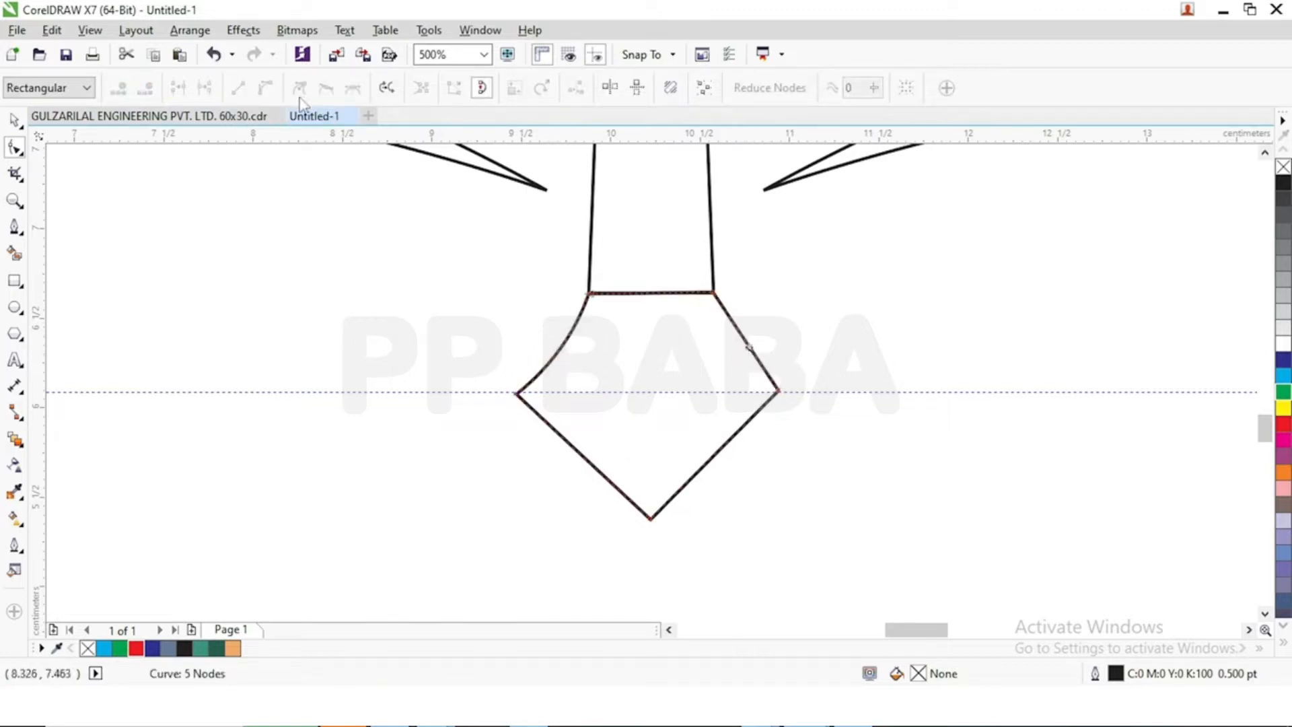
left_click_drag(748, 346, 740, 349)
key("ctrl+z")
left_click(749, 346)
left_click(265, 87)
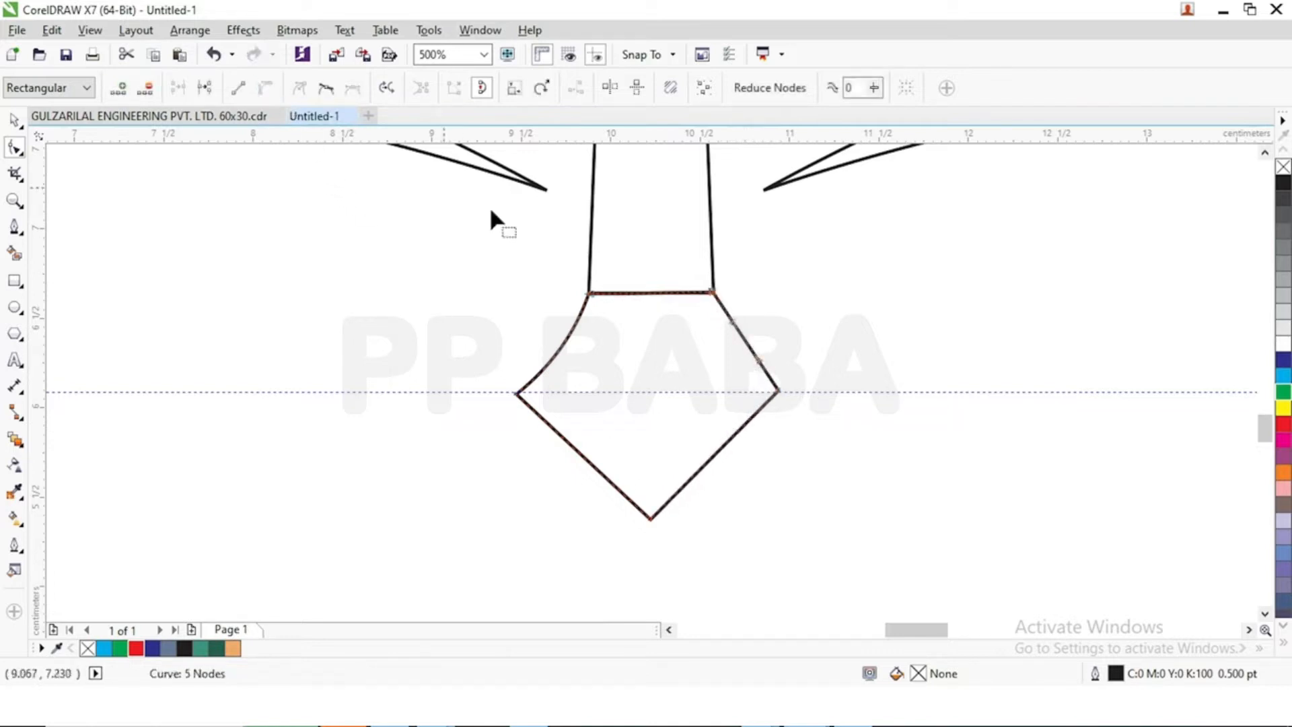
left_click_drag(747, 344, 736, 351)
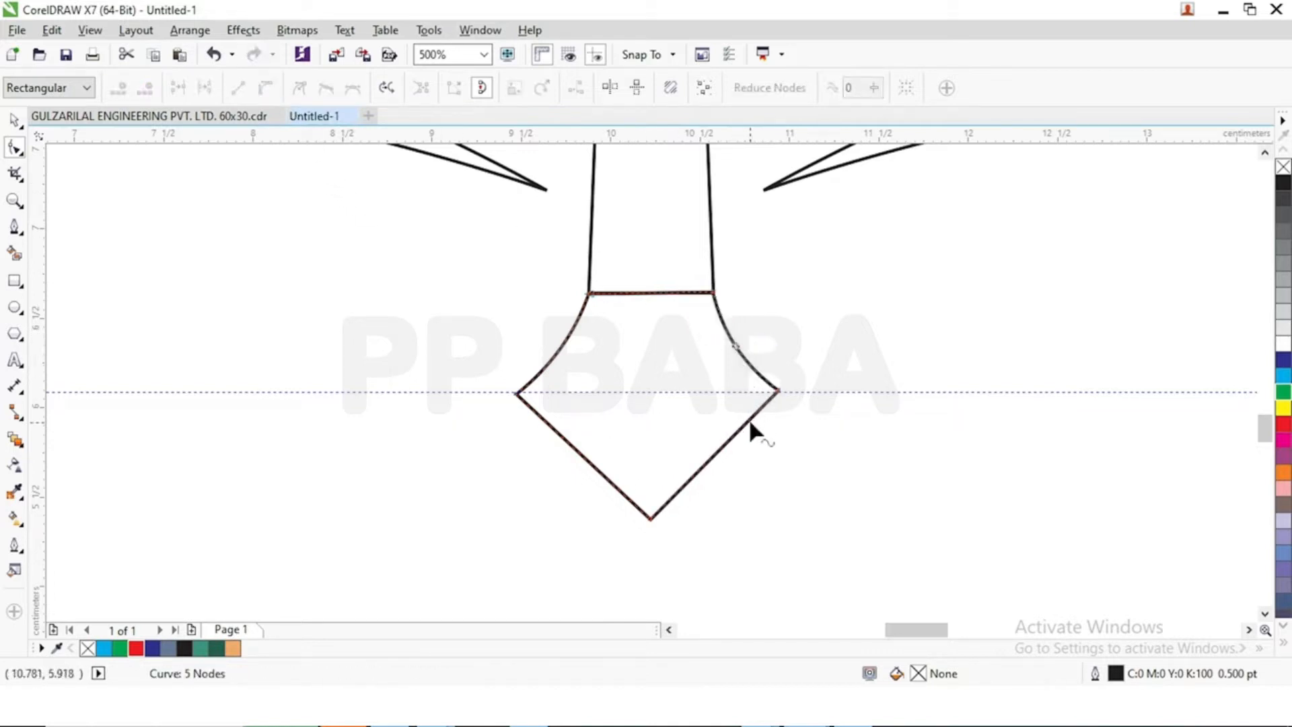
- Bend the pentagon's two lower sides inward as curves to shape the pen nib
left_click(720, 449)
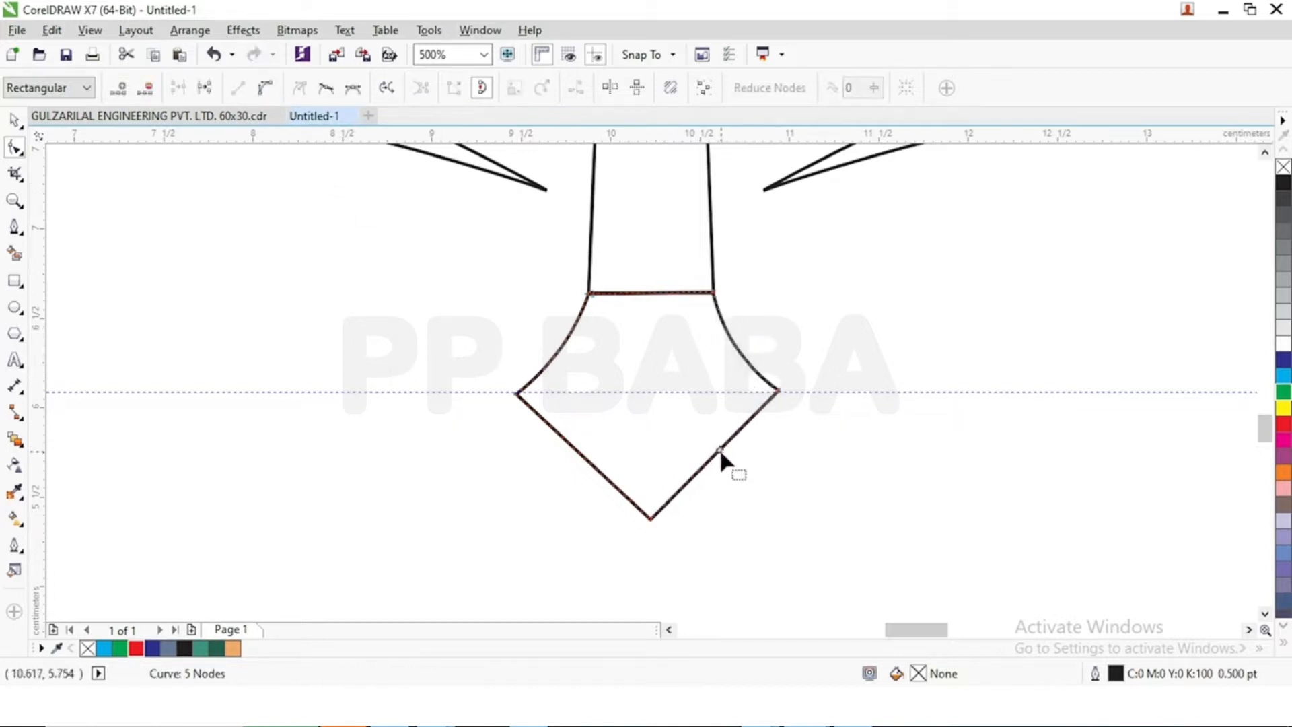
left_click(265, 87)
left_click_drag(713, 461, 707, 456)
left_click(583, 458)
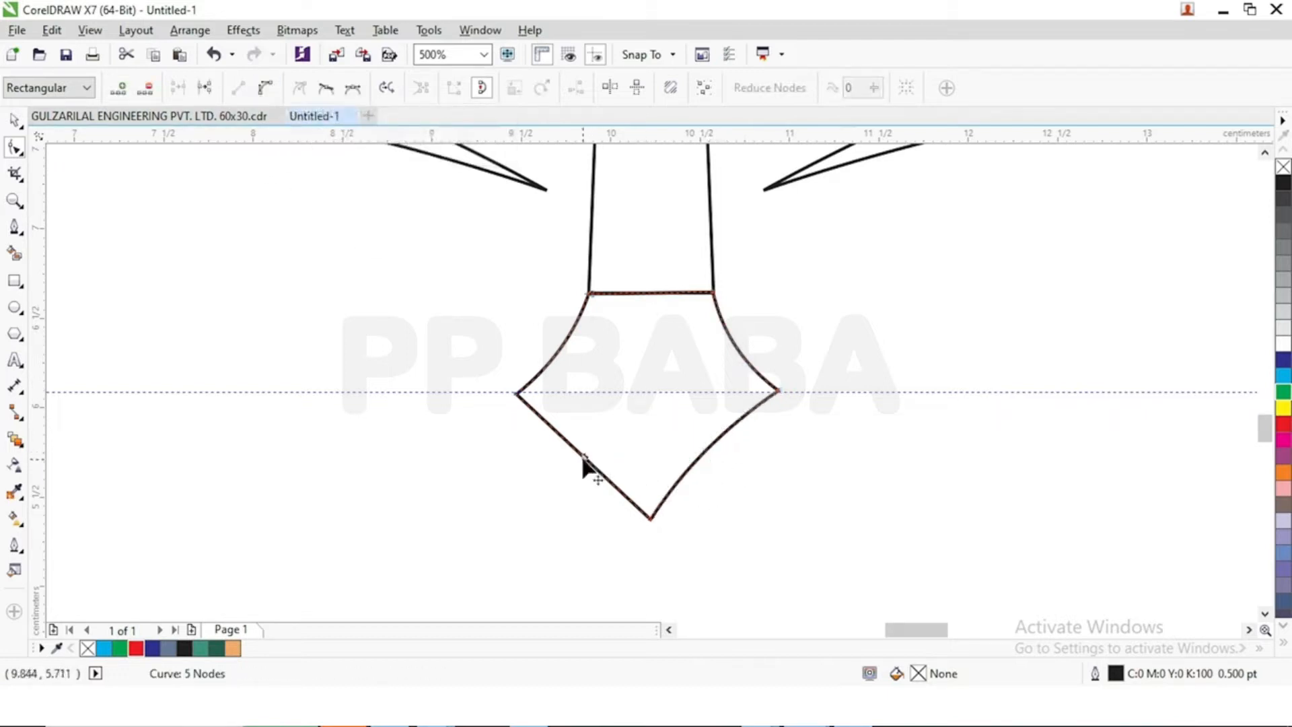
left_click_drag(580, 448, 587, 446)
scroll(652, 464, "down", 5)
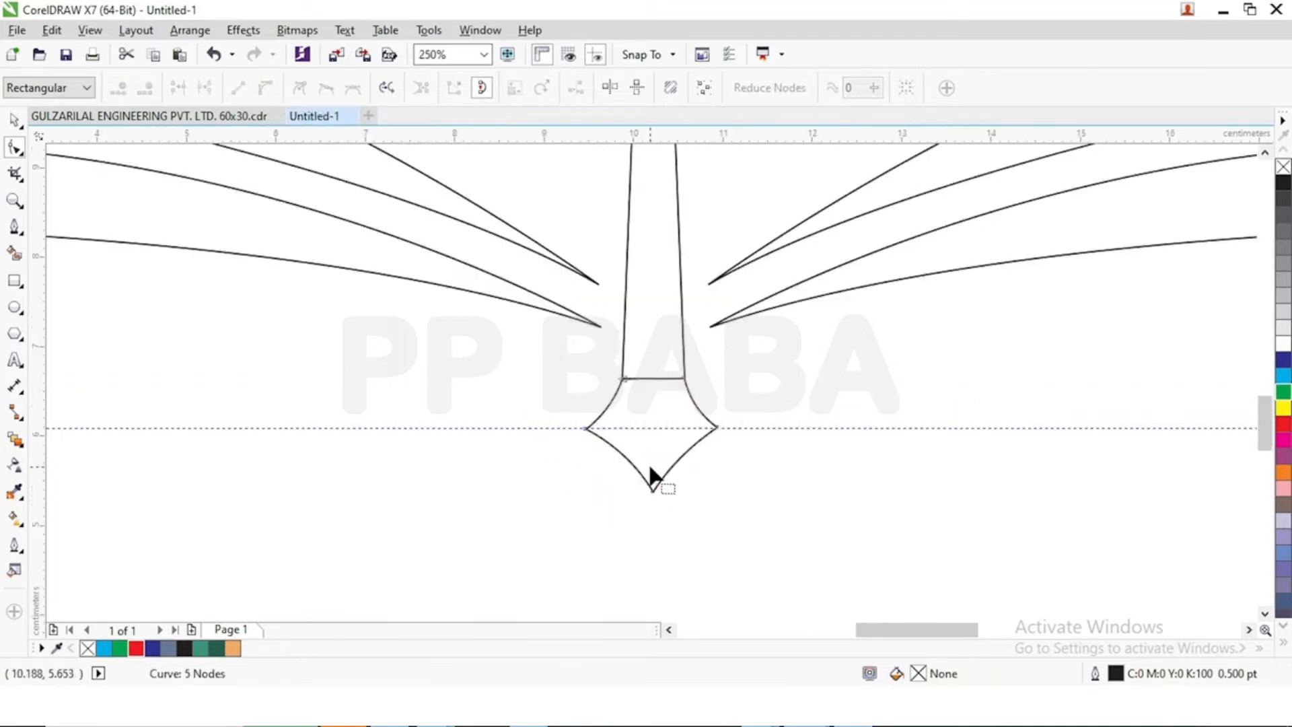
- Group the spine with the nib and weld the group to the book pages' outline
left_click(14, 120)
left_click_drag(608, 306, 694, 538)
key("ctrl+g")
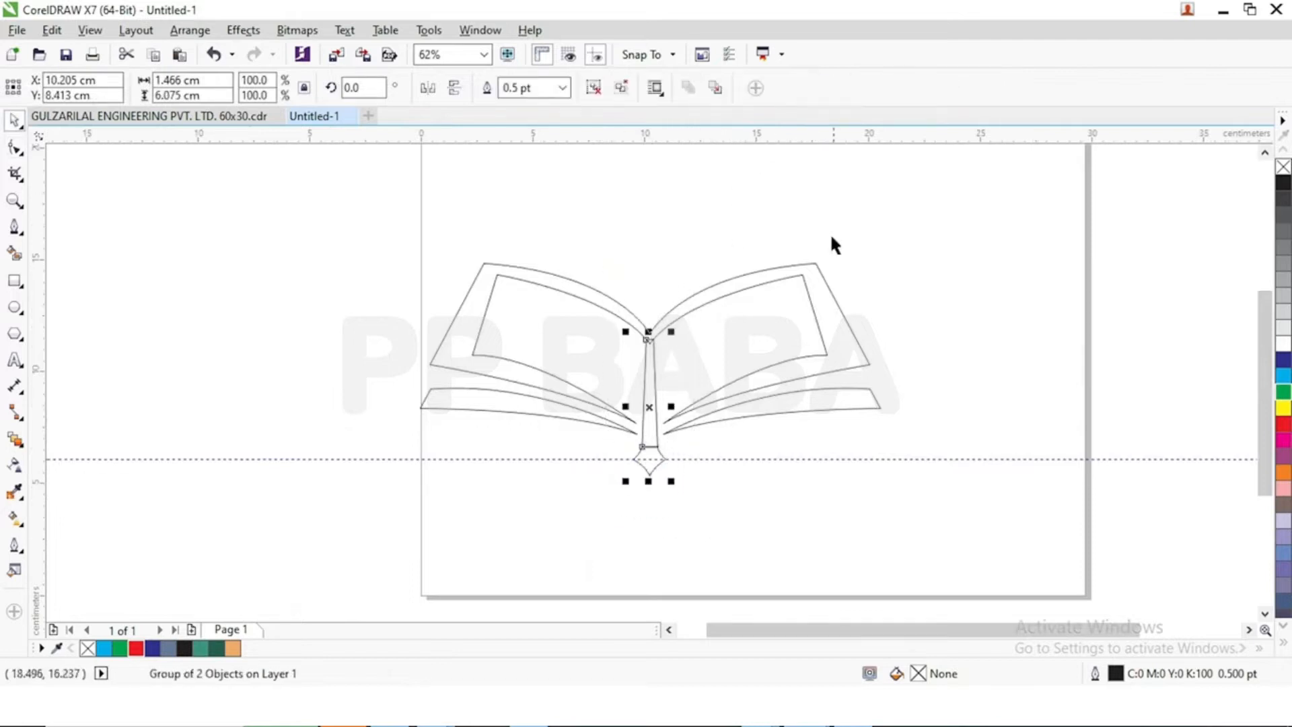
left_click(826, 277, "shift")
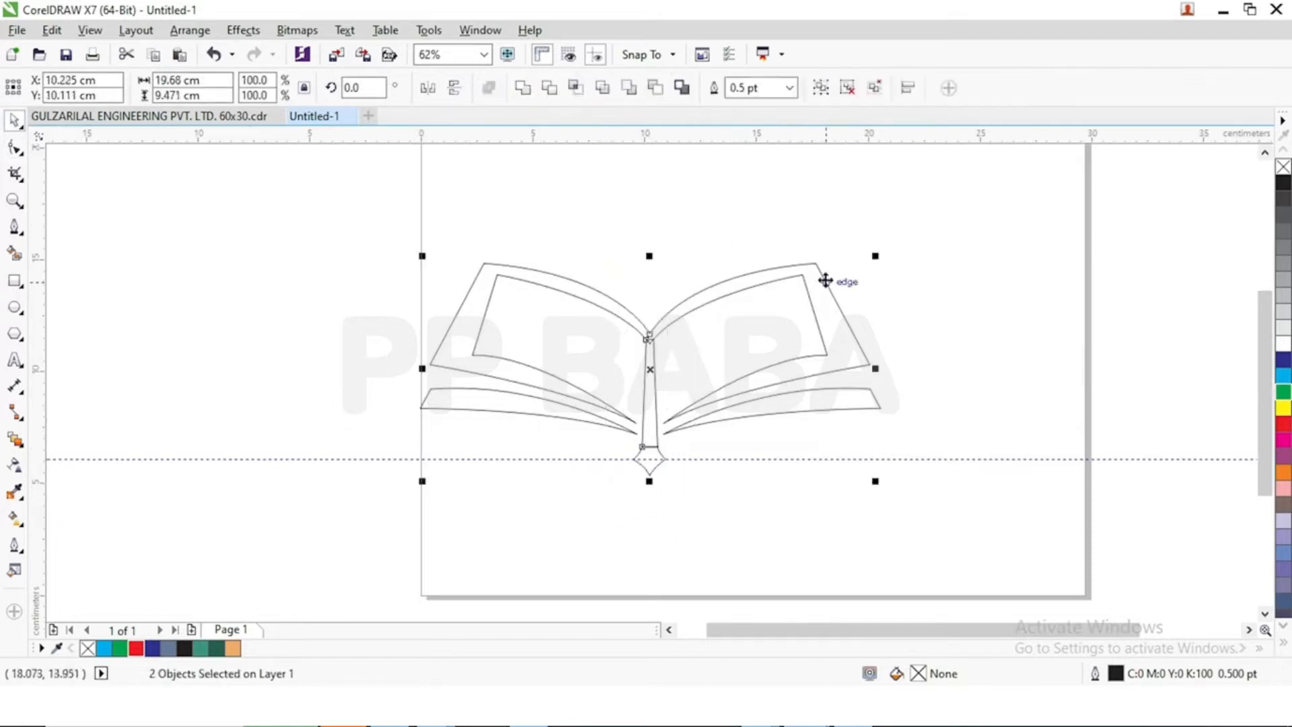
left_click(528, 88)
- Delete the stray node of the leftover line across the junction between the spine and the nib
scroll(650, 447, "up", 2)
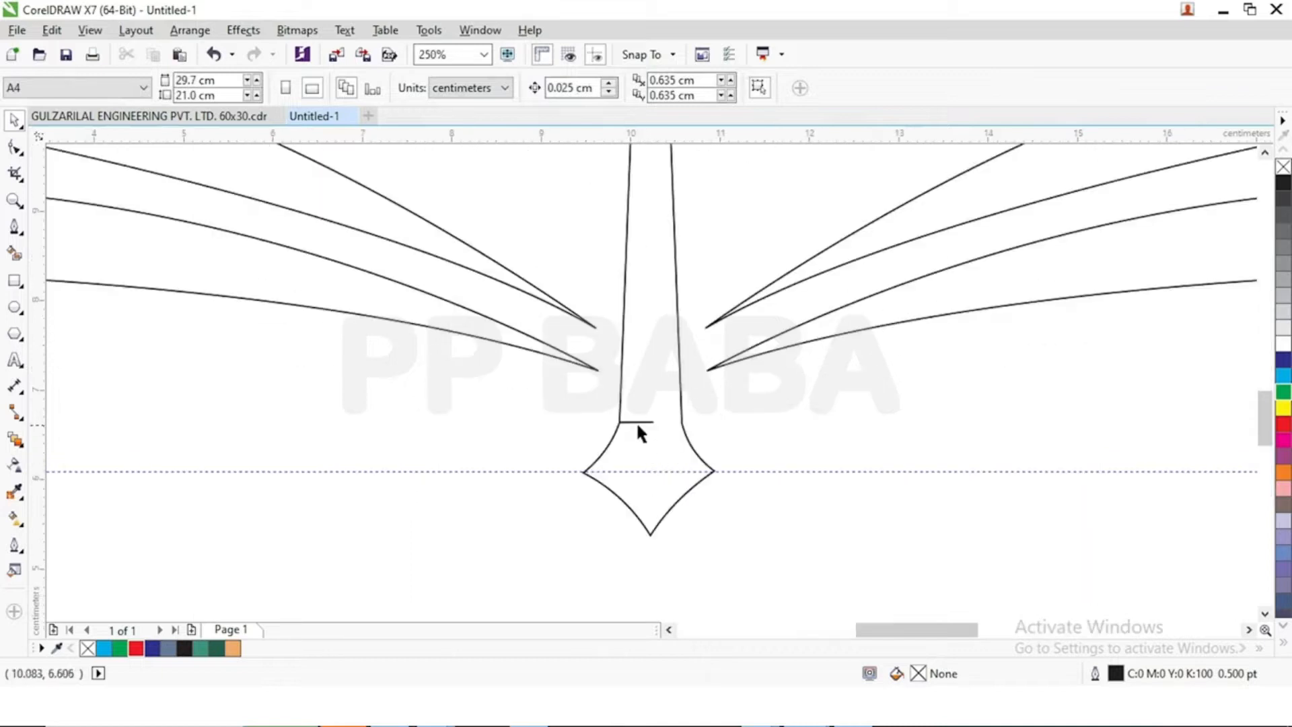
left_click(15, 148)
scroll(641, 420, "up", 1)
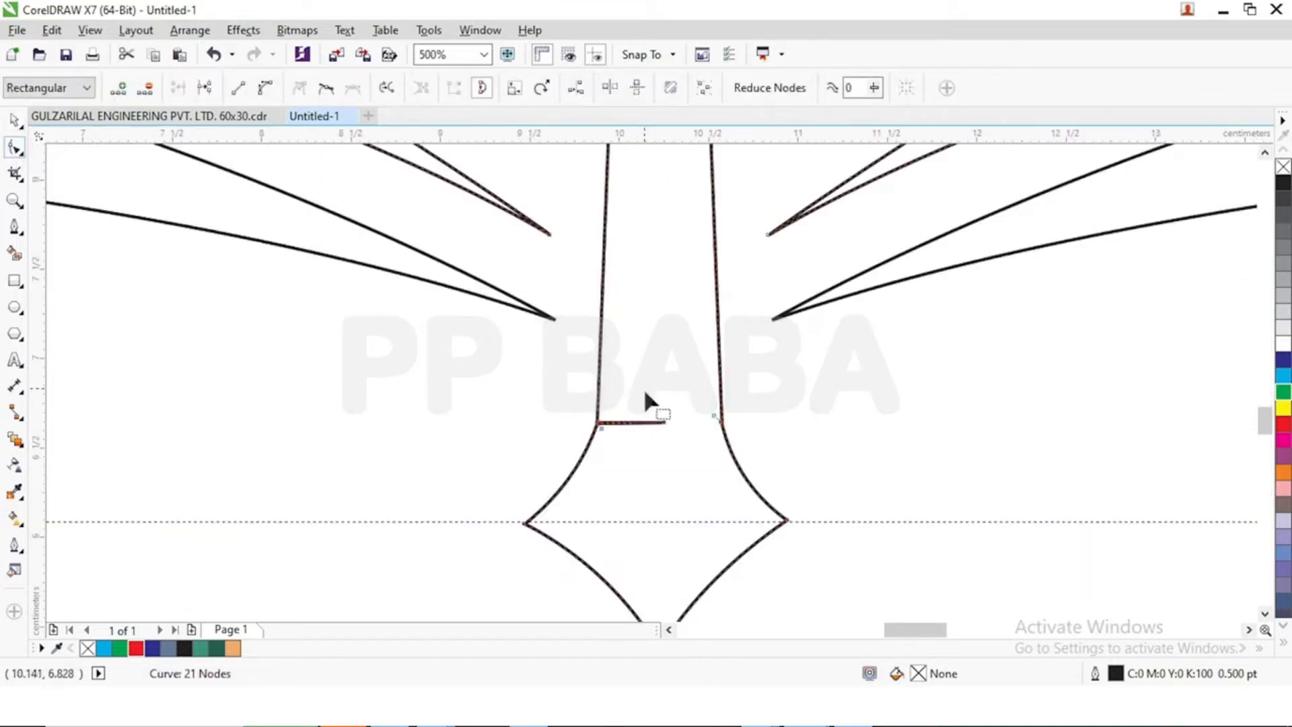
key("Delete")
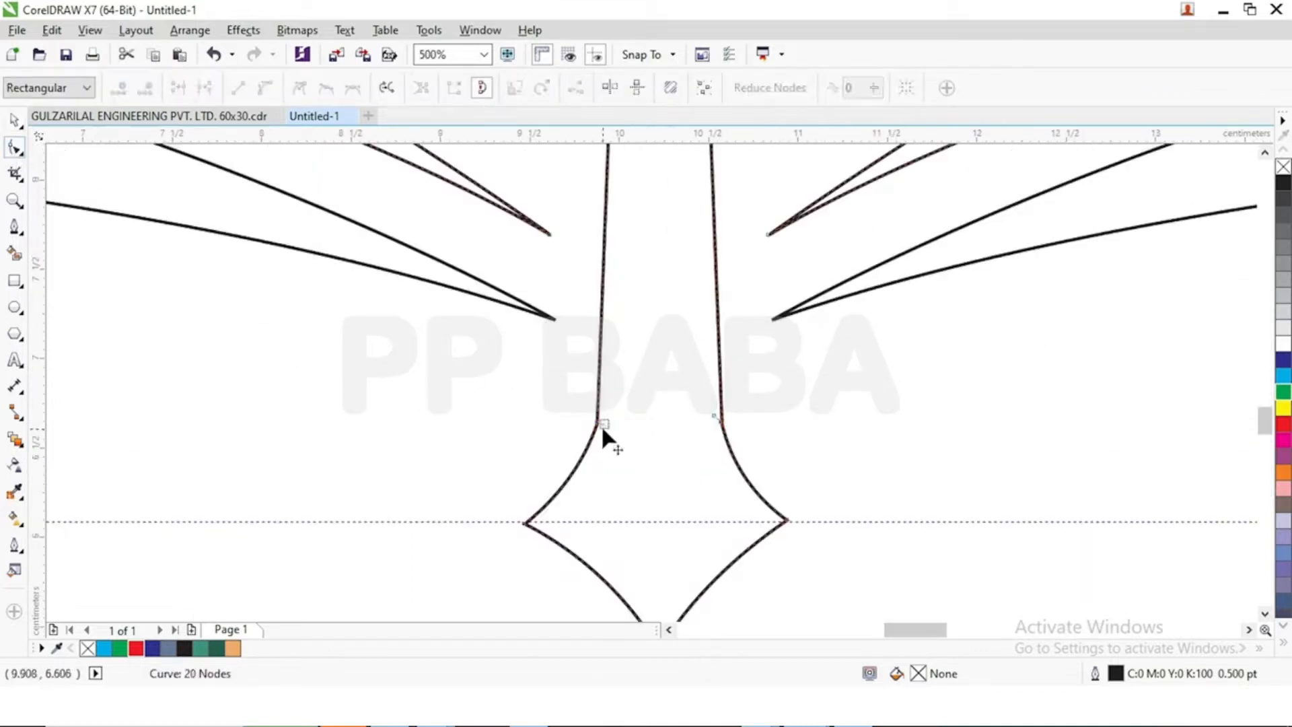
left_click(16, 119)
scroll(556, 395, "down", 1)
scroll(616, 424, "up", 2)
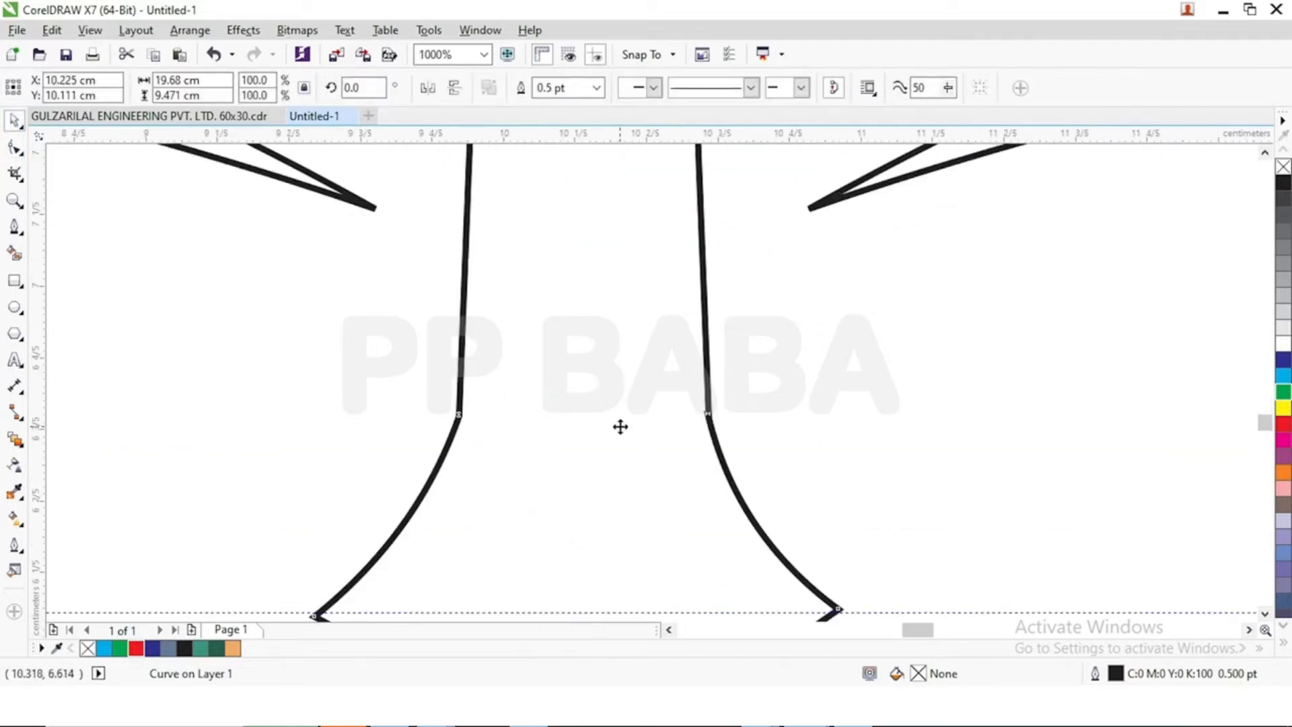
scroll(386, 303, "down", 1)
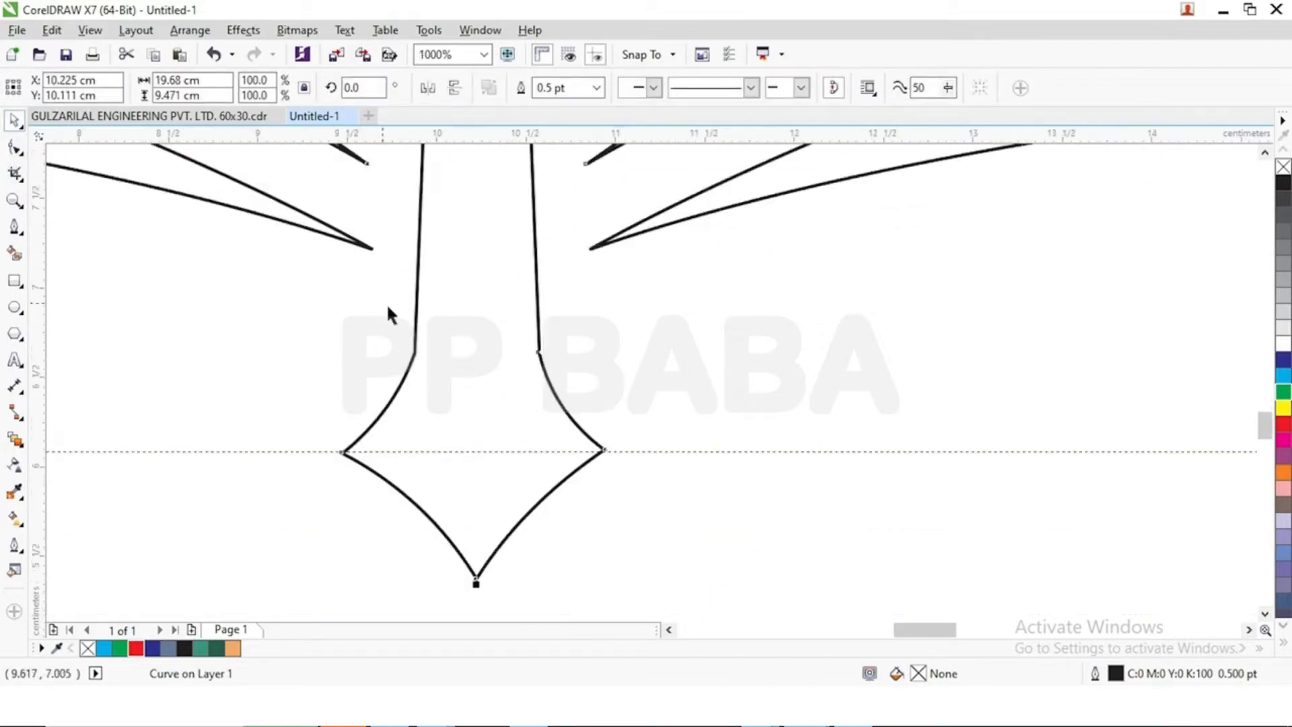
left_click(655, 459)
- Fill the welded pages, spine and nib with dark green (#245F4B)
scroll(547, 397, "down", 2)
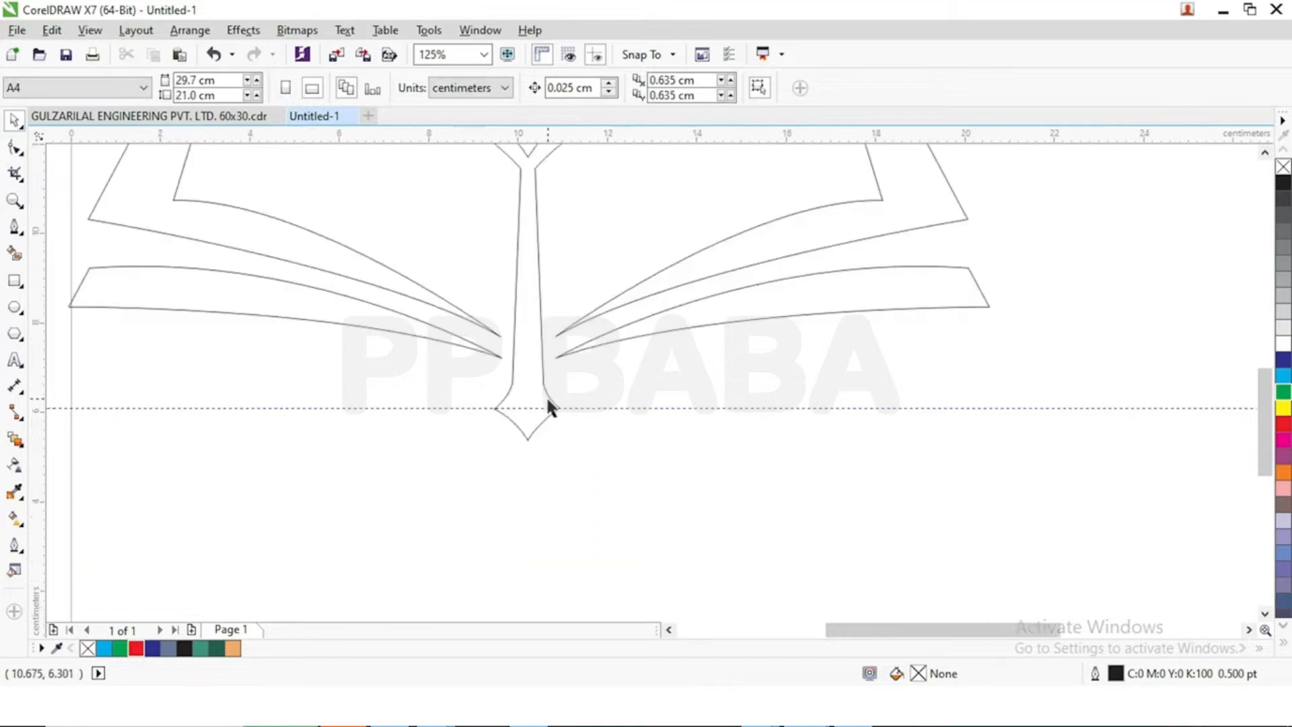
left_click(549, 397)
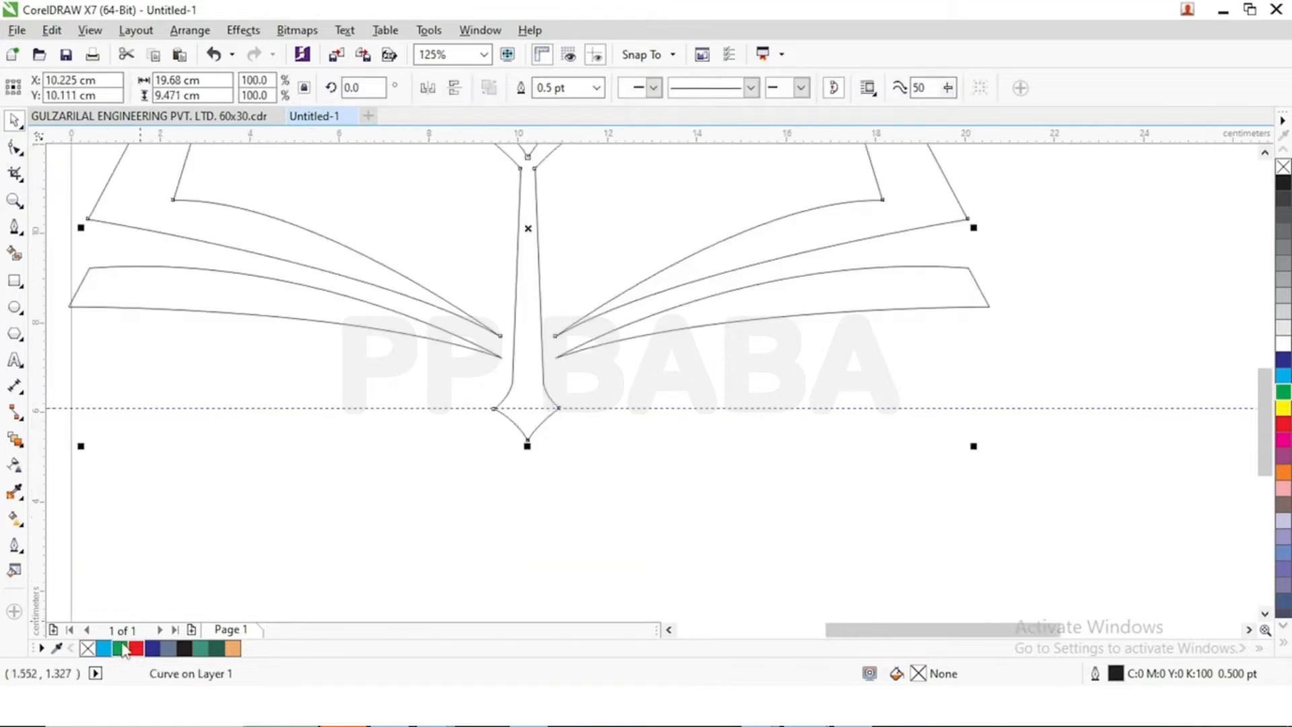
left_click(202, 649)
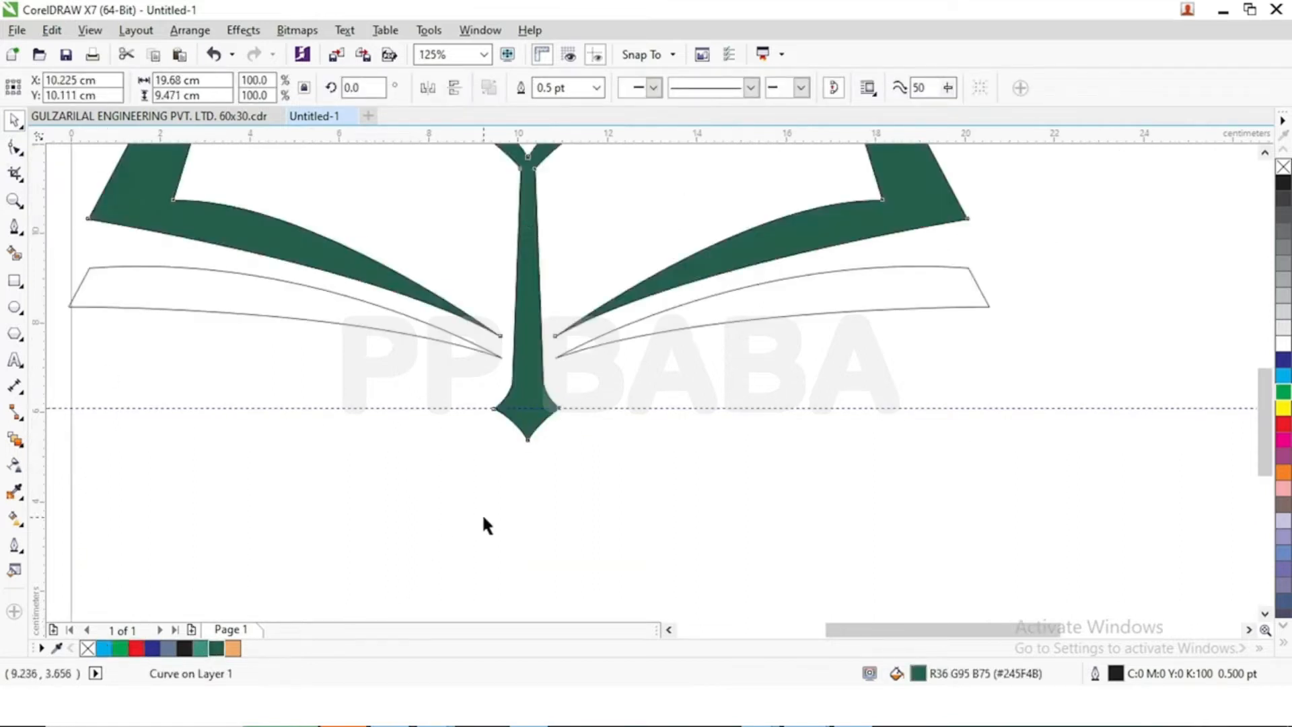
left_click(481, 513)
scroll(507, 494, "down", 1)
left_click_drag(514, 503, 515, 505)
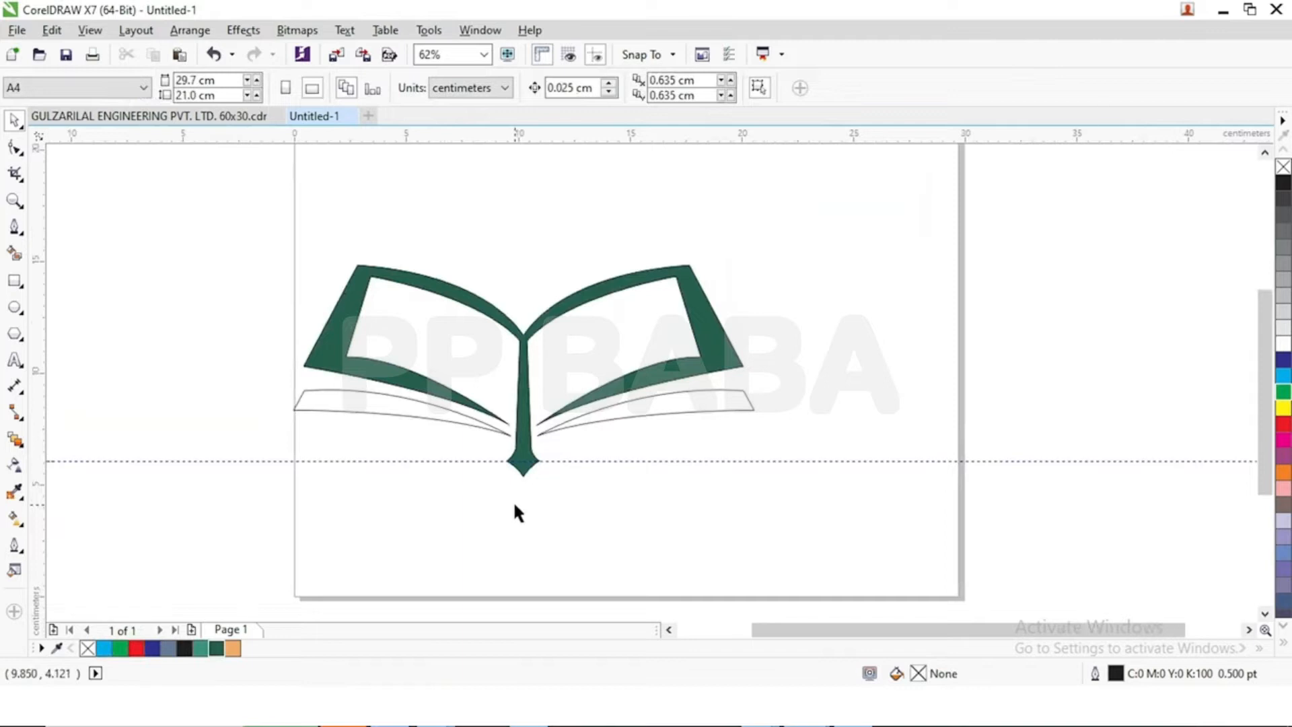
- Fill the two curved strips below the book pages with red
left_click(434, 424)
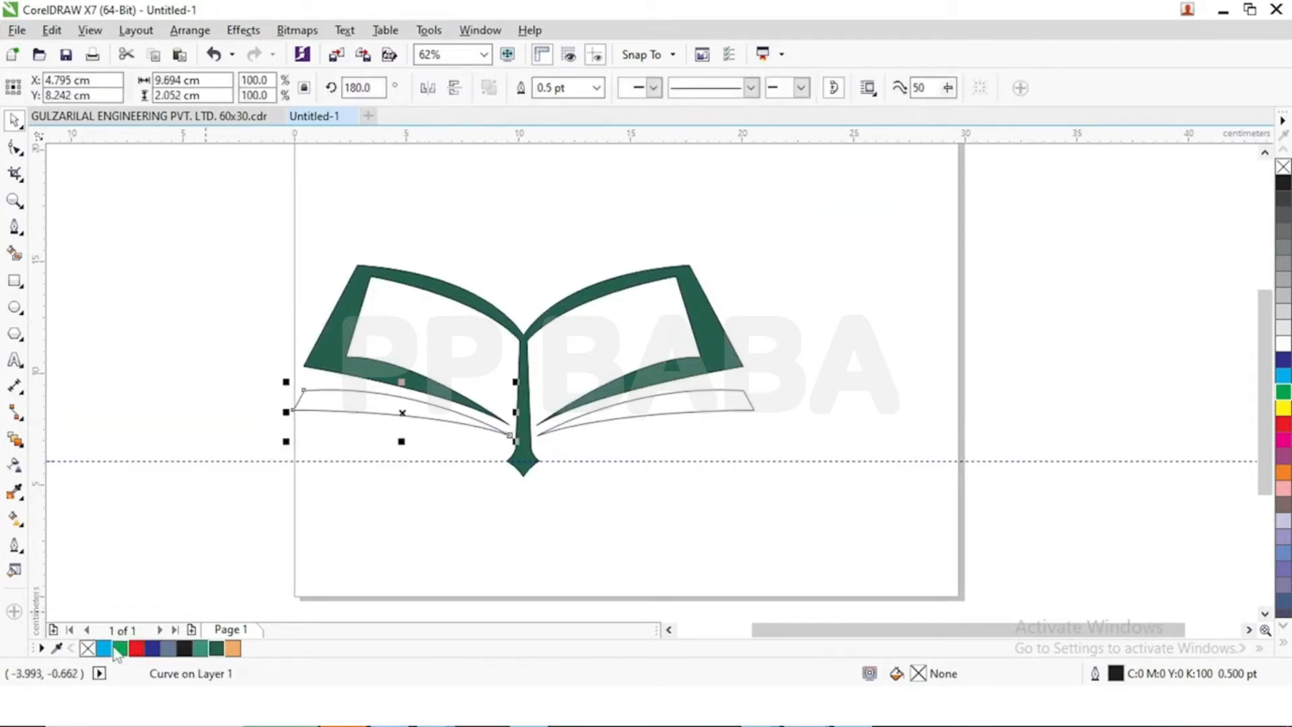
left_click(136, 648)
left_click(423, 538)
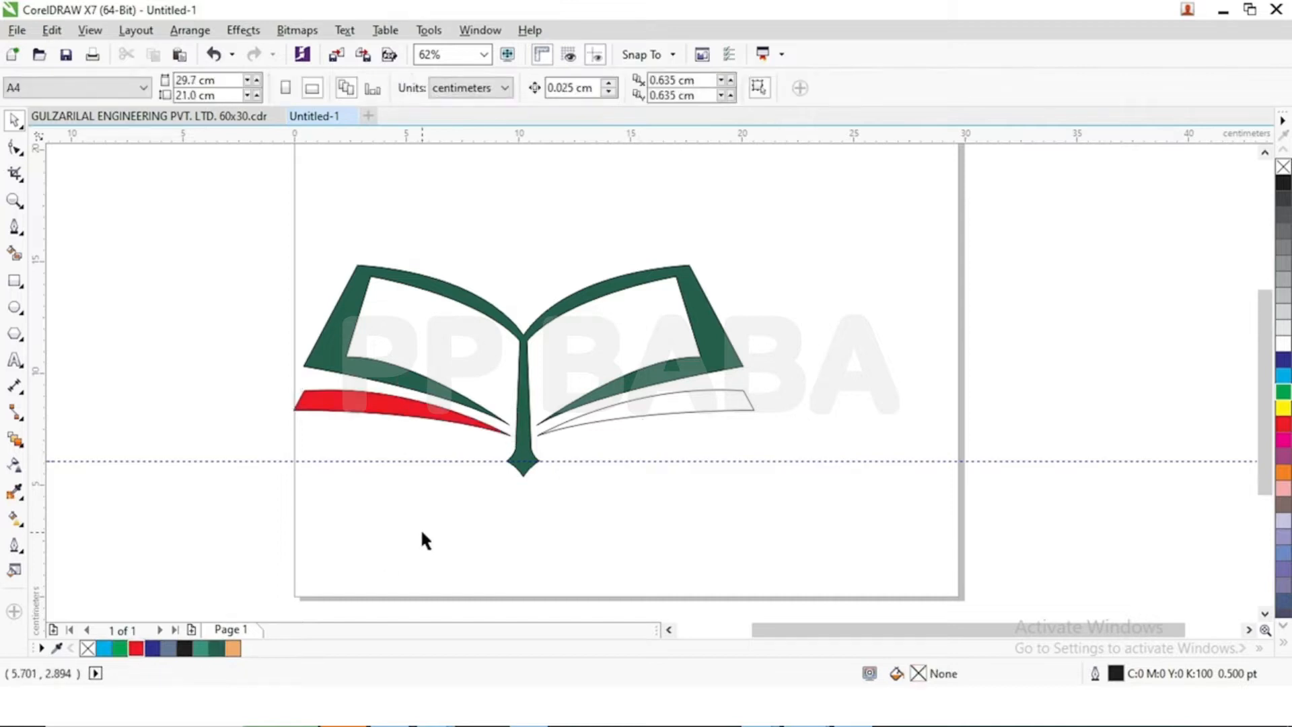
left_click_drag(423, 538, 429, 543)
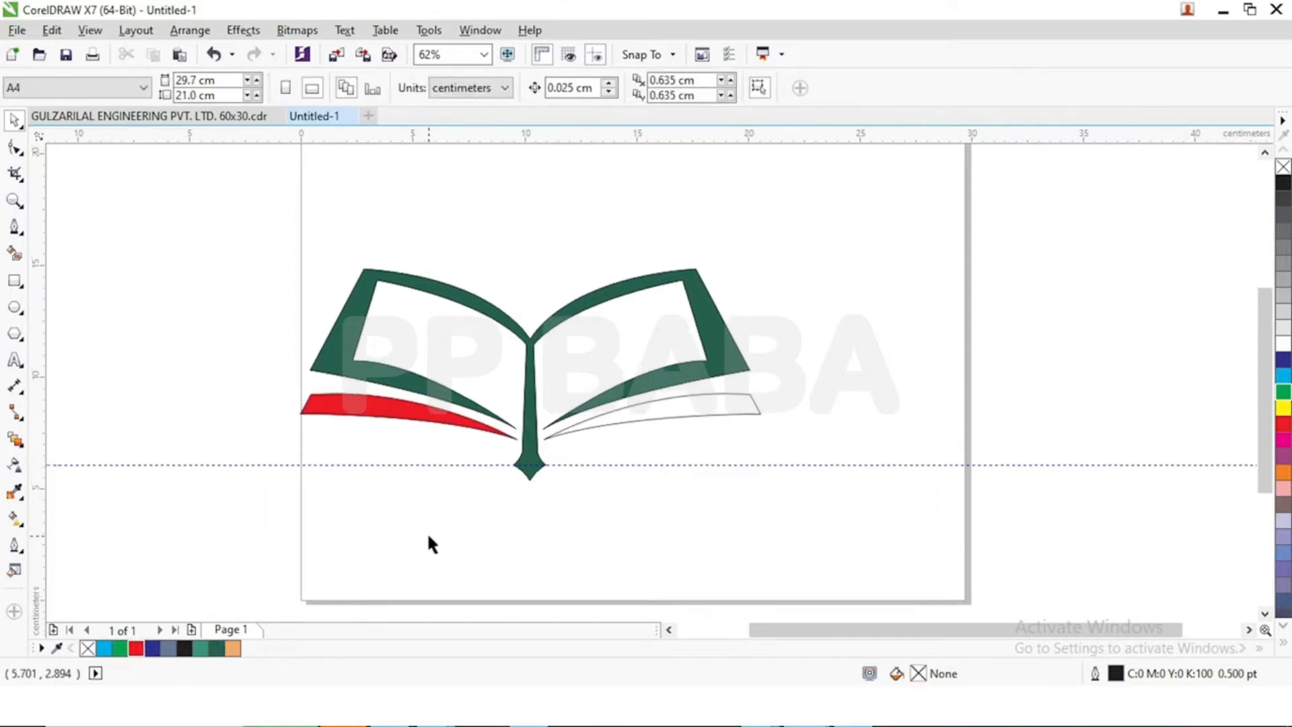
left_click(686, 416)
left_click(136, 648)
left_click(543, 519)
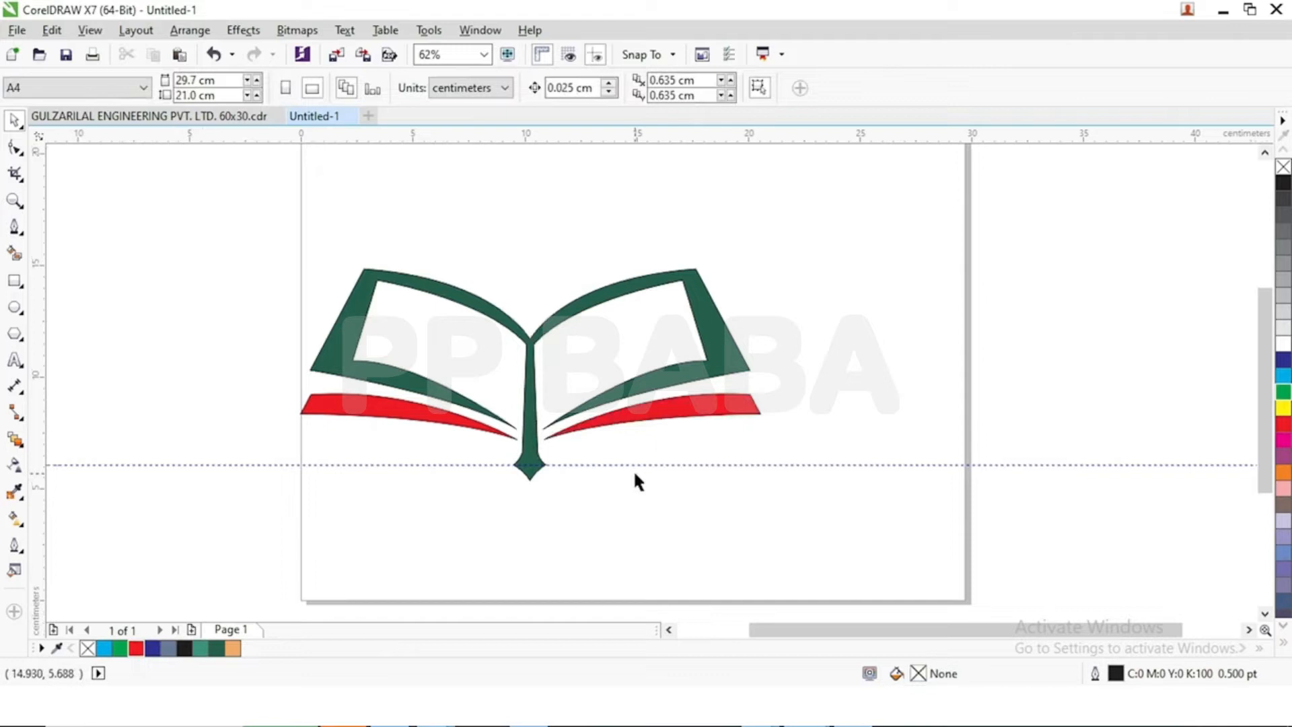
- Remove the outline from all the logo's objects
scroll(635, 479, "down", 2)
left_click_drag(438, 344, 722, 504)
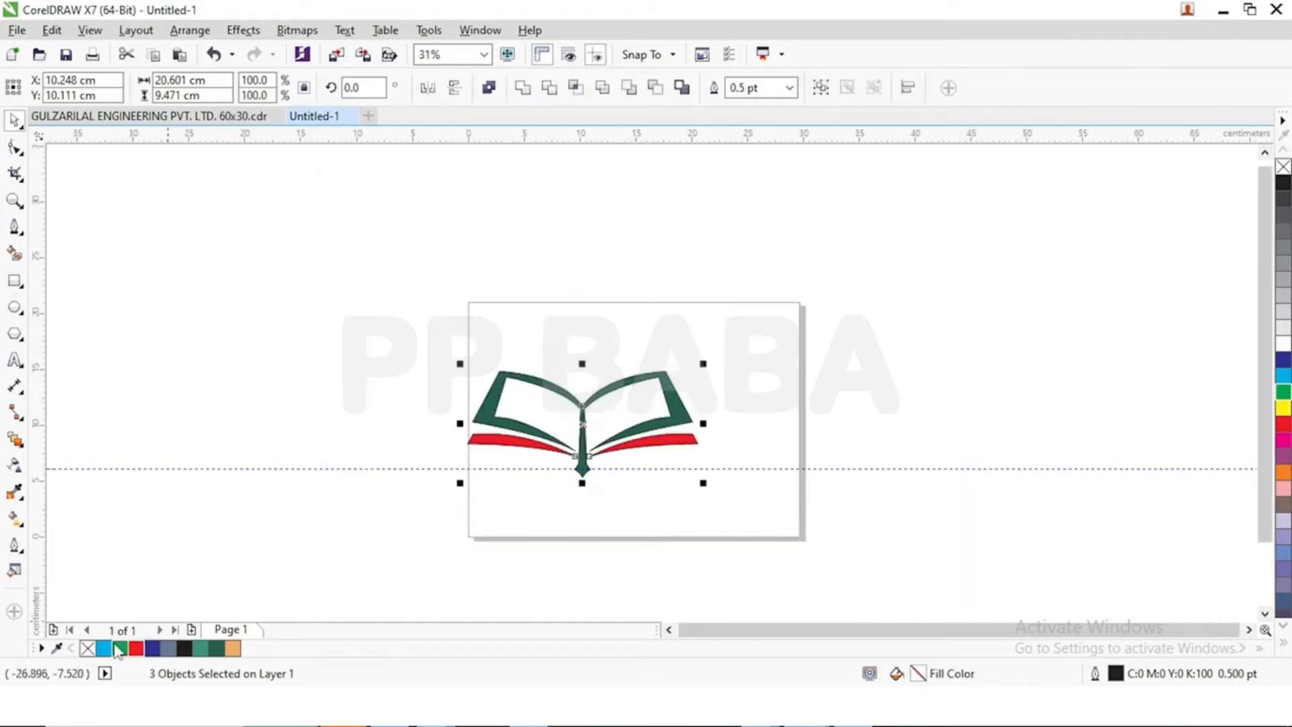
left_click(87, 648)
left_click(433, 508)
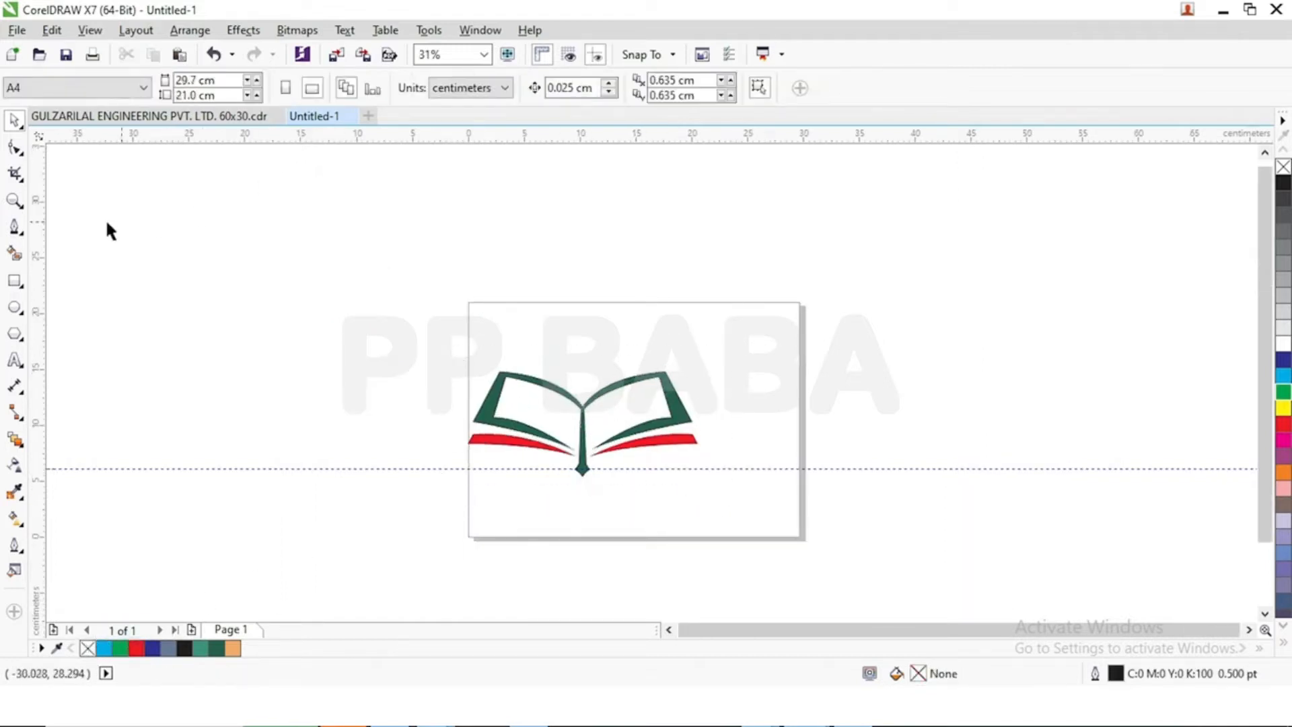
- Draw a closed four-node V-shaped curve about 6.5 by 8 cm above the book's centre with the Pen tool
left_click(12, 230)
scroll(609, 300, "up", 2)
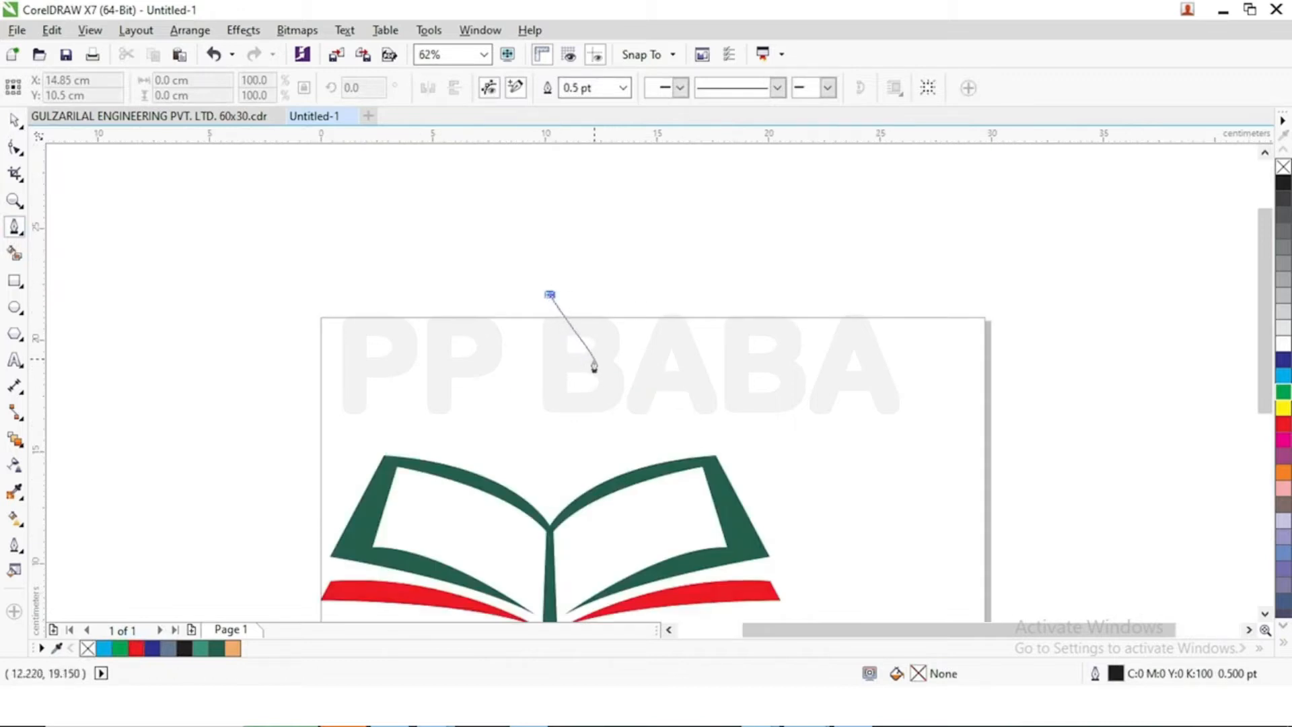
left_click_drag(594, 365, 613, 380)
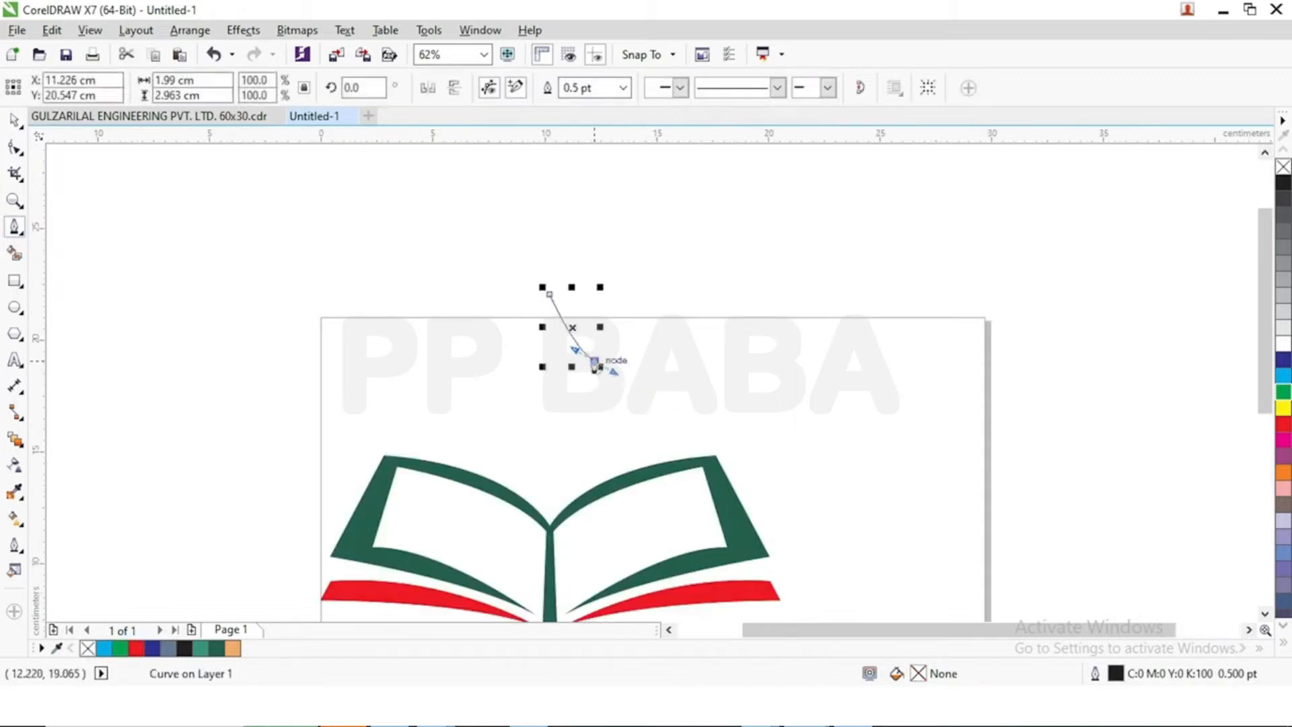
left_click_drag(689, 289, 739, 280)
left_click(689, 290, "alt")
left_click_drag(575, 471, 571, 531)
left_click(575, 469, "alt")
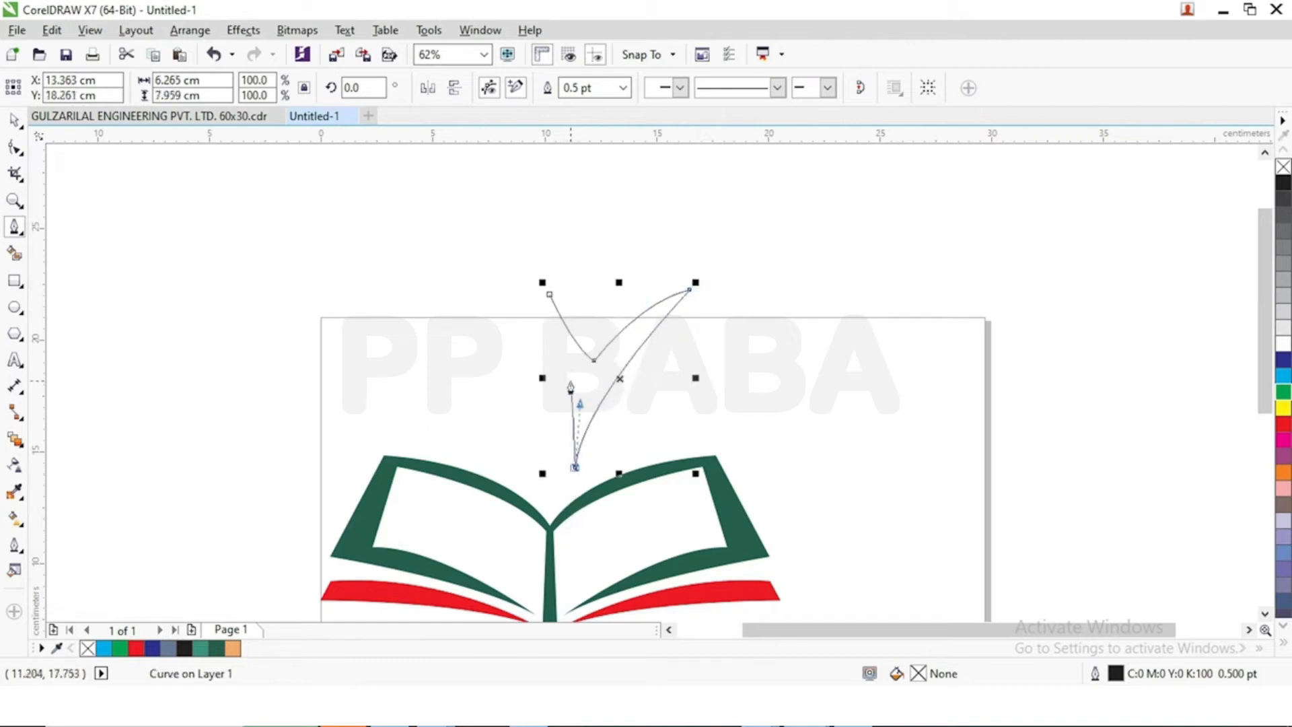
left_click_drag(550, 294, 531, 353)
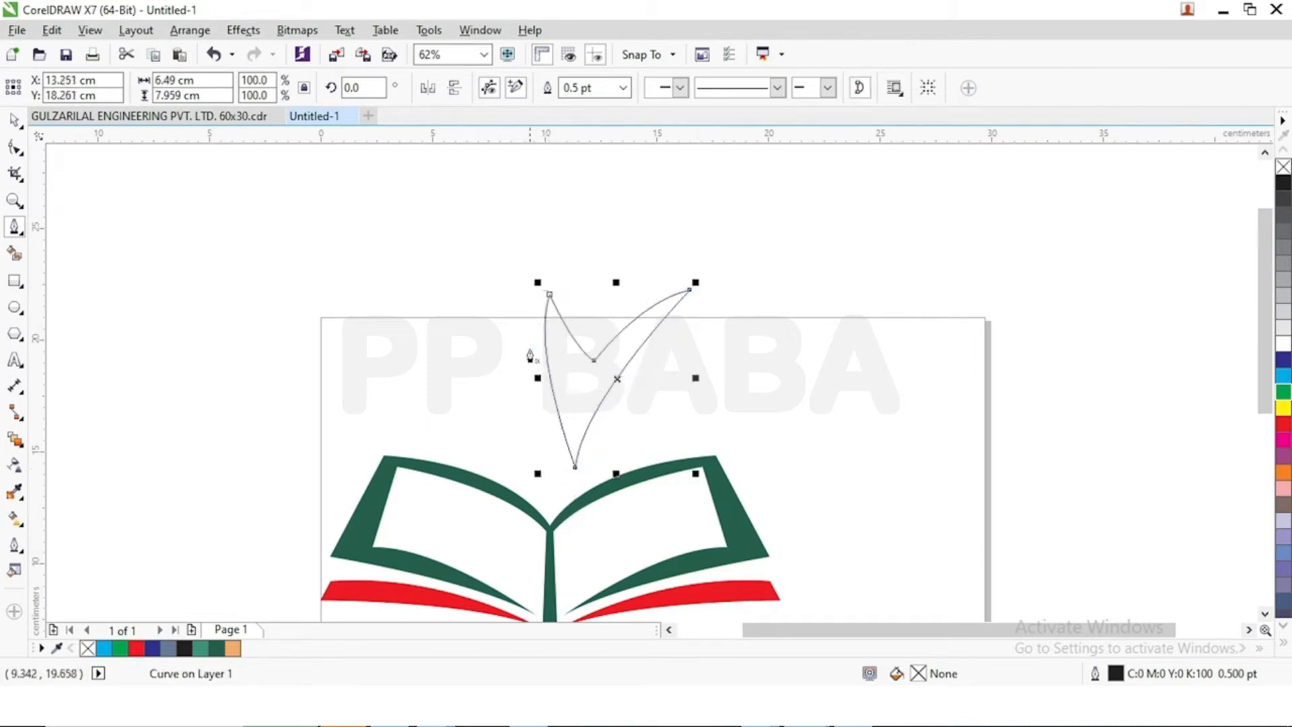
- Move the V shape's lowest tip slightly down and right, and pull its upper-right tip outward
left_click(16, 150)
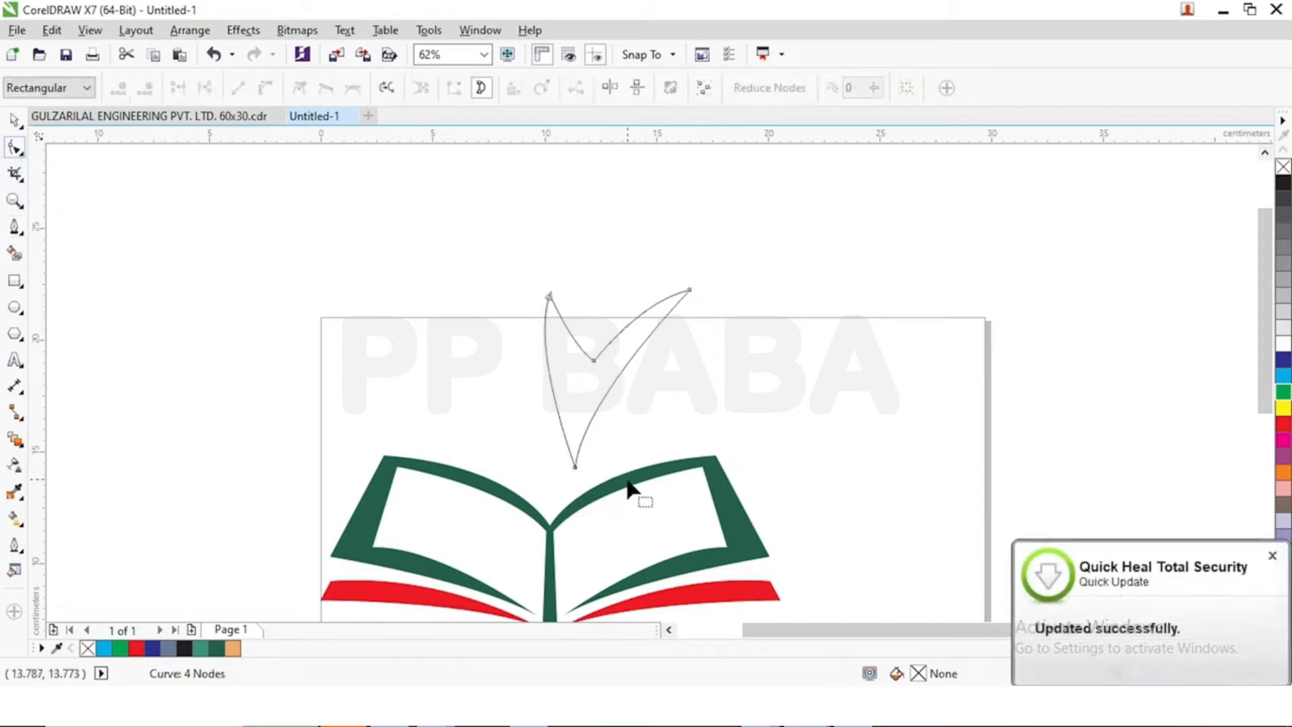
left_click(573, 465)
scroll(577, 464, "up", 2)
left_click_drag(571, 470, 589, 502)
scroll(627, 389, "down", 2)
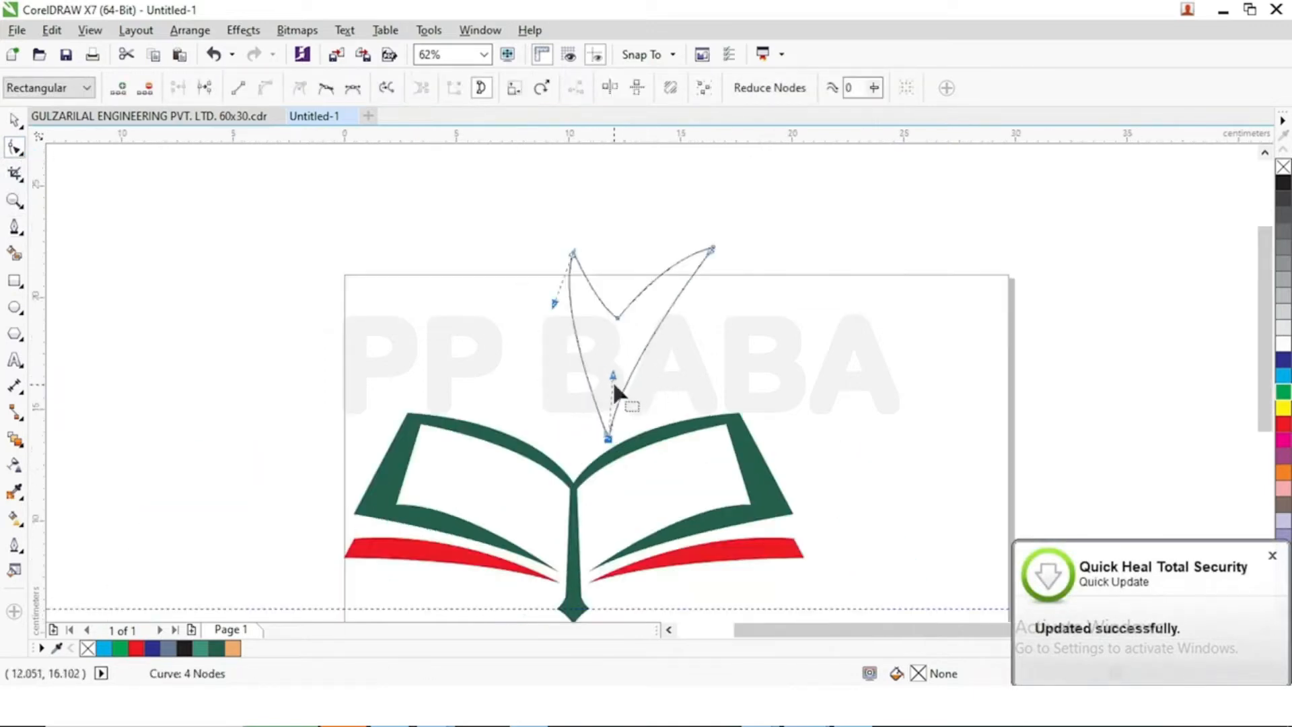
left_click_drag(714, 250, 728, 248)
- Tidy the node at the V shape's inner notch and move its upper-left tip slightly outward
double_click(618, 313)
double_click(617, 313)
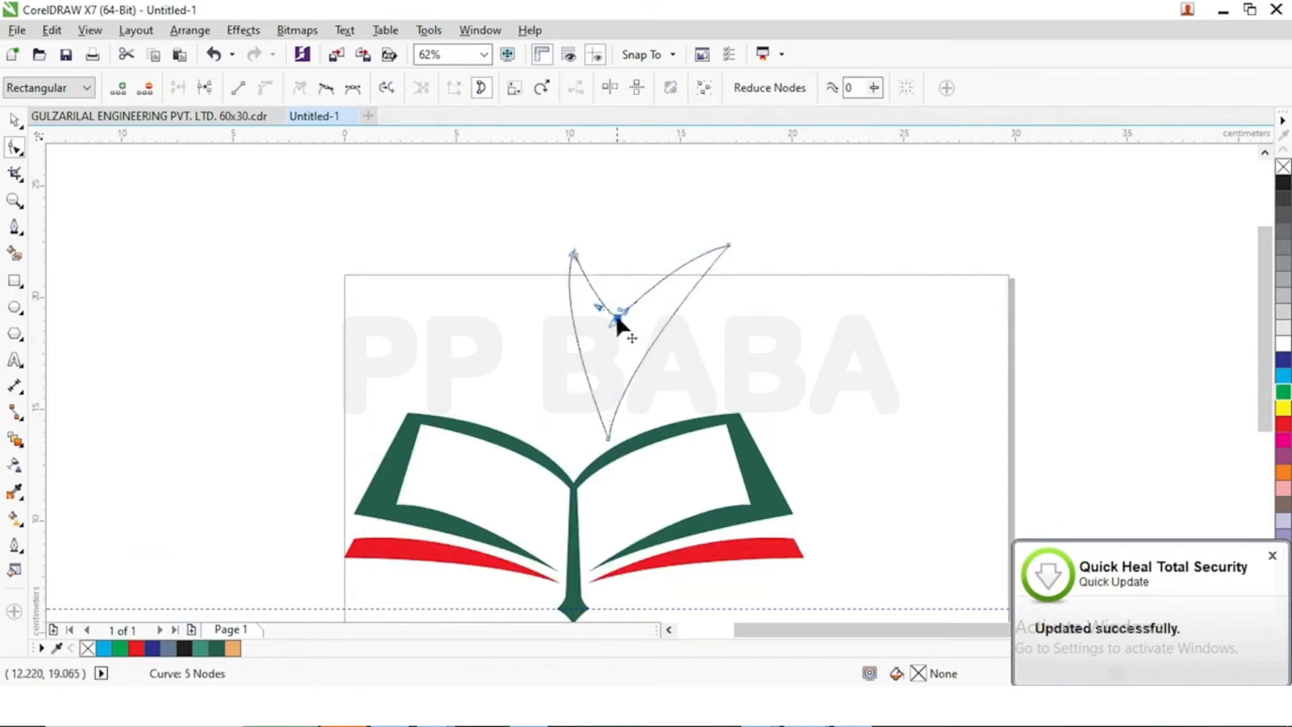
scroll(620, 315, "up", 2)
left_click(616, 321)
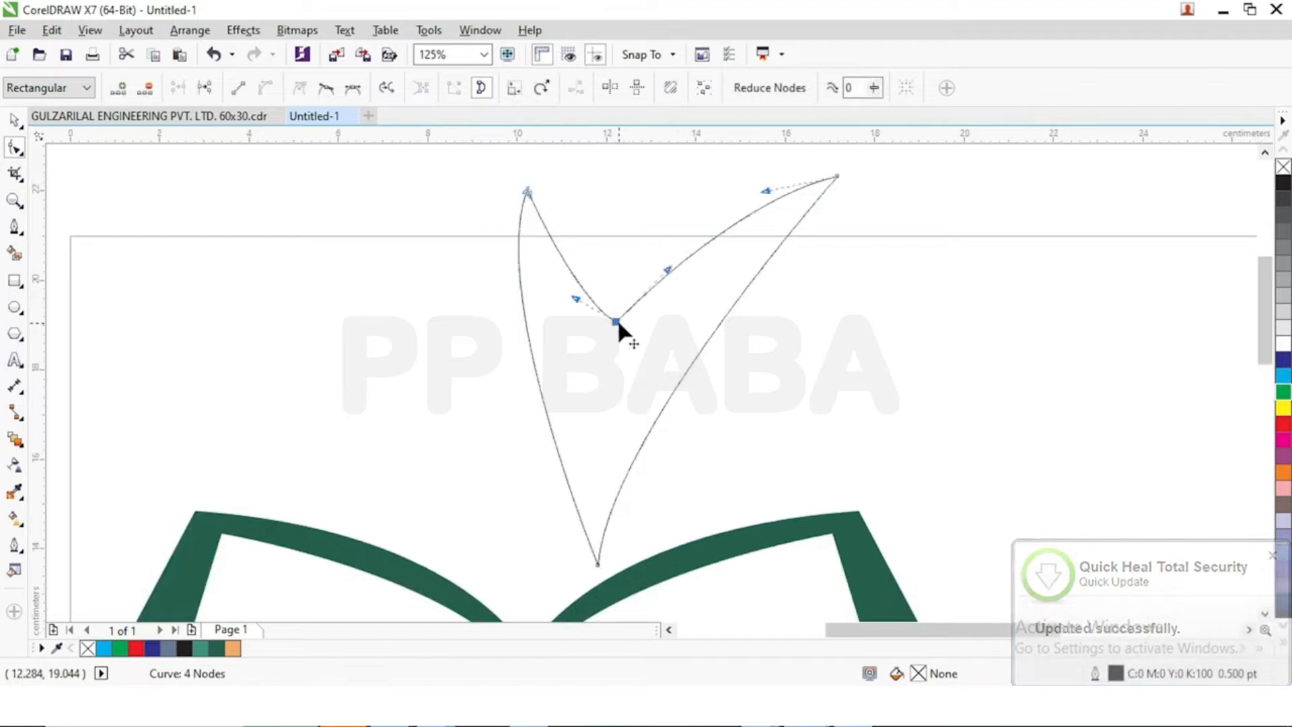
left_click_drag(523, 186, 511, 177)
scroll(605, 331, "down", 2)
left_click(717, 255)
scroll(611, 324, "up", 2)
left_click(609, 326)
scroll(601, 325, "down", 2)
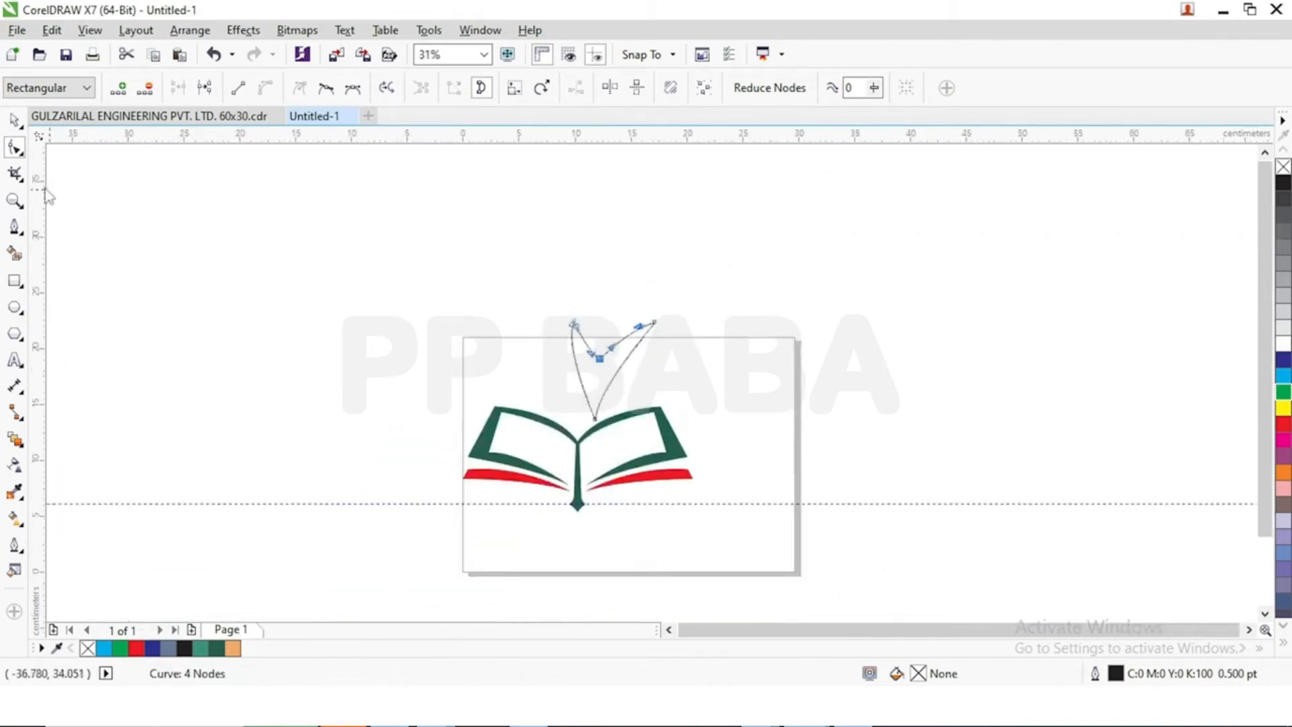
- Draw a circle about 2.4 cm in diameter between the two upper tips of the V shape
left_click(14, 121)
left_click(320, 300)
scroll(650, 350, "up", 1)
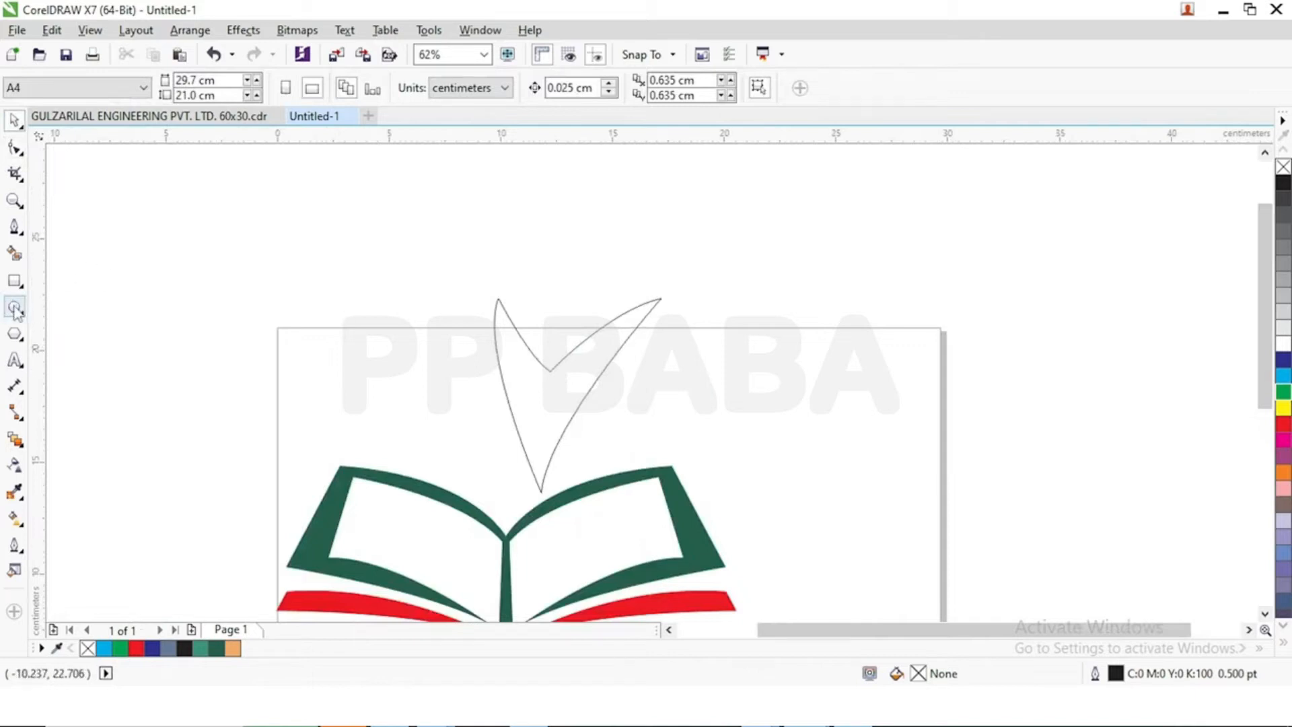
left_click(15, 308)
left_click_drag(542, 280, 601, 340)
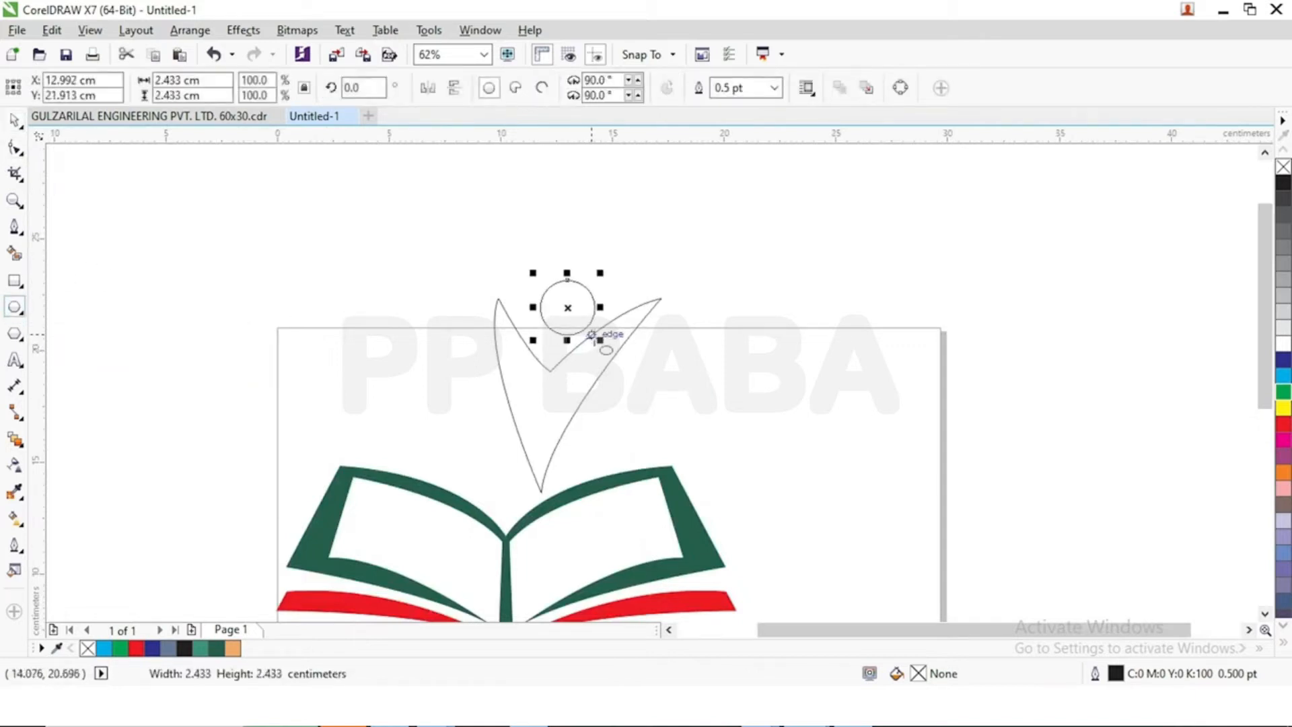
- Centre the head circle over the V shape's inner notch and enlarge it to about 2.7 cm in diameter
left_click(21, 122)
left_click(486, 333)
scroll(568, 333, "up", 1)
left_click_drag(577, 305, 556, 310)
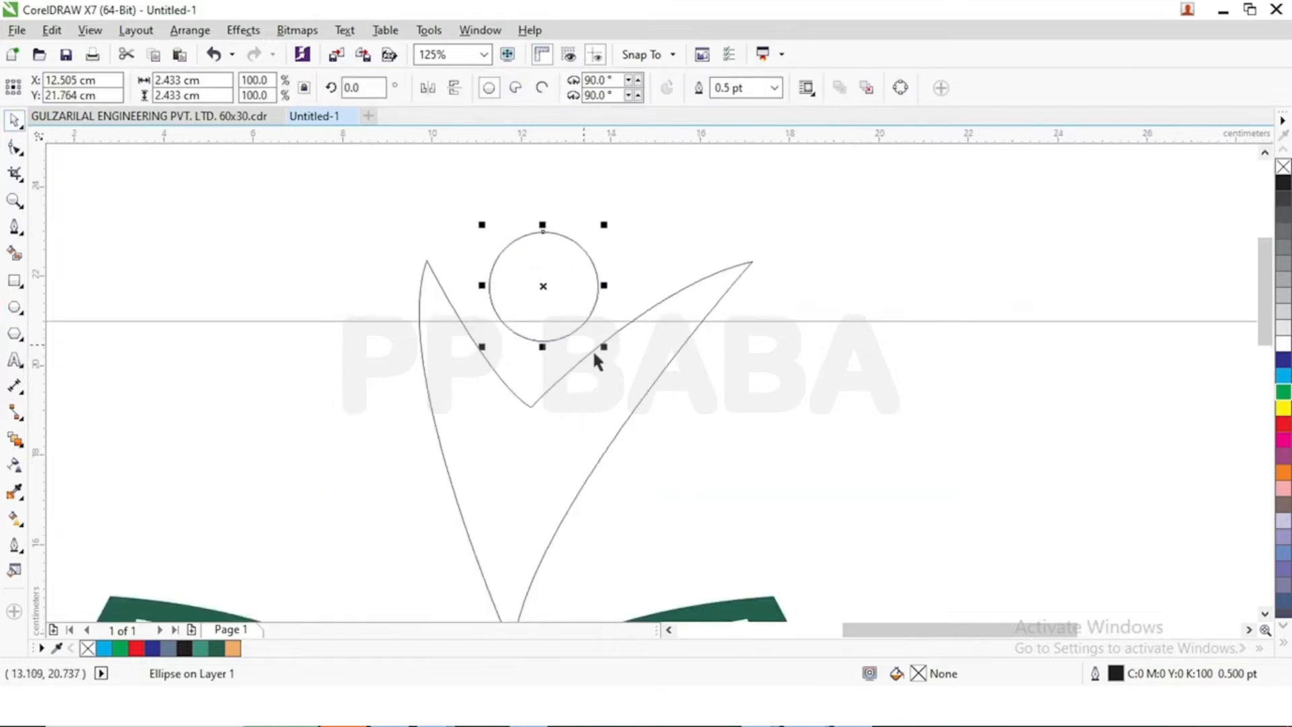
left_click_drag(605, 350, 611, 357)
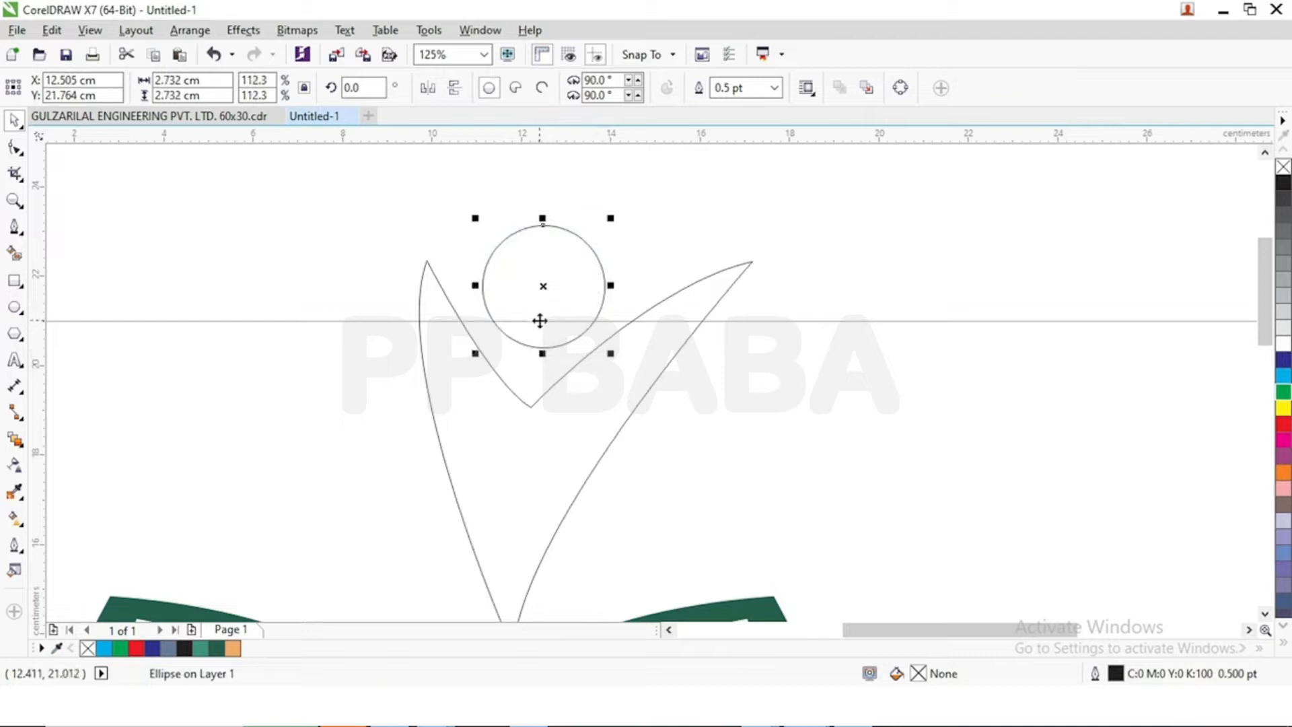
left_click_drag(539, 323, 535, 324)
scroll(548, 326, "up", 3)
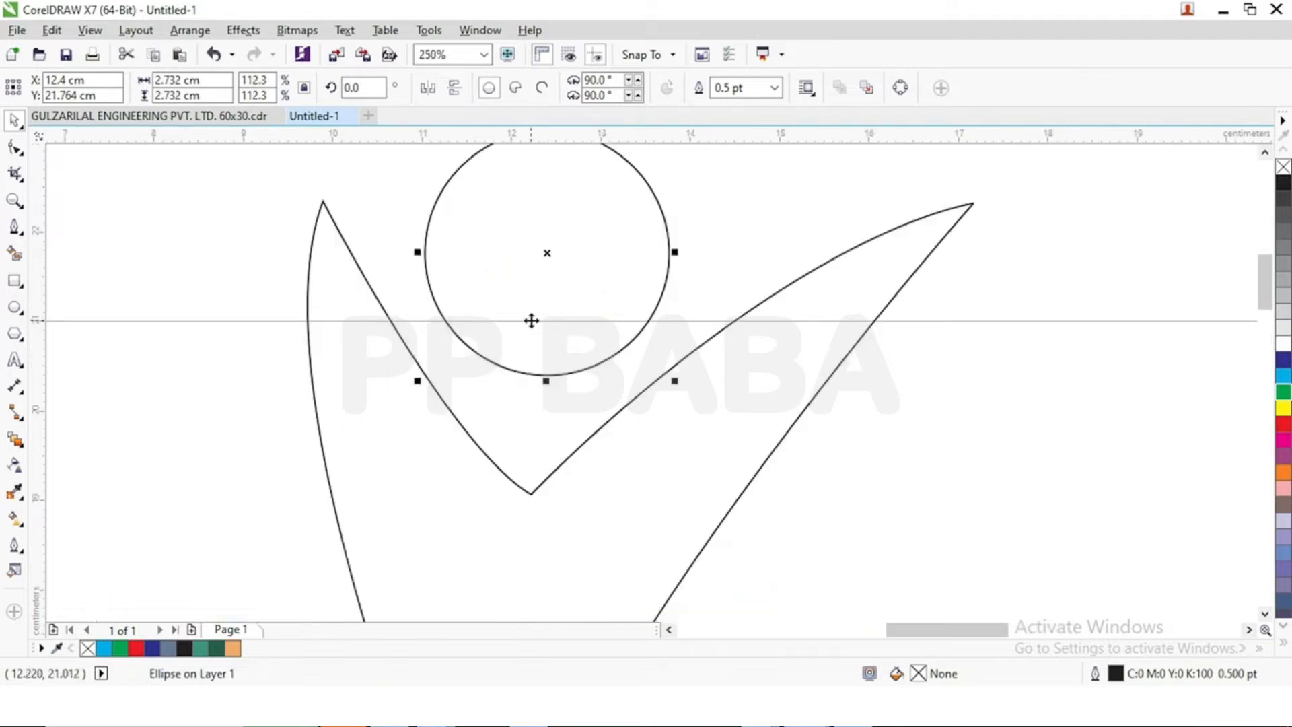
scroll(533, 321, "down", 4)
- Fill the V shape and the head circle with the book's dark green and remove their outlines
left_click_drag(413, 233, 629, 495)
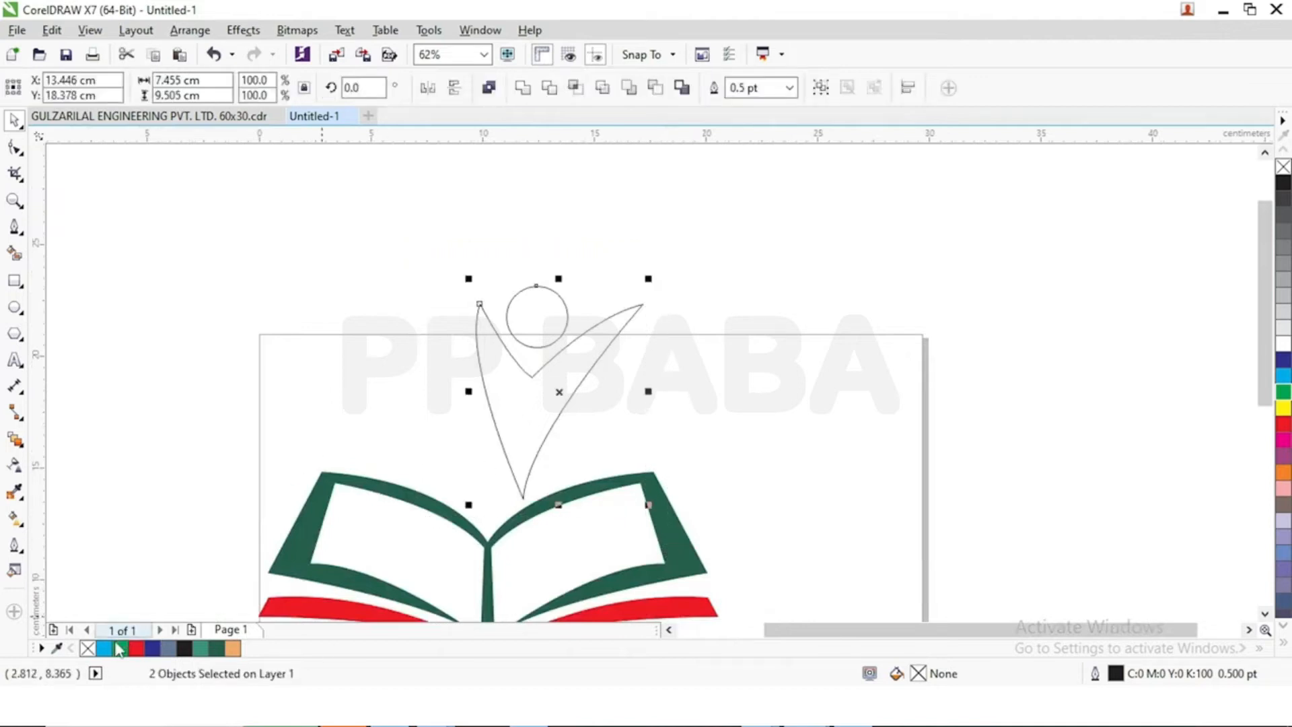
left_click(217, 648)
right_click(87, 648)
left_click(360, 343)
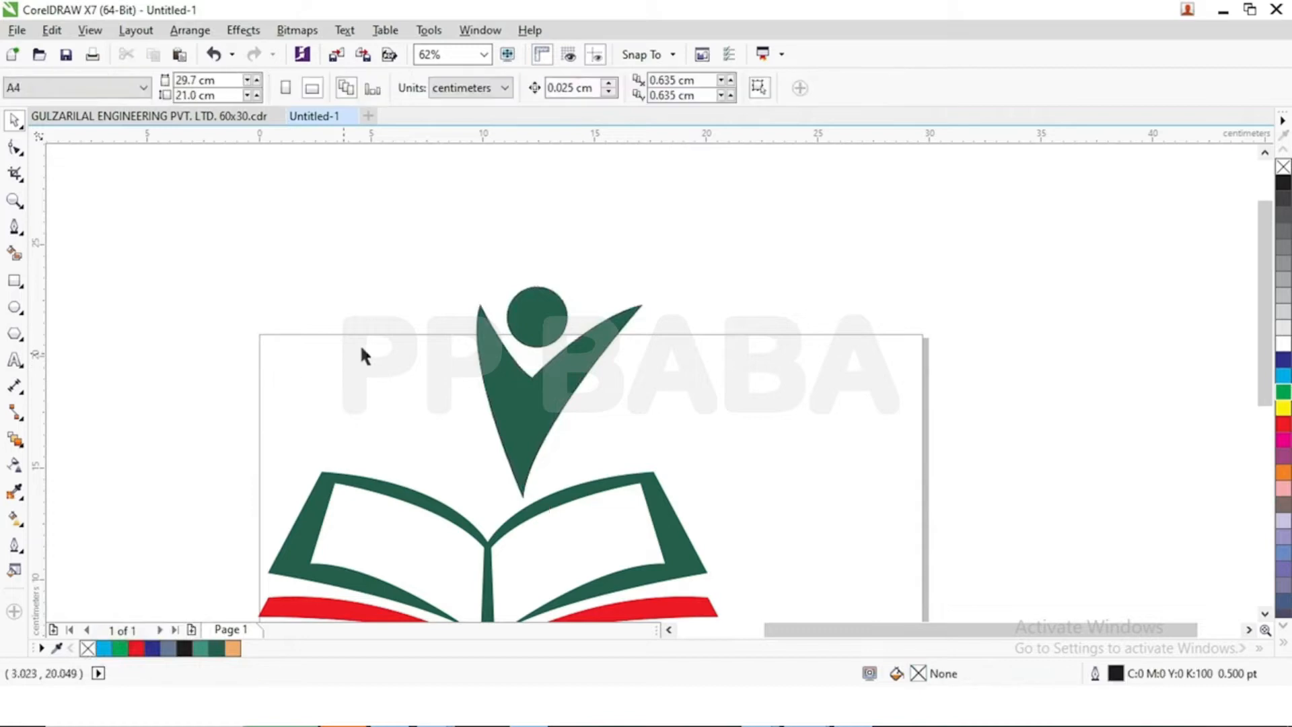
- Shrink the head circle slightly so it sits clear of the V-shaped body
scroll(472, 312, "down", 1)
scroll(503, 332, "up", 1)
left_click(514, 289)
scroll(517, 296, "up", 1)
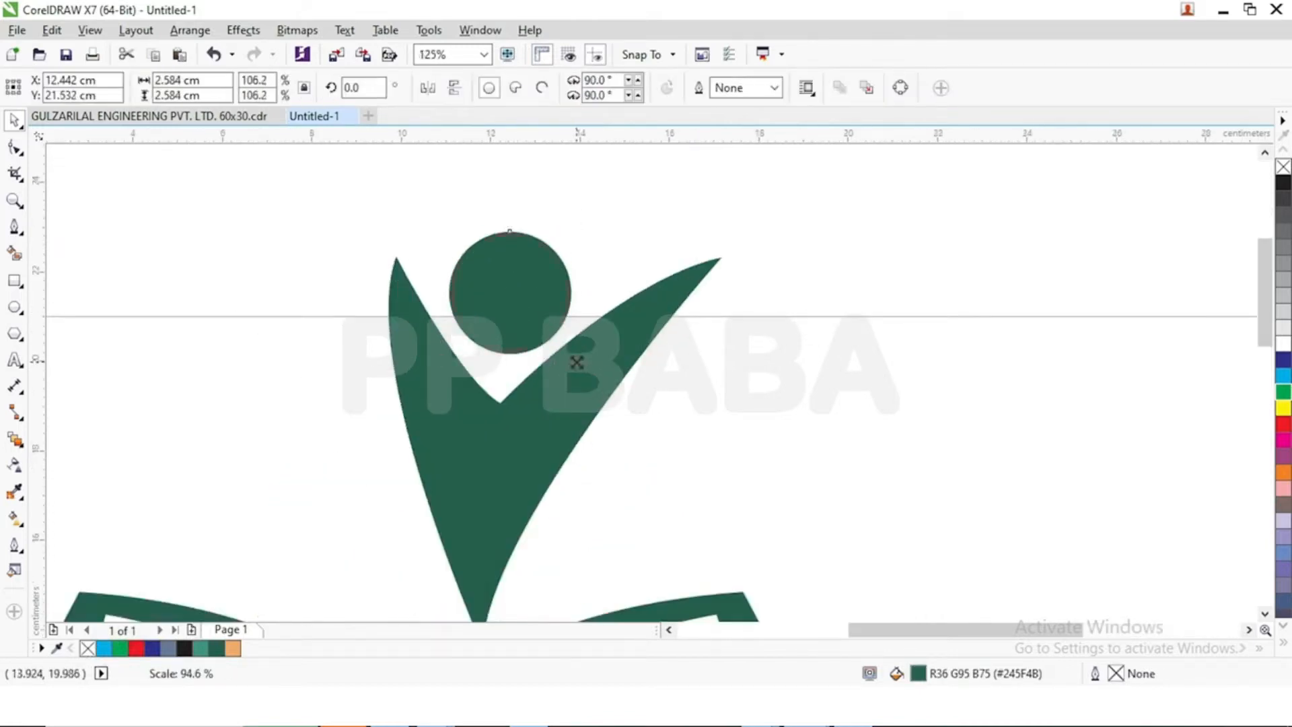
left_click(730, 418)
- Group the V-shaped body and its head circle into one figure
scroll(471, 283, "down", 2)
left_click_drag(406, 255, 530, 410)
left_click(822, 88)
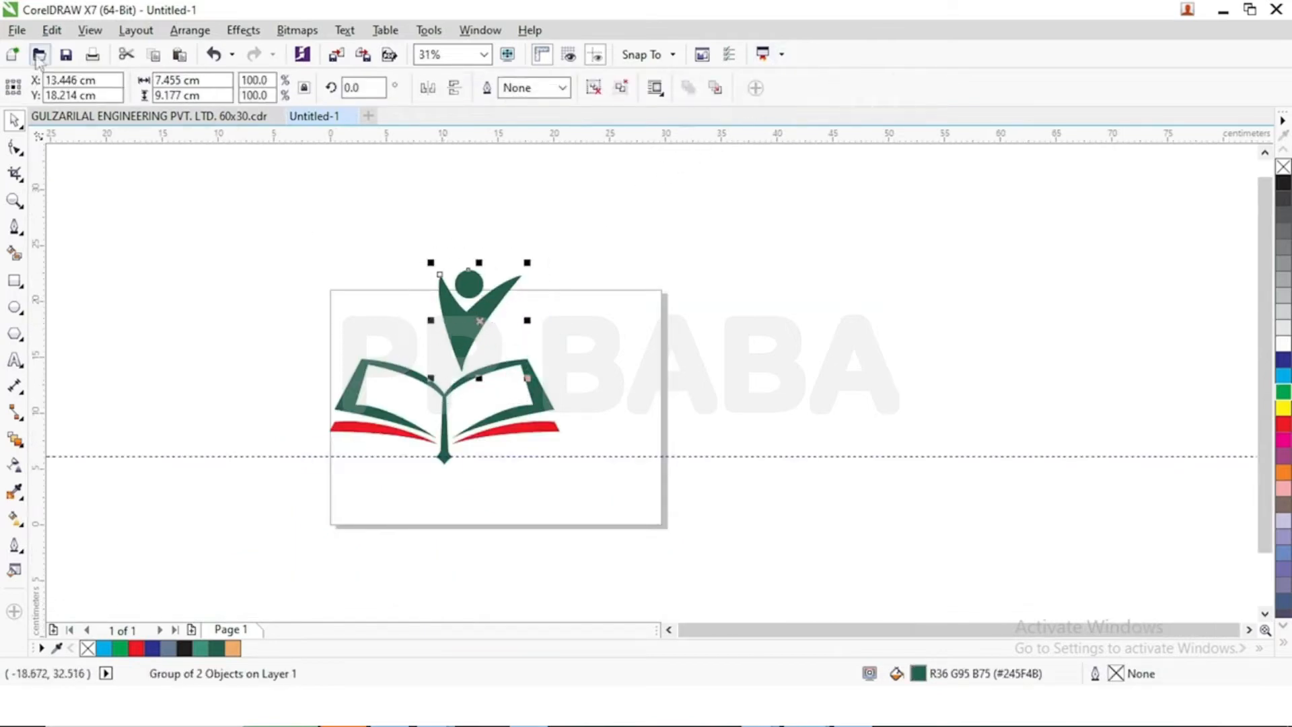
- Duplicate the grouped figure and place the copy beside it on the right, at the same height
left_click(52, 30)
left_click(82, 161)
left_click(51, 29)
left_click(74, 182)
scroll(475, 328, "up", 1)
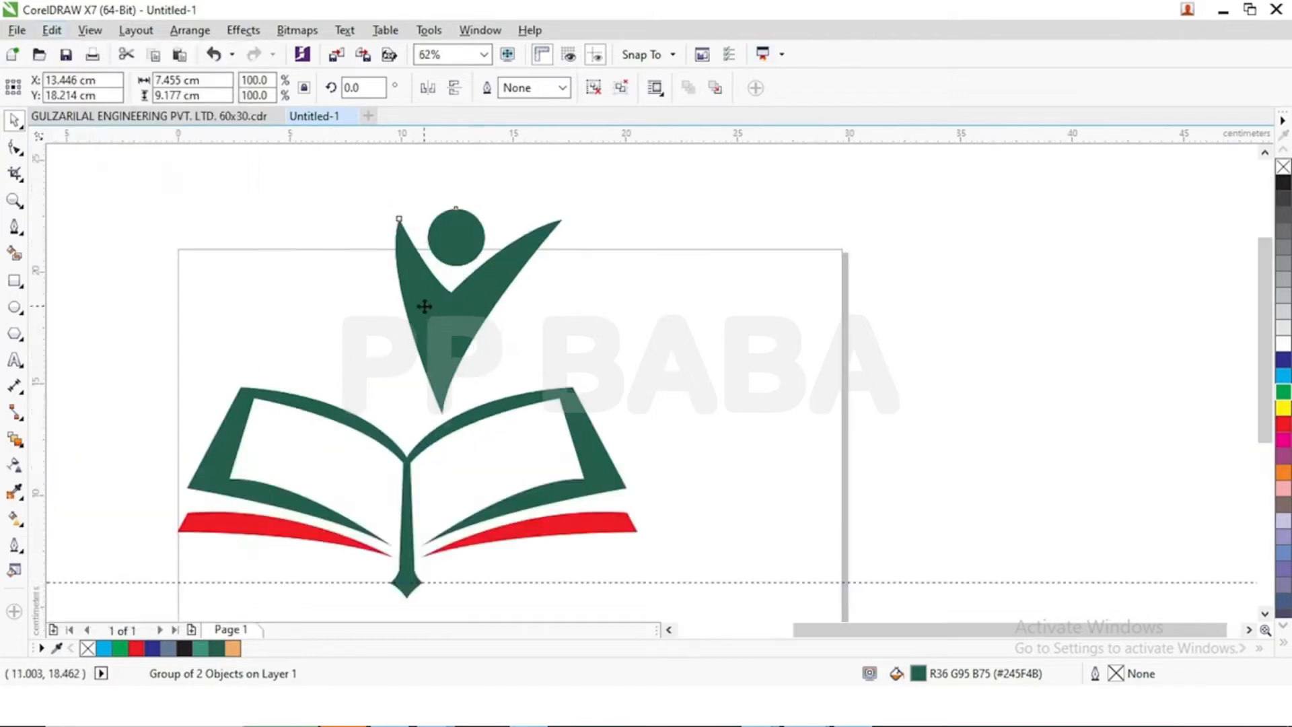
left_click_drag(427, 305, 524, 266)
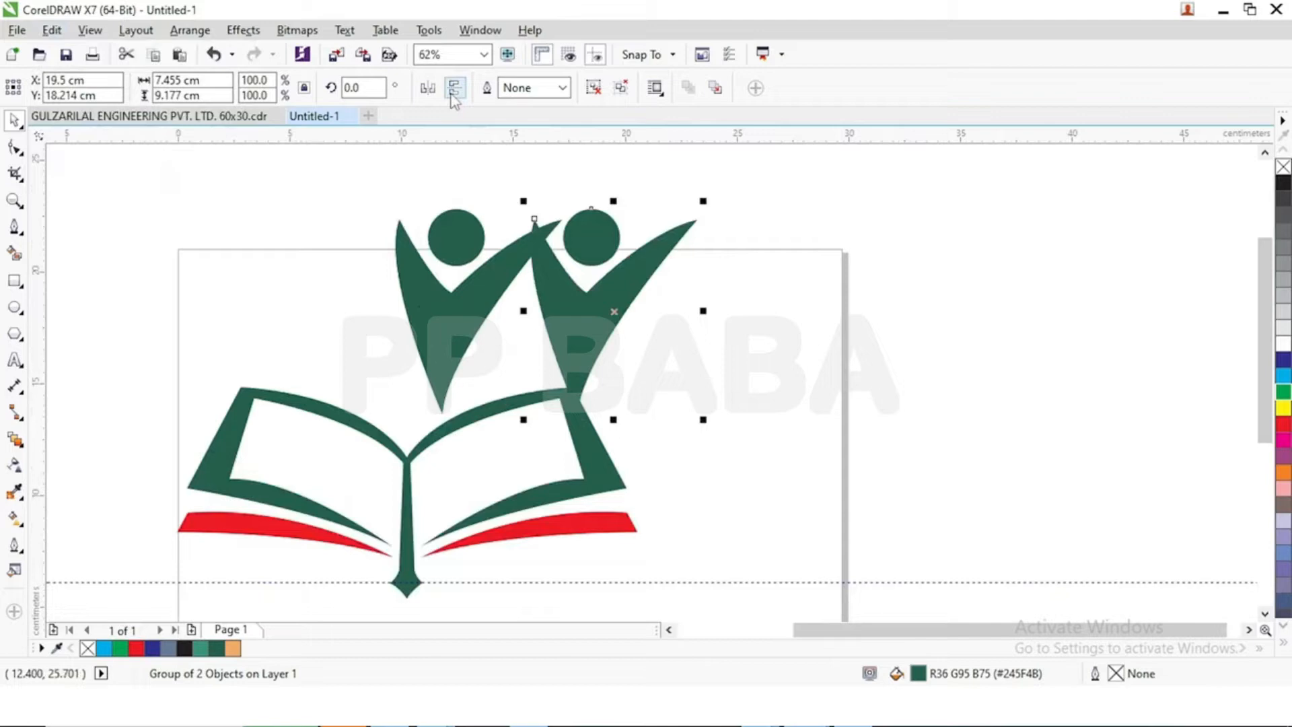
- Mirror the copied figure horizontally, shrink it to about 56%, and place it next to the large figure above the right page
left_click(454, 88)
left_click(430, 91)
left_click_drag(649, 289, 579, 289)
left_click(579, 289)
left_click(618, 256)
left_click(620, 235)
left_click(615, 265)
left_click_drag(630, 208, 552, 316)
left_click(554, 324)
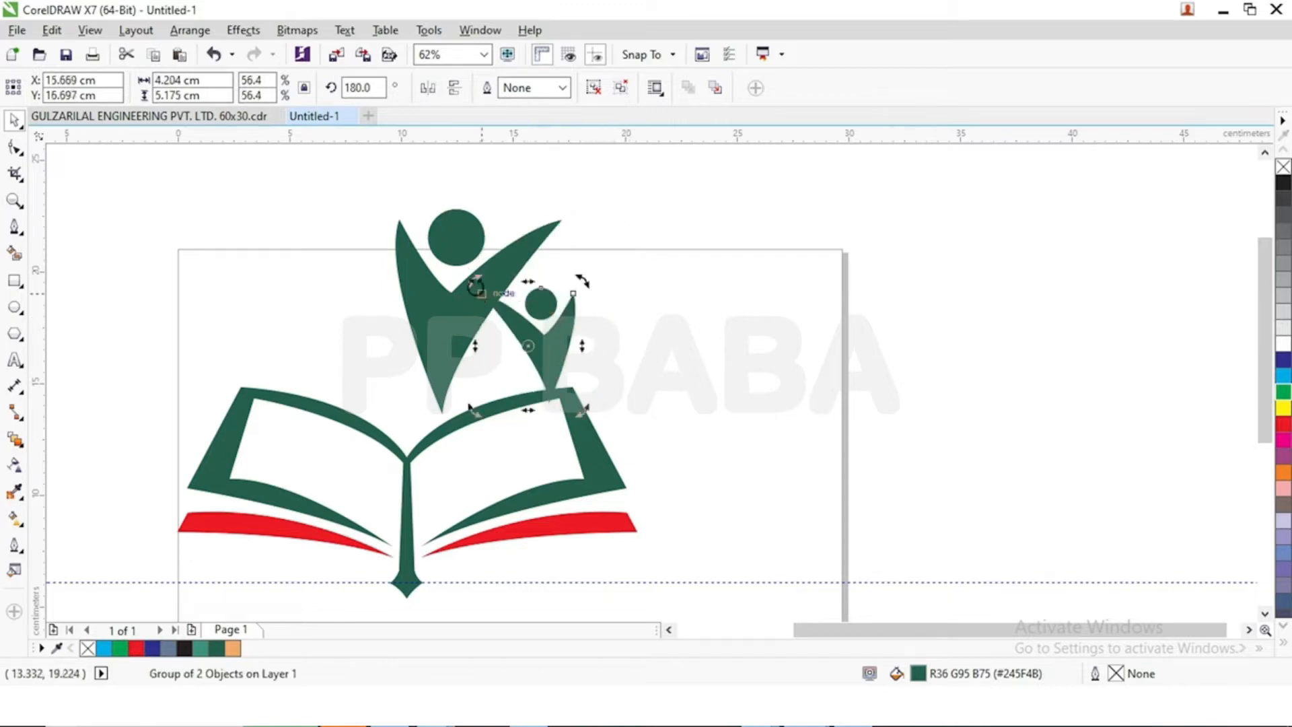
- Mirror the small figure back horizontally and rotate it to about 329° so it leans to the right
left_click_drag(469, 278, 523, 286)
left_click_drag(543, 368, 521, 359)
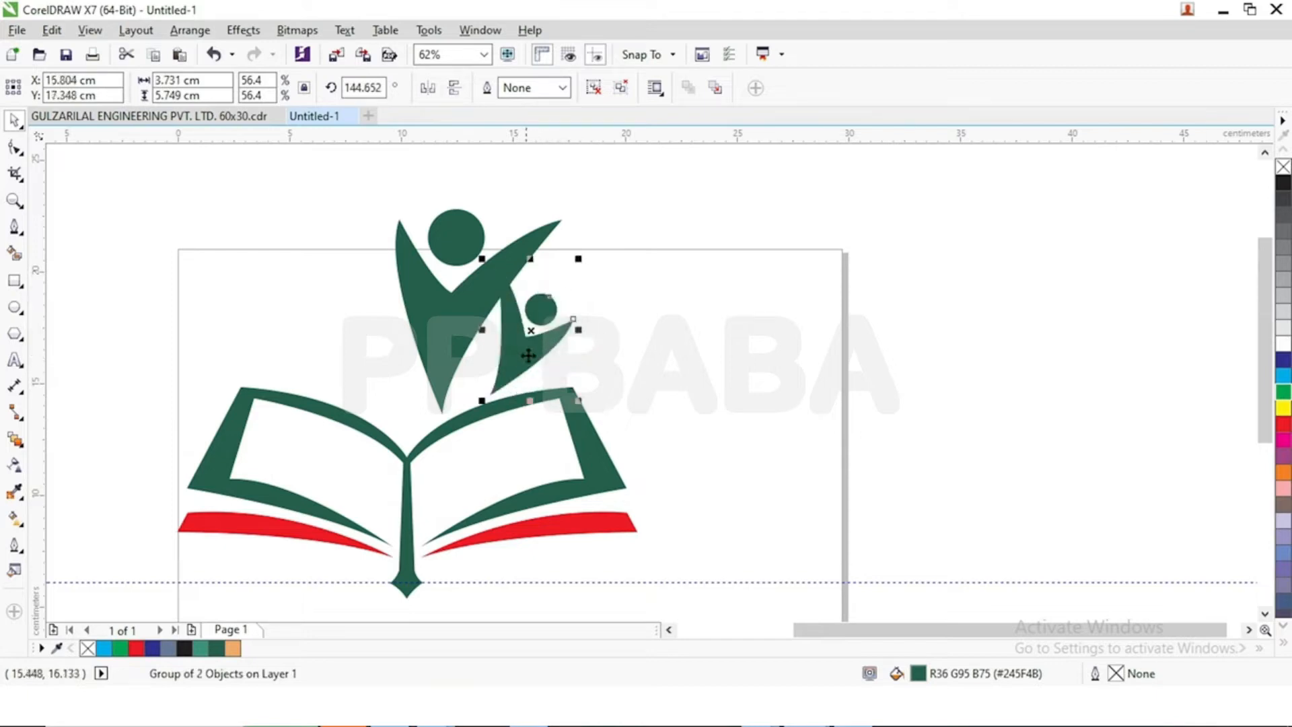
left_click(428, 88)
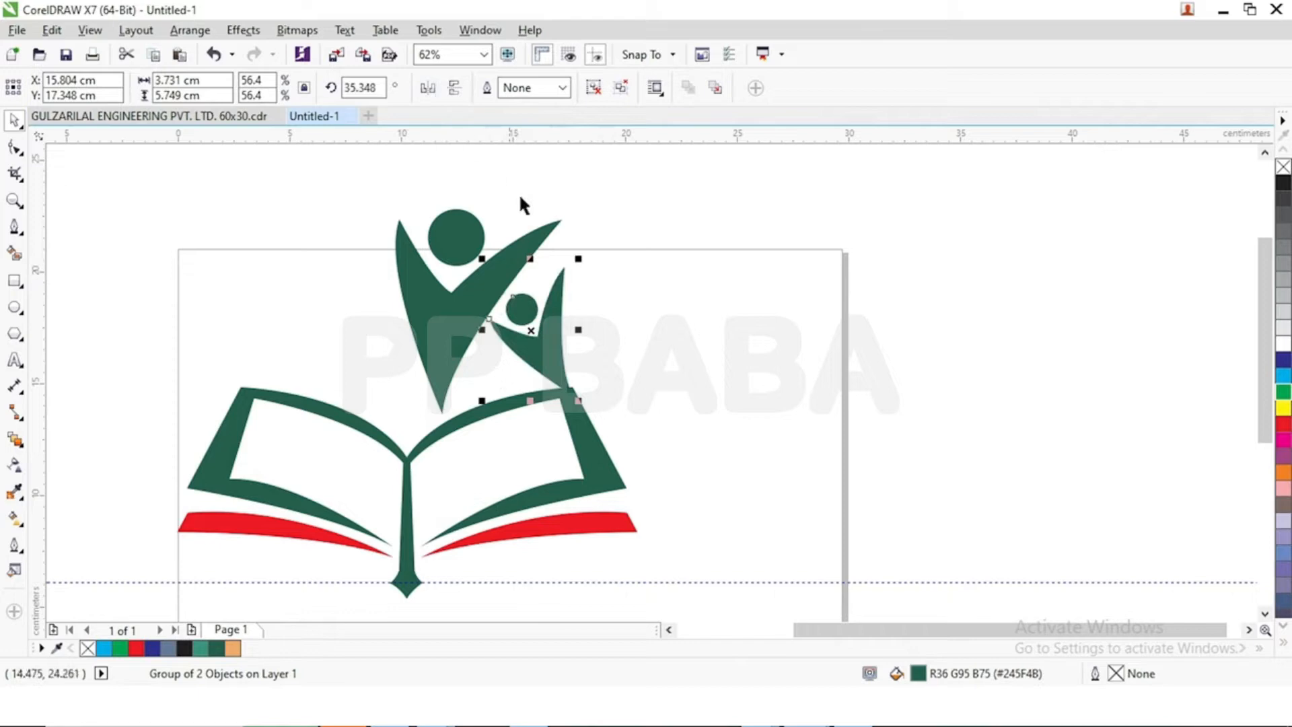
left_click(552, 364)
left_click_drag(577, 403, 476, 406)
left_click(527, 354)
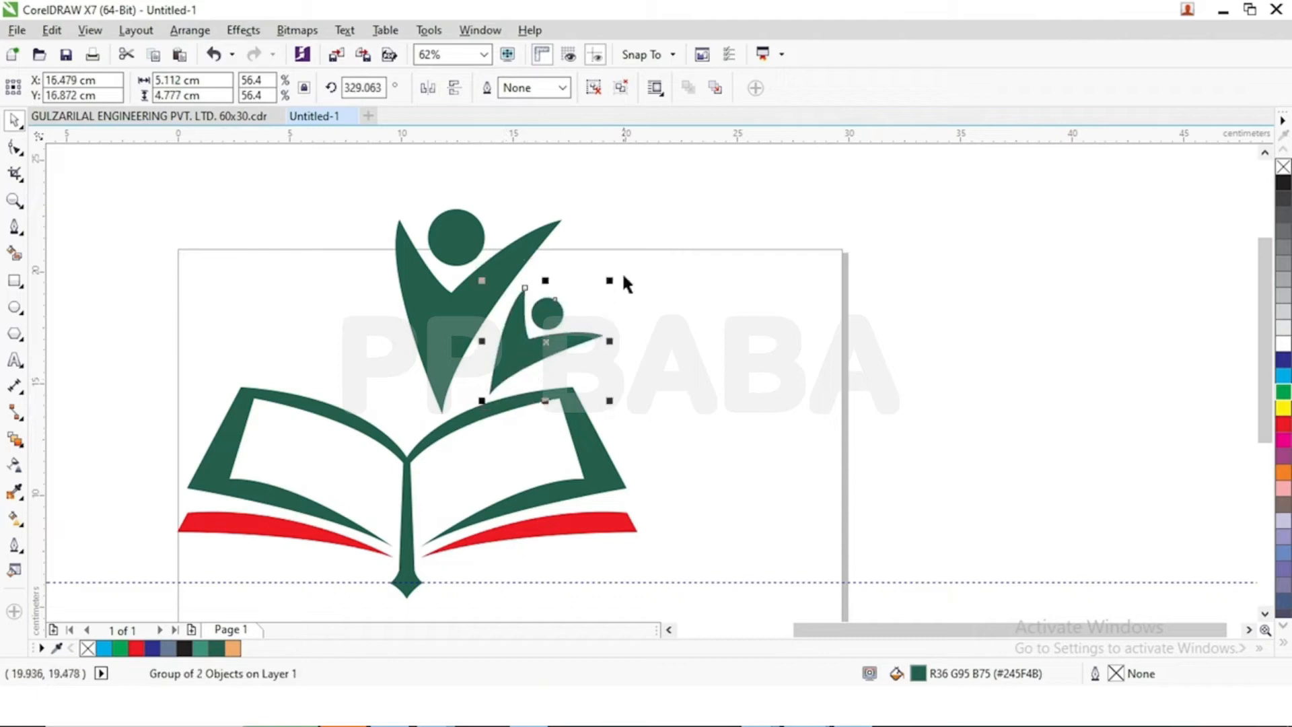
- Enlarge the small figure to about 68.5% and rotate it to about 318°, placing it beside the large figure
left_click_drag(611, 282, 637, 254)
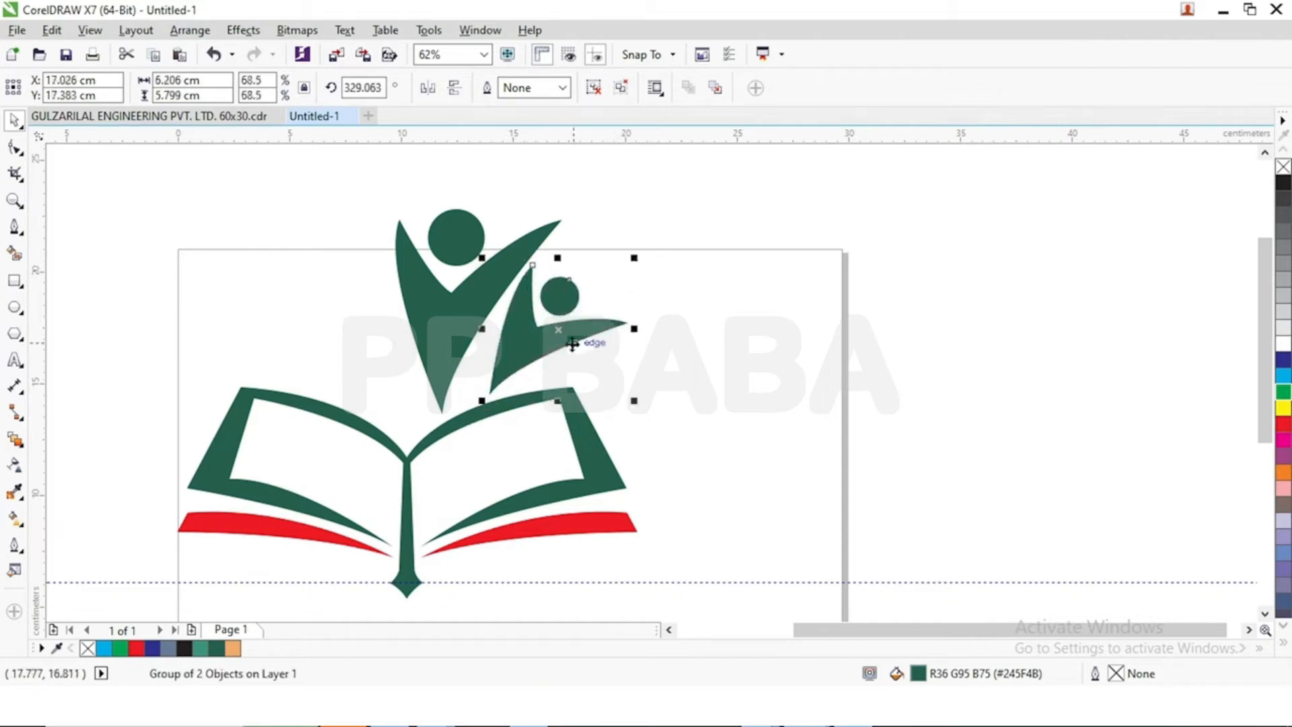
left_click_drag(516, 352, 520, 359)
left_click(534, 346)
left_click_drag(641, 404, 624, 423)
left_click_drag(571, 387, 653, 379)
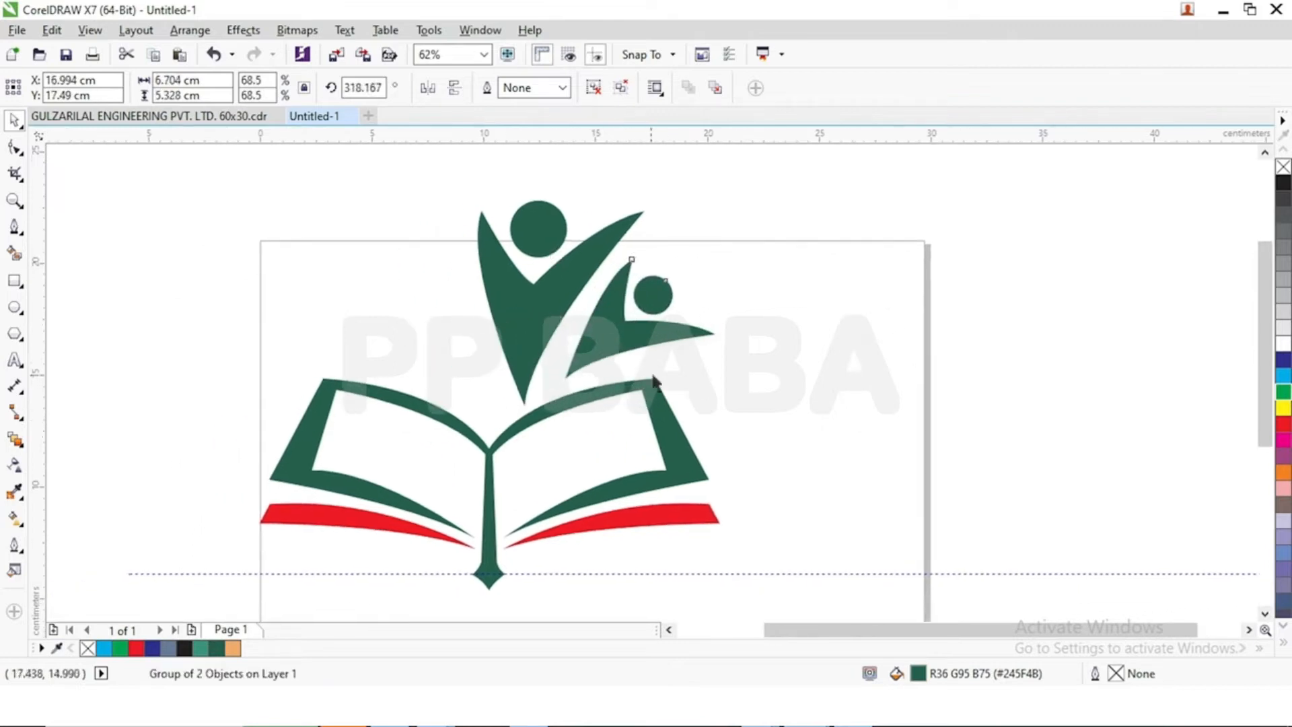
- Raise the large figure slightly above the book and level the small figure's lower tip with it
left_click(532, 335)
left_click_drag(532, 335, 532, 307)
left_click(621, 346)
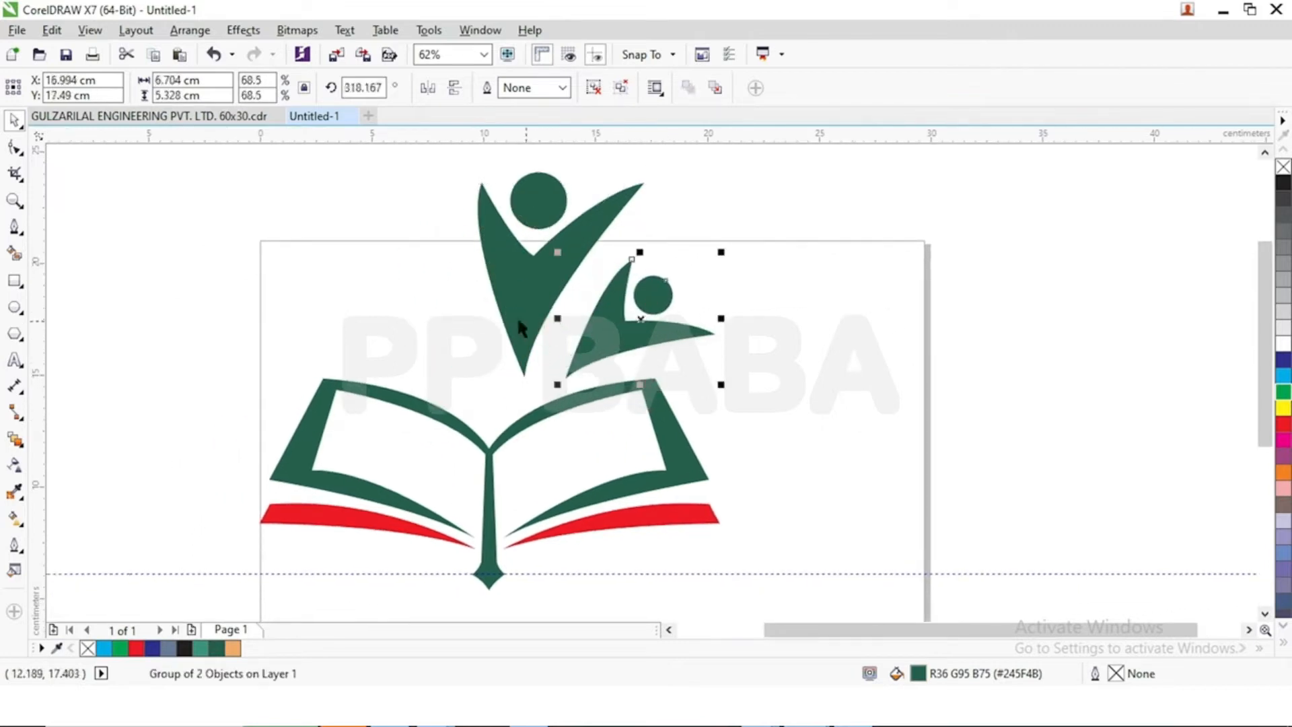
left_click(517, 316, "shift")
left_click(667, 347)
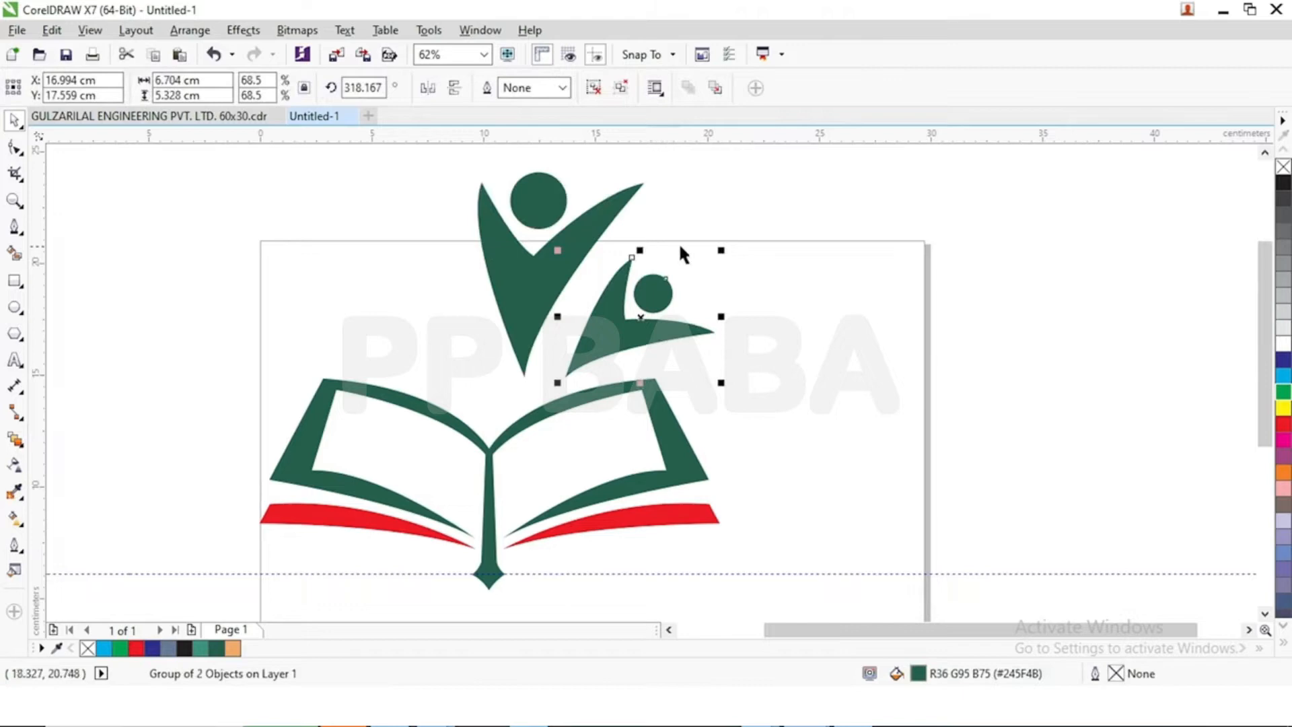
- Enlarge the right-hand figure beyond 80% and rotate it to about 315.6°
left_click_drag(721, 250, 747, 230)
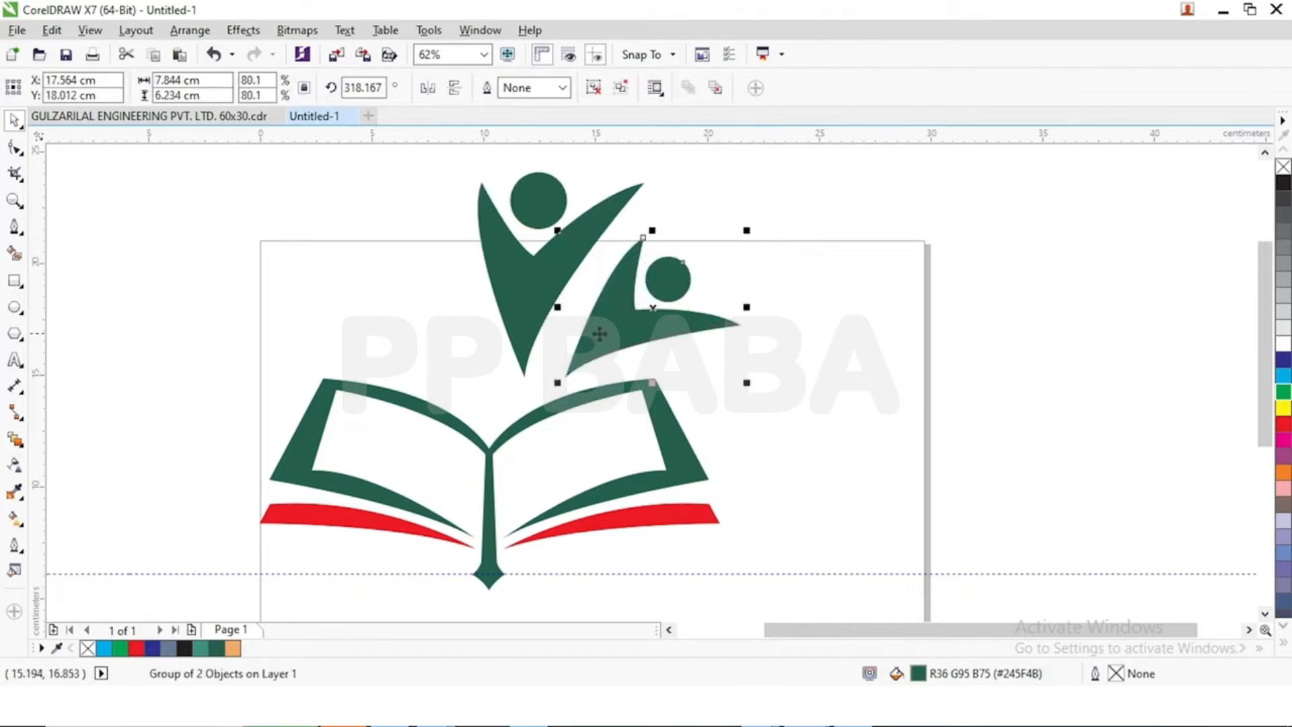
left_click_drag(557, 231, 543, 224)
left_click(605, 325)
left_click_drag(543, 383, 533, 398)
scroll(565, 377, "down", 1)
left_click(724, 374)
scroll(606, 359, "up", 1)
- Refine the right-hand figure's size to about 86%, extending its lower tip toward the centre figure
left_click_drag(603, 358, 734, 390)
left_click(683, 366)
left_click(663, 406)
left_click_drag(635, 431, 615, 442)
left_click(817, 409)
scroll(817, 409, "down", 1)
scroll(767, 405, "up", 1)
left_click(800, 370)
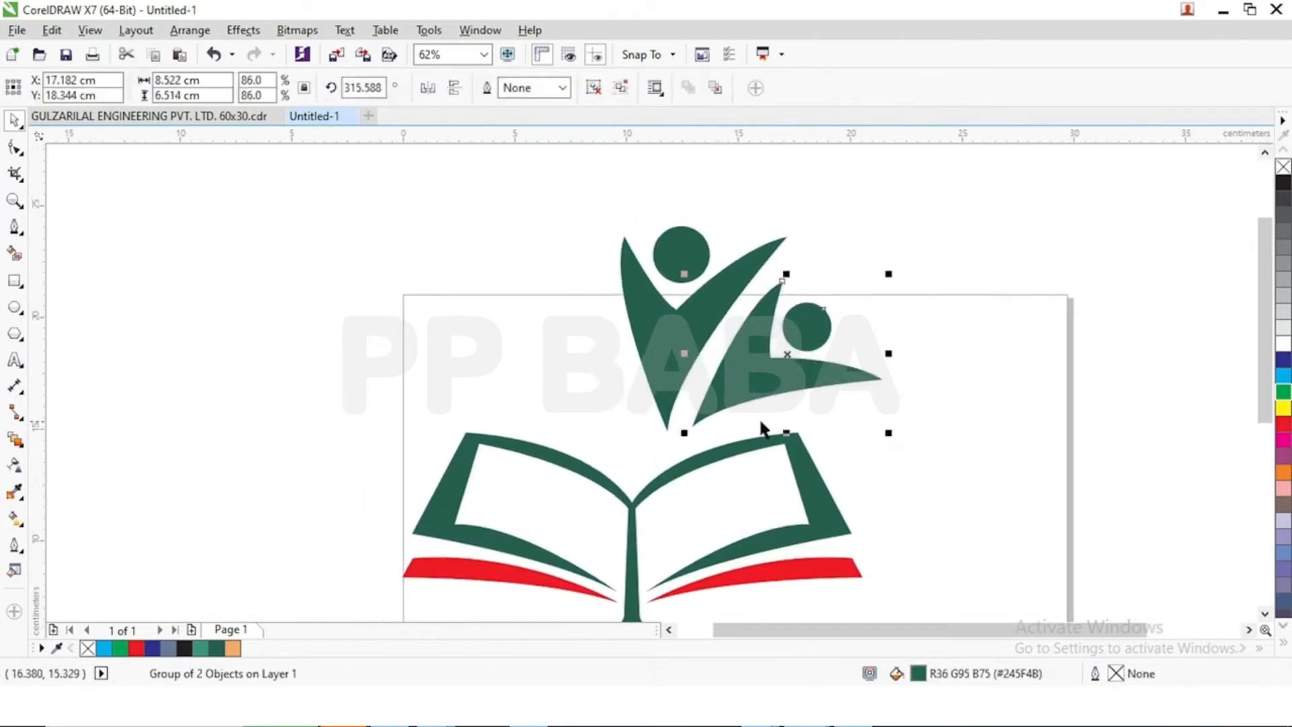
- Enlarge the right-hand figure to about 89.9% and align its bottom with the centre figure
left_click_drag(688, 436, 678, 441)
left_click(654, 336, "shift")
key("b")
left_click(520, 327)
- Duplicate the right-hand figure, mirror the copy horizontally, and place it on the left of the centre figure
left_click(775, 375)
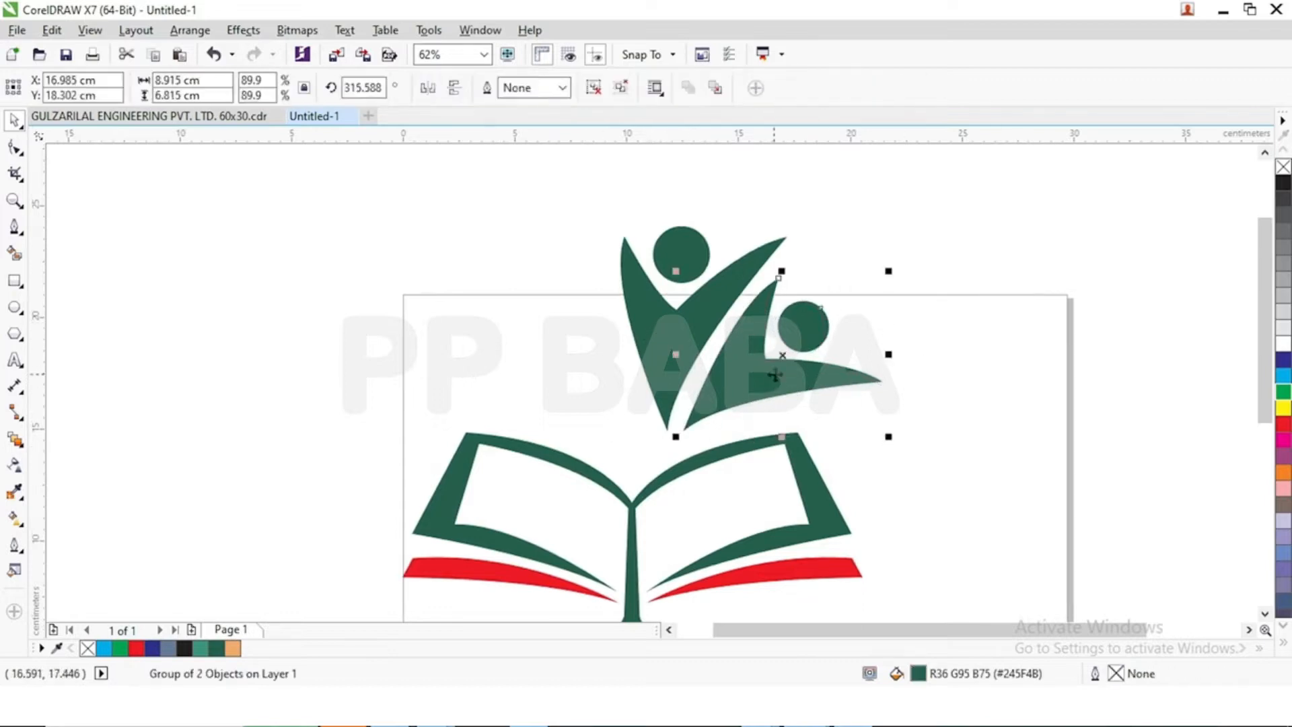
left_click(52, 29)
left_click(74, 139)
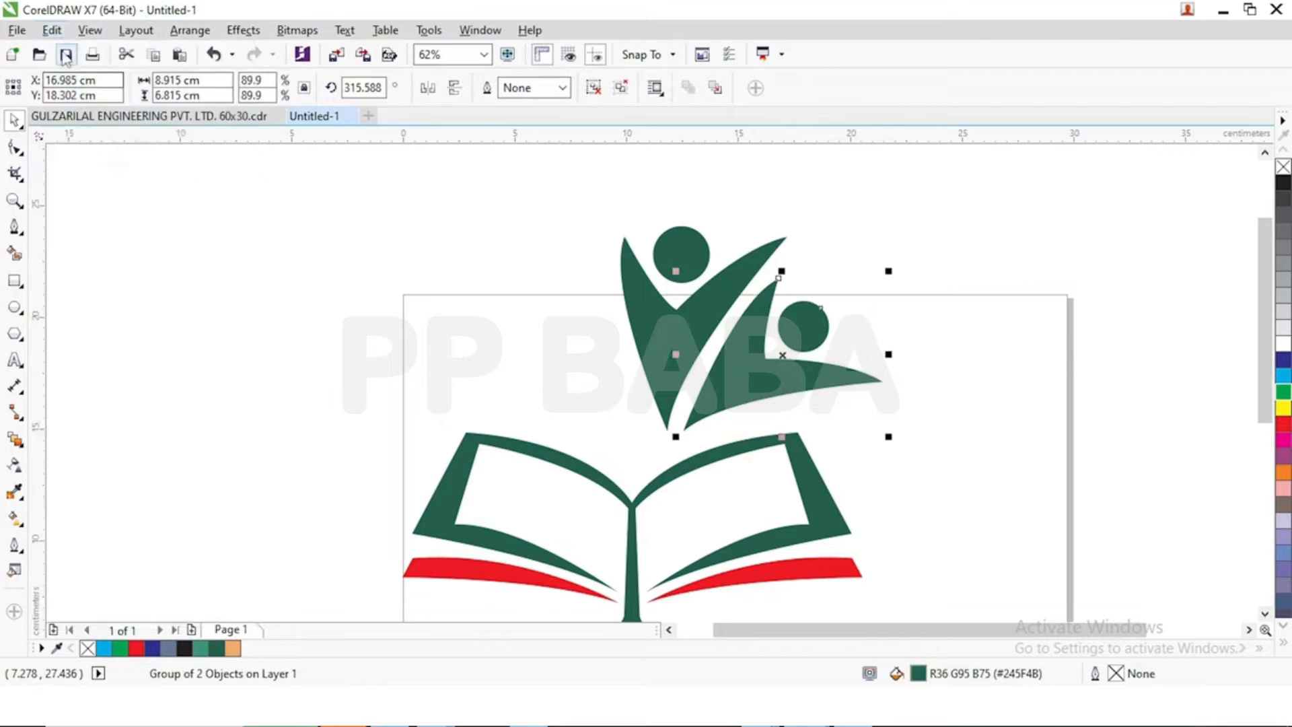
left_click(52, 29)
left_click(140, 188)
left_click_drag(767, 377, 578, 377)
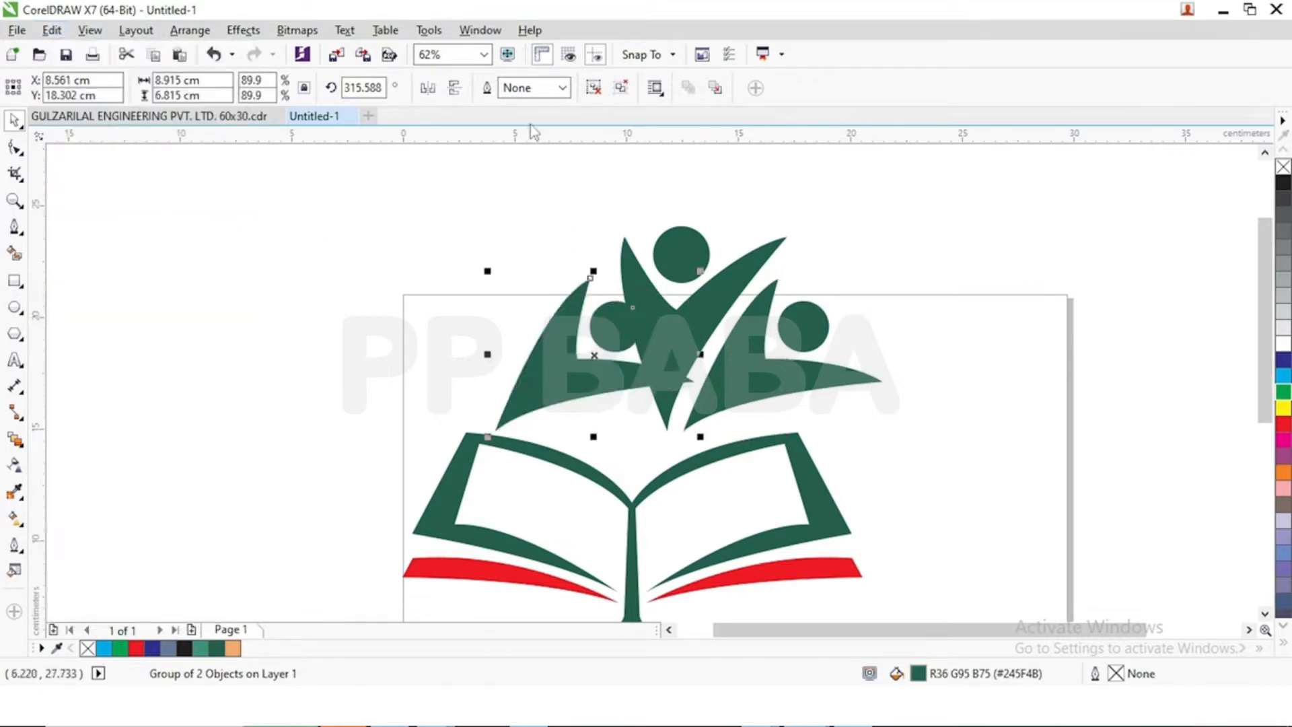
left_click(457, 88)
mouse_move(630, 379)
left_mouse_down()
mouse_move(570, 370)
mouse_move(606, 378)
left_mouse_up()
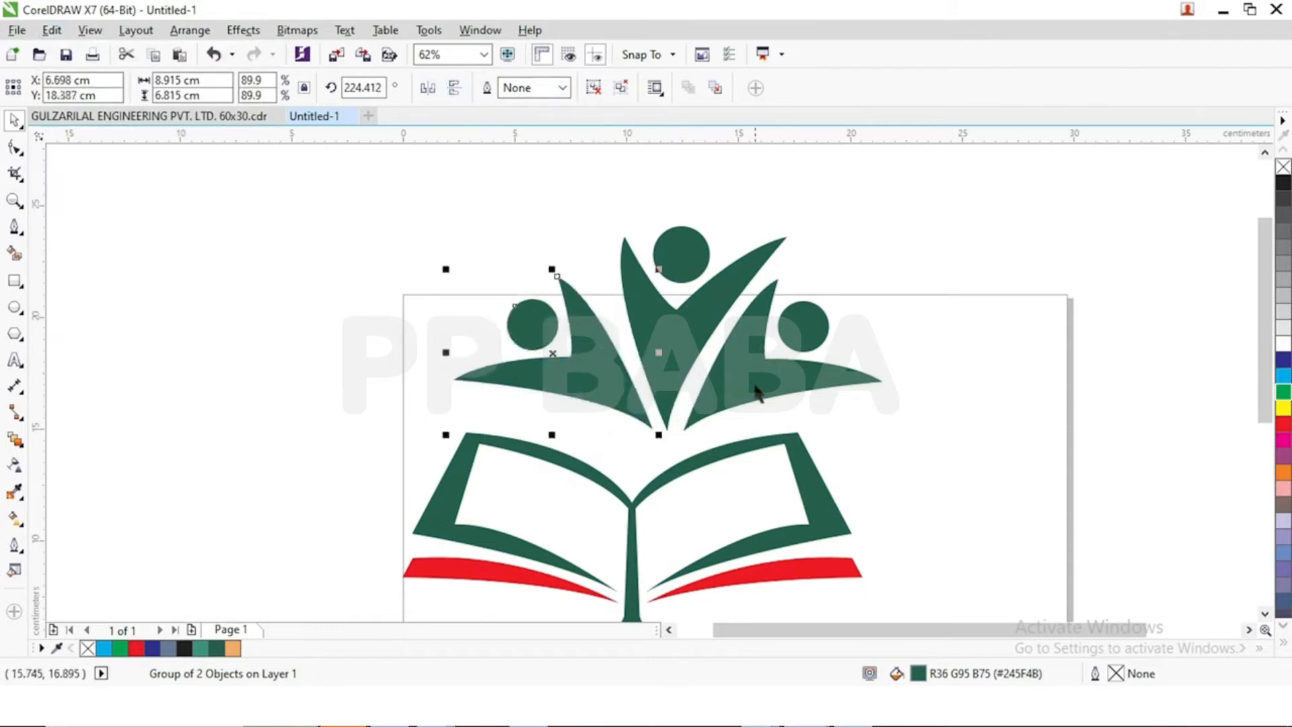
- Align the left figure vertically with the right-hand figure
left_click(756, 393, "shift")
key("n")
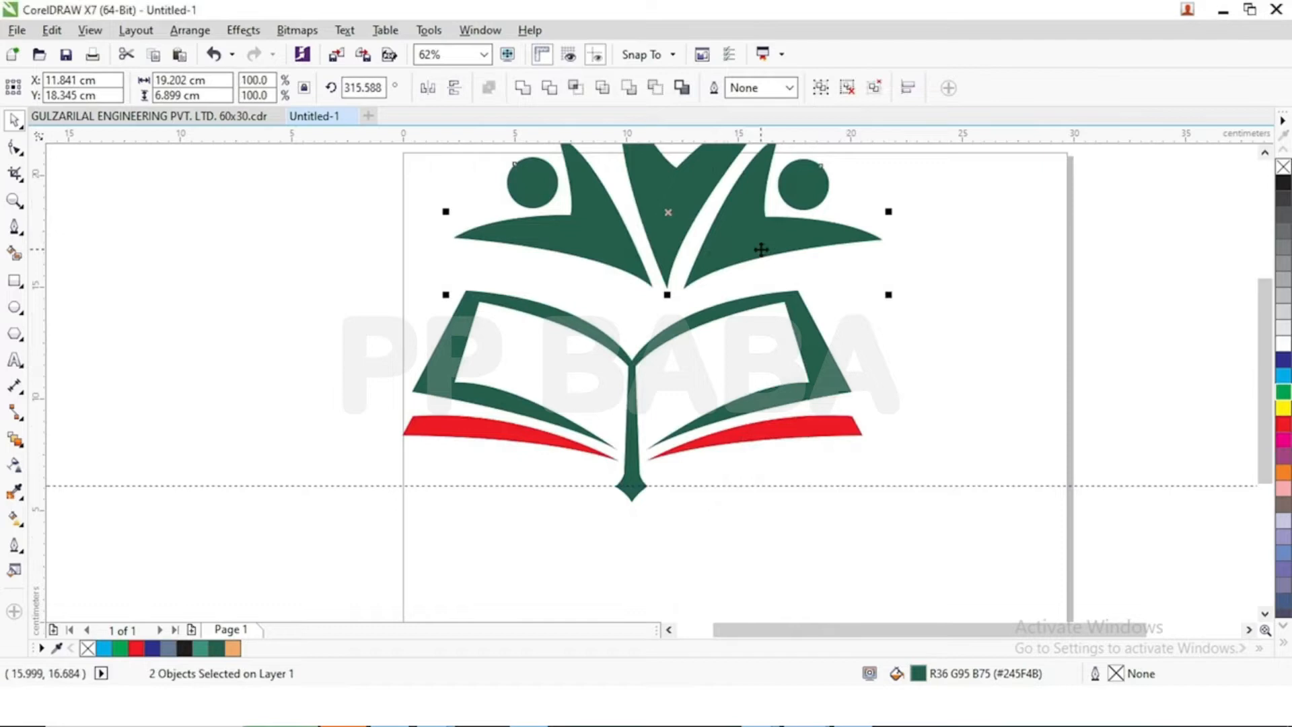
key("e")
left_click_drag(759, 283, 751, 389)
left_click(956, 415)
scroll(586, 339, "up", 1)
- Rotate the left figure slightly to about 220.4° so its edge follows the centre figure
left_click(584, 342)
left_click_drag(584, 347, 643, 451)
left_click(825, 380, "shift")
left_click(588, 355)
left_click(616, 355)
left_click(616, 355)
left_click_drag(357, 233, 367, 218)
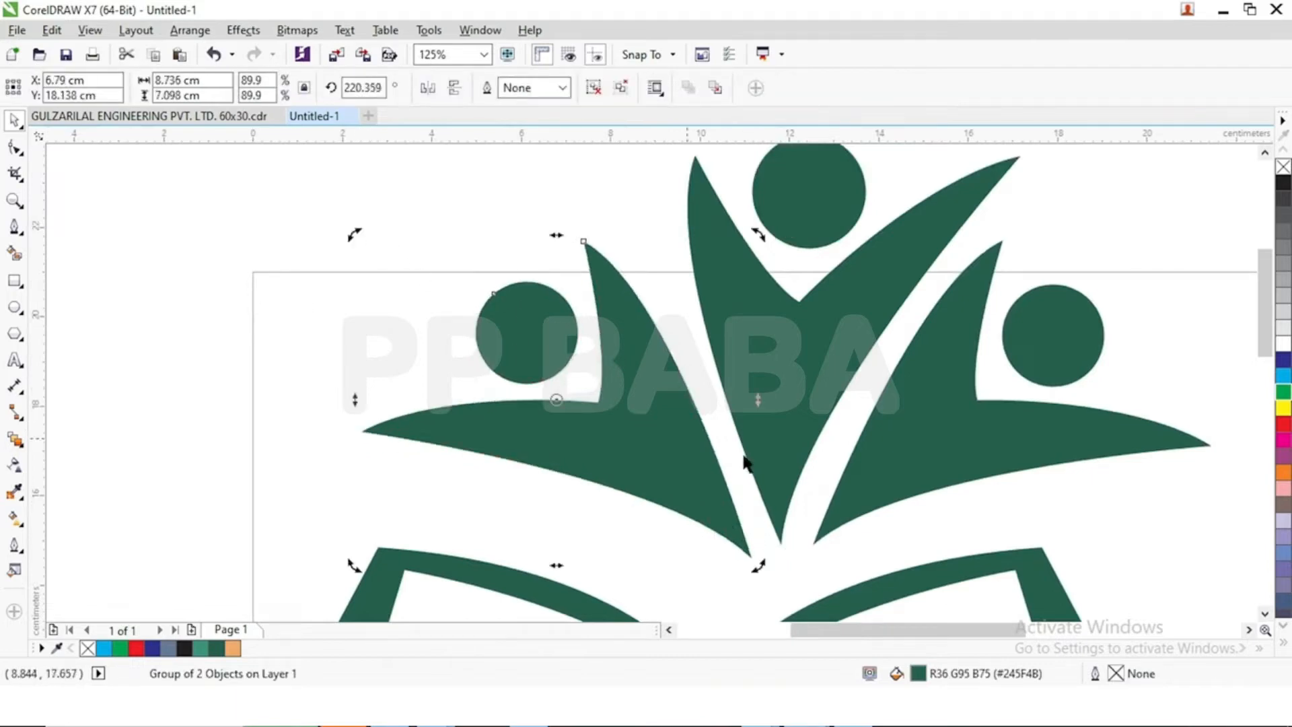
- Align the left figure's bottom with the right-hand figure's bottom
left_click(868, 481, "shift")
key("Up")
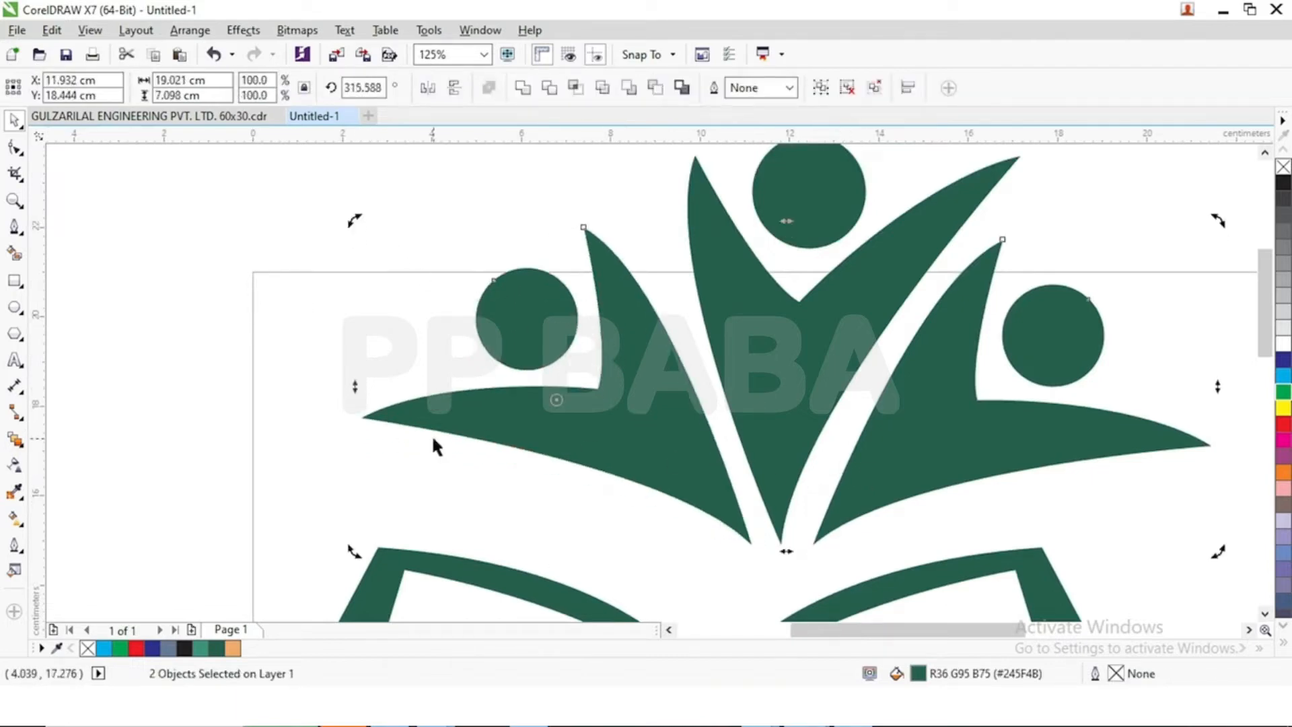
key("Escape")
- Nudge the left and right figures horizontally to even out their gaps to the centre figure
left_click_drag(681, 463, 674, 462)
scroll(658, 405, "down", 2)
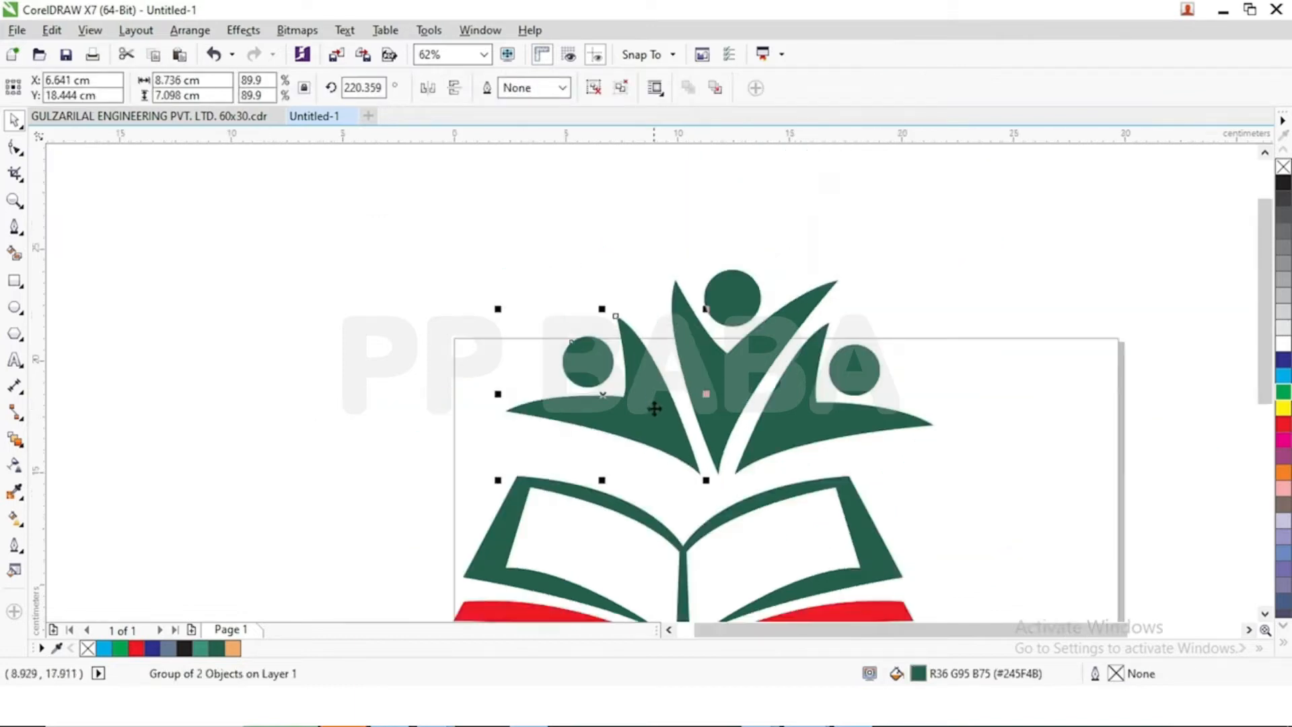
scroll(666, 418, "up", 1)
left_click_drag(662, 424, 666, 424)
left_click(725, 437)
scroll(741, 436, "up", 1)
left_click_drag(744, 438, 738, 433)
scroll(719, 434, "down", 2)
- Fill the left and right figures with red
left_click_drag(495, 278, 840, 411)
left_click(659, 421)
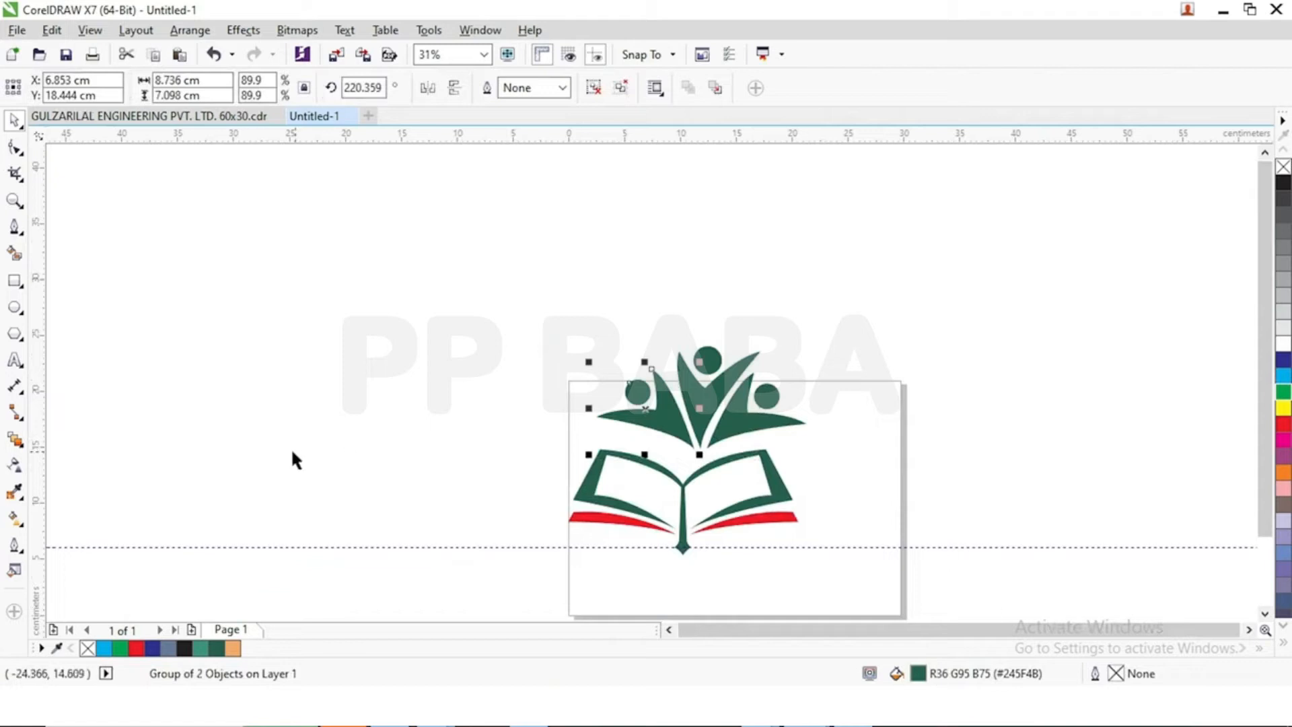
left_click(135, 648)
left_click(258, 402)
left_click(766, 434)
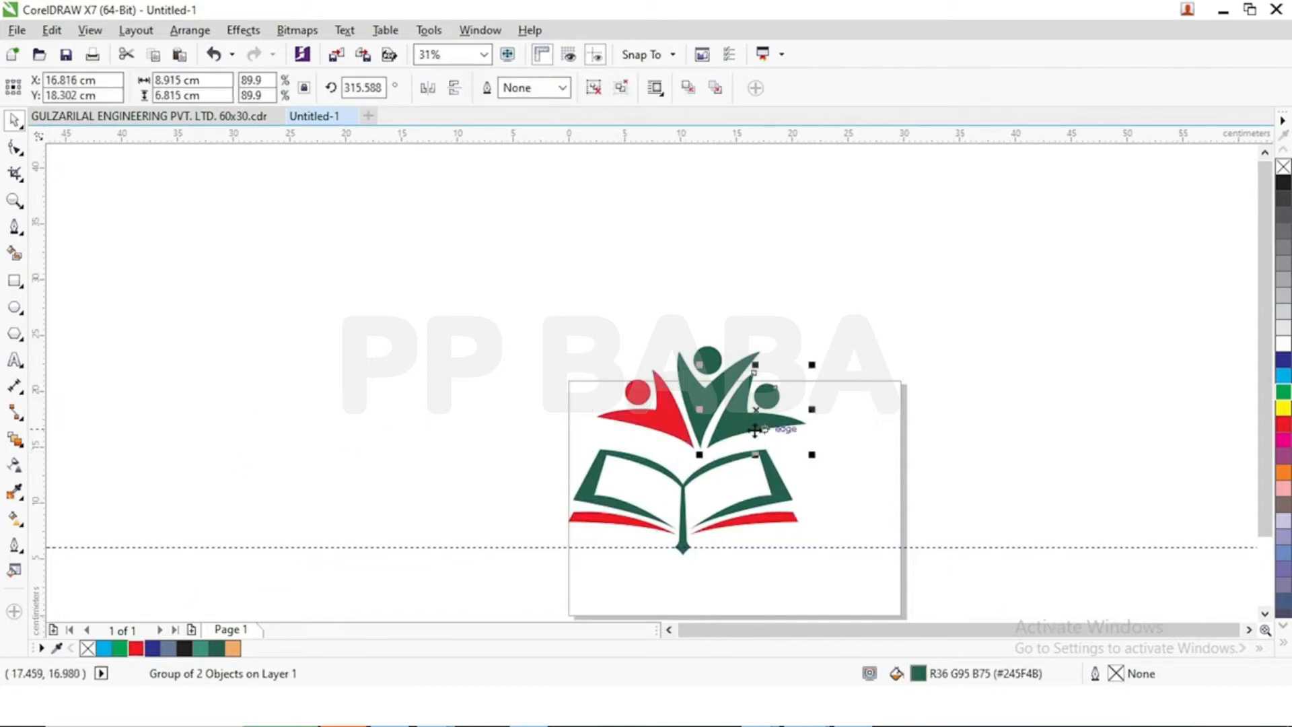
left_click(136, 648)
- Group the three figures and move the group down and left, close above the book and centred over its spine
left_click_drag(461, 268, 861, 461)
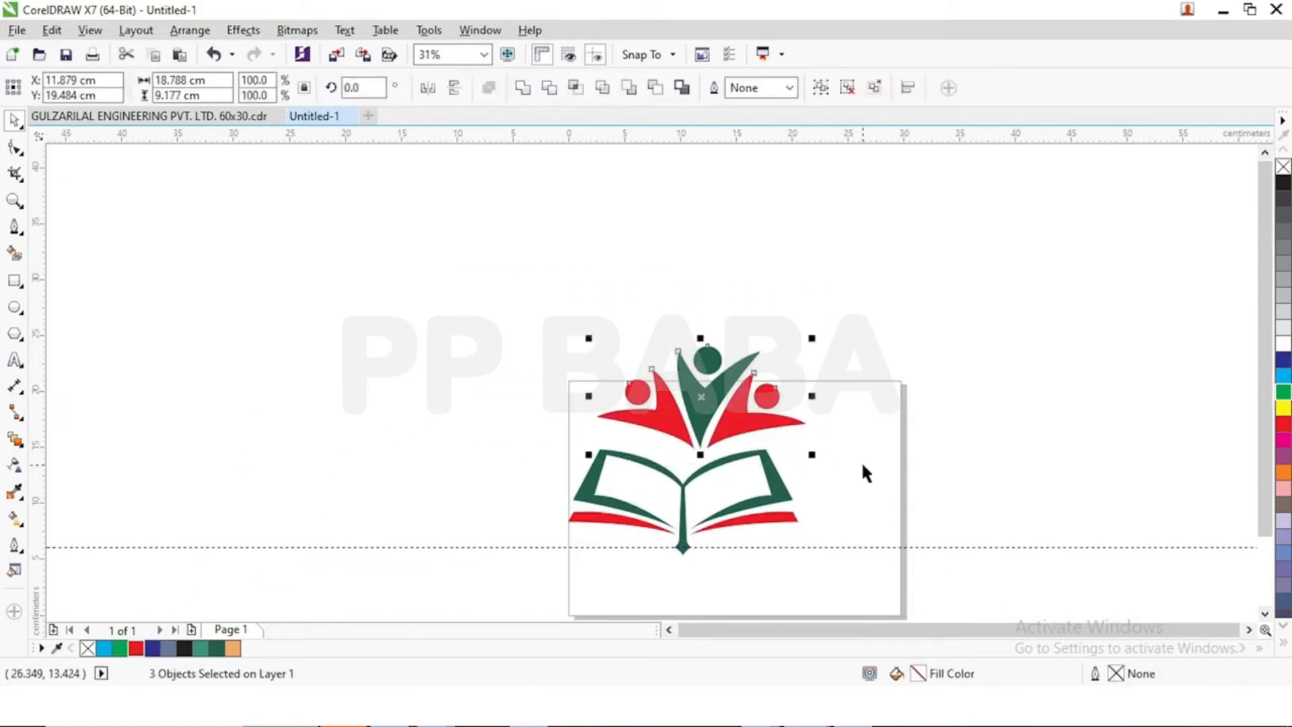
left_click(820, 87)
scroll(696, 484, "up", 2)
left_click_drag(778, 384, 740, 402)
scroll(719, 400, "down", 2)
scroll(778, 426, "up", 2)
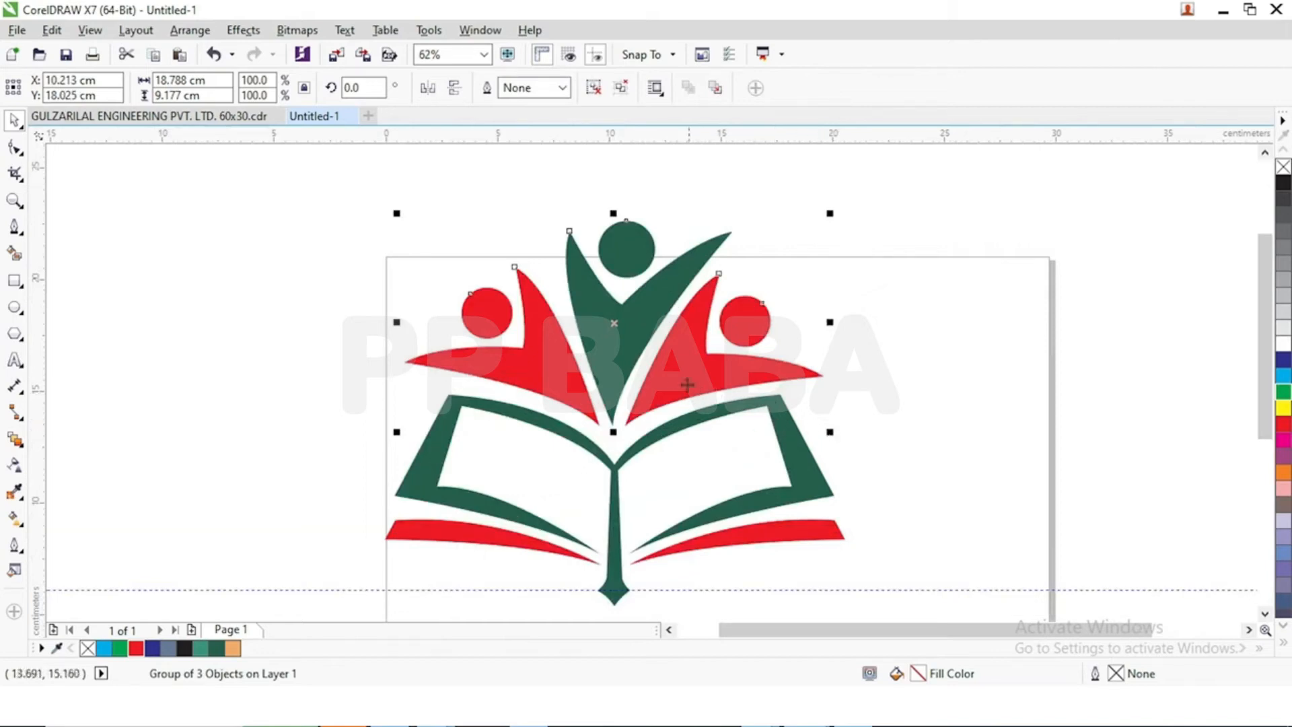
left_click(676, 425, "shift")
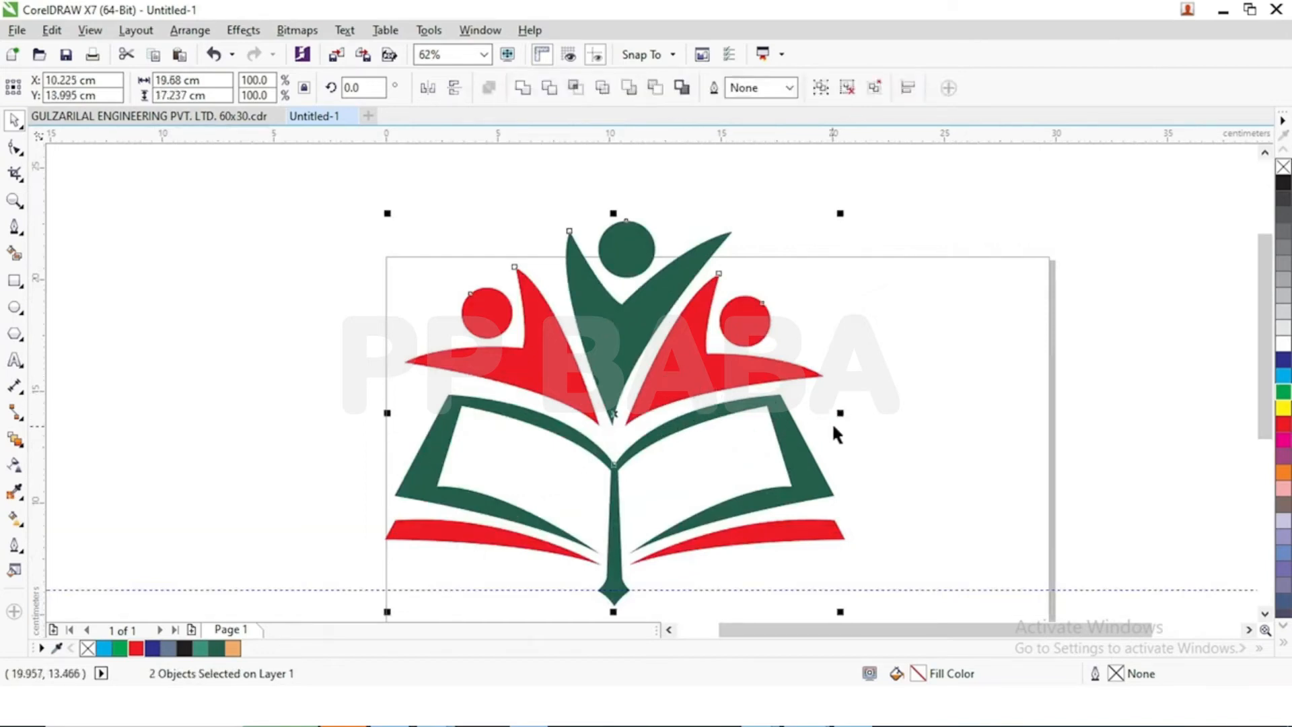
left_click(930, 445)
scroll(648, 385, "down", 2)
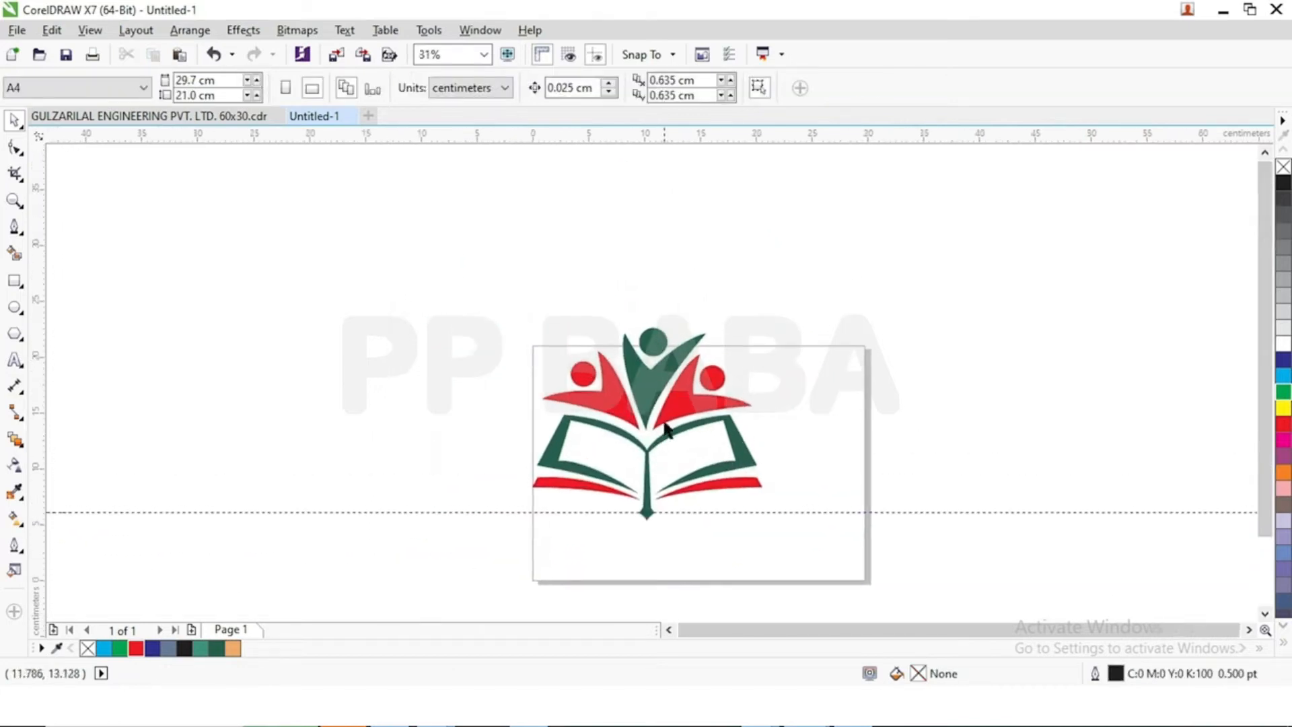
- Stretch the figures group upward slightly so the three figures stand a little taller above the book
left_click(657, 381)
left_click_drag(650, 321, 652, 308)
left_click(803, 382)
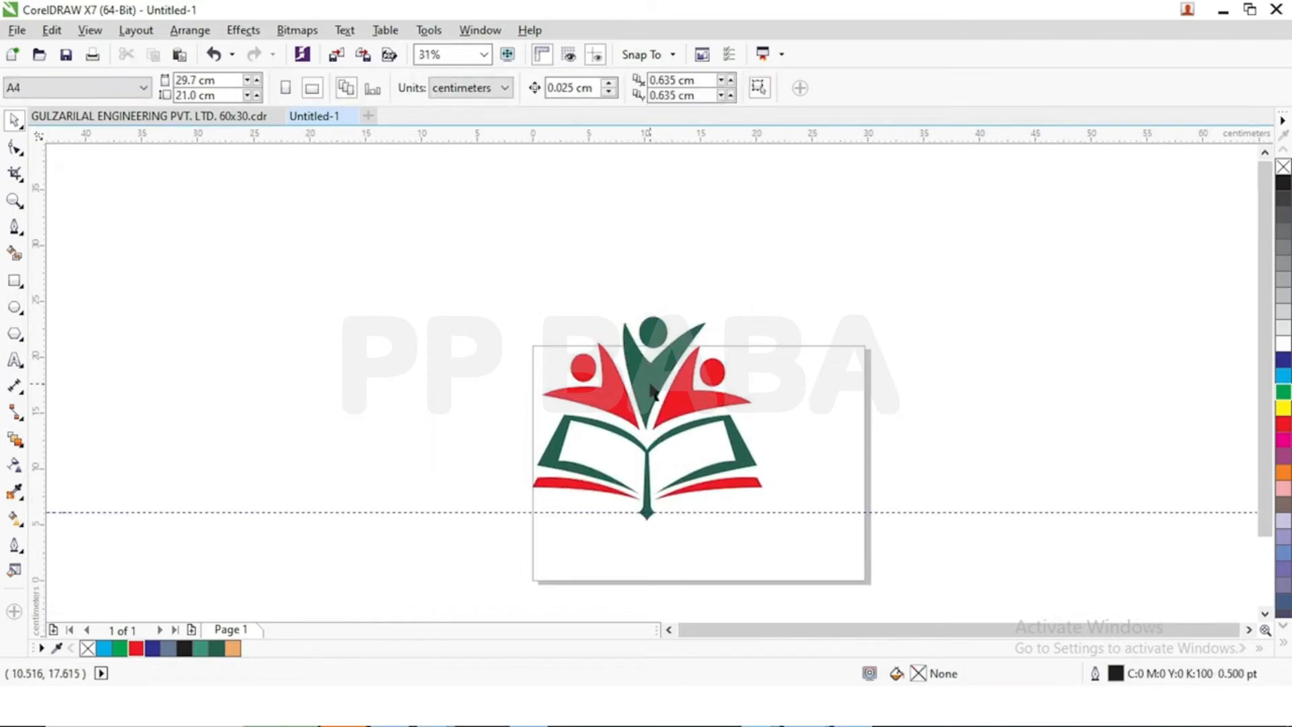
- Draw a circle about 25 cm in diameter beside the logo and delete the horizontal guideline
left_click_drag(649, 382, 675, 329)
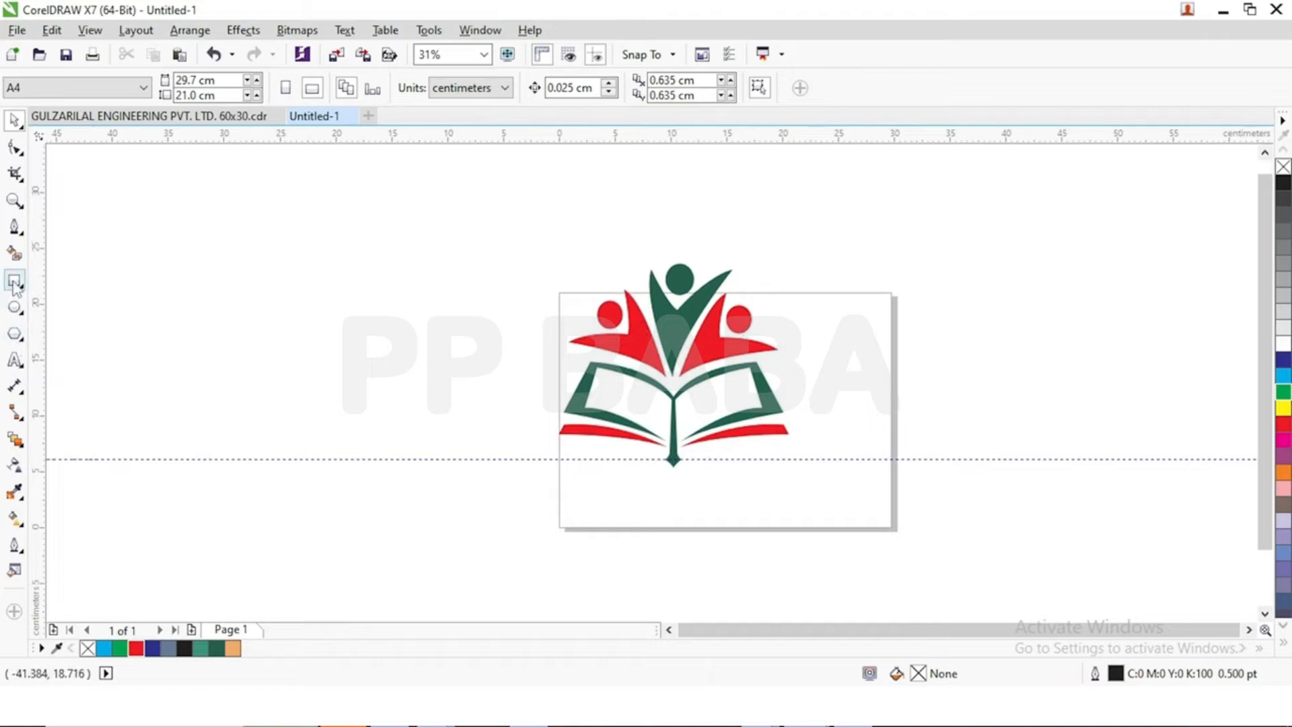
left_click(16, 310)
left_click_drag(161, 220, 364, 499)
key("space")
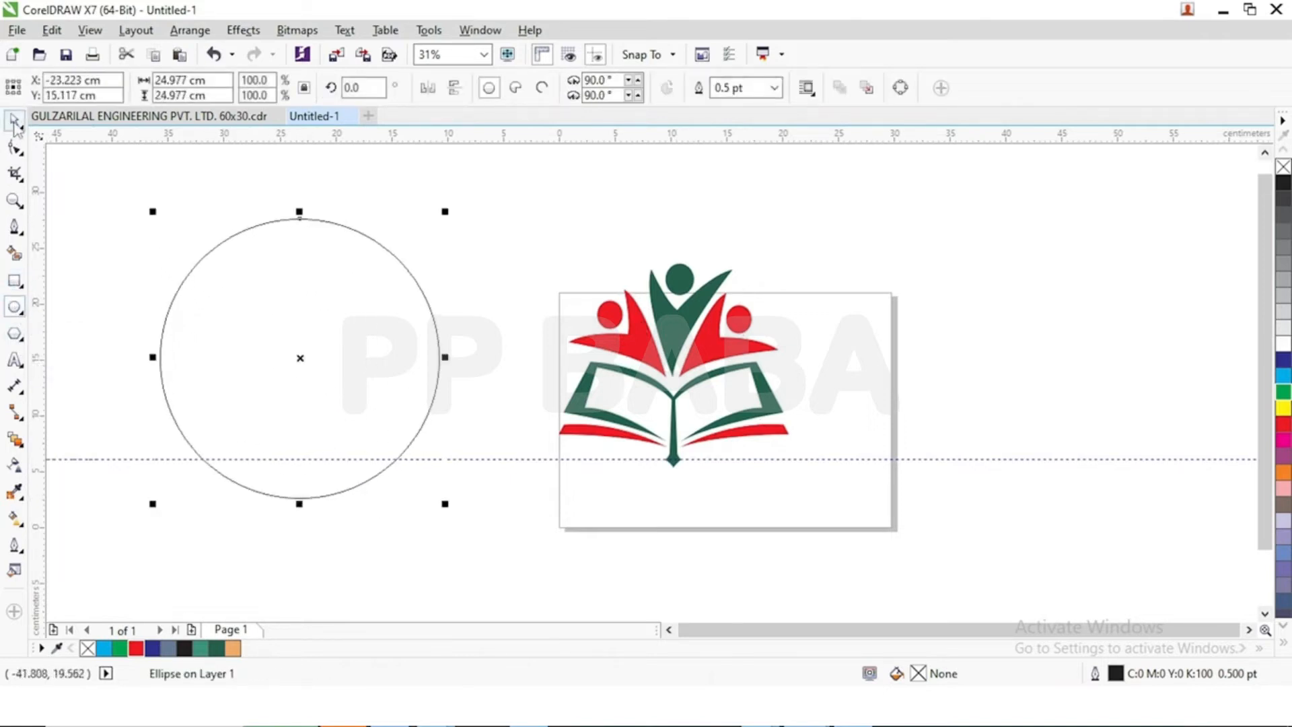
left_click(502, 457)
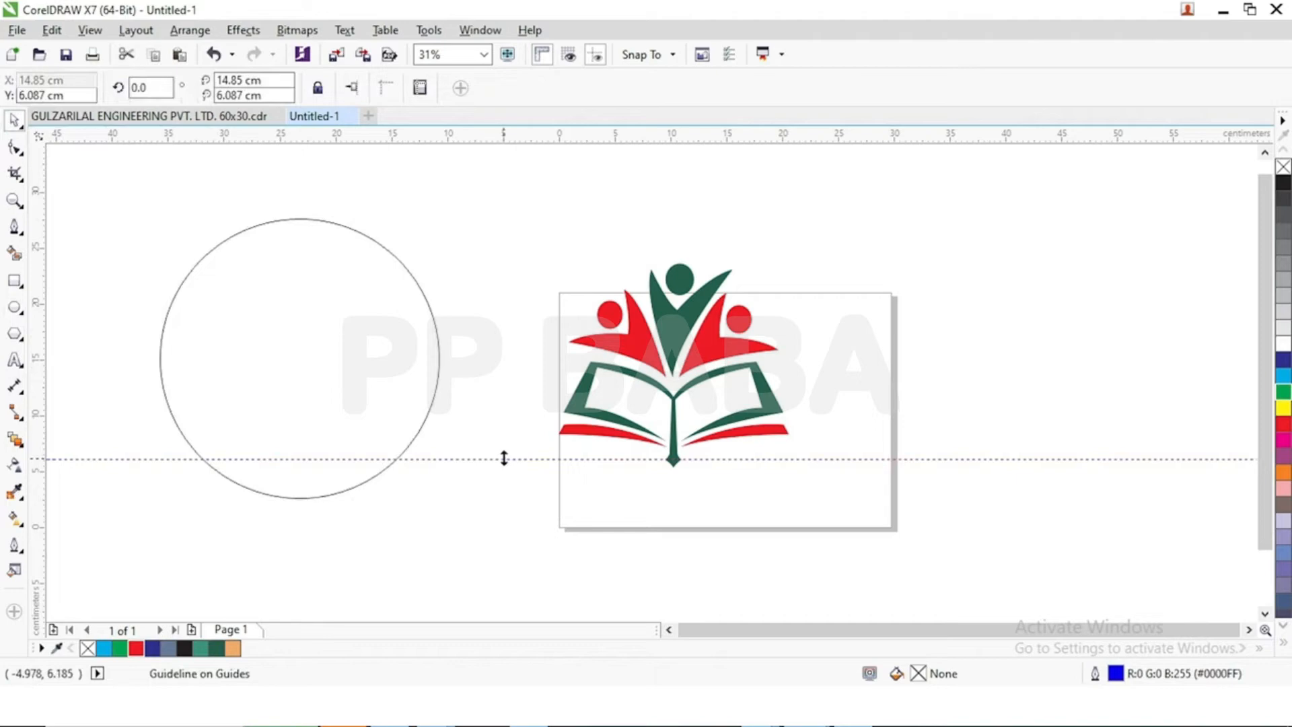
scroll(349, 363, "left", 3)
- Copy the circle in place and shrink the copy concentrically to about 23.1 cm in diameter
left_click(384, 359)
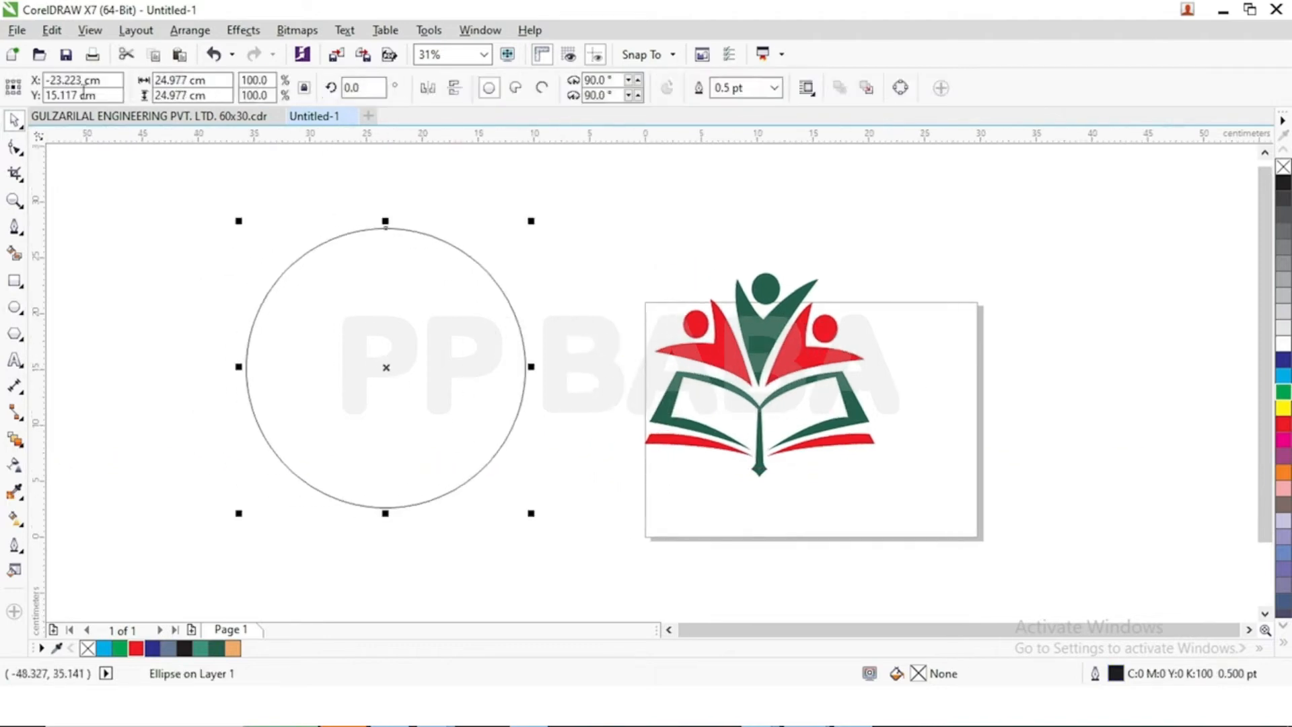
left_click(52, 31)
left_click(84, 161)
left_click(51, 30)
left_click(103, 182)
scroll(444, 475, "up", 1)
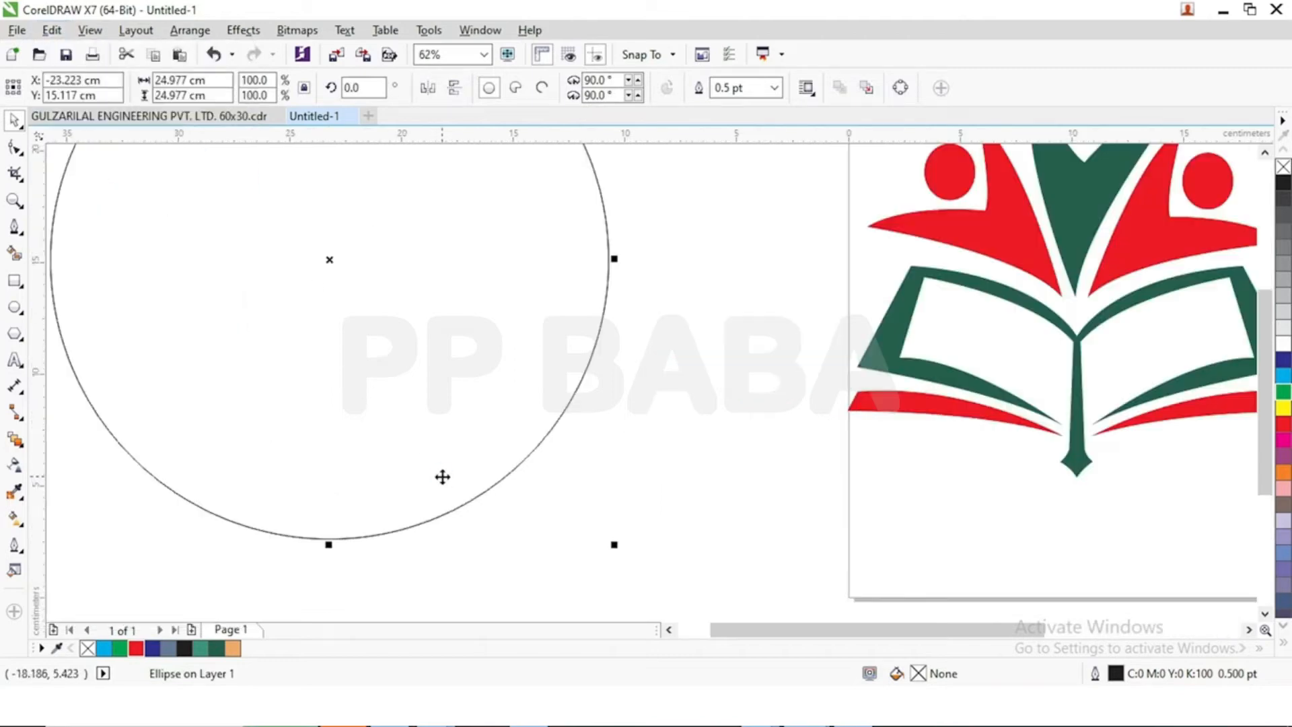
left_click_drag(444, 476, 595, 508)
scroll(595, 511, "down", 1)
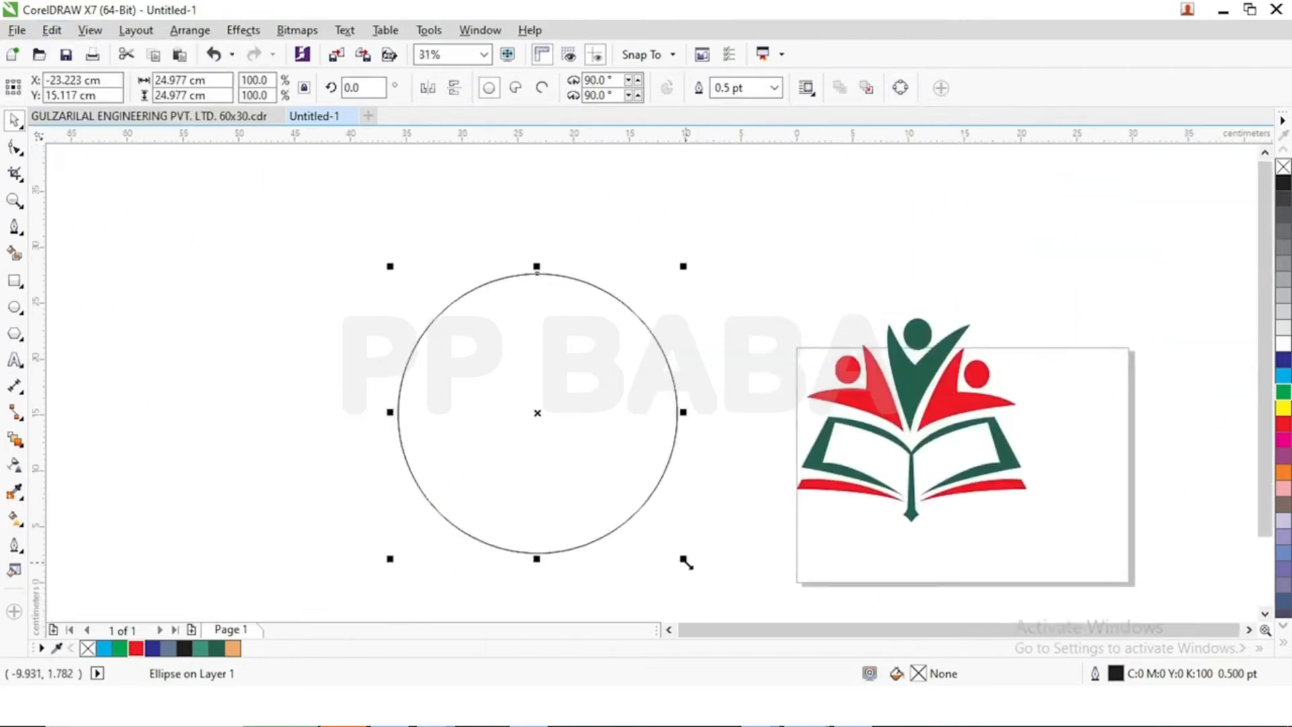
scroll(683, 560, "up", 1)
left_click_drag(680, 553, 666, 530)
scroll(685, 515, "down", 1)
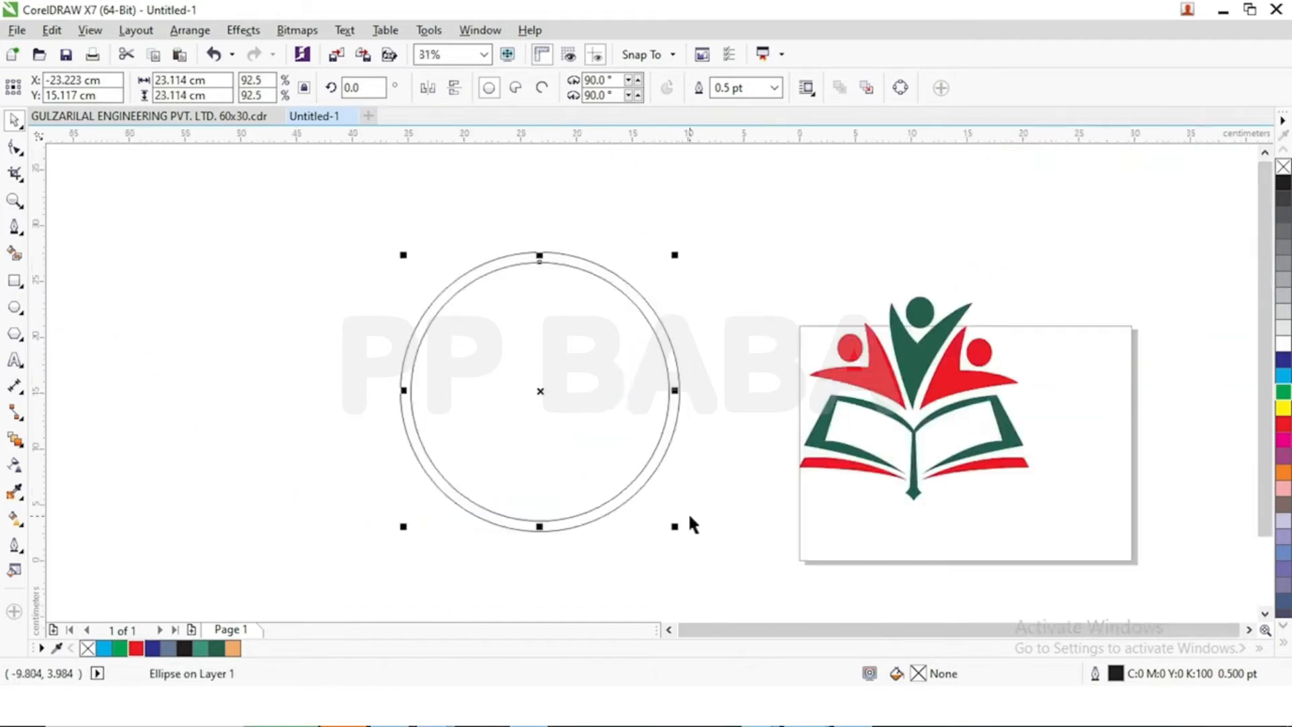
- Shrink the inner circle further about its centre to about 22.7 cm in diameter
left_click(51, 30)
left_click(111, 168)
left_click(367, 362)
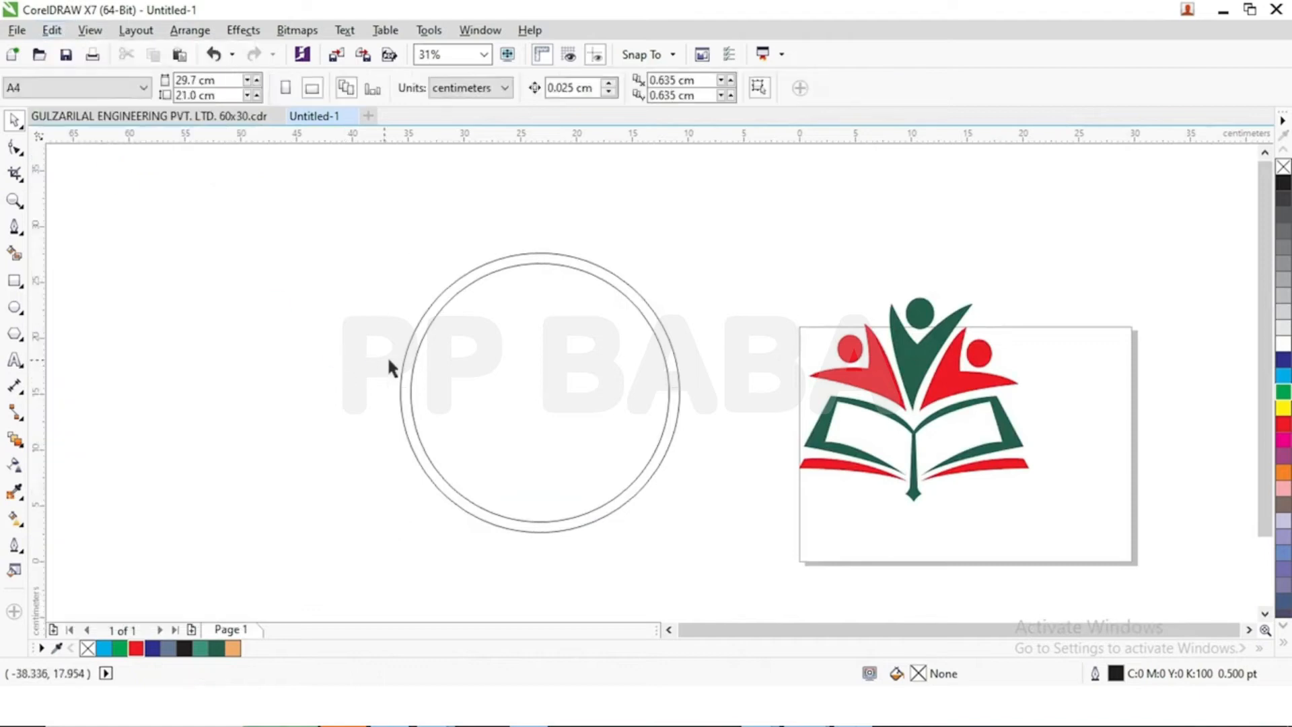
scroll(608, 460, "up", 2)
key("ctrl+v")
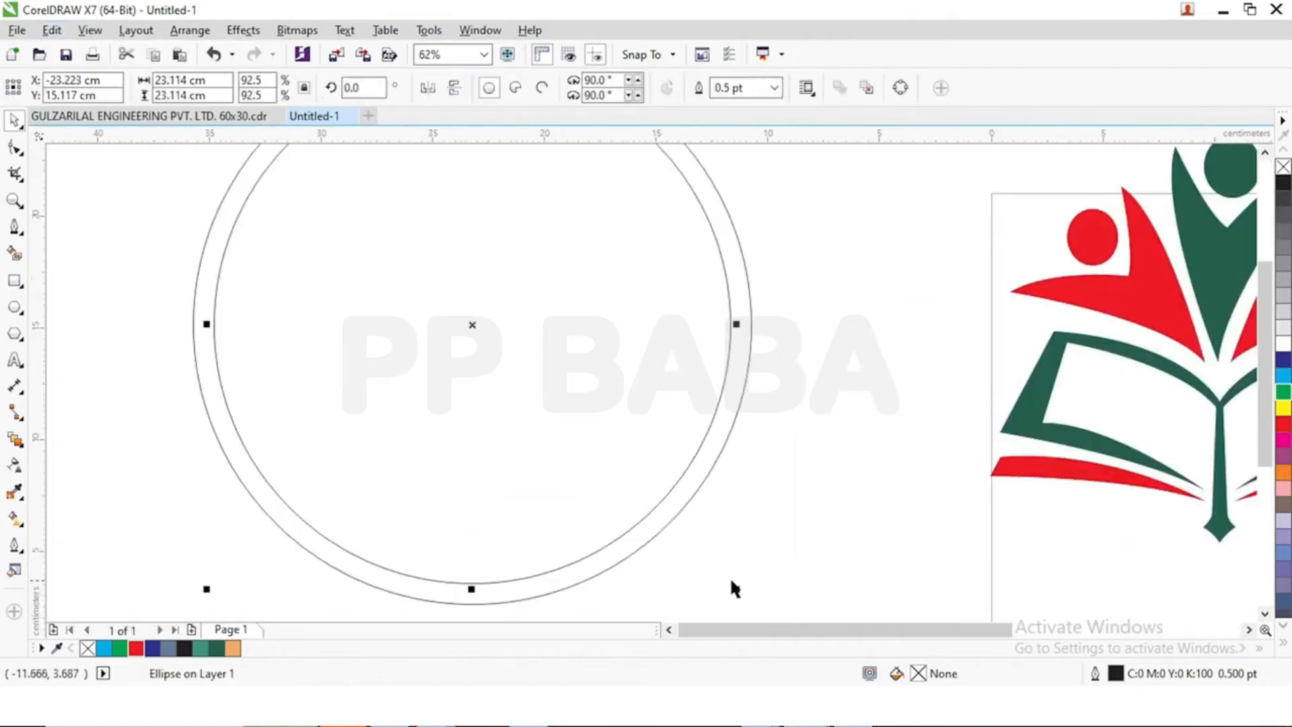
left_click_drag(737, 589, 735, 585)
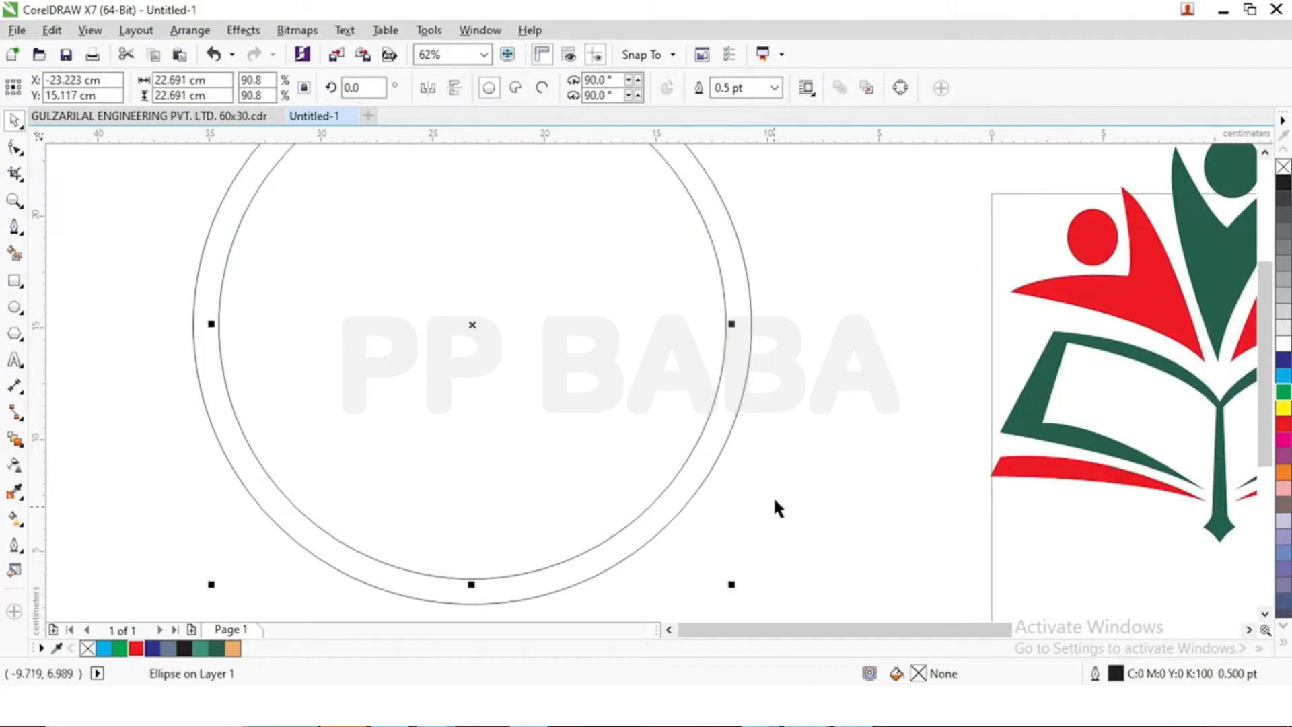
left_click(767, 513)
scroll(737, 425, "down", 1)
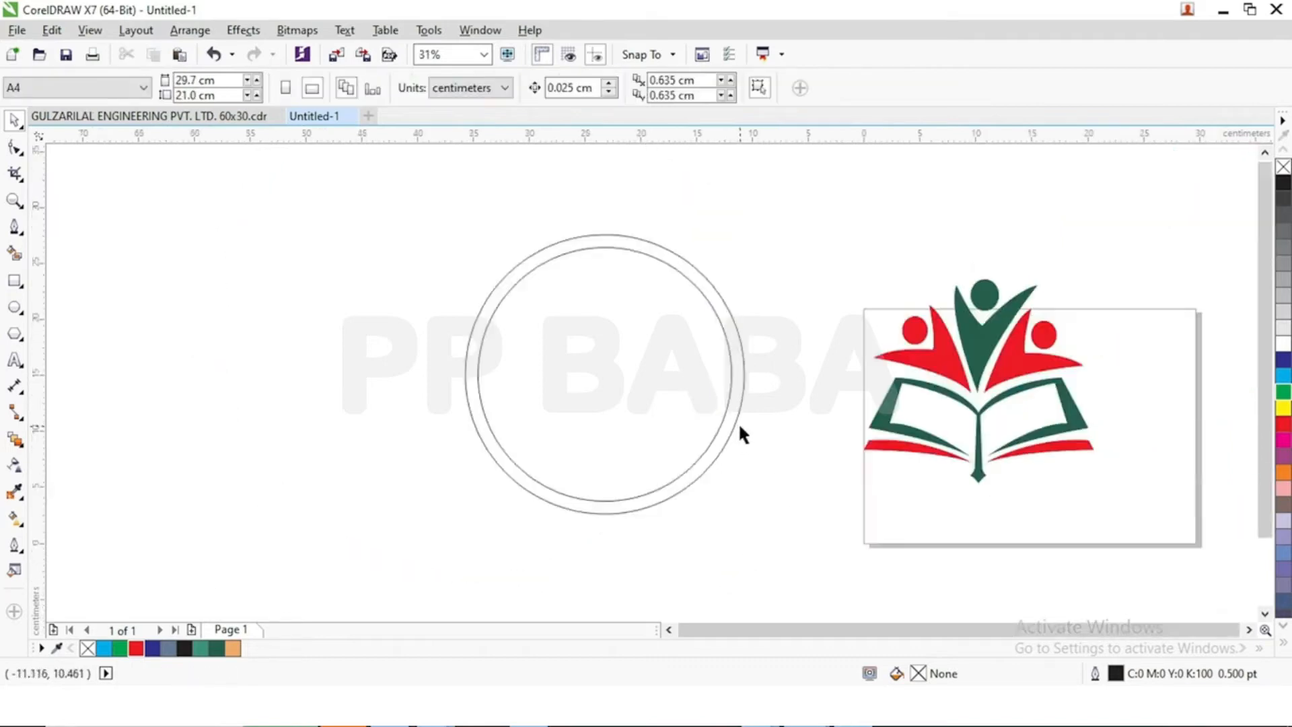
- Smart-fill the band between the two circles to make a separate ring shape
left_click(14, 254)
left_click(576, 240)
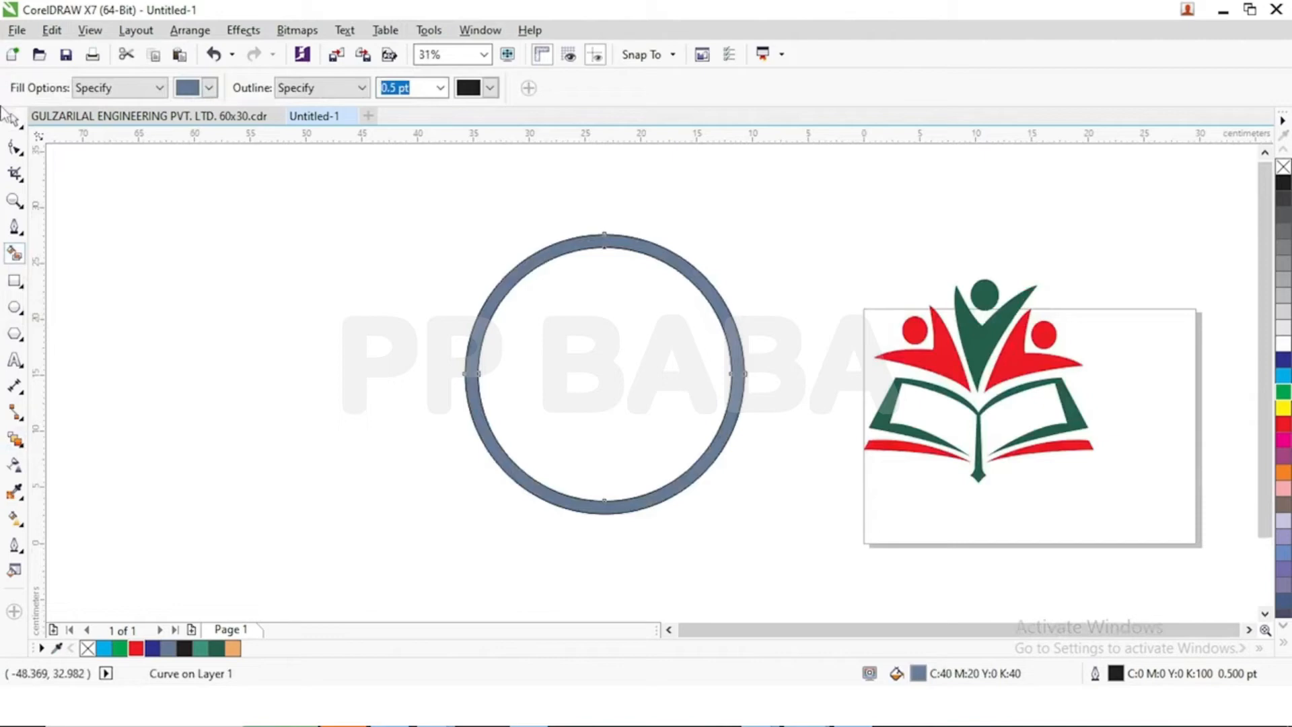
left_click(13, 123)
- Copy the inner circle in place and shrink the copy concentrically to about 21.25 cm in diameter
left_click(606, 381)
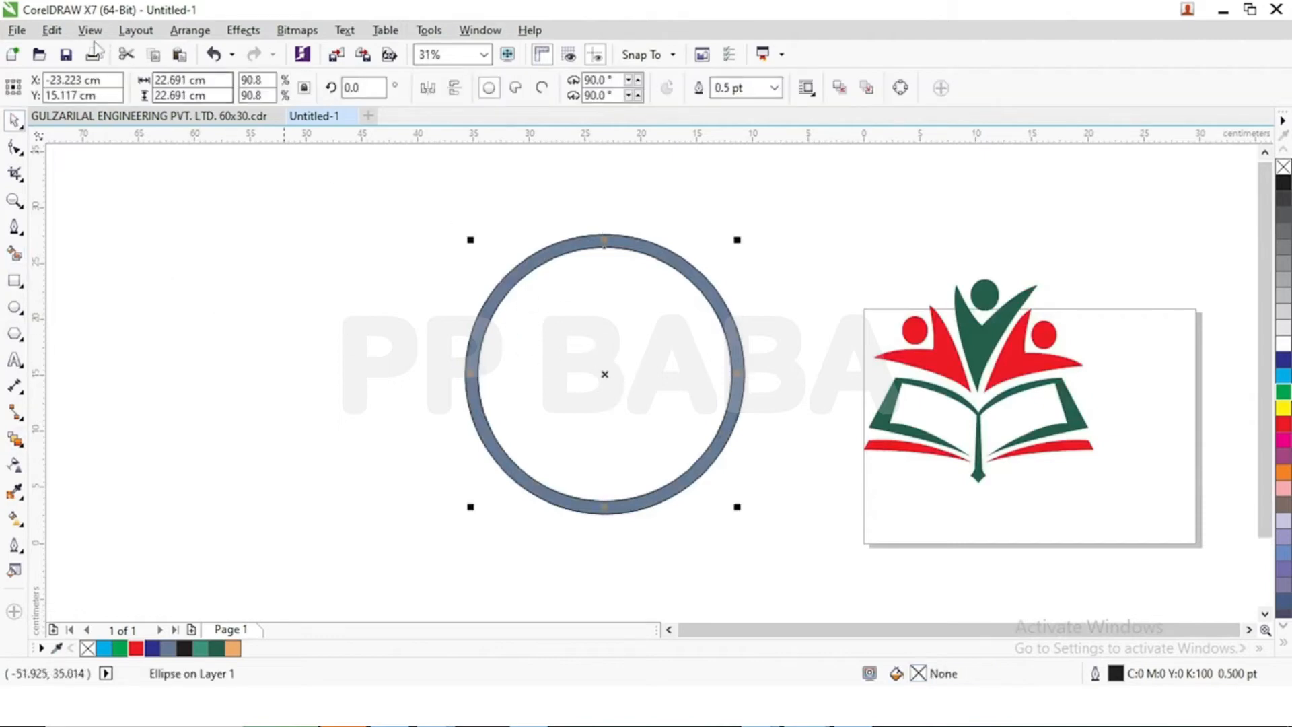
scroll(744, 522, "up", 1)
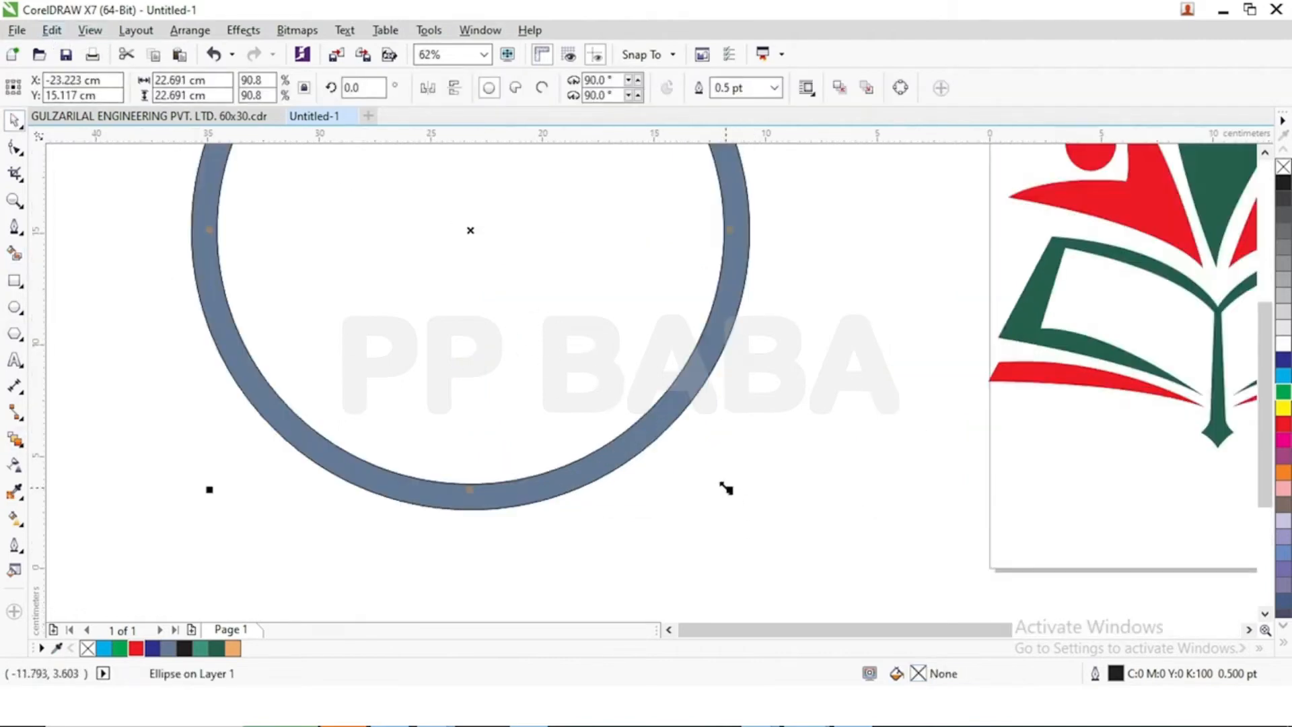
left_click_drag(728, 489, 711, 489)
scroll(658, 483, "down", 1)
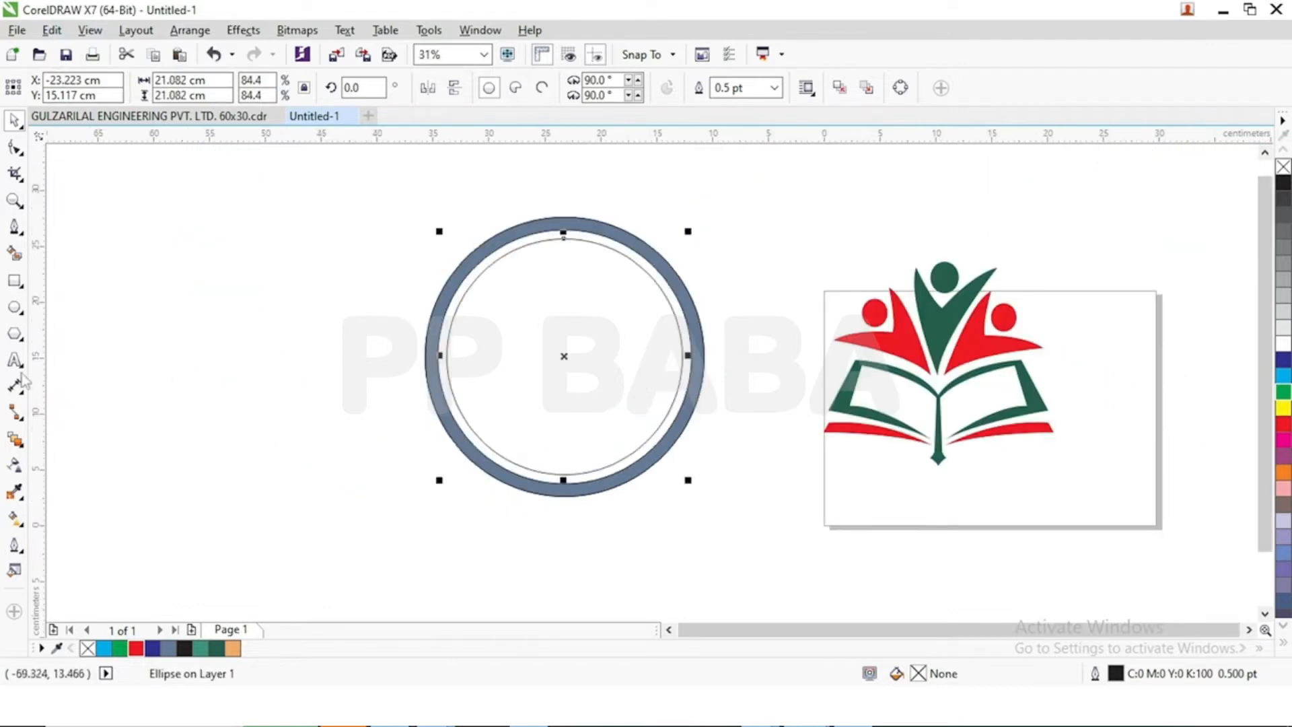
scroll(679, 495, "up", 1)
left_click_drag(688, 458, 692, 467)
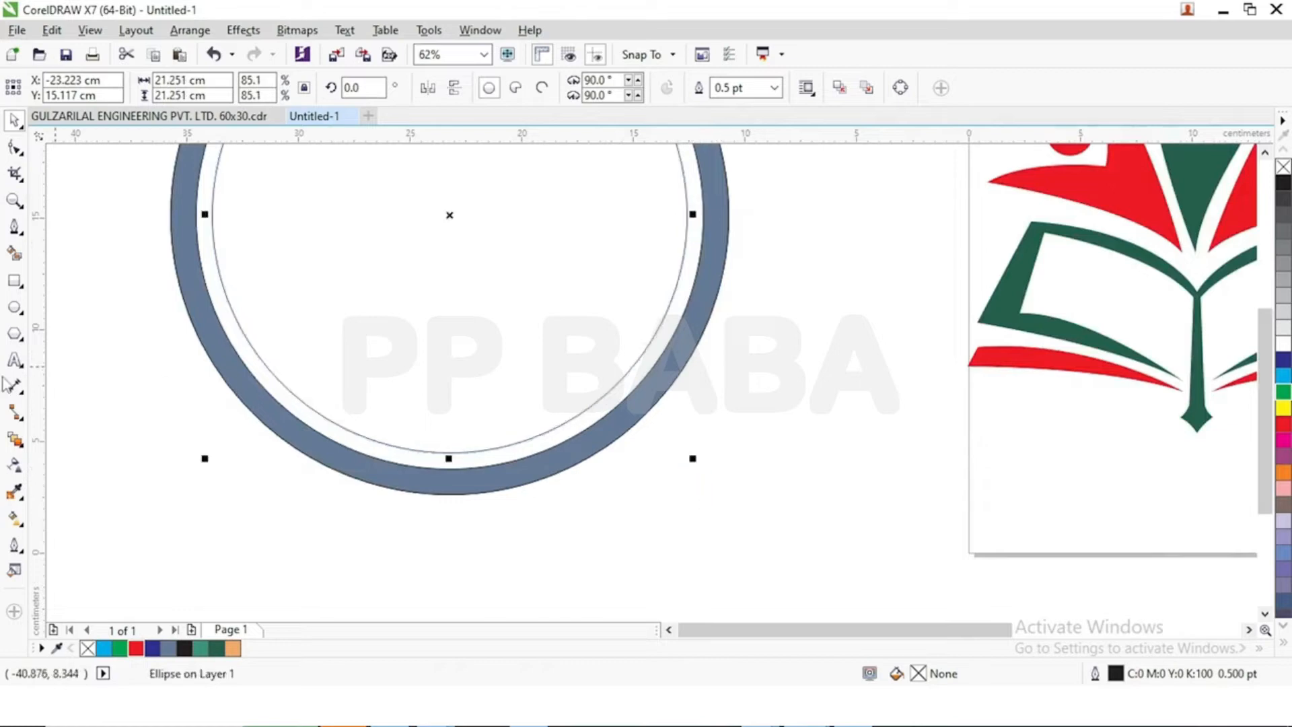
- Smart-fill the narrow band between the ring and the innermost circle to make a second ring
left_click(14, 255)
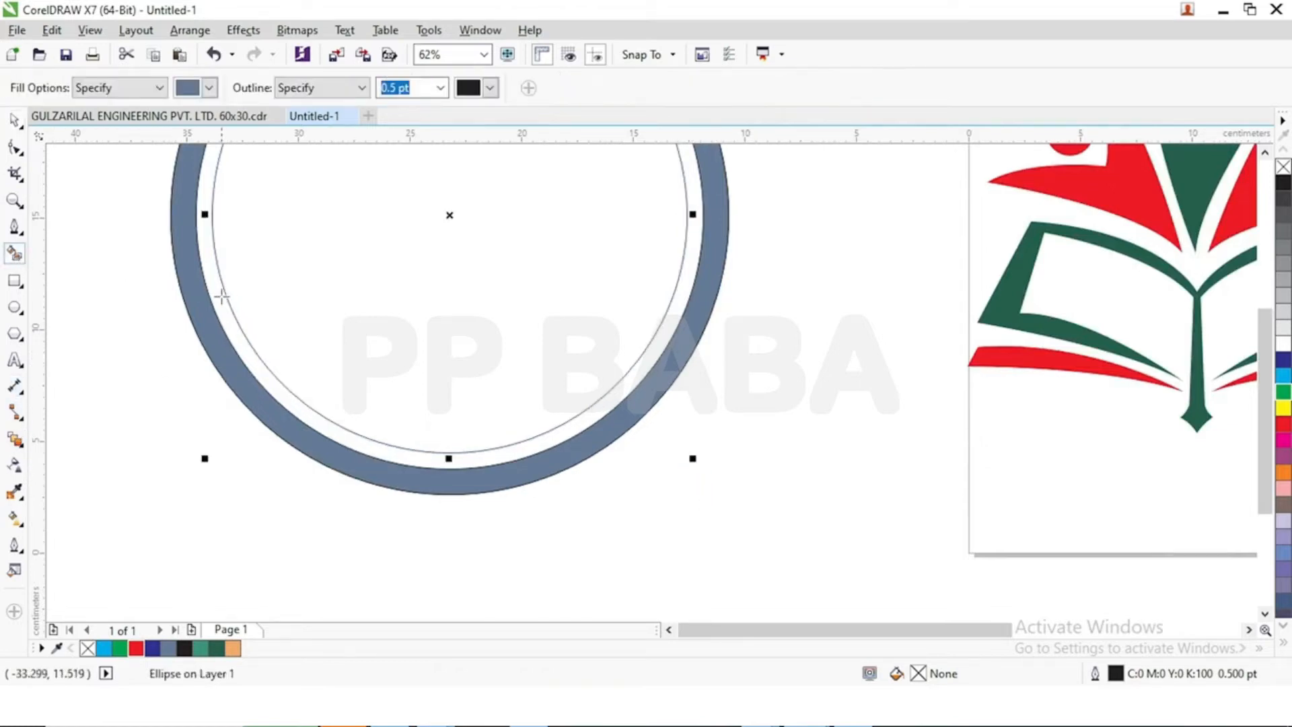
left_click(217, 298)
key("space")
scroll(406, 418, "down", 1)
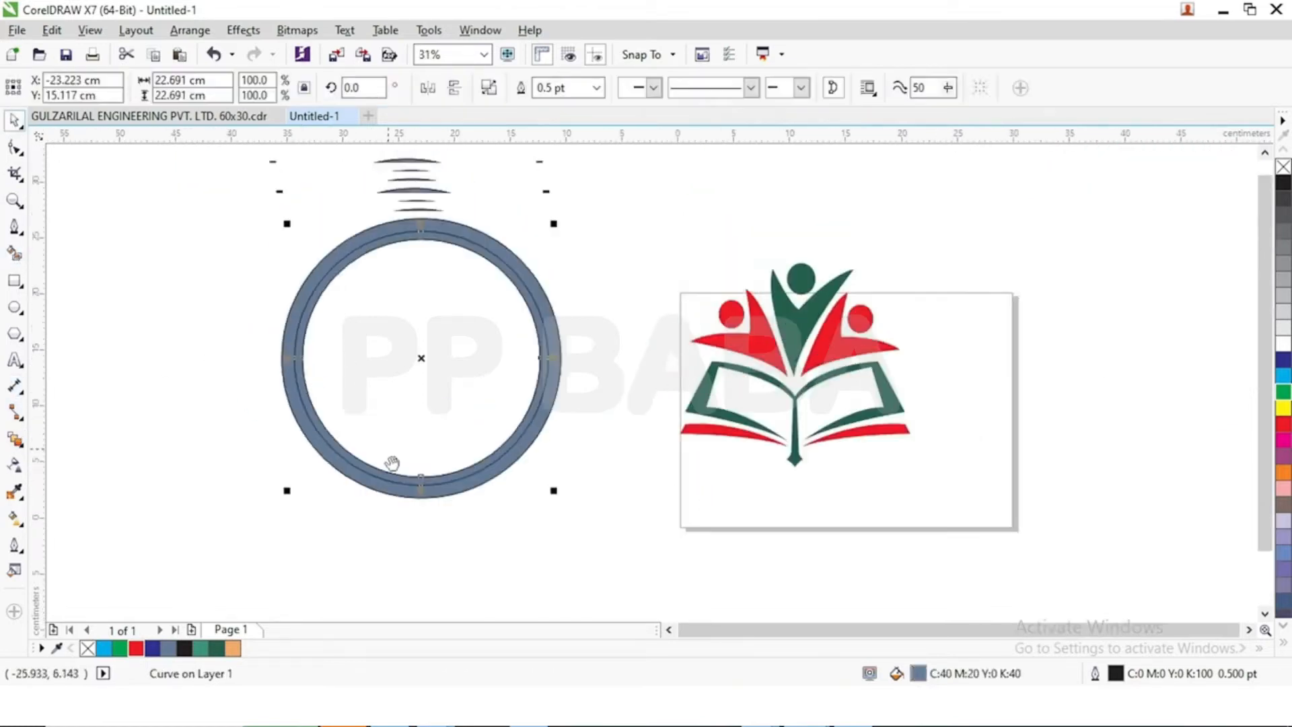
- Fill the outer ring with the lighter green #3B9478 and the inner ring with dark green #245F4B
left_click(209, 214)
left_click_drag(208, 206, 413, 341)
left_click(340, 269)
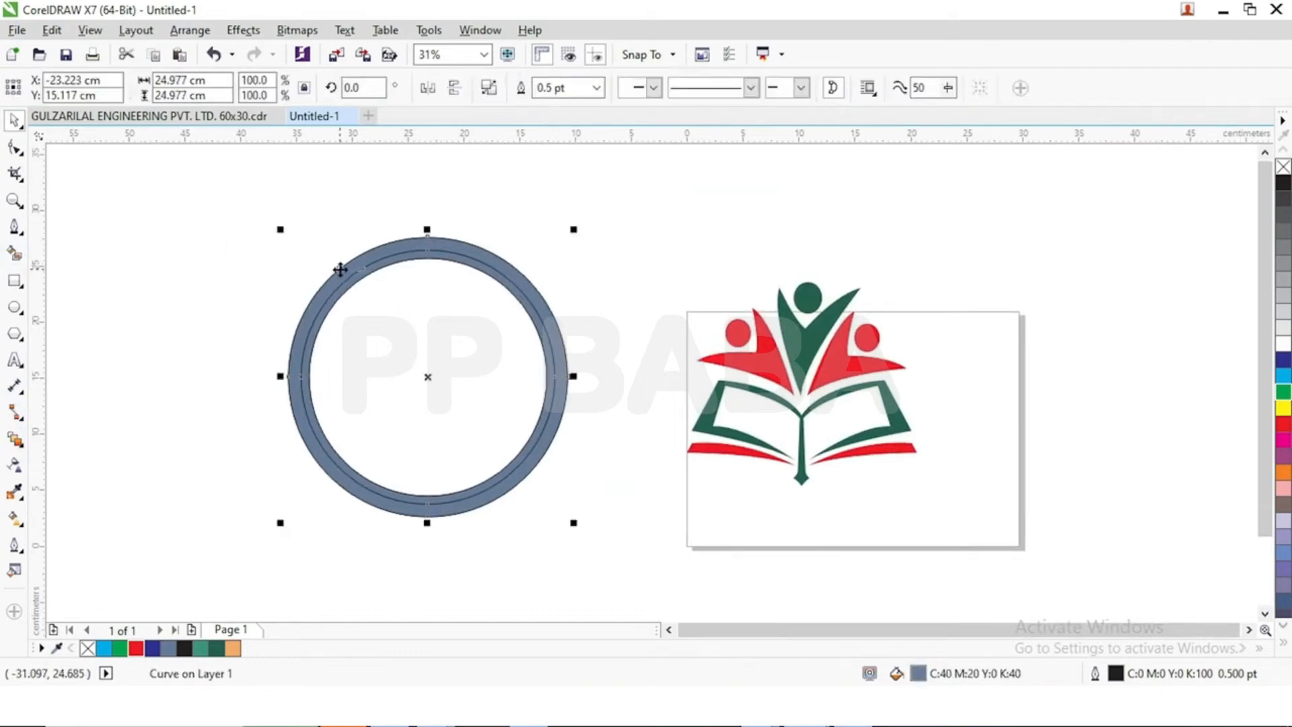
left_click(261, 425)
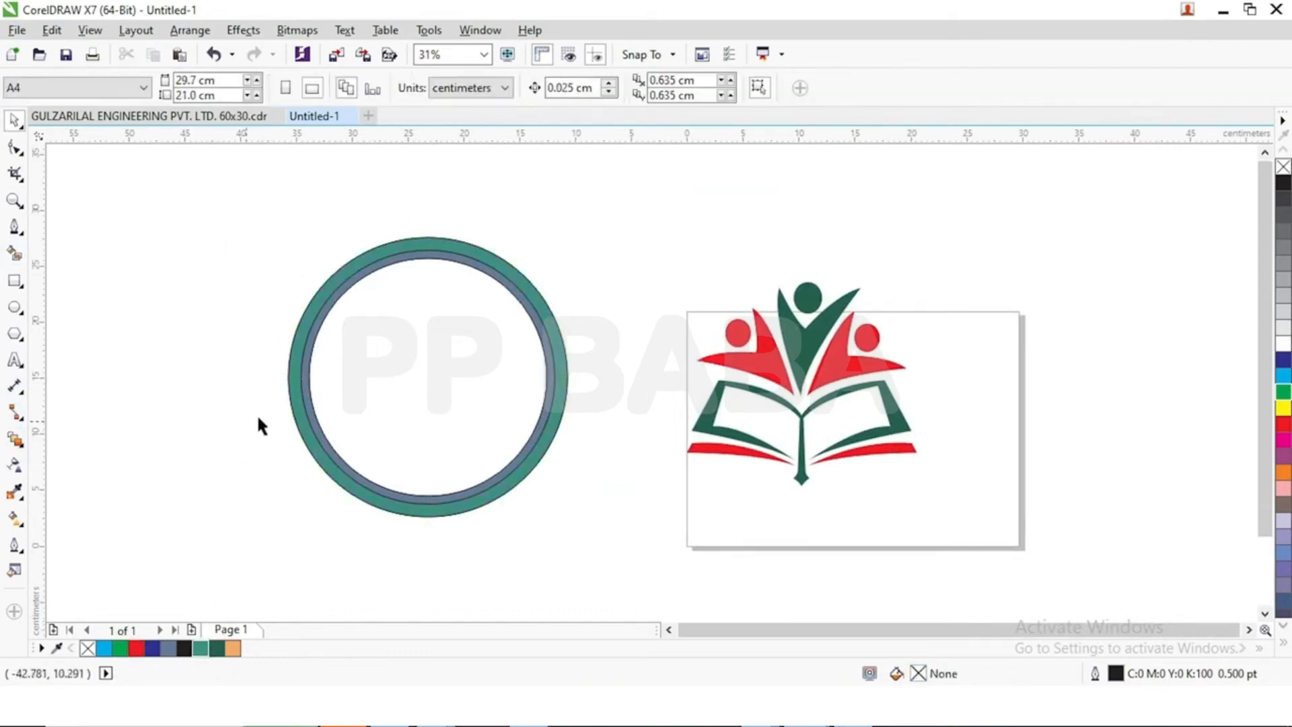
left_click(341, 304)
left_click(216, 648)
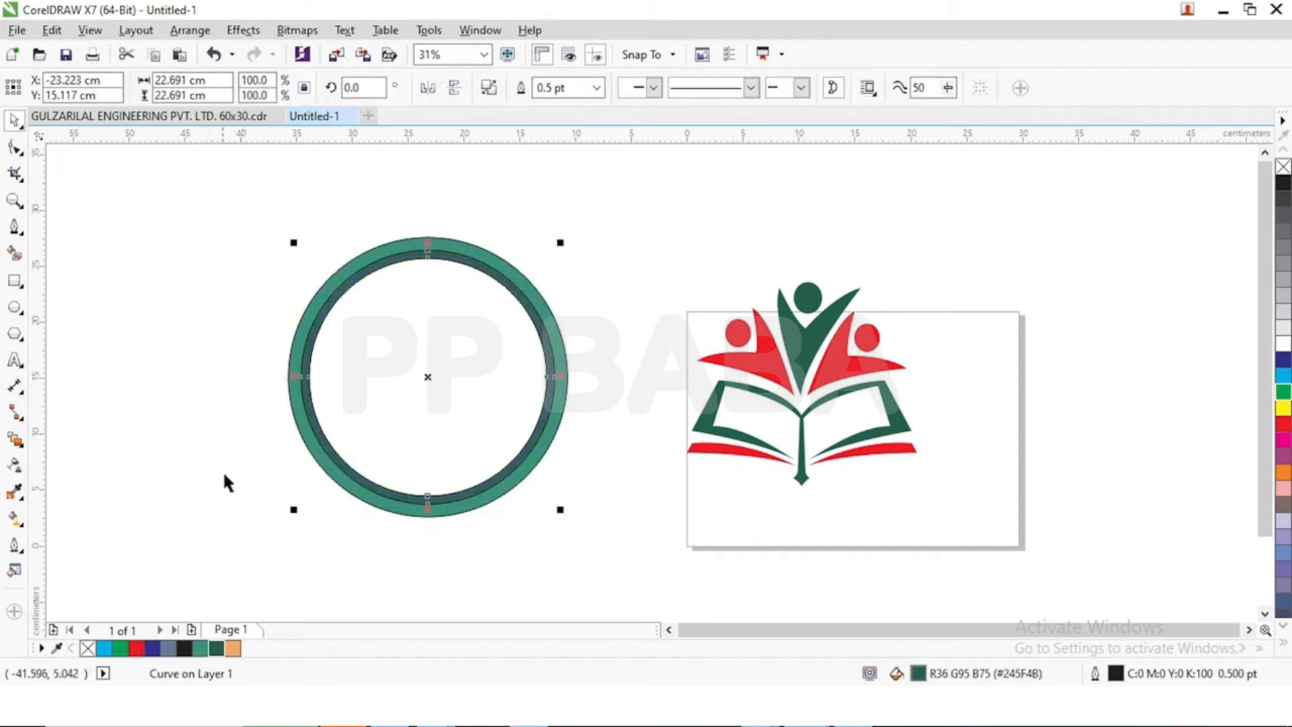
- Remove the outlines from all the ring objects and group them
left_click(270, 252)
left_click_drag(237, 193, 609, 558)
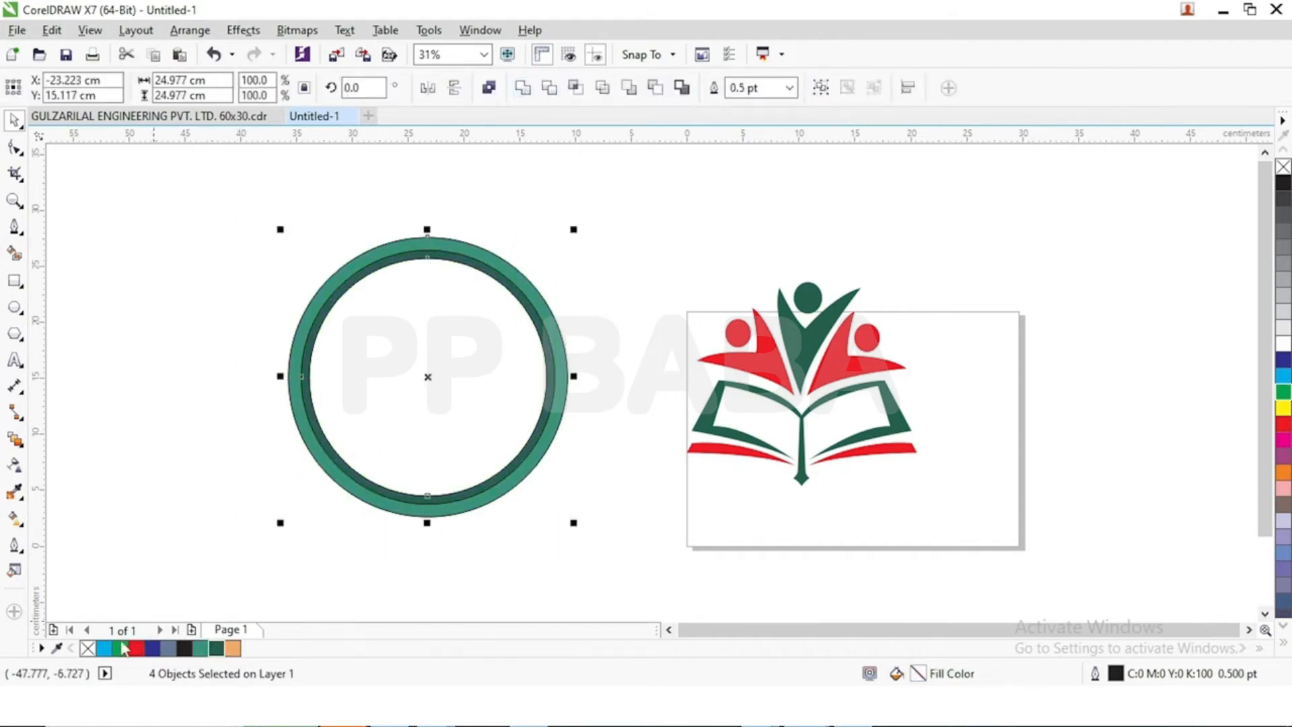
right_click(87, 648)
left_click(820, 88)
- Enlarge the ring group to about 30.8 cm in diameter and position it around the book and figures
left_click(632, 199)
left_click_drag(534, 317, 857, 337)
left_click_drag(924, 443, 981, 578)
left_click_drag(934, 489, 854, 480)
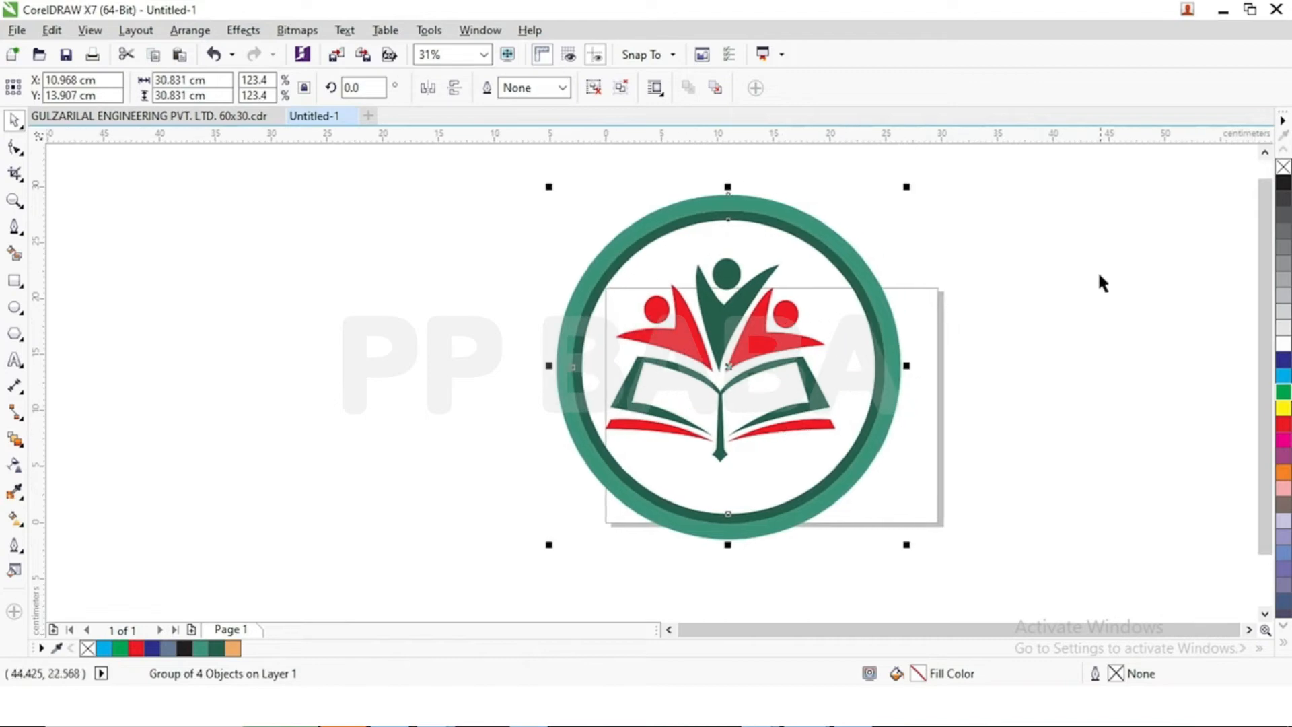
- Ungroup the rings and enlarge the dark green inner ring about its centre to about 29.1 cm
left_click(911, 280)
left_click(801, 242)
left_click(531, 224)
left_click(652, 247)
left_click_drag(888, 532, 891, 538)
scroll(895, 525, "up", 2)
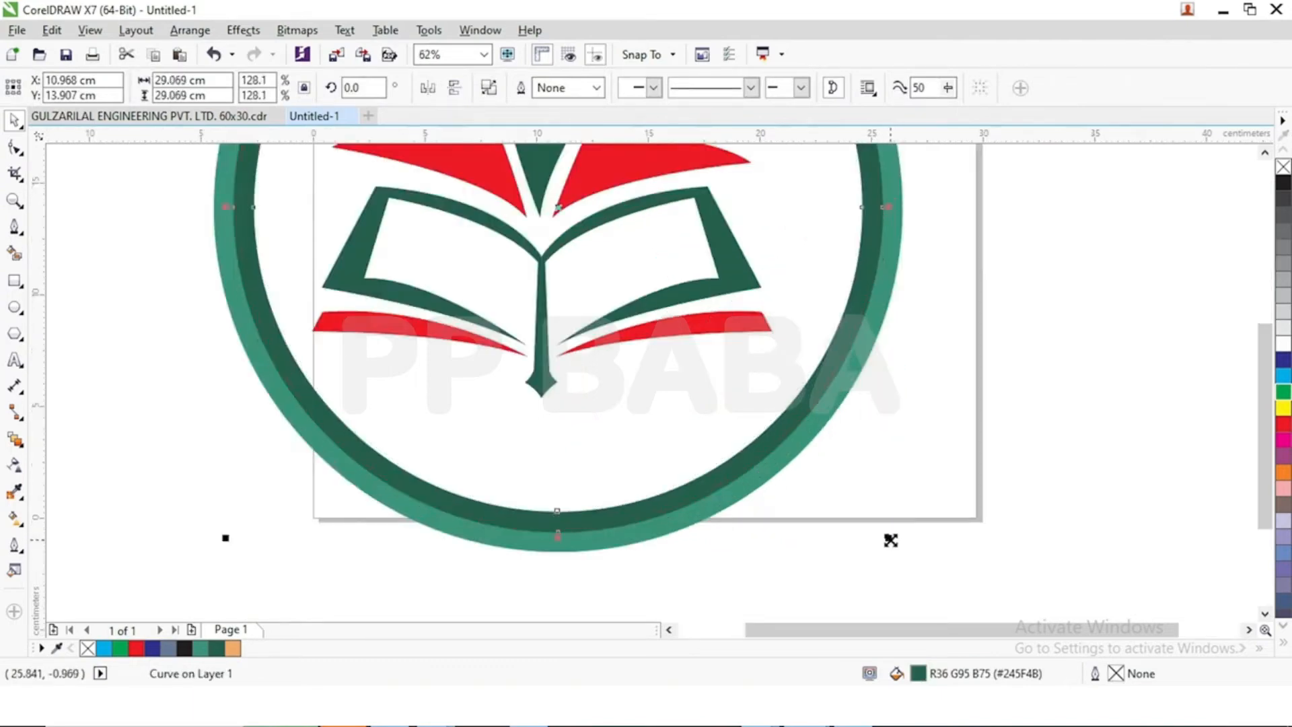
scroll(891, 537, "down", 1)
left_click(882, 529)
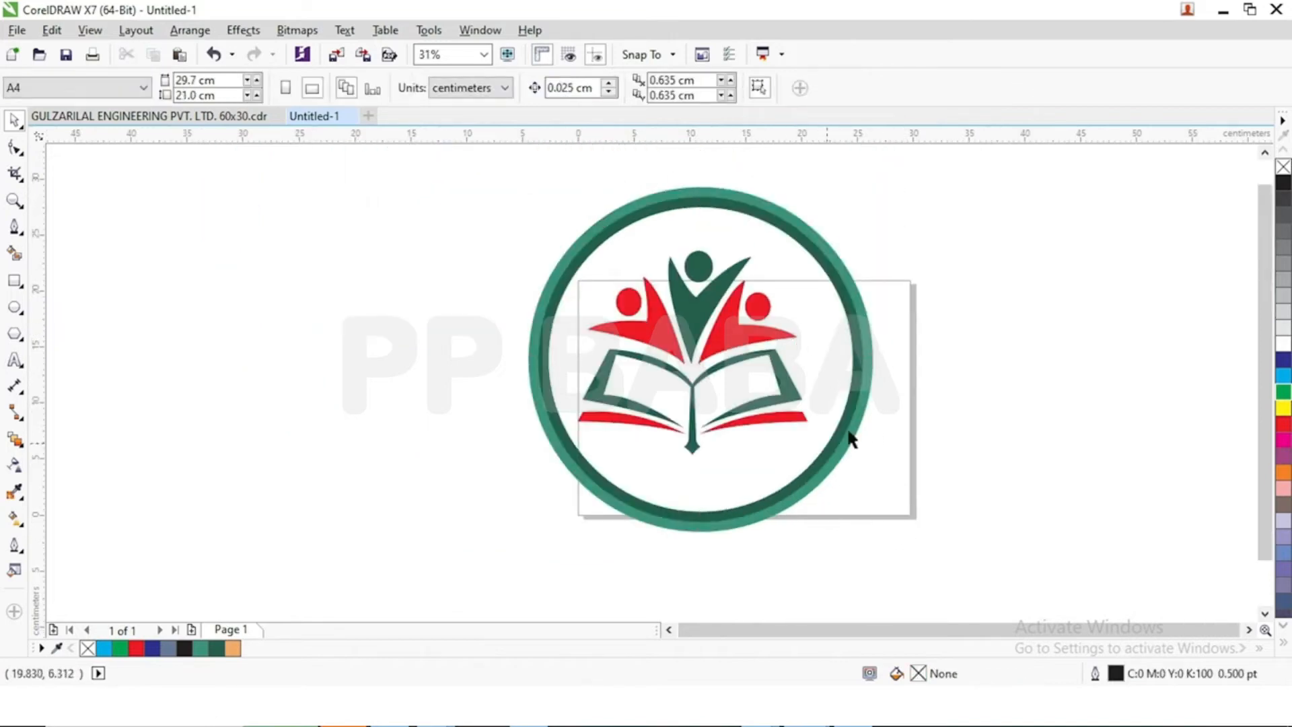
- Delete the leftover unfilled circles lying over the logo inside the rings
left_click(874, 358)
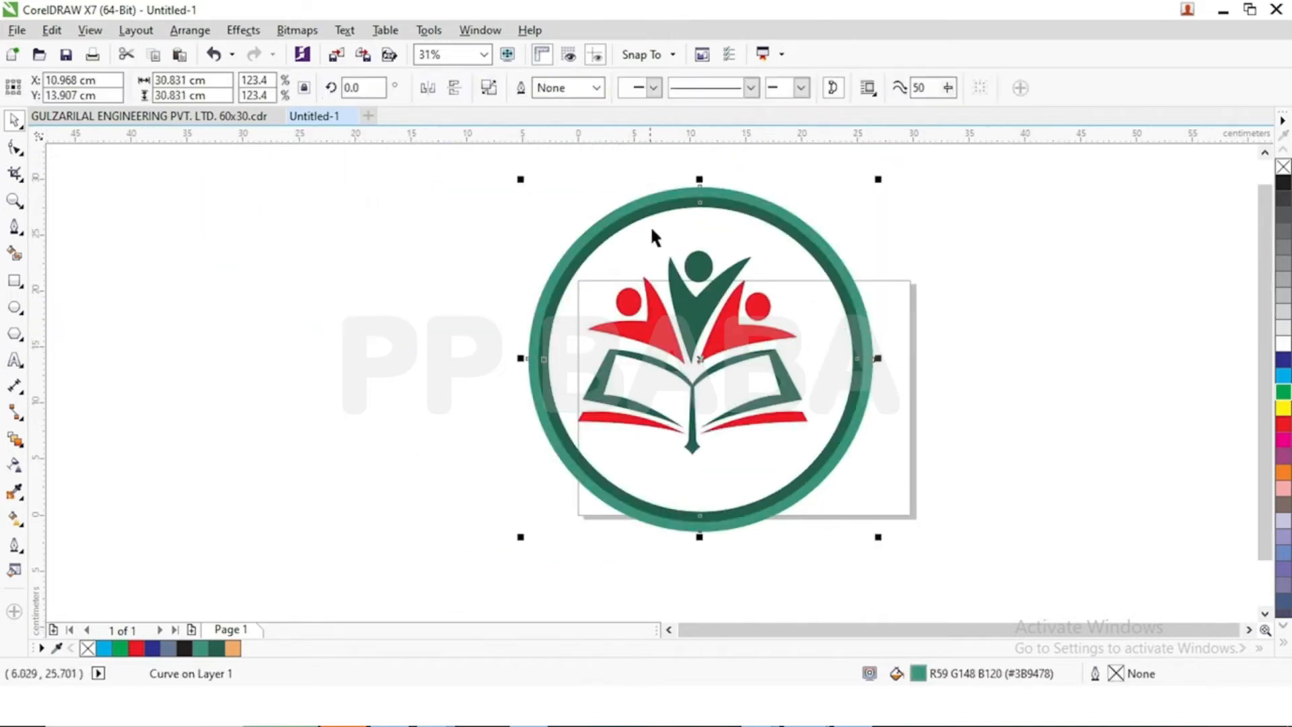
left_click(687, 297)
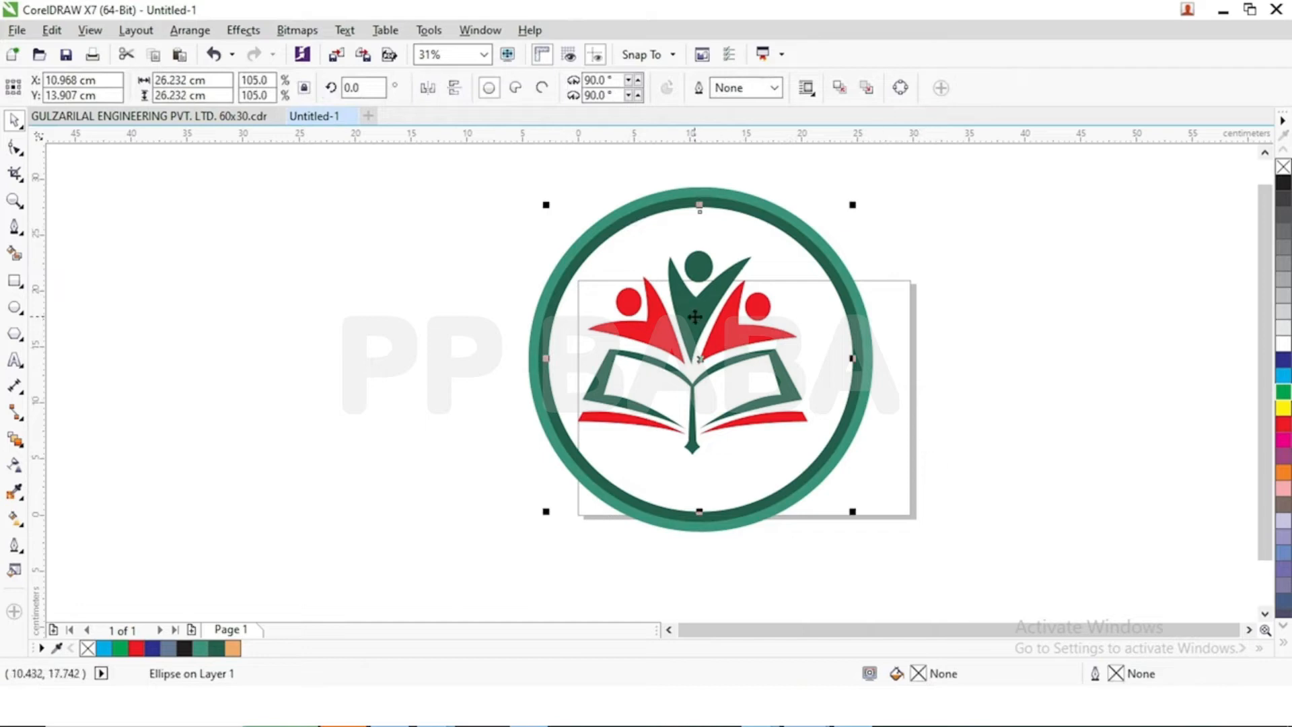
left_click_drag(694, 316, 792, 318)
key("Delete")
left_click(679, 289)
key("Delete")
left_click_drag(1045, 466, 555, 229)
left_click_drag(689, 303, 1008, 303)
key("Delete")
- Group the book and figures and move the group outside the rings, to their right
left_click_drag(1001, 464, 518, 214)
left_click_drag(960, 470, 537, 219)
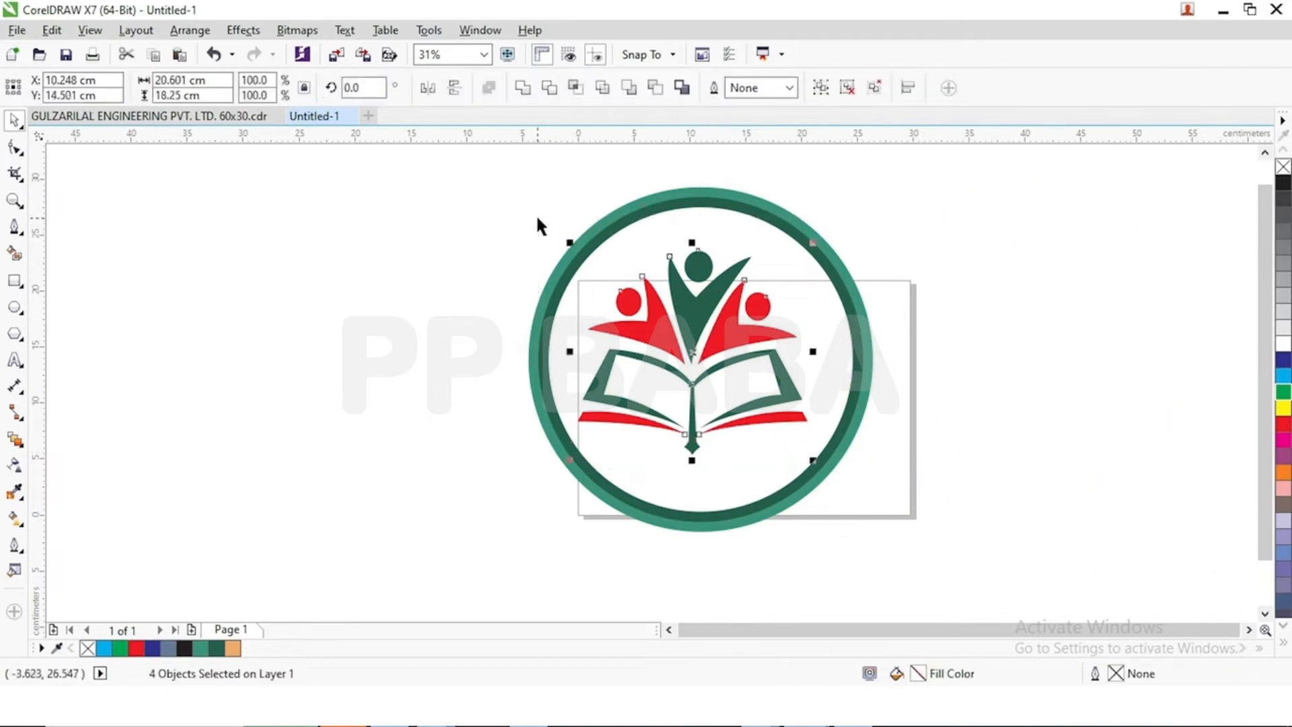
left_click(820, 88)
left_click_drag(699, 269, 1100, 262)
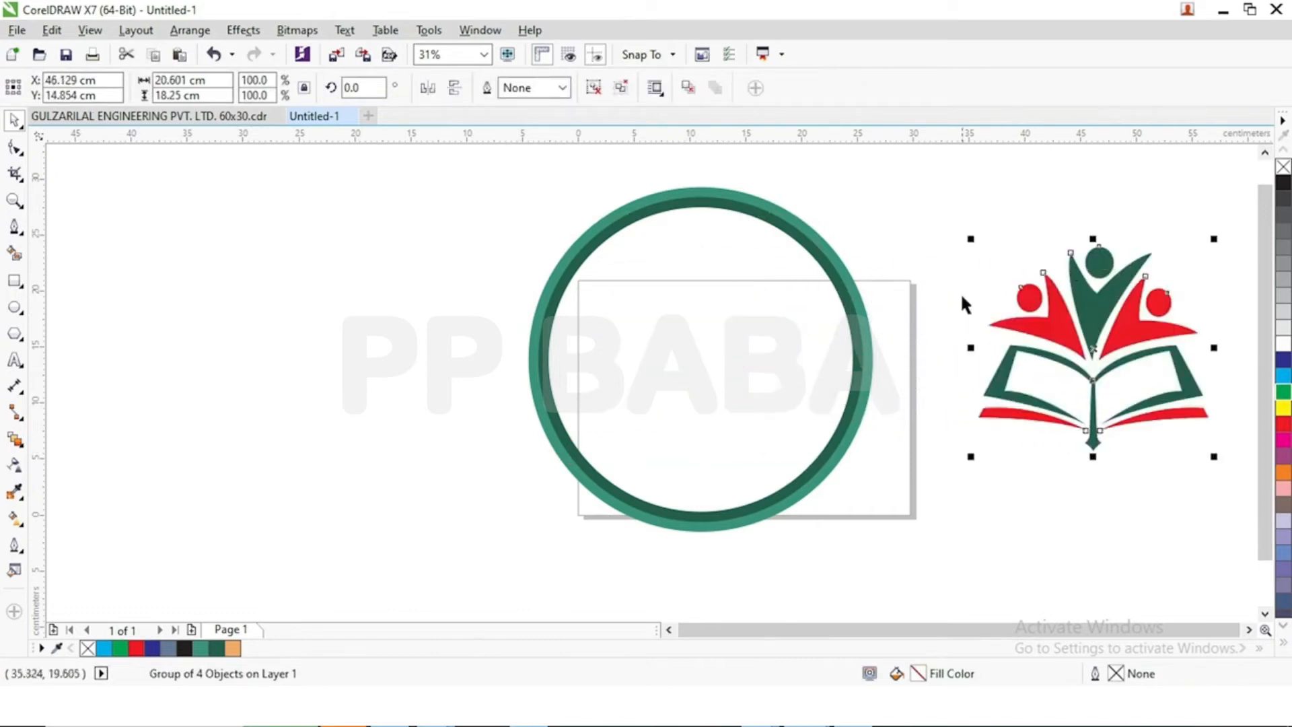
left_click_drag(941, 300, 849, 303)
left_click_drag(769, 339, 734, 346)
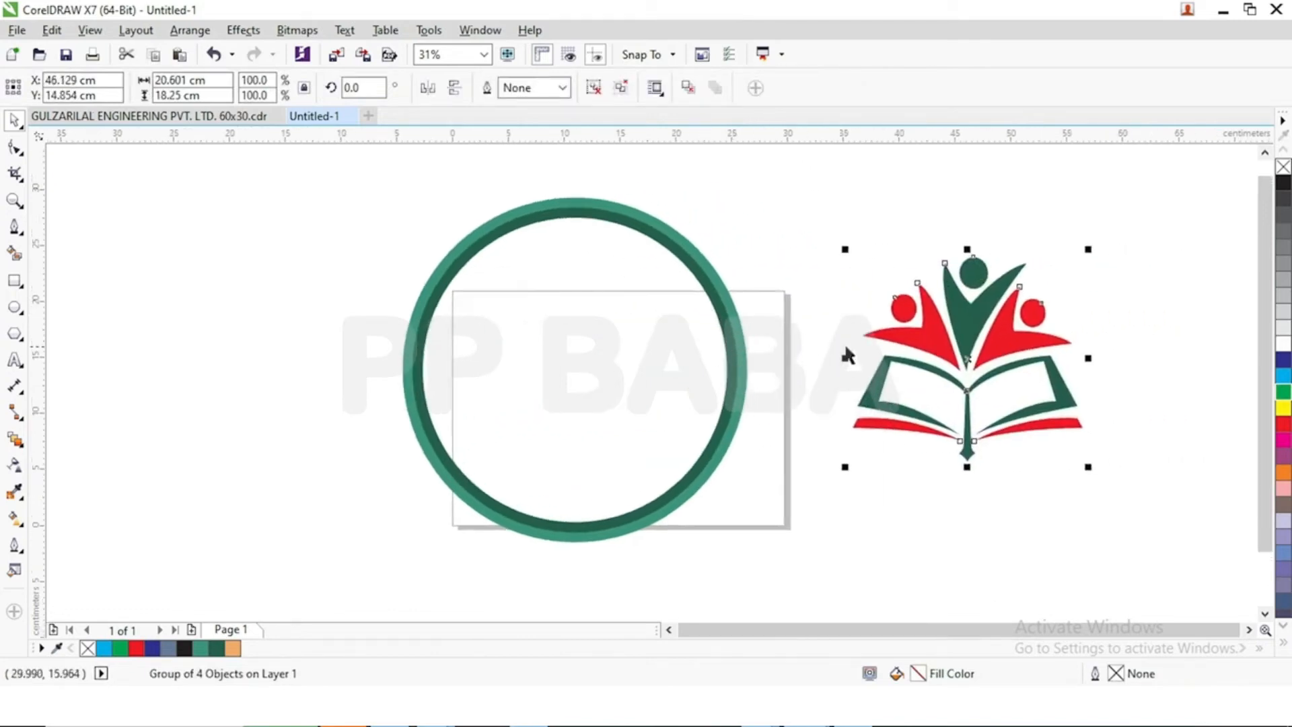
- Draw a rectangle about 13.6 × 14.8 cm across the right side of the rings and set the drawing units to inches
left_click(14, 280)
left_click_drag(634, 272, 788, 439)
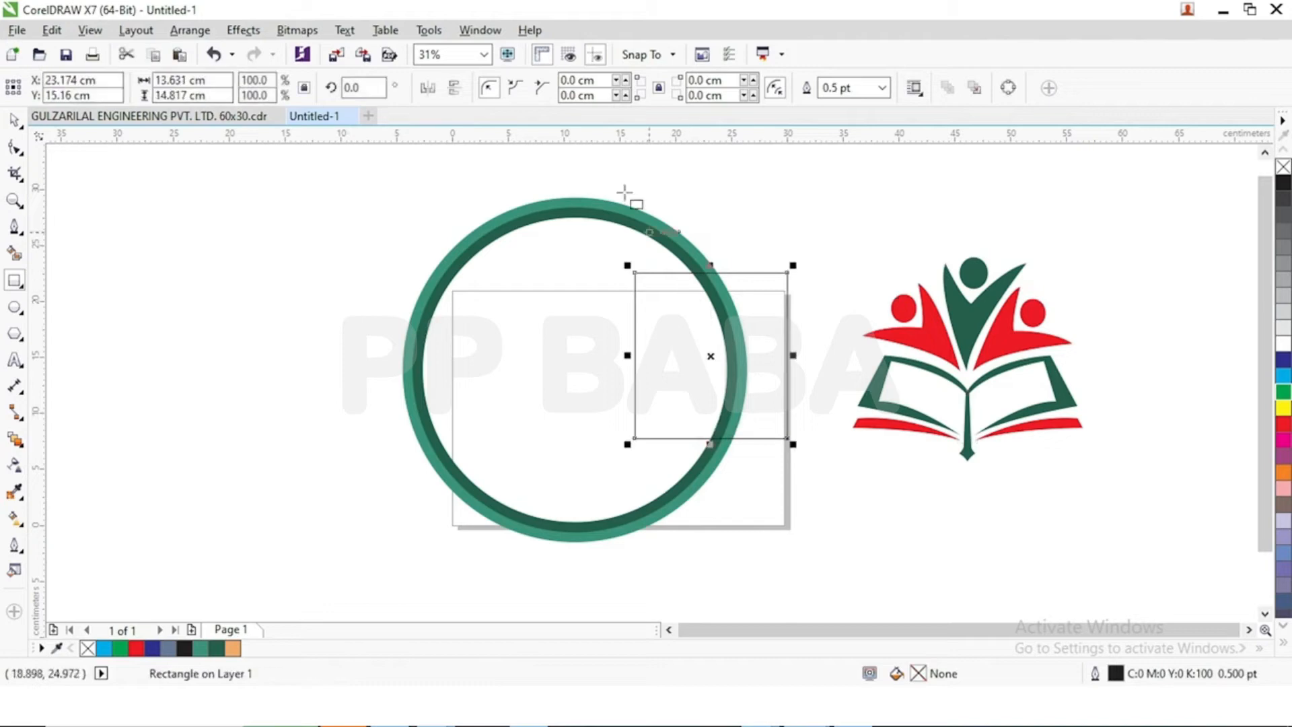
left_click(14, 120)
left_click(471, 87)
left_click(450, 109)
- Group the two green rings and align the rectangle's vertical centre with theirs
left_click(738, 293)
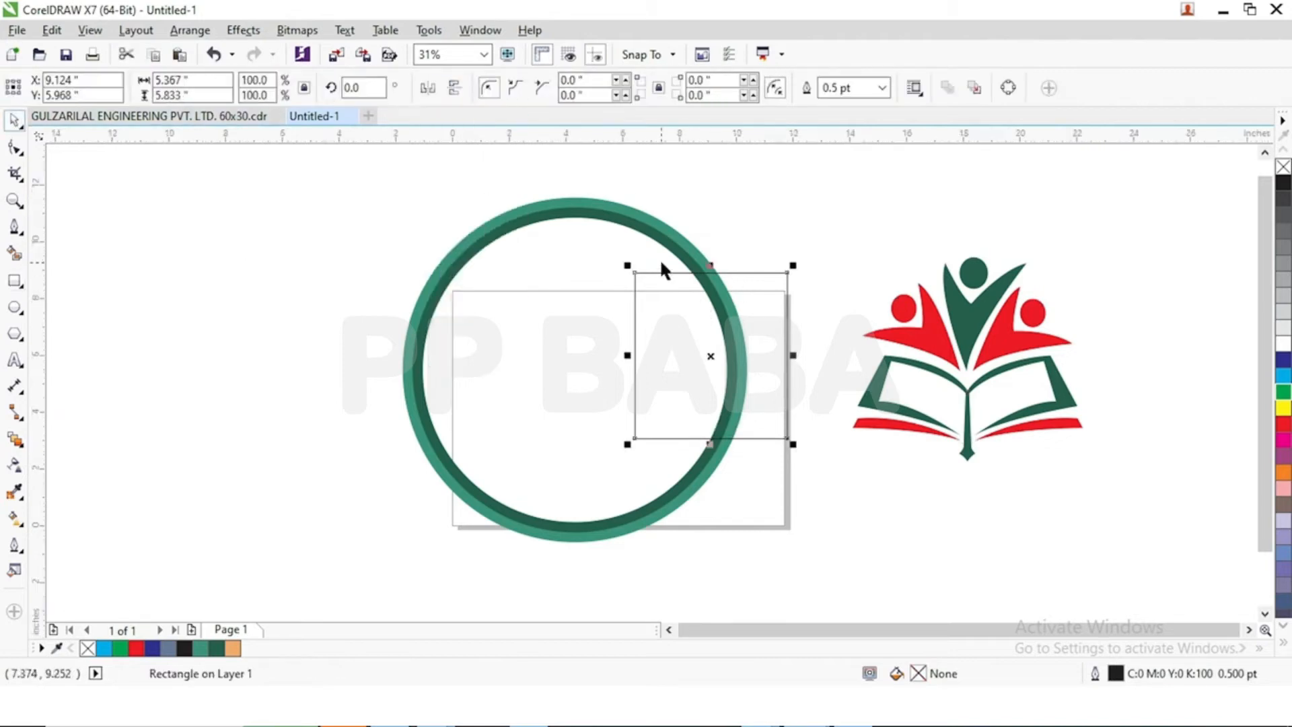
left_click(604, 222, "shift")
left_click(419, 261)
left_click_drag(323, 163, 747, 549)
left_click(785, 285)
left_click(681, 243, "shift")
key("e")
- Trim the rings with the rectangle to open a gap on their right side, and delete the rectangle
left_click(713, 217)
left_click(702, 287)
left_click(695, 254, "shift")
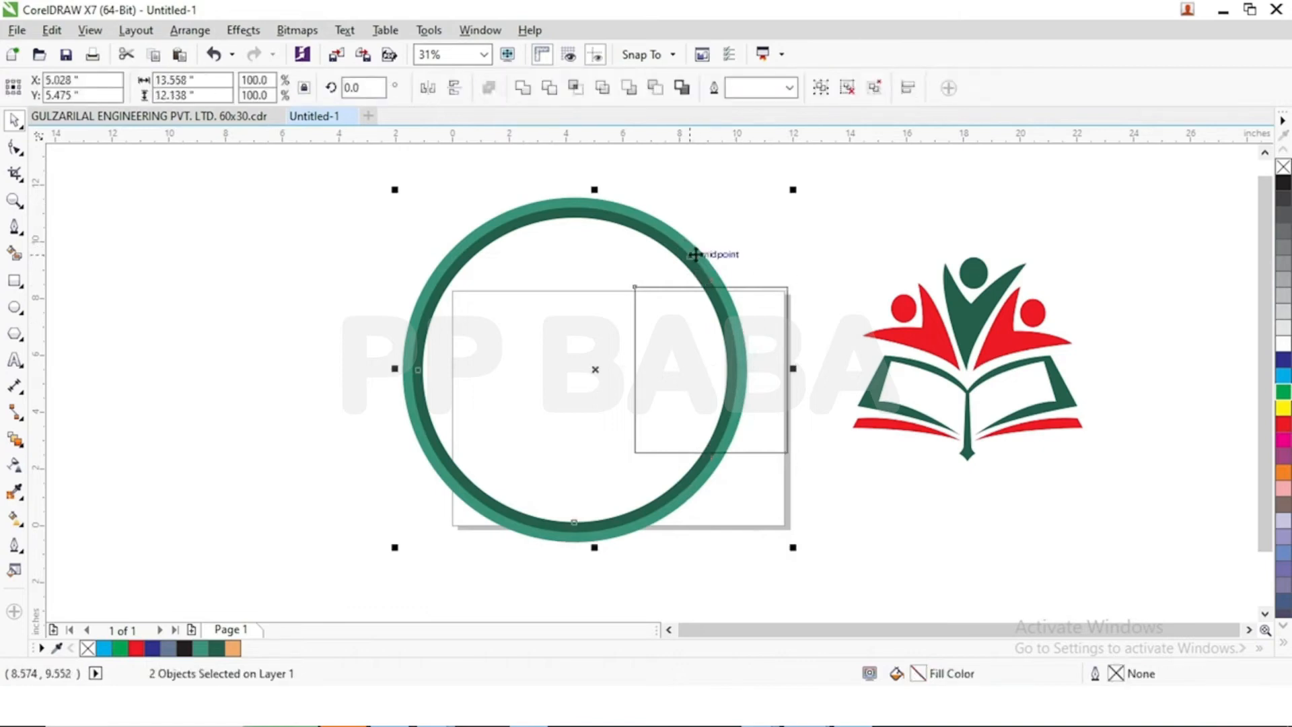
left_click(552, 92)
left_click(771, 224)
left_click(739, 347)
key("Delete")
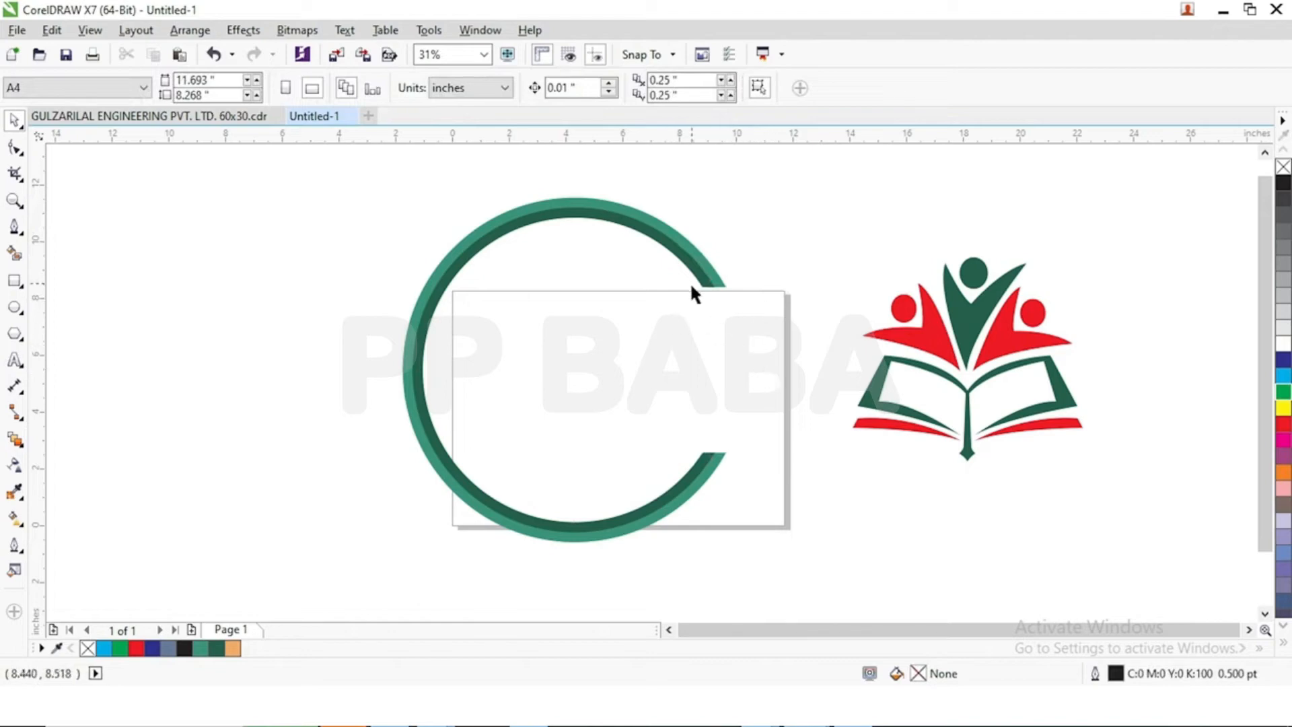
- Set the page size to 13 × 13 inches
scroll(681, 284, "up", 2)
scroll(680, 284, "down", 2)
left_click_drag(326, 190, 763, 531)
left_click(265, 287)
left_click_drag(220, 81, 120, 105)
type("133")
key("BackSpace")
key("Tab")
type("13")
key("Return")
- Centre the trimmed ring group on the page
left_click_drag(396, 189, 753, 566)
key("p")
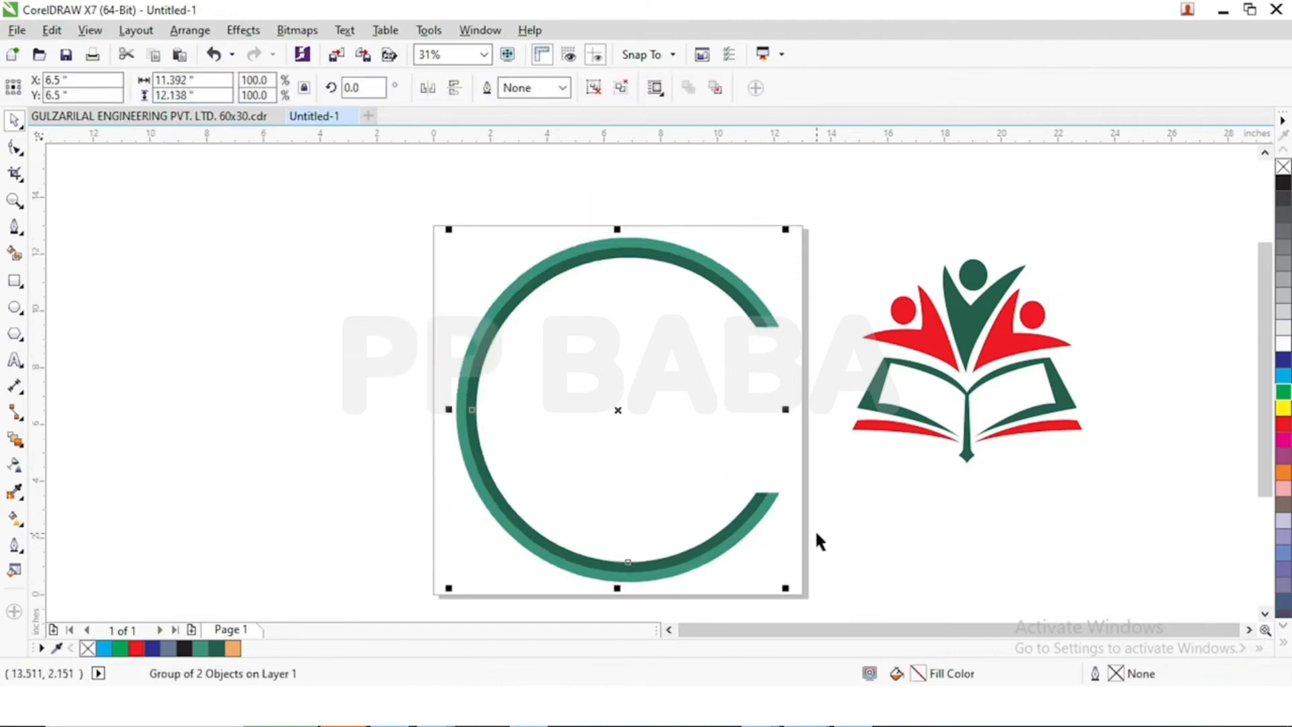
left_click(814, 529)
- Draw a closed four-sided outline about 1.08 × 0.88 inches over the cut upper end of the rings
scroll(775, 468, "up", 2)
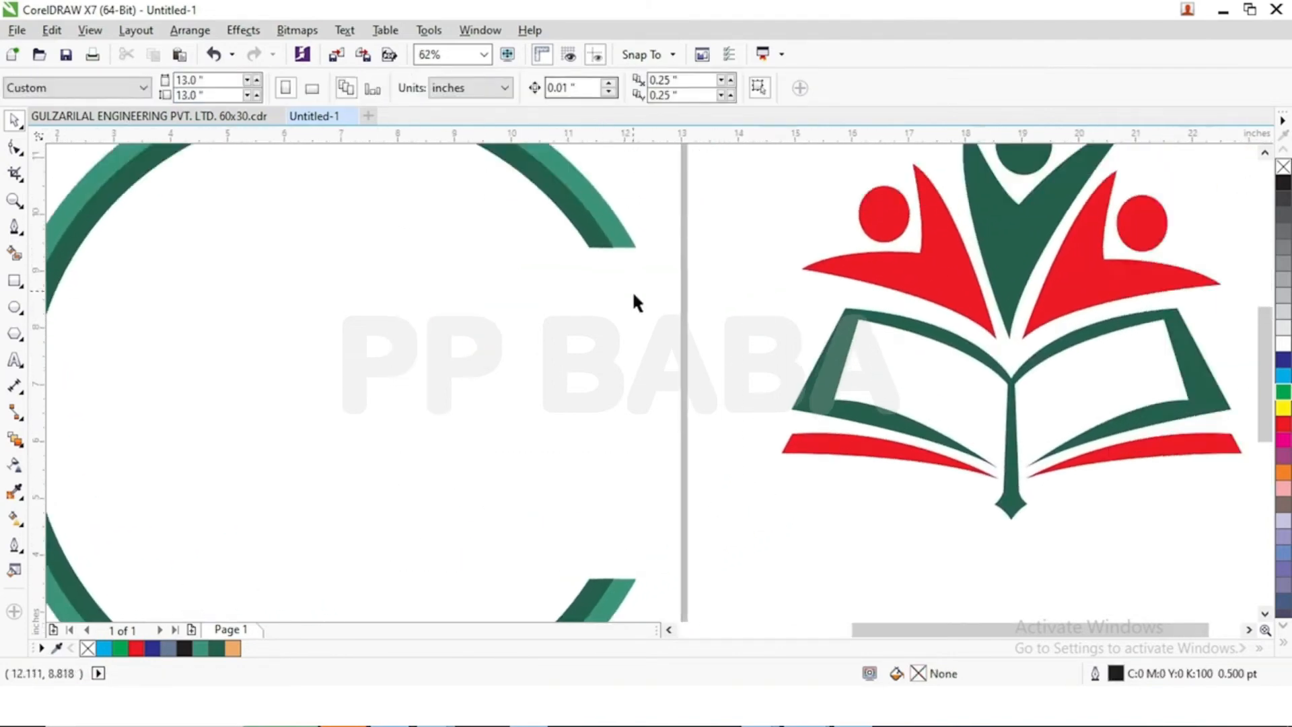
left_click_drag(634, 294, 587, 410)
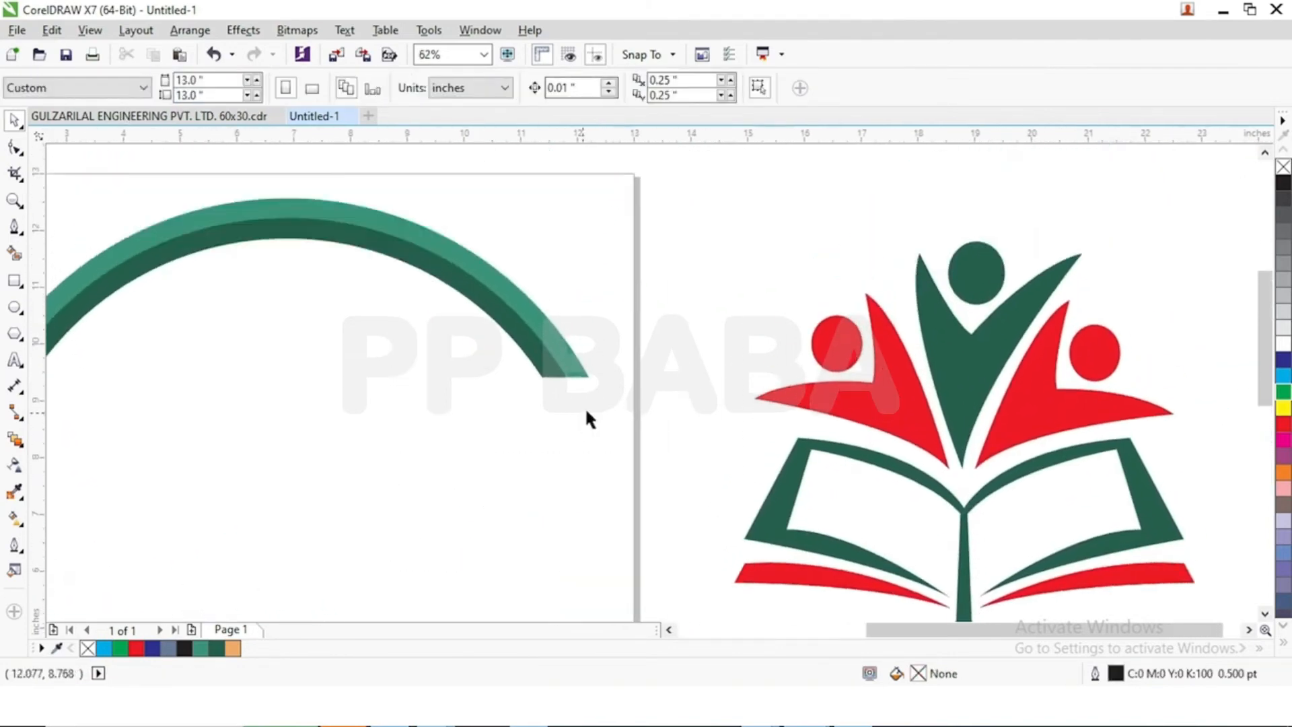
left_click(14, 229)
left_click(536, 370)
left_click(573, 352)
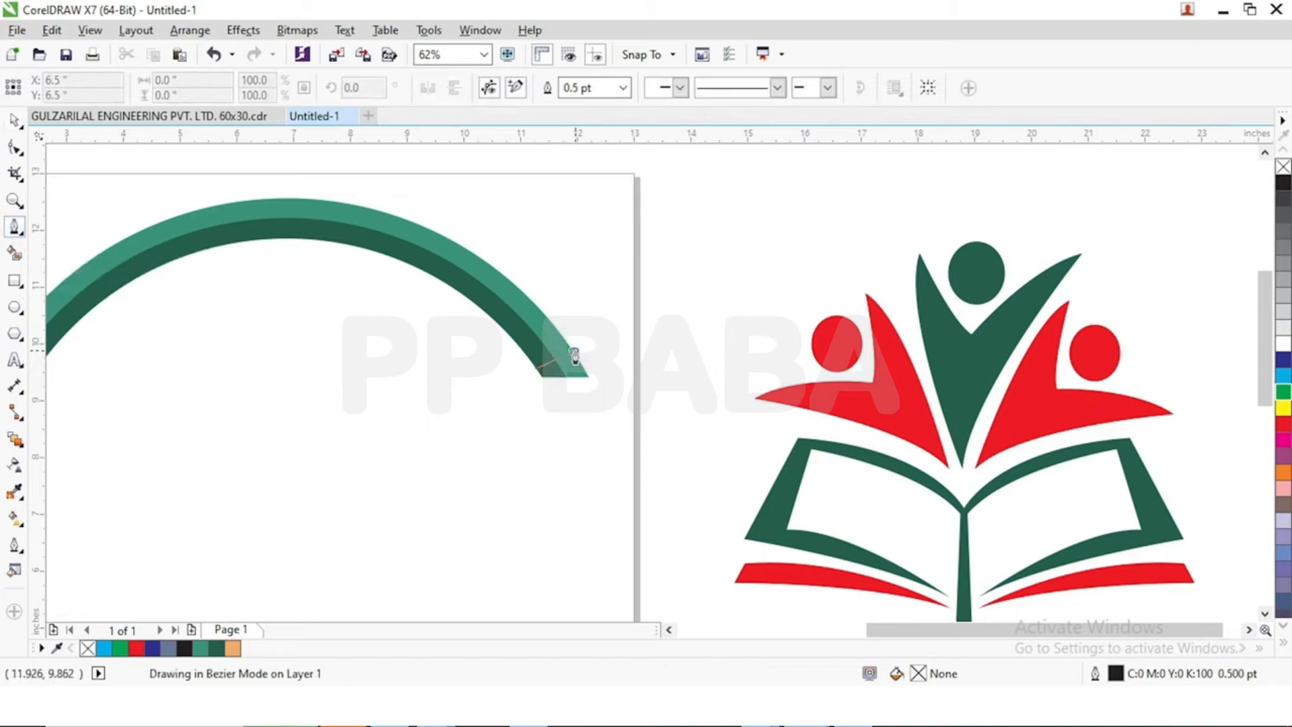
left_click(596, 391)
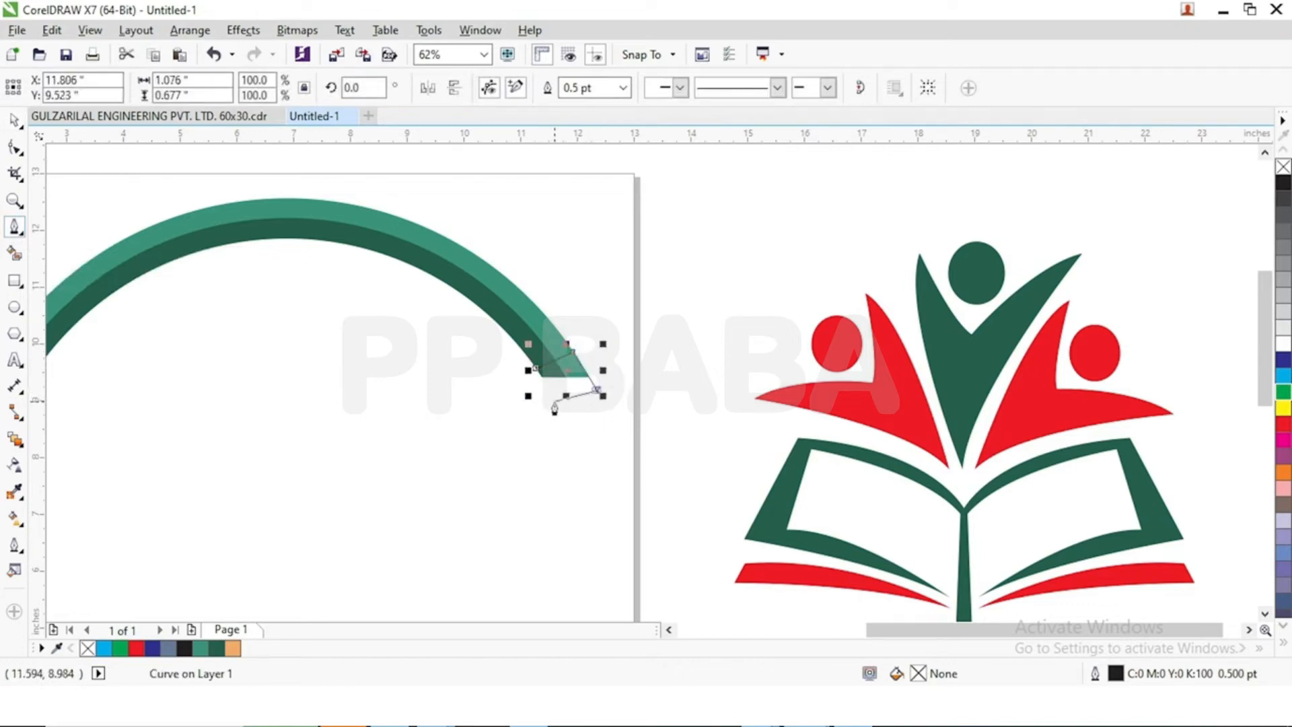
left_click(555, 406)
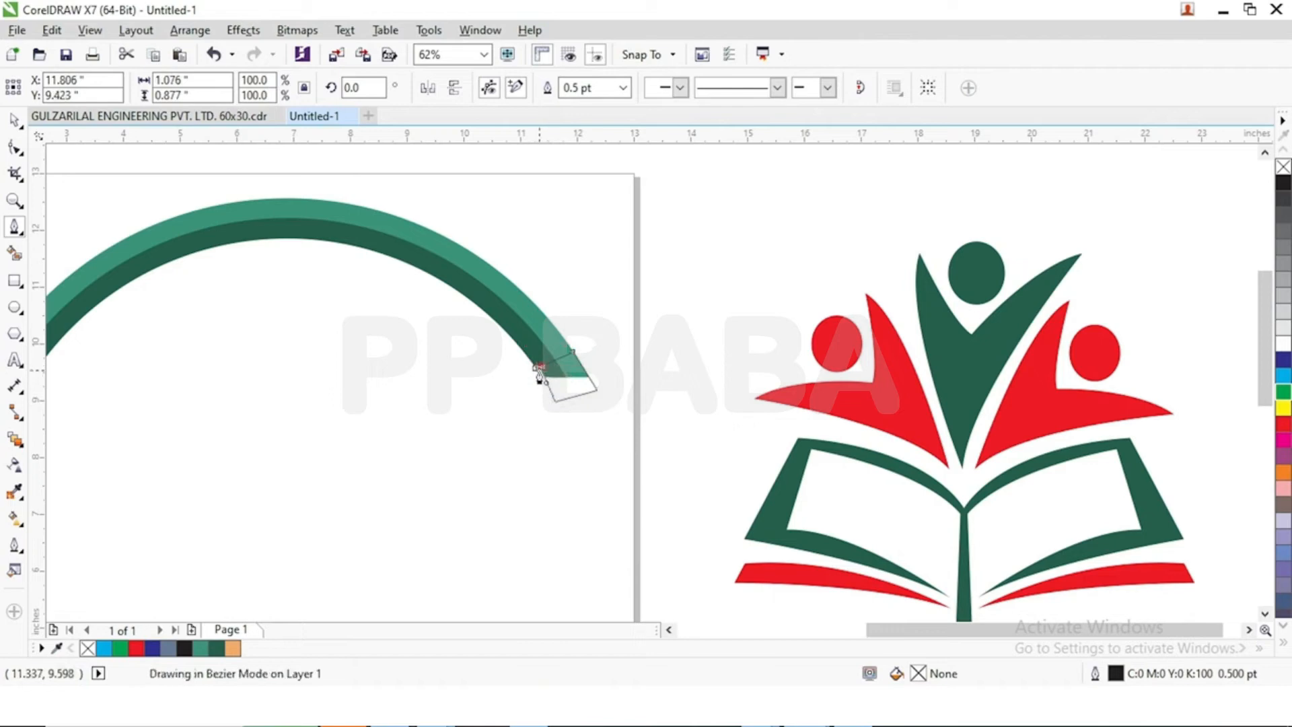
scroll(552, 369, "up", 3)
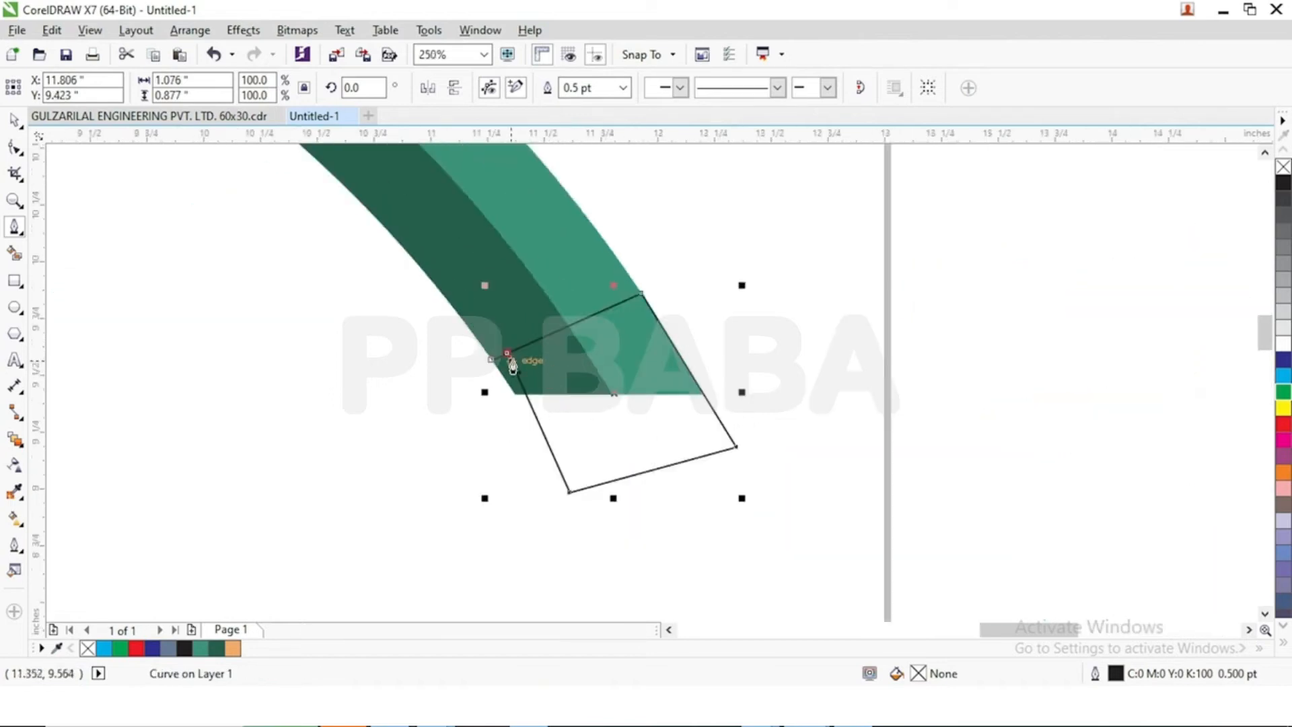
left_click(492, 363)
scroll(517, 371, "down", 1)
- Move the outline's two lower nodes inward to taper it into a blunt pencil tip
key("F10")
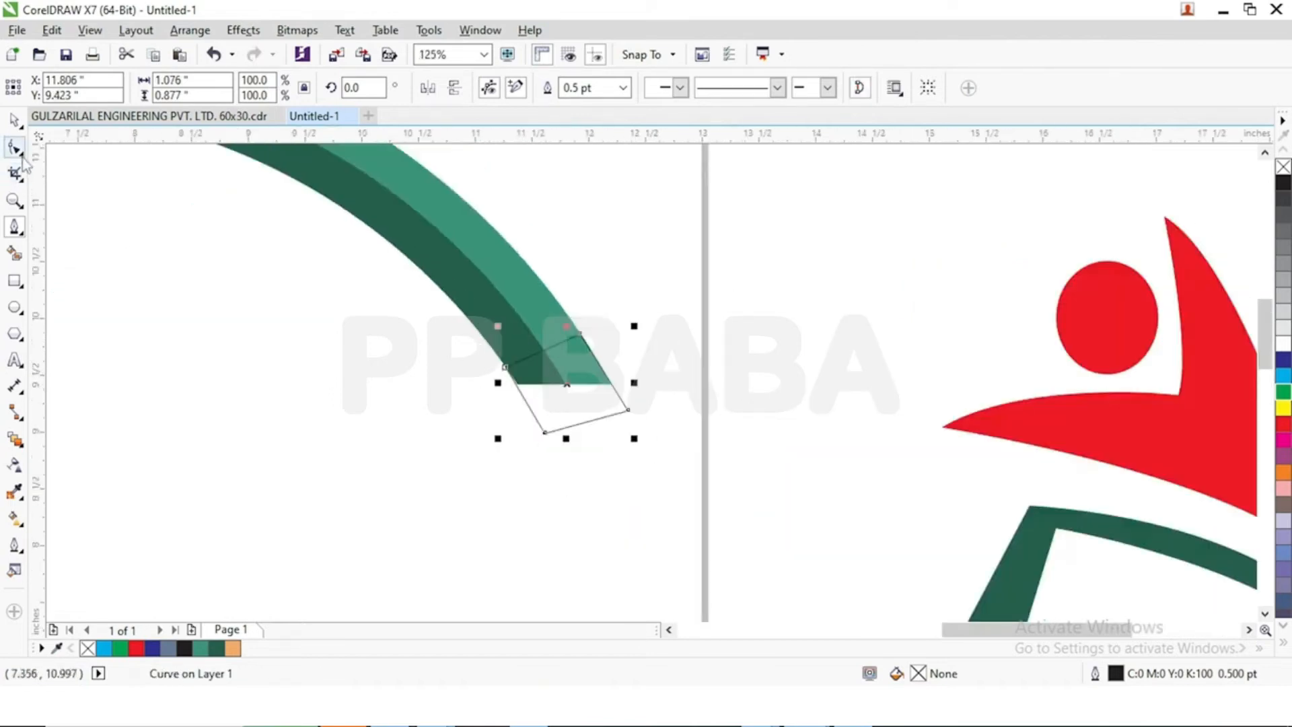
left_click(77, 146)
scroll(604, 398, "up", 2)
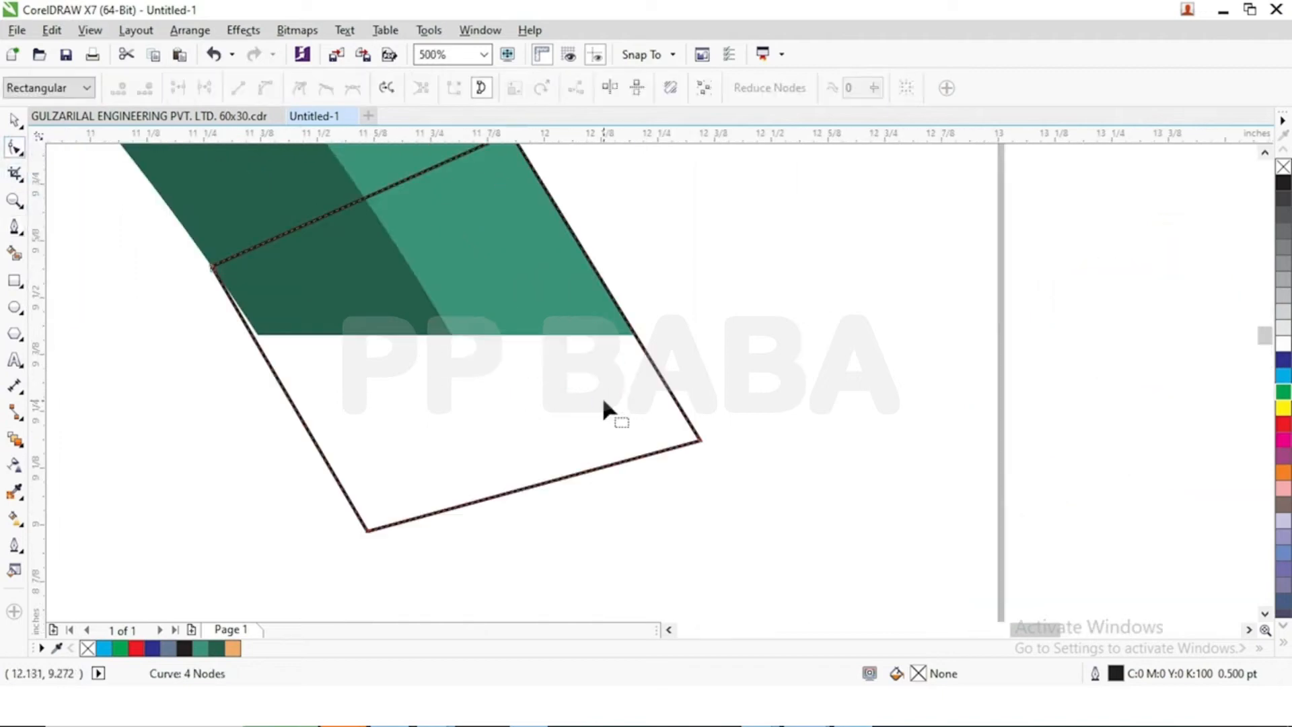
left_click(701, 442)
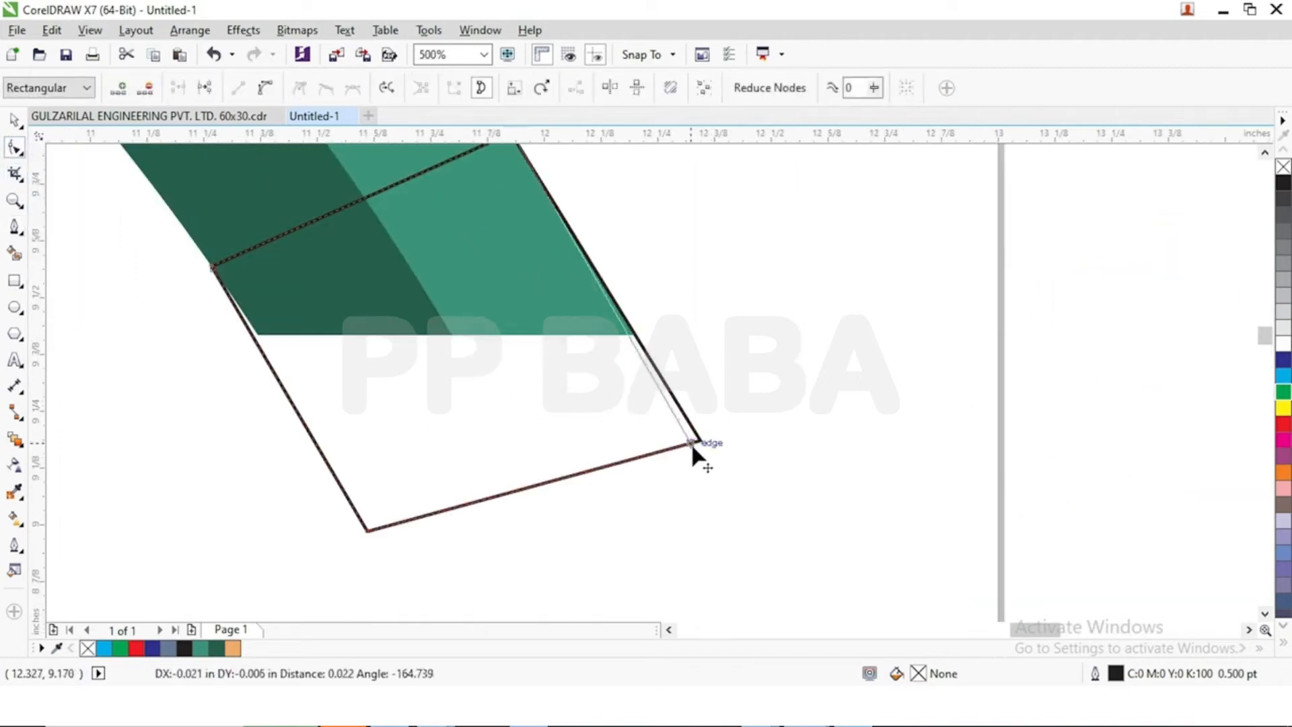
left_click_drag(699, 445, 651, 462)
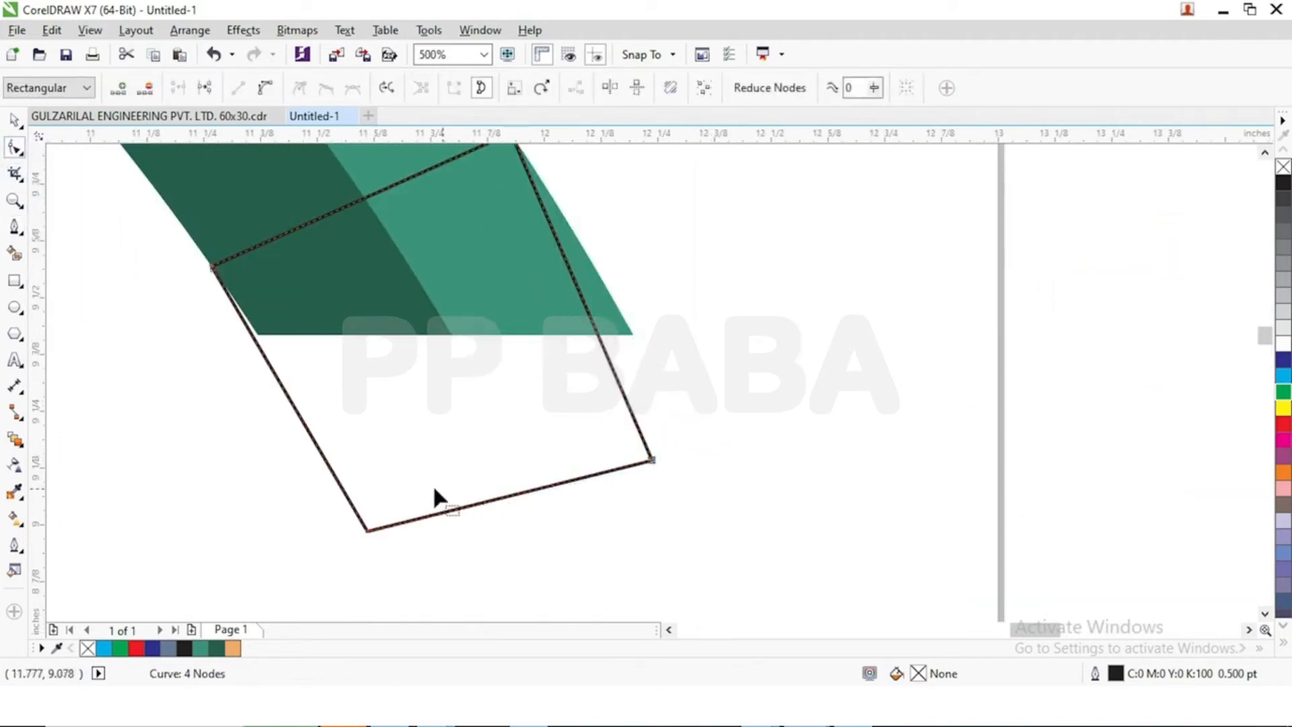
left_click_drag(362, 532, 454, 522)
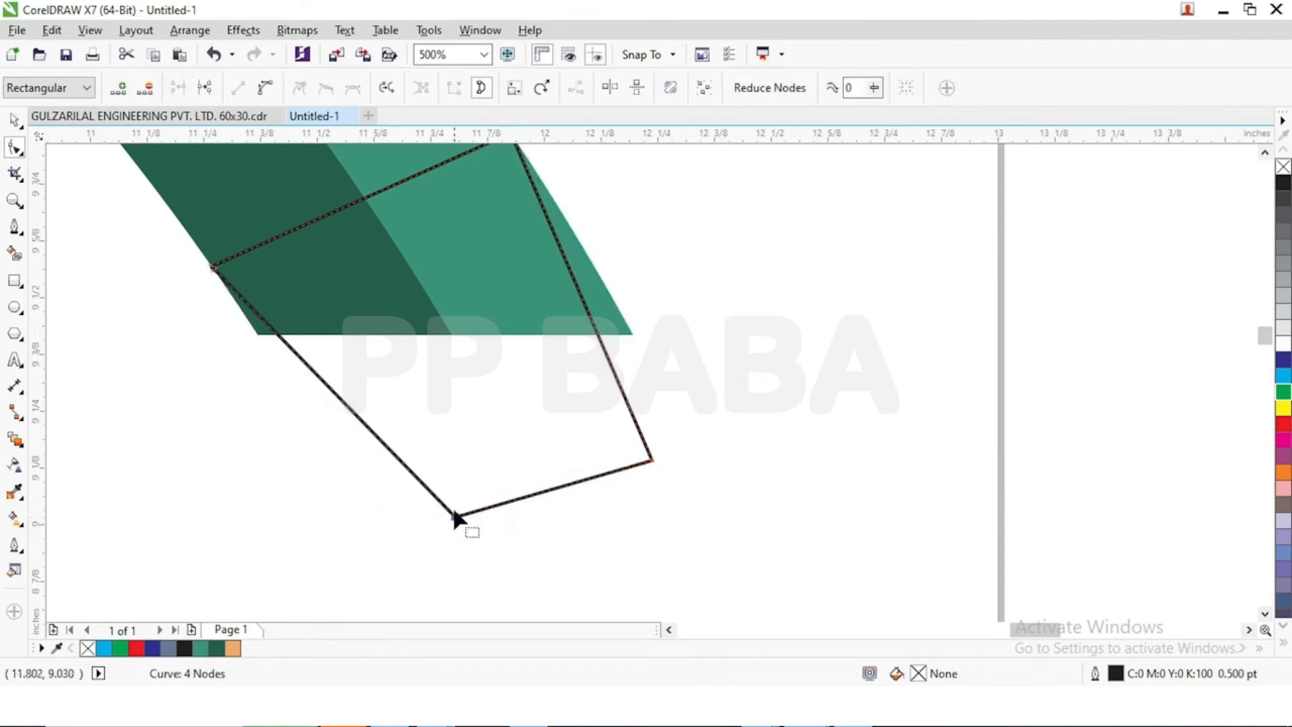
scroll(454, 521, "down", 1)
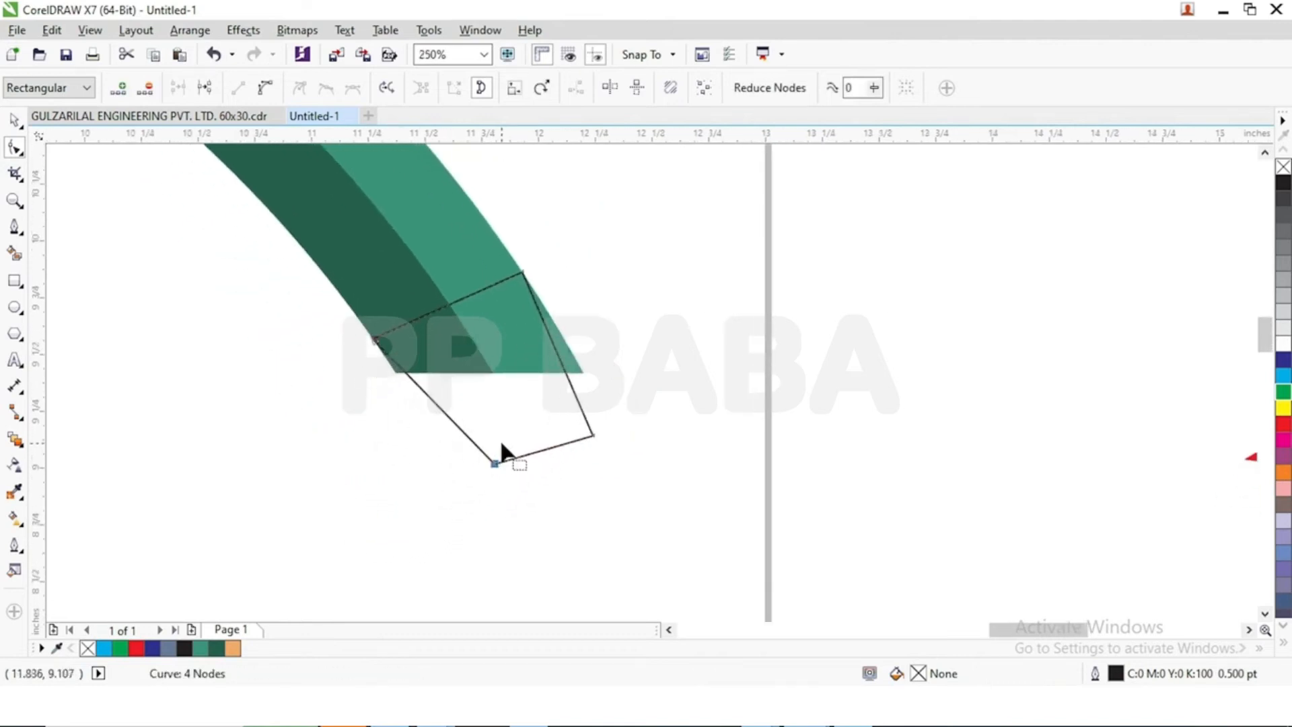
scroll(496, 452, "down", 1)
left_click_drag(497, 453, 502, 490)
scroll(504, 491, "up", 1)
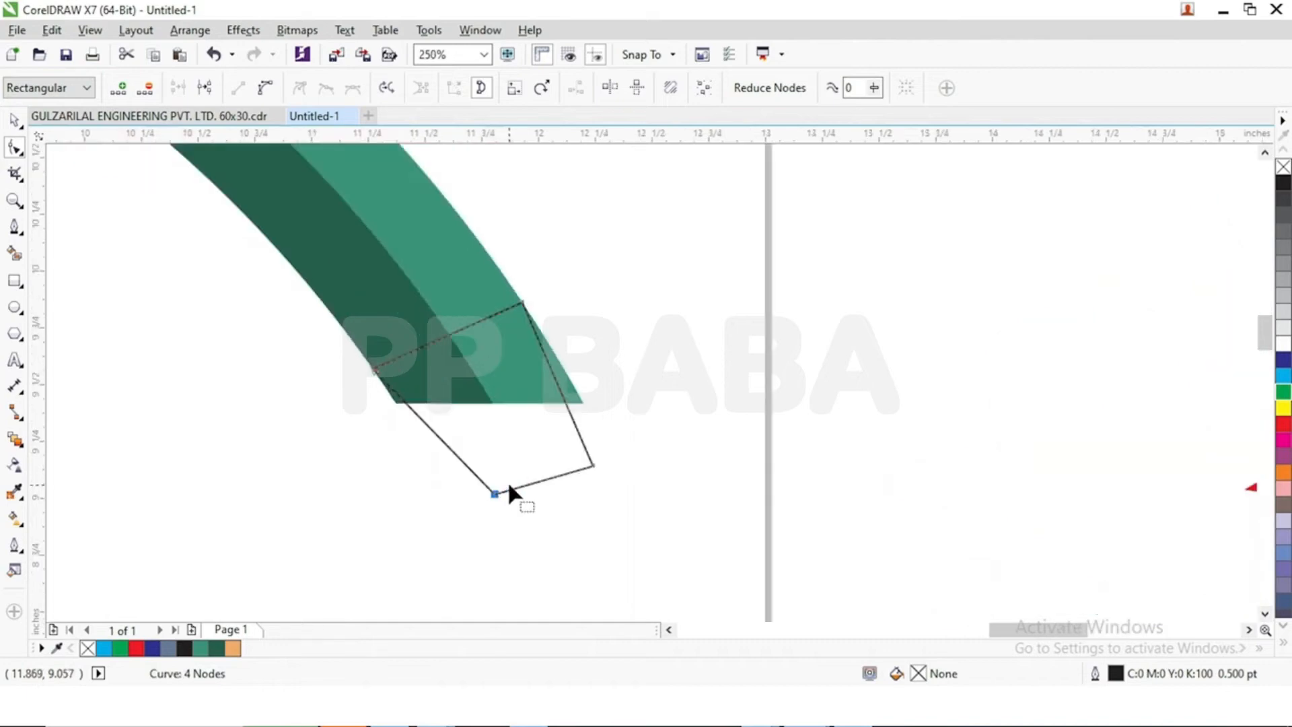
left_click_drag(593, 466, 583, 460)
left_click_drag(495, 494, 516, 485)
left_click_drag(584, 458, 567, 448)
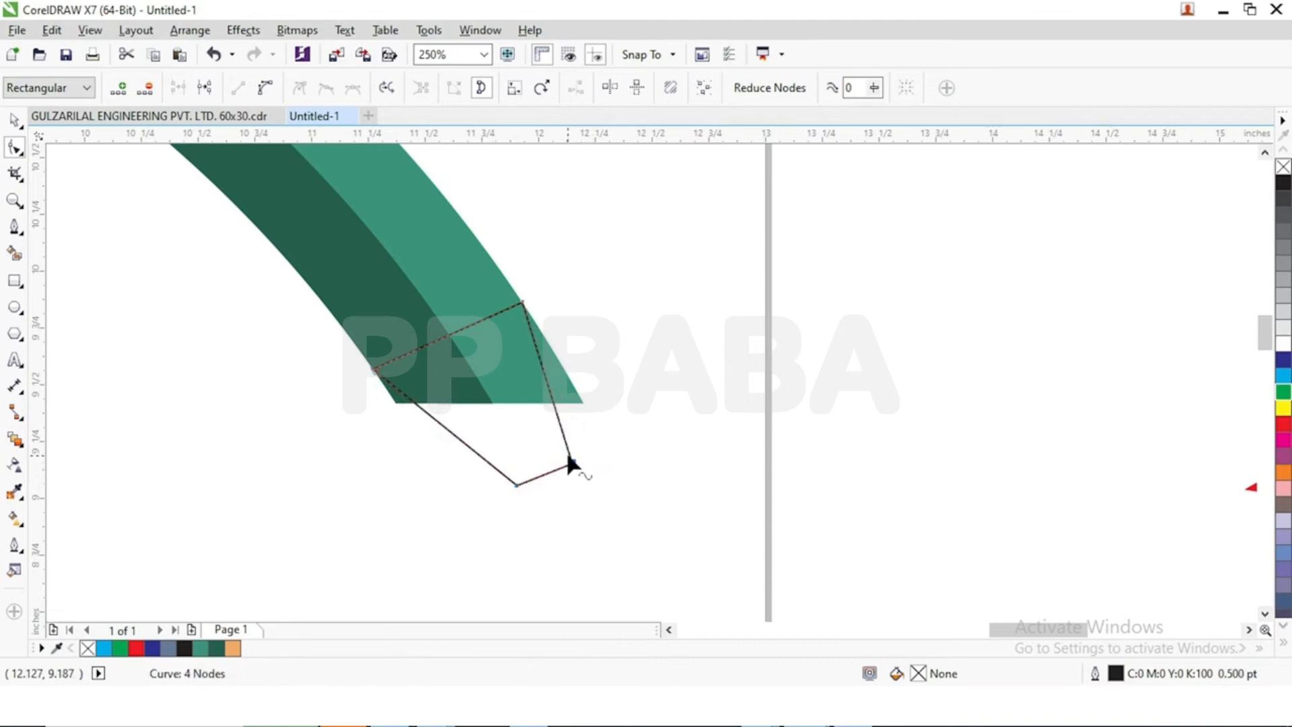
scroll(565, 447, "down", 1)
scroll(552, 460, "up", 1)
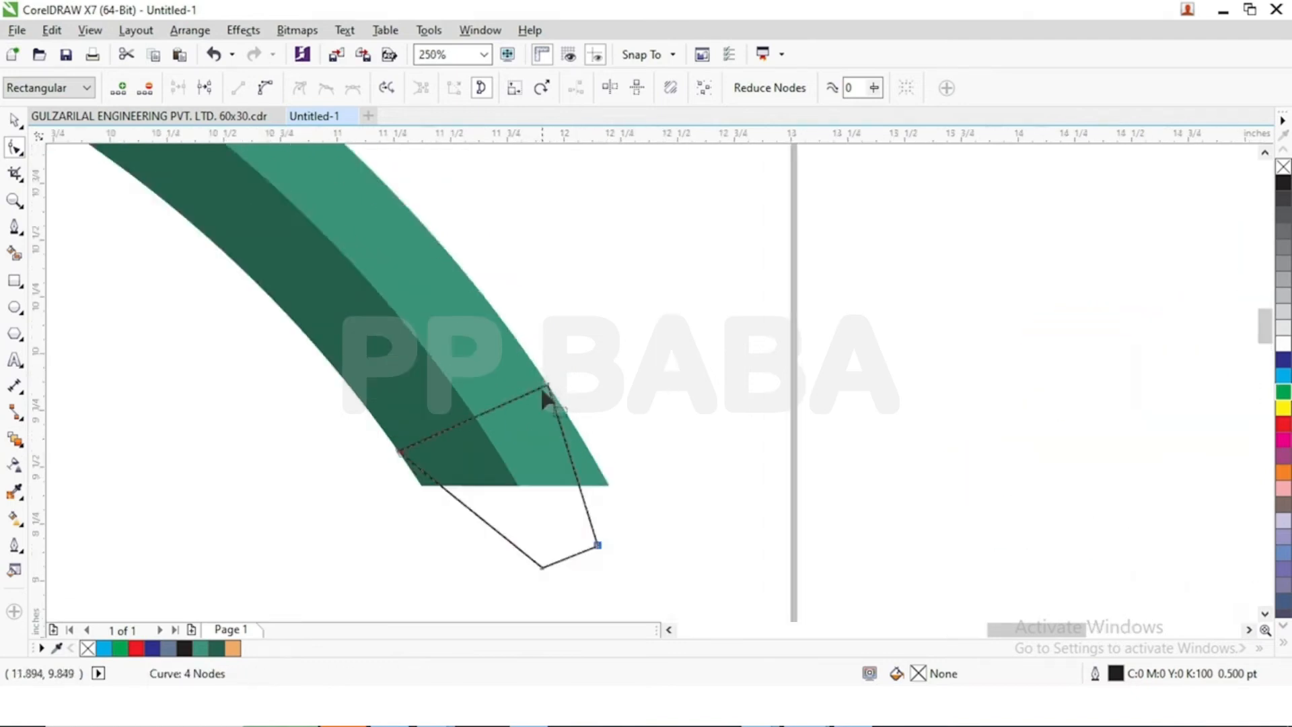
- Shift the outline's upper right node slightly up along the outer edge of the light green ring
left_click_drag(549, 389, 545, 378)
key("ctrl+z")
left_click_drag(547, 386, 541, 372)
left_click_drag(577, 530, 592, 469)
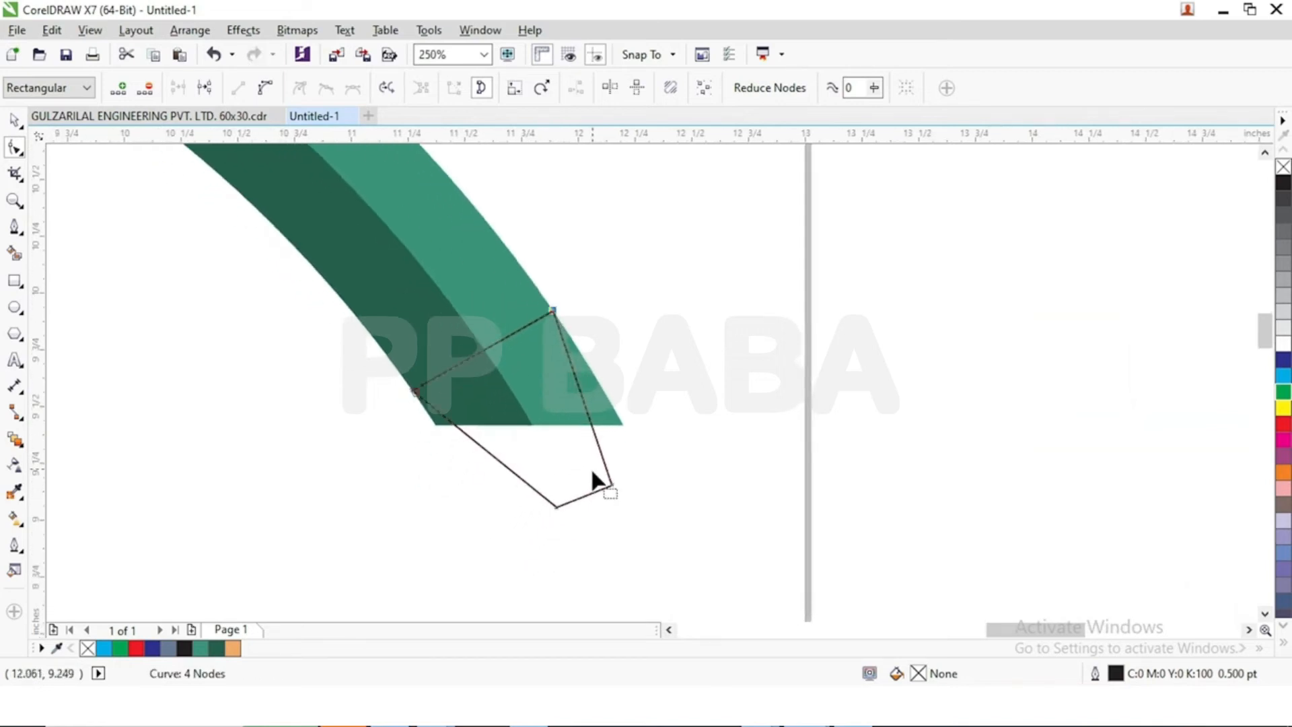
- Fill the pencil tip shape with the light orange R241 G171 B102
key("space")
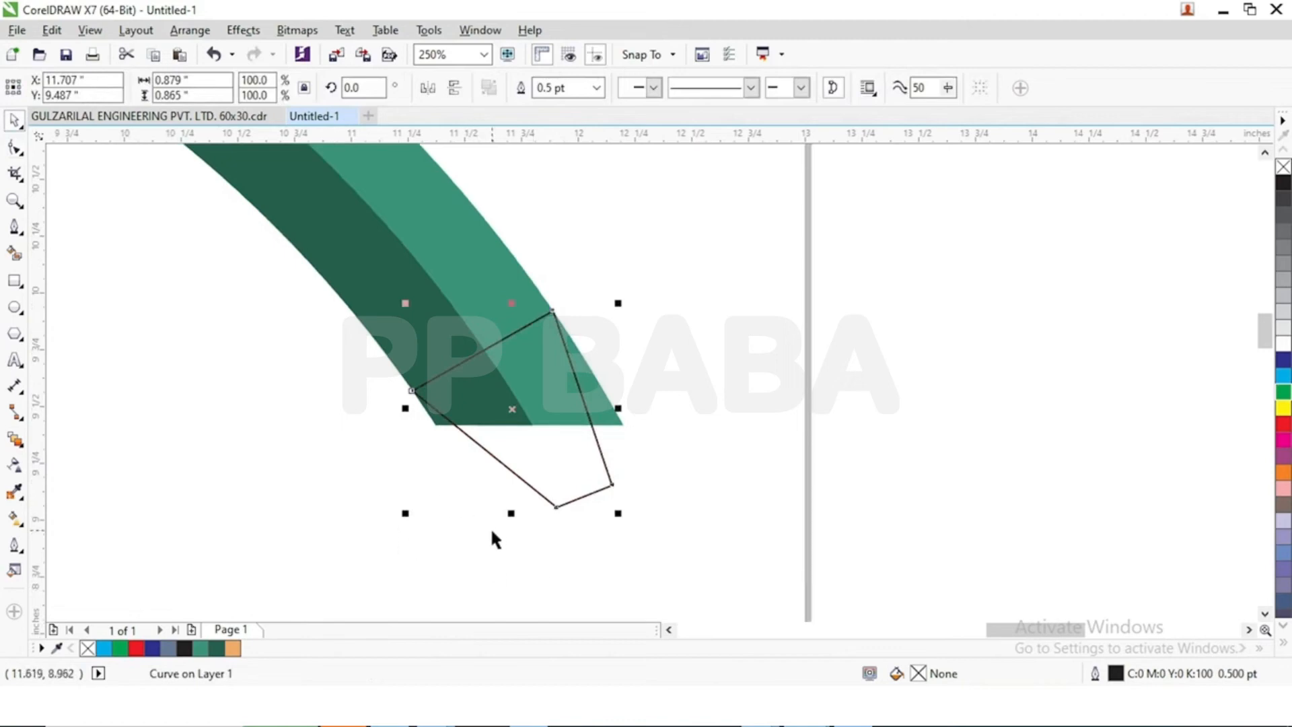
left_click(232, 648)
key("Escape")
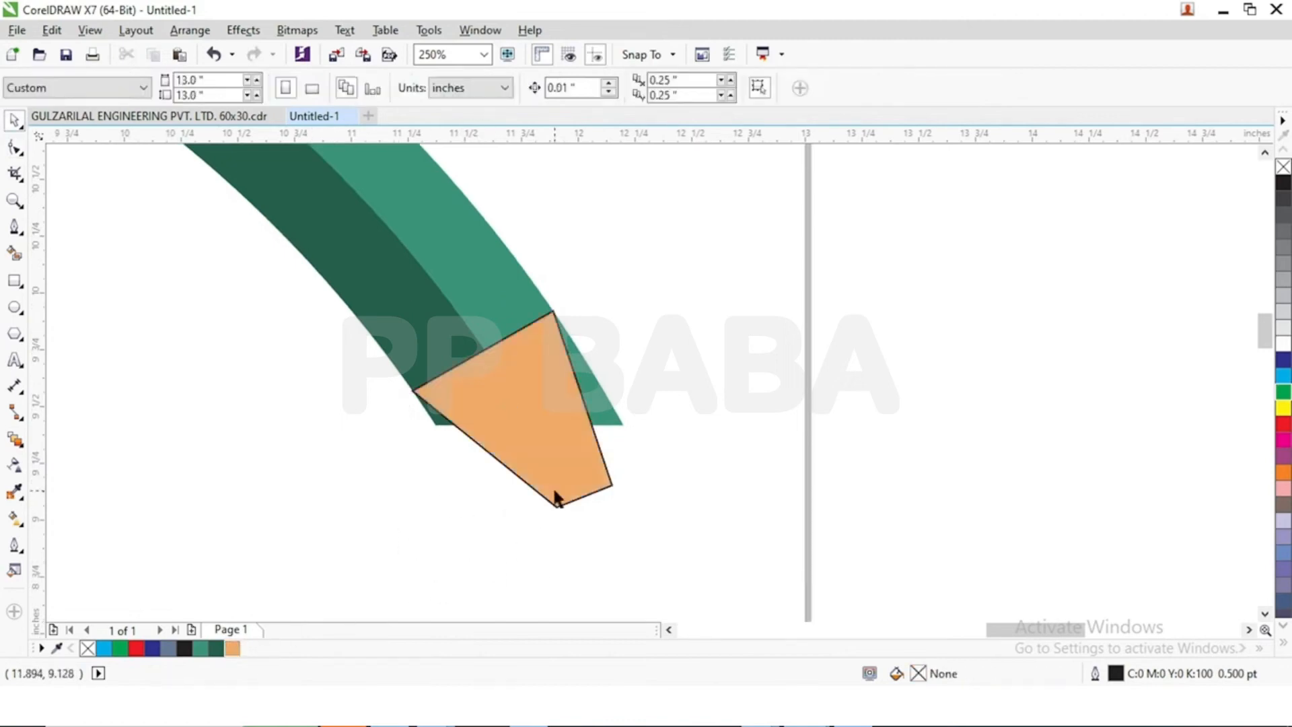
scroll(556, 498, "down", 4)
- Bring the two lower nodes of the orange tip closer together to narrow its blunt end
scroll(548, 518, "up", 2)
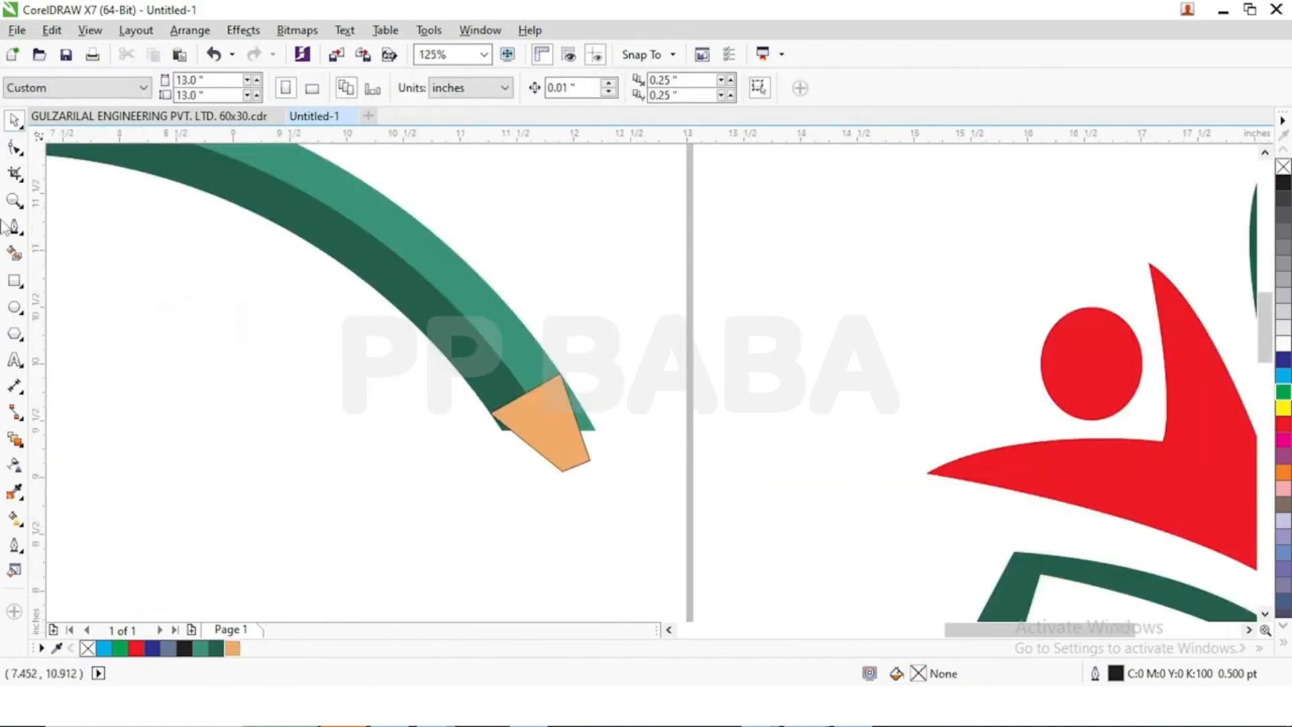
left_click(15, 146)
scroll(560, 477, "up", 2)
left_click(596, 439)
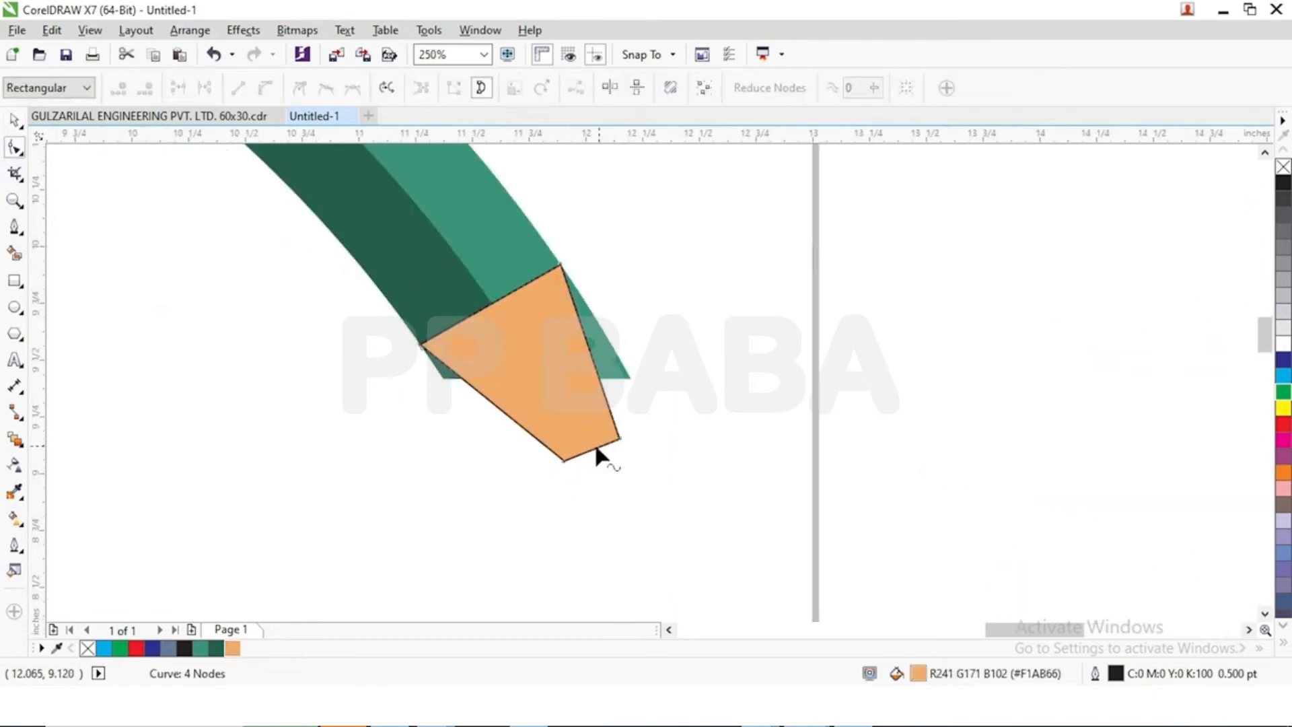
left_click_drag(567, 461, 612, 441)
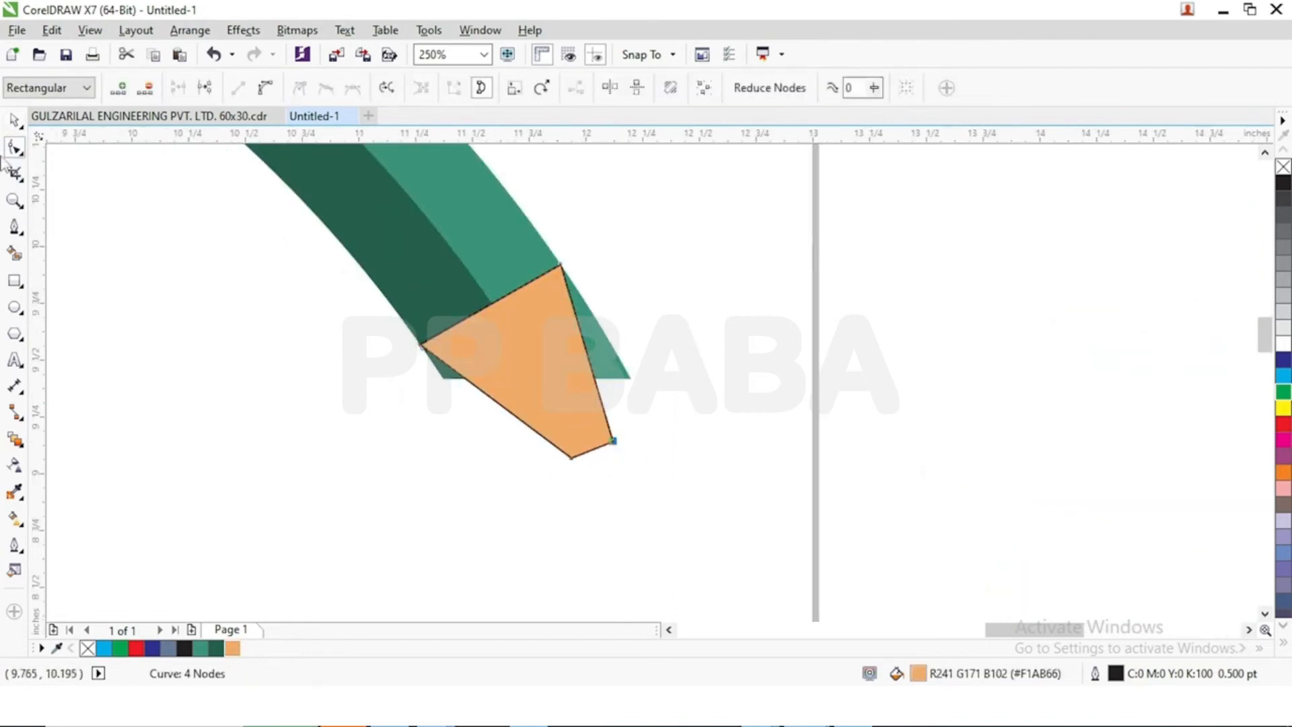
left_click(627, 372)
left_click(13, 121)
left_click(494, 240)
left_click(222, 286)
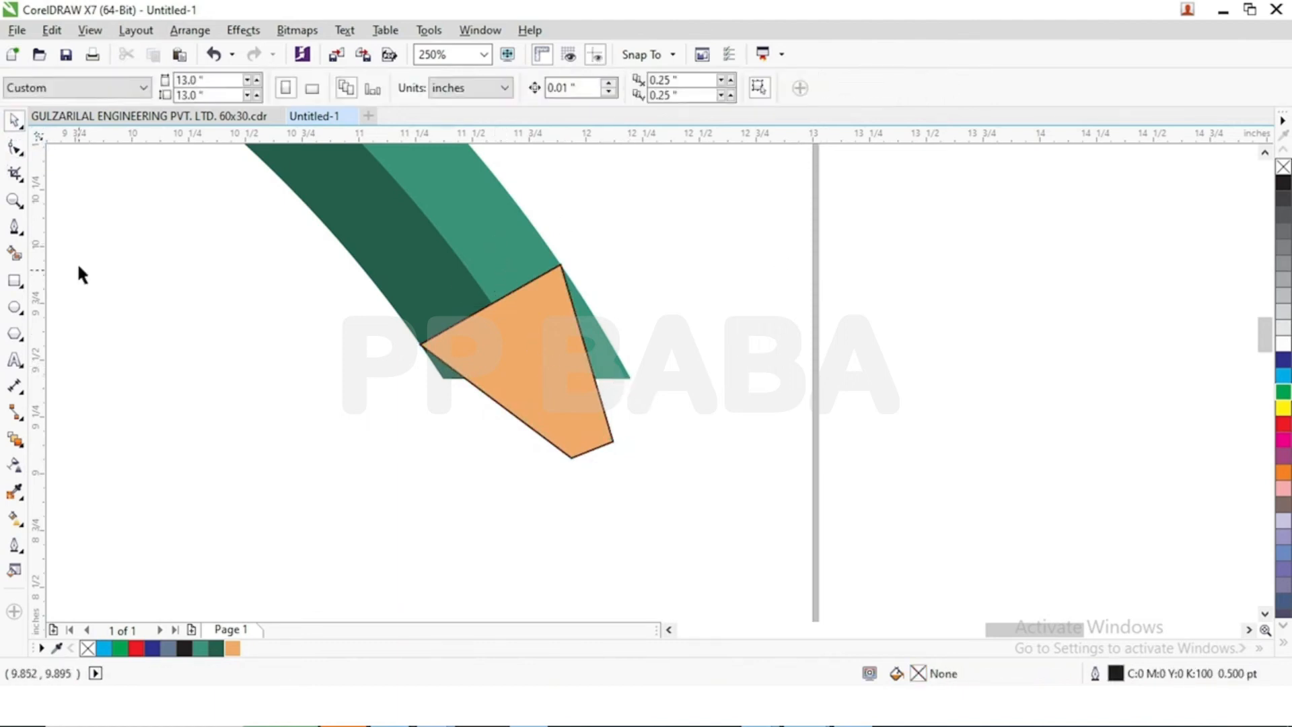
- Add a node to the light green ring at the orange tip's upper corner and move the ring's protruding end corner beneath the tip
left_click(14, 147)
left_click(583, 318)
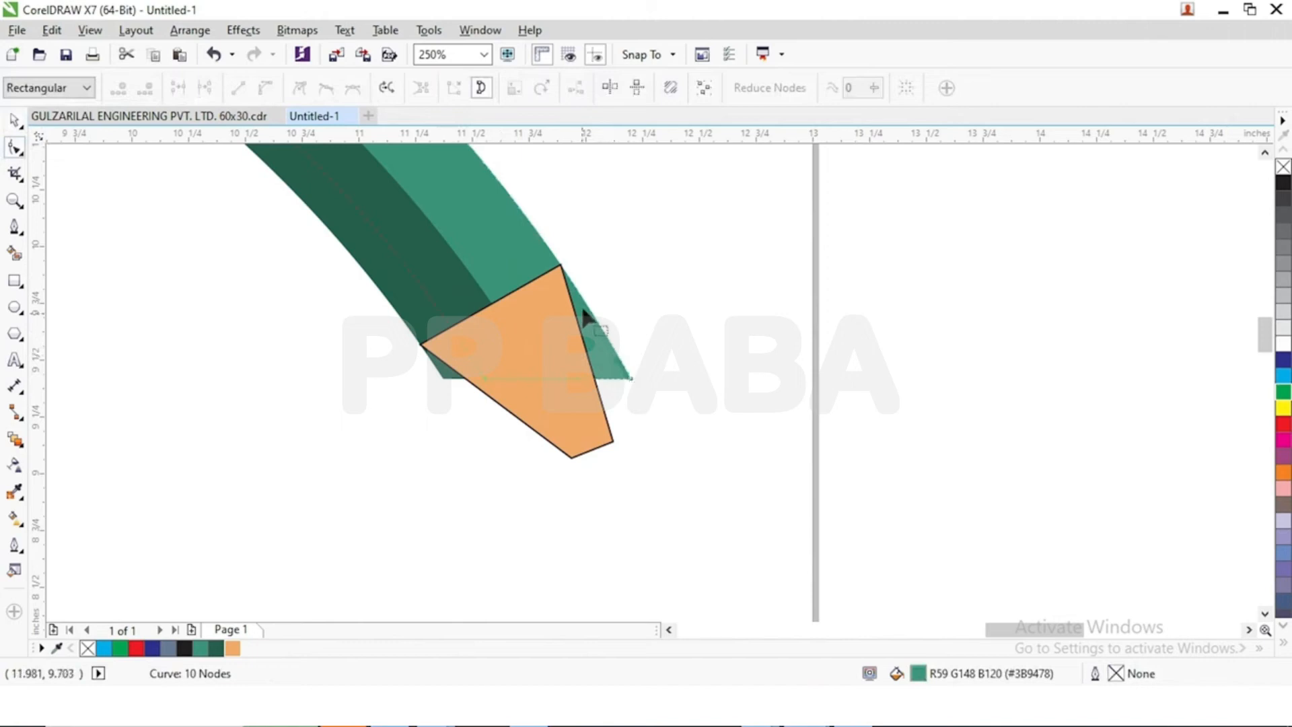
double_click(562, 268)
left_click(632, 376)
key("Delete")
key("ctrl+z")
left_click_drag(631, 379, 550, 362)
- Make the light green ring's new node a cusp and pull its curve handle inward so the edge lies beneath the tip
left_click_drag(586, 299, 572, 300)
key("ctrl+z")
left_click(298, 88)
left_click_drag(585, 298, 547, 300)
left_click(636, 333)
- Add a node to the dark green ring at the orange tip's left corner and move the protruding end corner beneath the tip
left_click(444, 375)
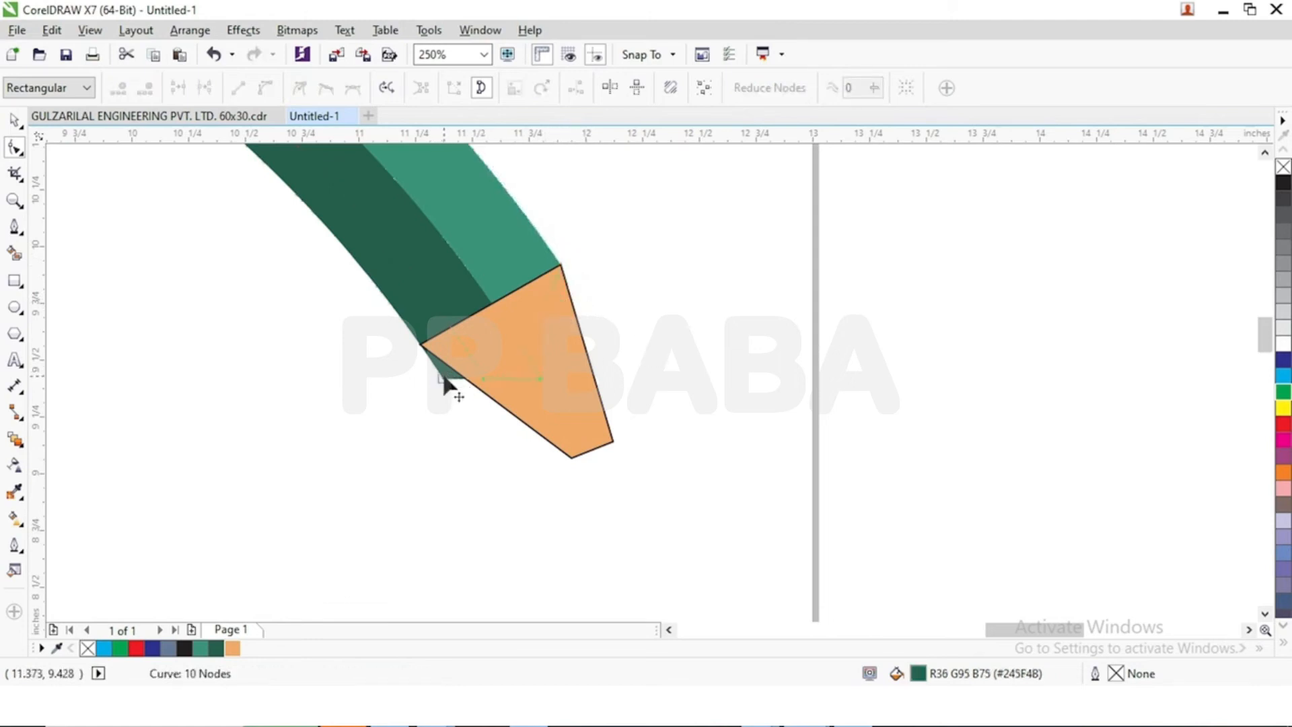
double_click(422, 348)
left_click_drag(439, 382, 475, 355)
left_click(463, 415)
- Remove the outline from the orange pencil tip
left_click(13, 120)
left_click(502, 337)
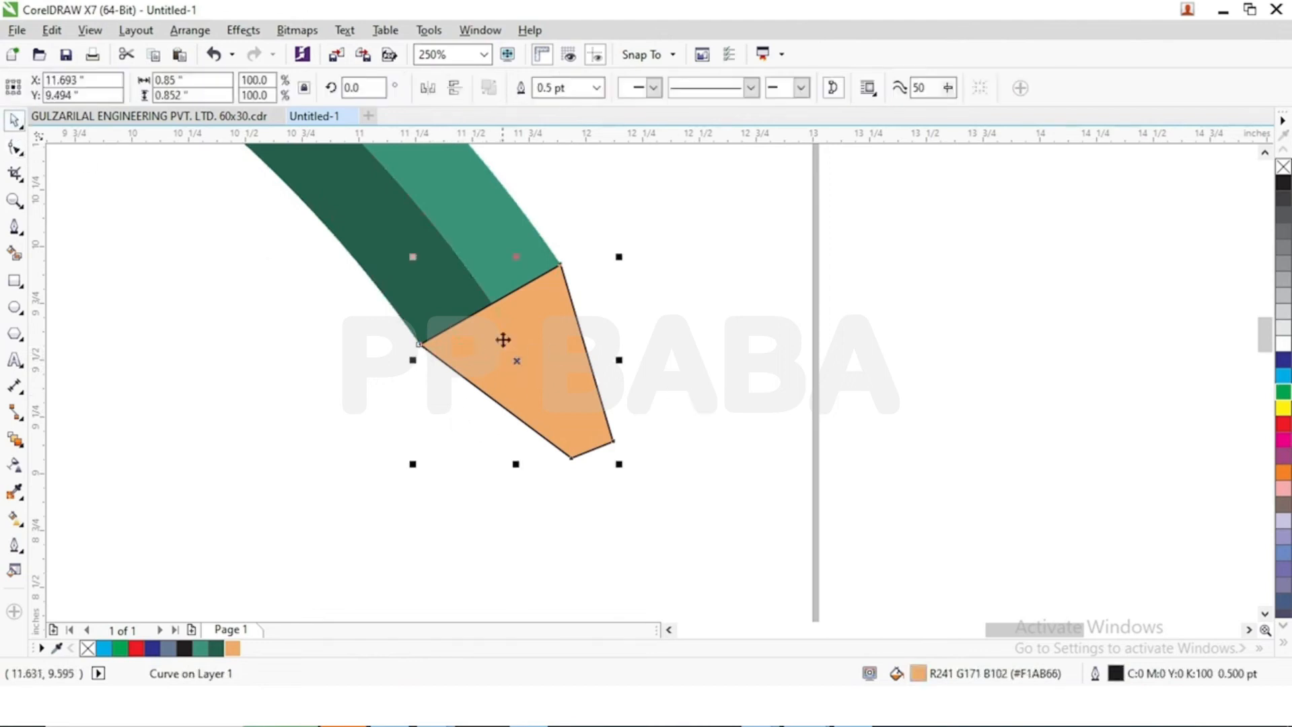
right_click(88, 648)
left_click(471, 405)
scroll(498, 337, "down", 4)
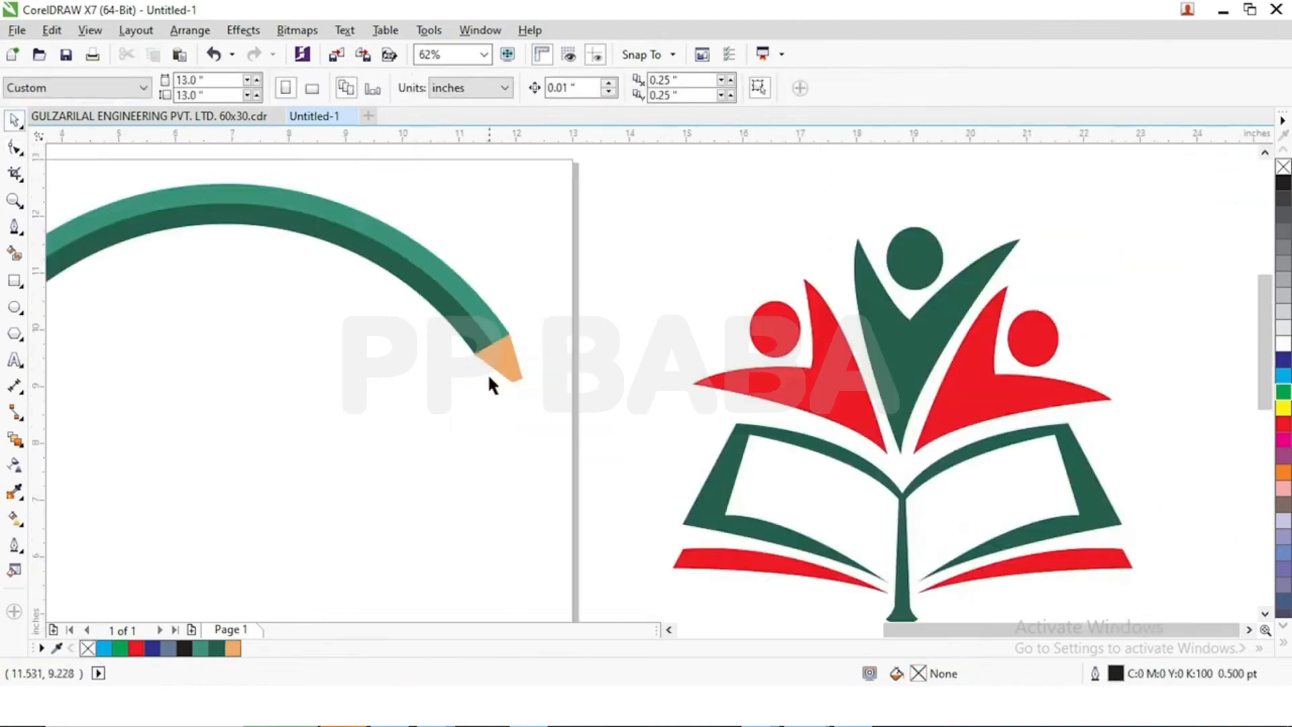
- Nudge the lower left node of the orange tip slightly outward to widen its blunt end
scroll(499, 375, "up", 3)
left_click(15, 148)
scroll(475, 359, "up", 1)
left_click(522, 372)
left_click(533, 402)
left_click_drag(532, 402, 528, 404)
scroll(527, 403, "up", 1)
scroll(503, 406, "down", 1)
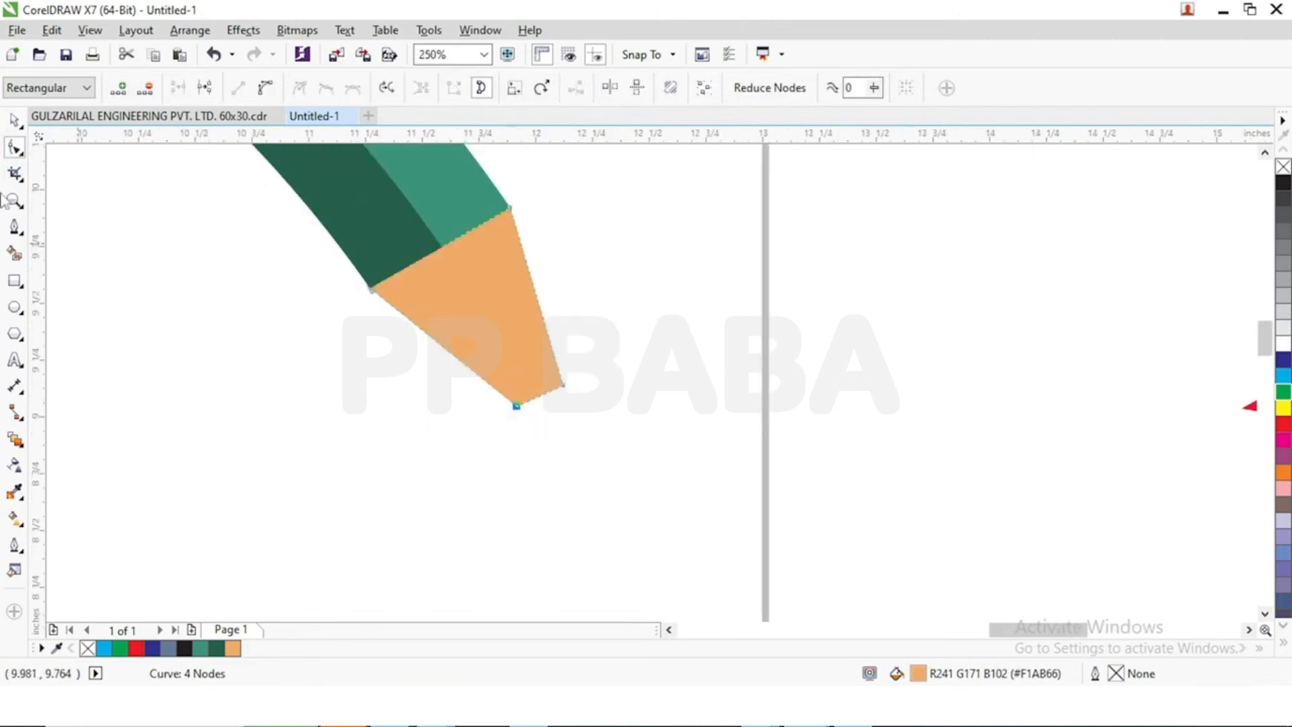
- Draw a small closed lead shape about 0.19 × 0.19 inches at the blunt end of the orange tip
left_click(15, 227)
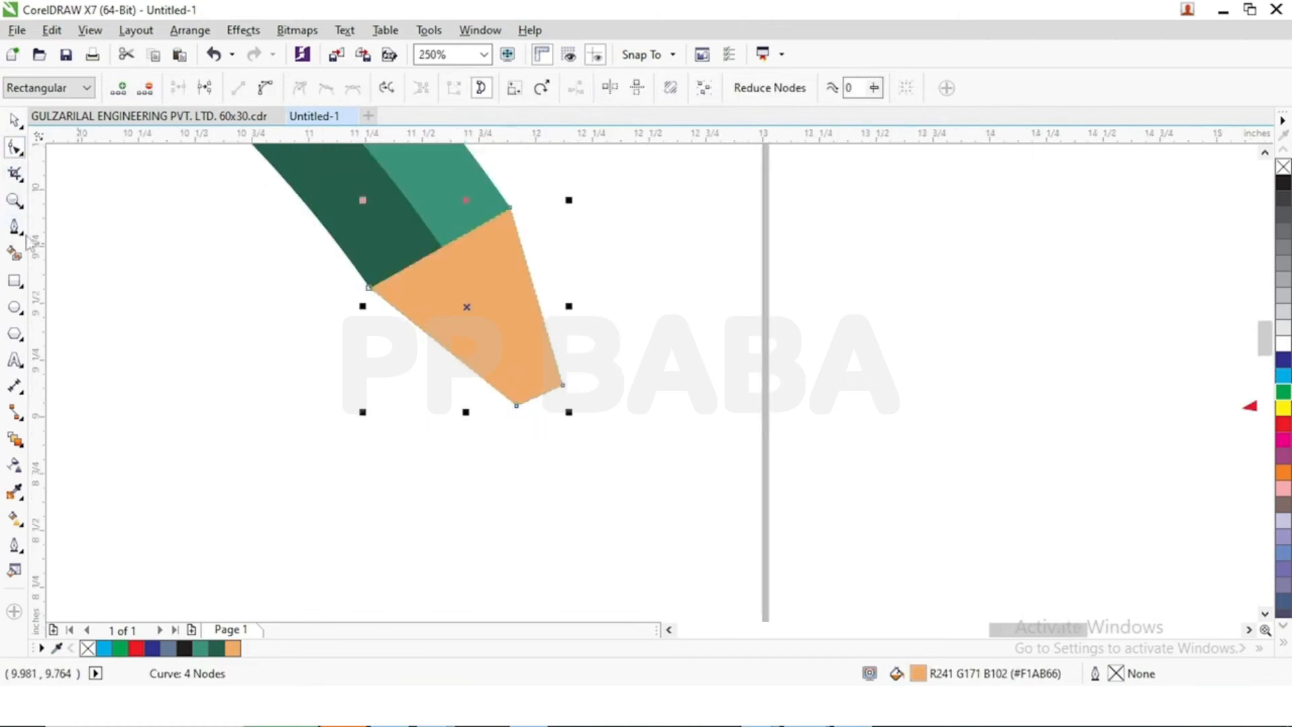
left_click(542, 430)
left_click(520, 405)
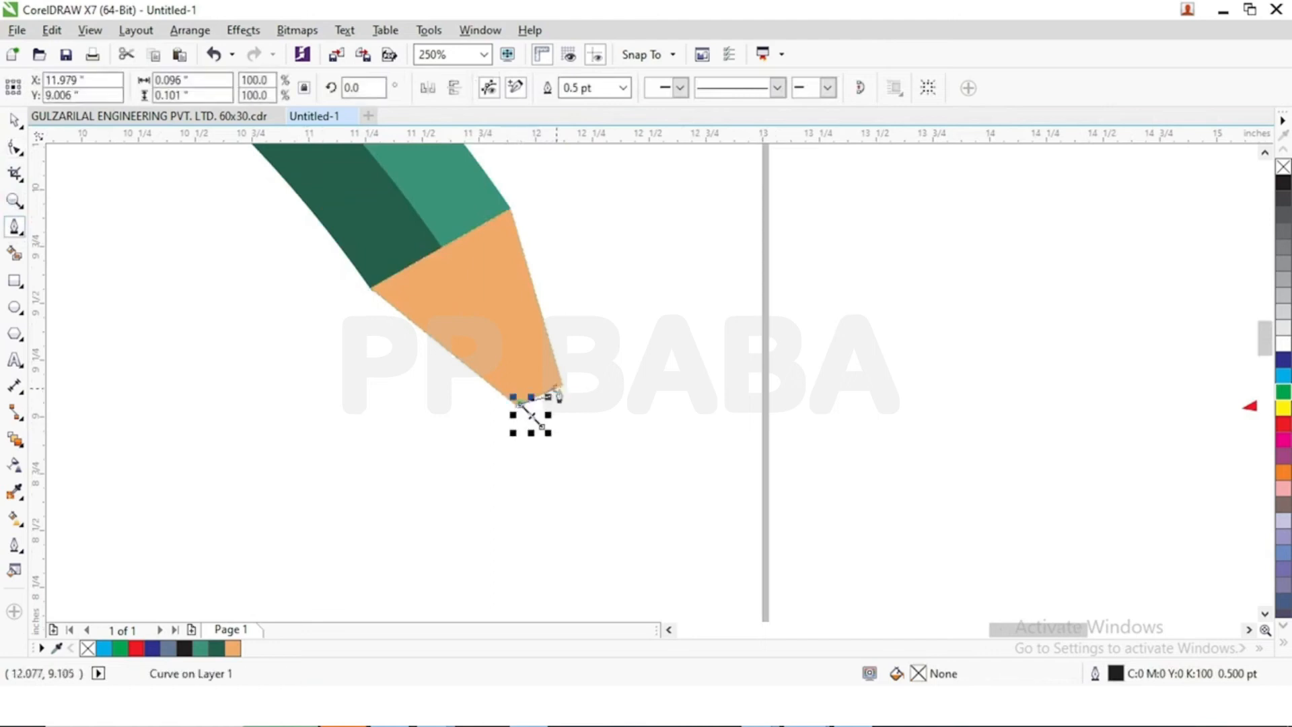
left_click(564, 384)
left_click(564, 421)
left_click(544, 428)
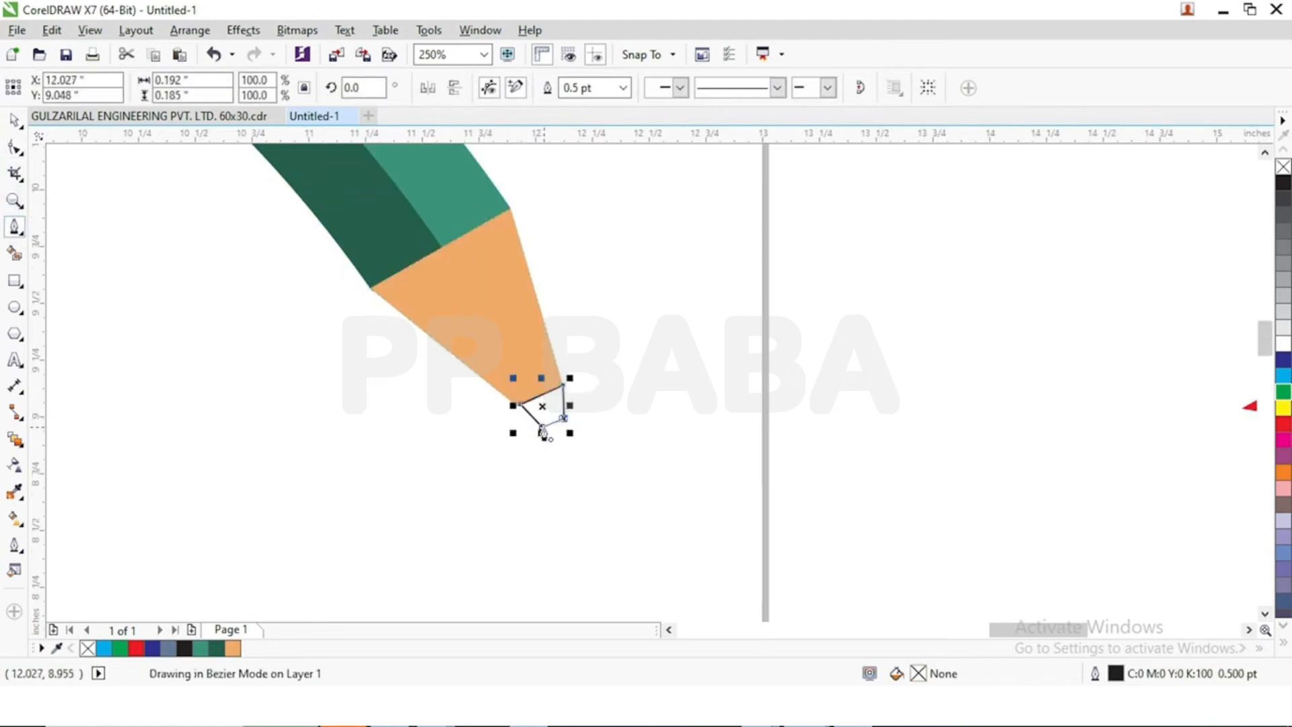
- Align the lead's two upper nodes with the corners of the orange tip and extend its point to about 0.2 × 0.2 inches overall
left_click(16, 147)
scroll(562, 413, "up", 2)
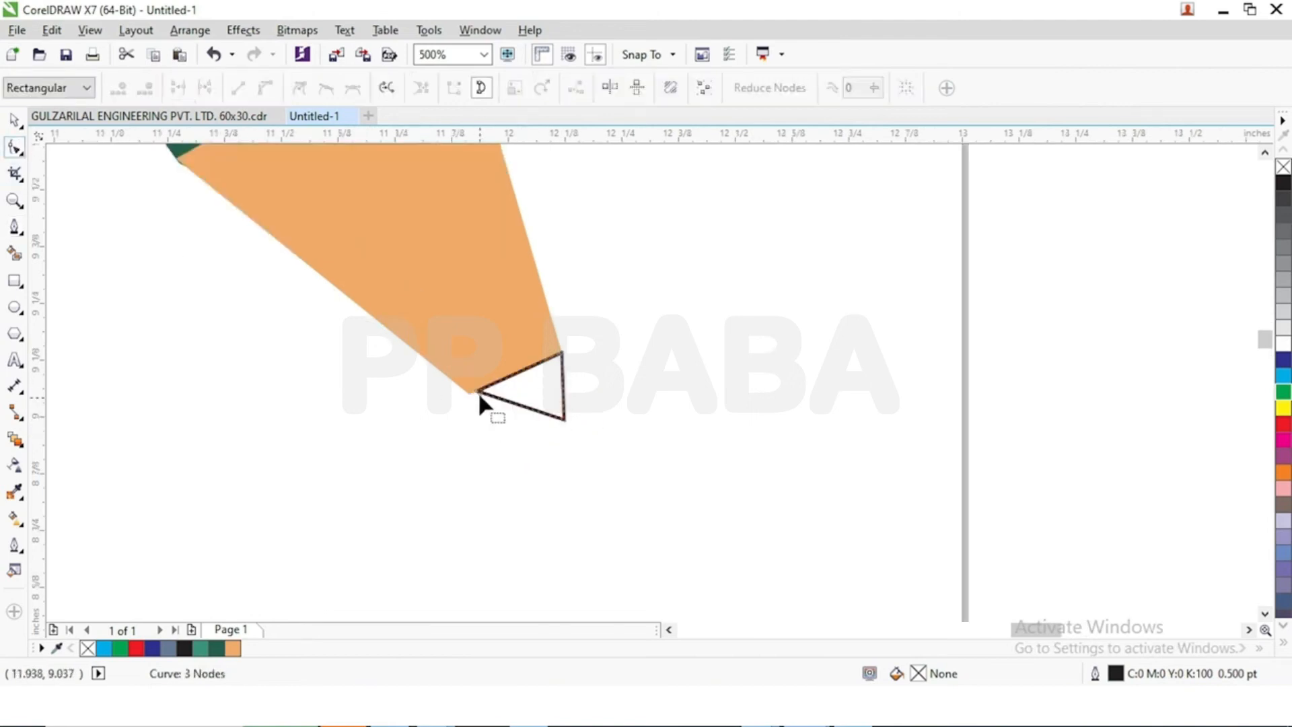
left_click_drag(479, 396, 470, 396)
left_click_drag(564, 420, 560, 440)
scroll(562, 354, "up", 2)
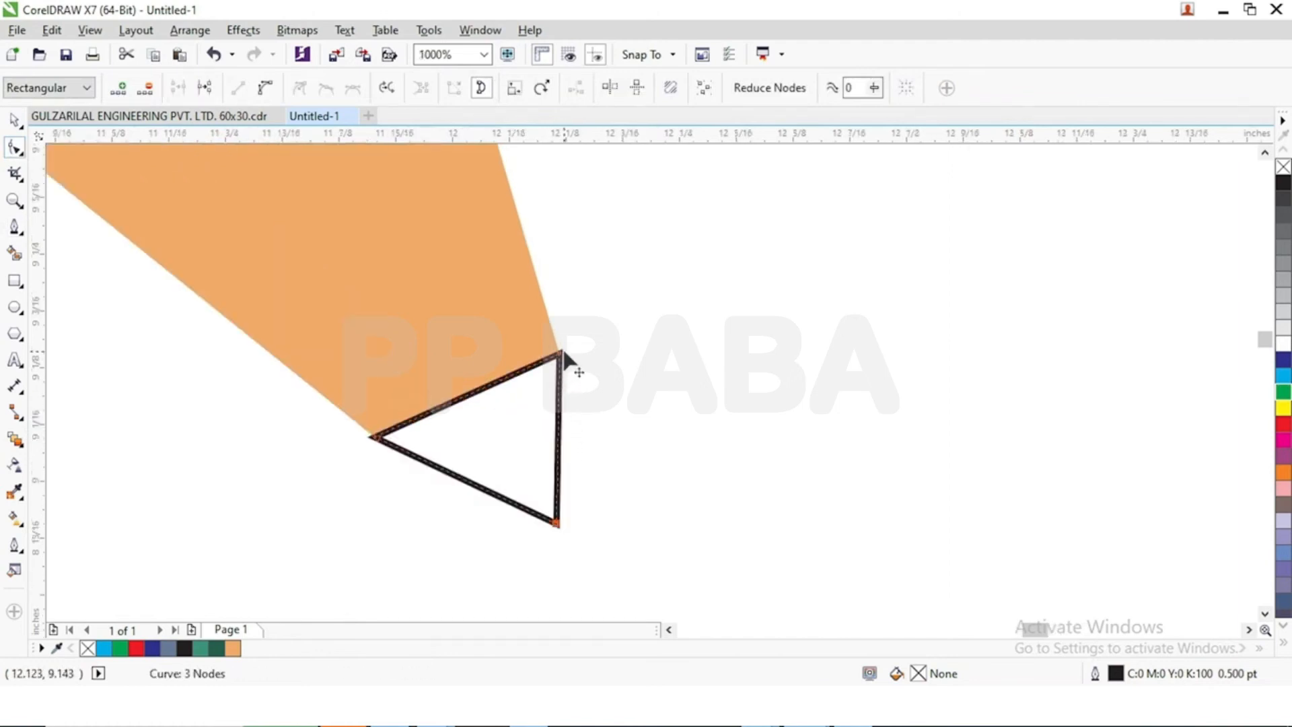
left_click_drag(562, 360, 562, 360)
scroll(562, 450, "down", 2)
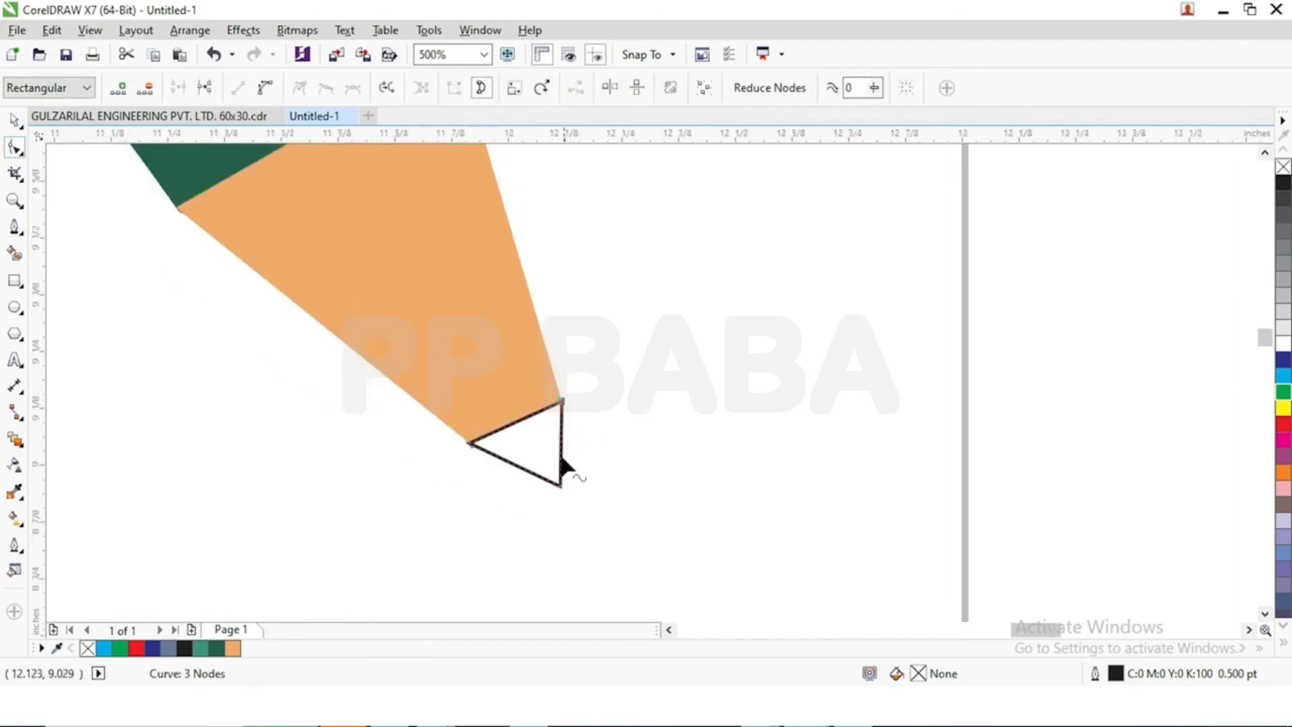
mouse_move(569, 490)
left_mouse_down()
mouse_move(580, 489)
mouse_move(555, 493)
left_mouse_up()
key("space")
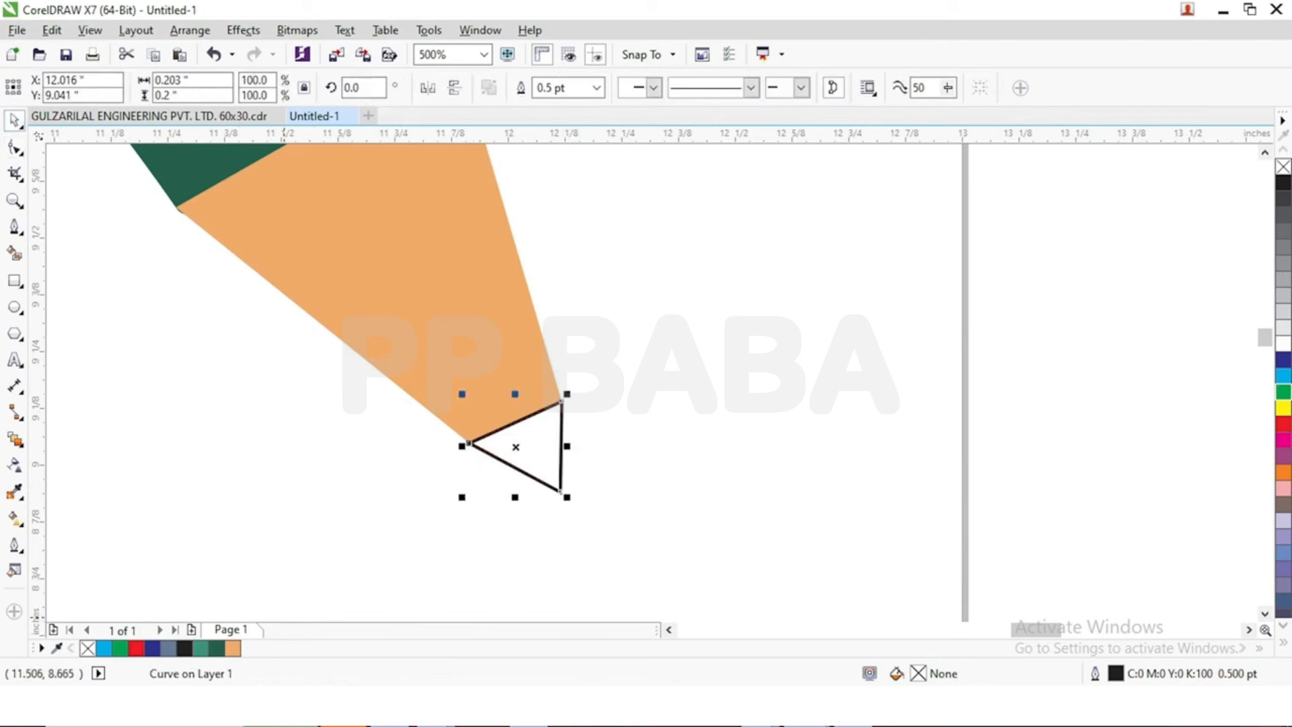
- Fill the pencil lead triangle with black and remove its outline
left_click(1283, 646)
left_click(1267, 265)
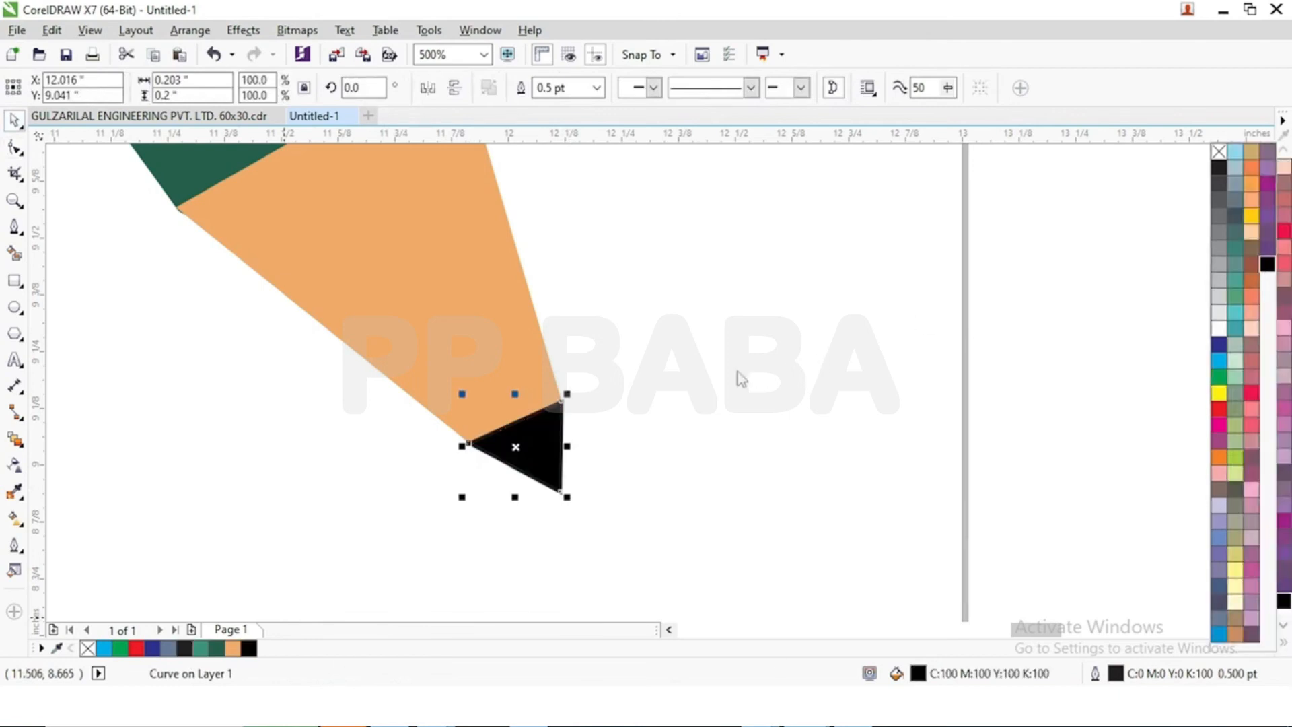
scroll(727, 371, "down", 2)
left_click(779, 423)
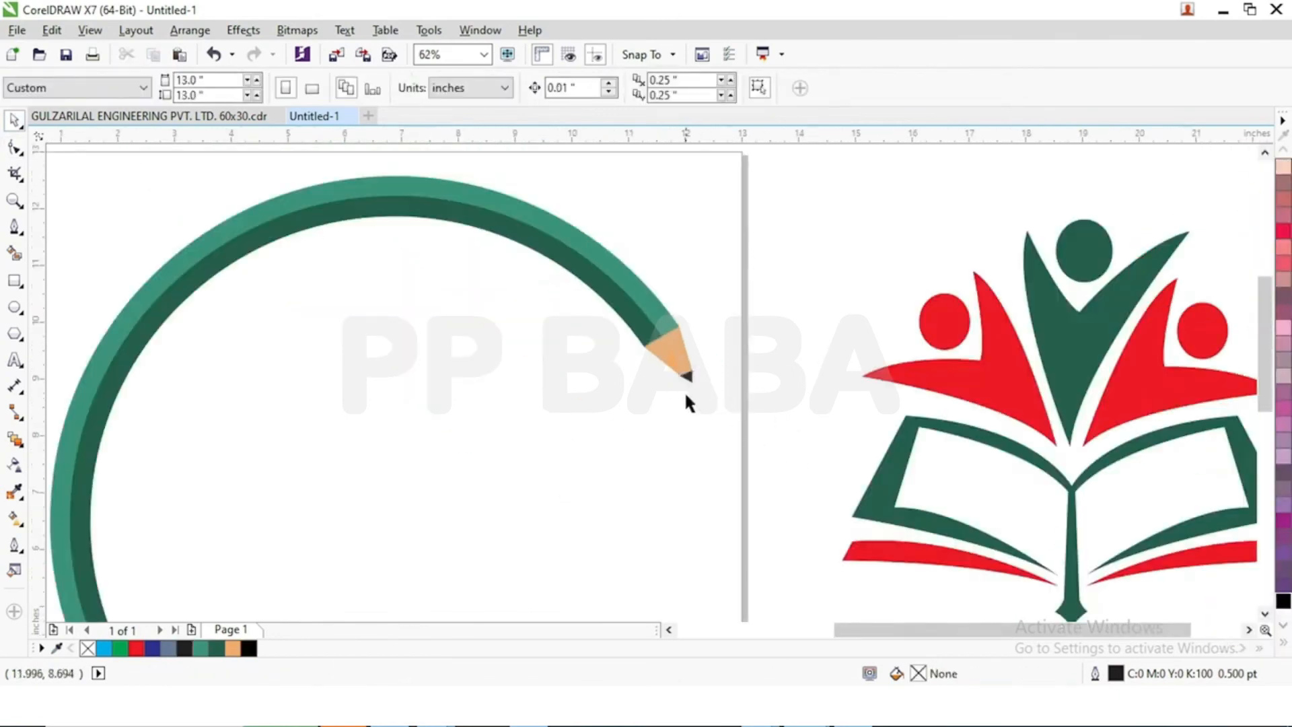
scroll(693, 381, "up", 3)
left_click(663, 350)
right_click(87, 648)
left_click(632, 401)
scroll(648, 412, "up", 2)
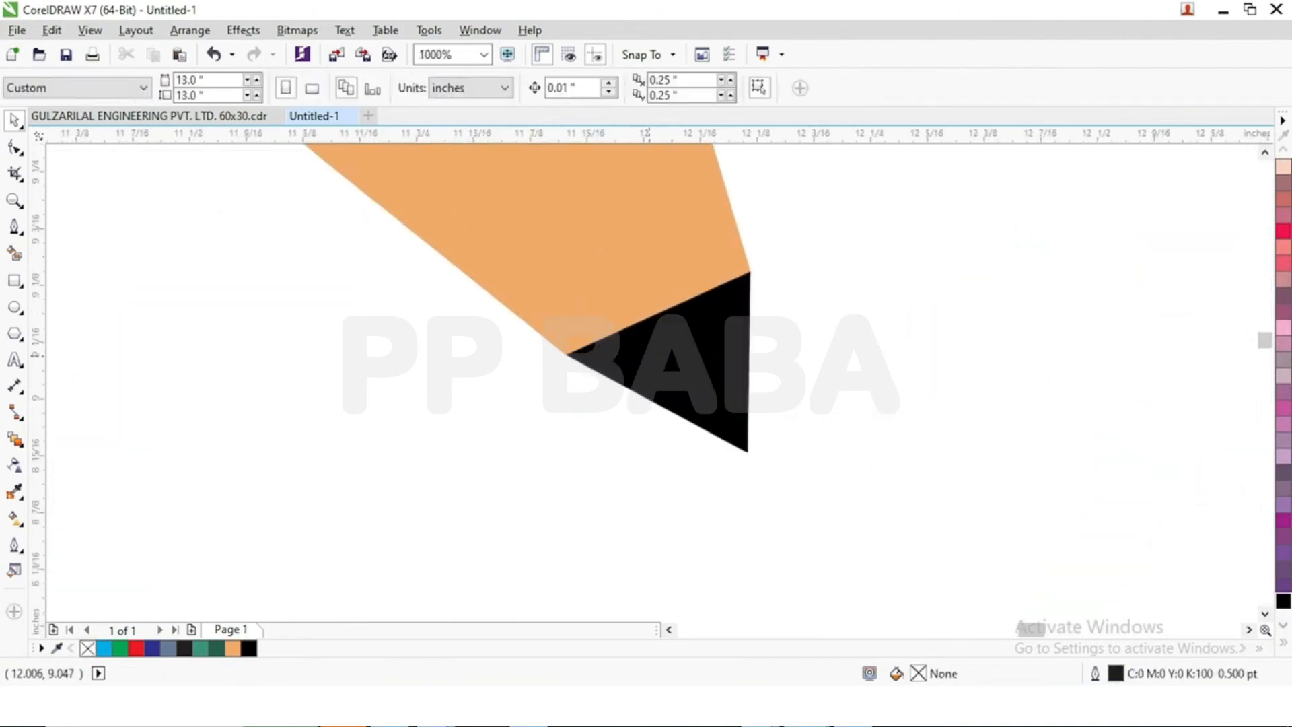
scroll(648, 412, "down", 5)
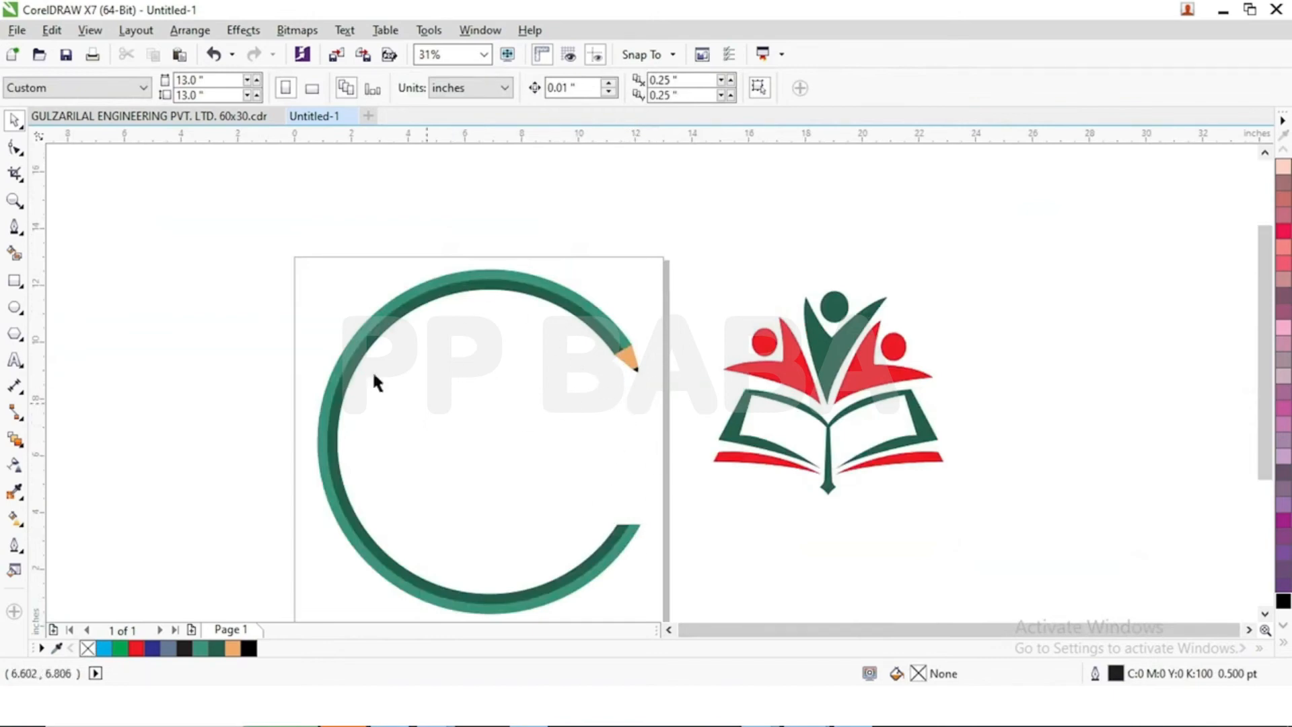
- Draw a closed four-sided shape about 1.16 × 0.86 inches over the cut lower end of the green ring
left_click(16, 227)
scroll(629, 568, "up", 3)
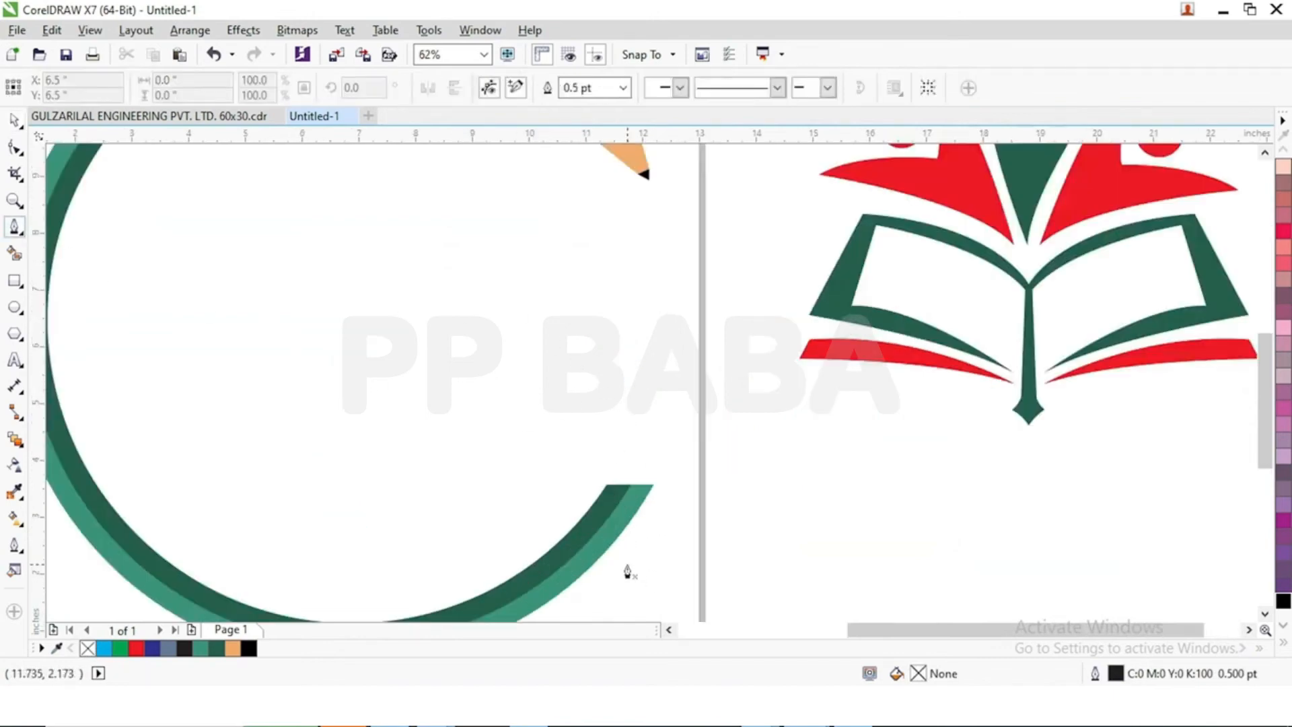
left_click(554, 449)
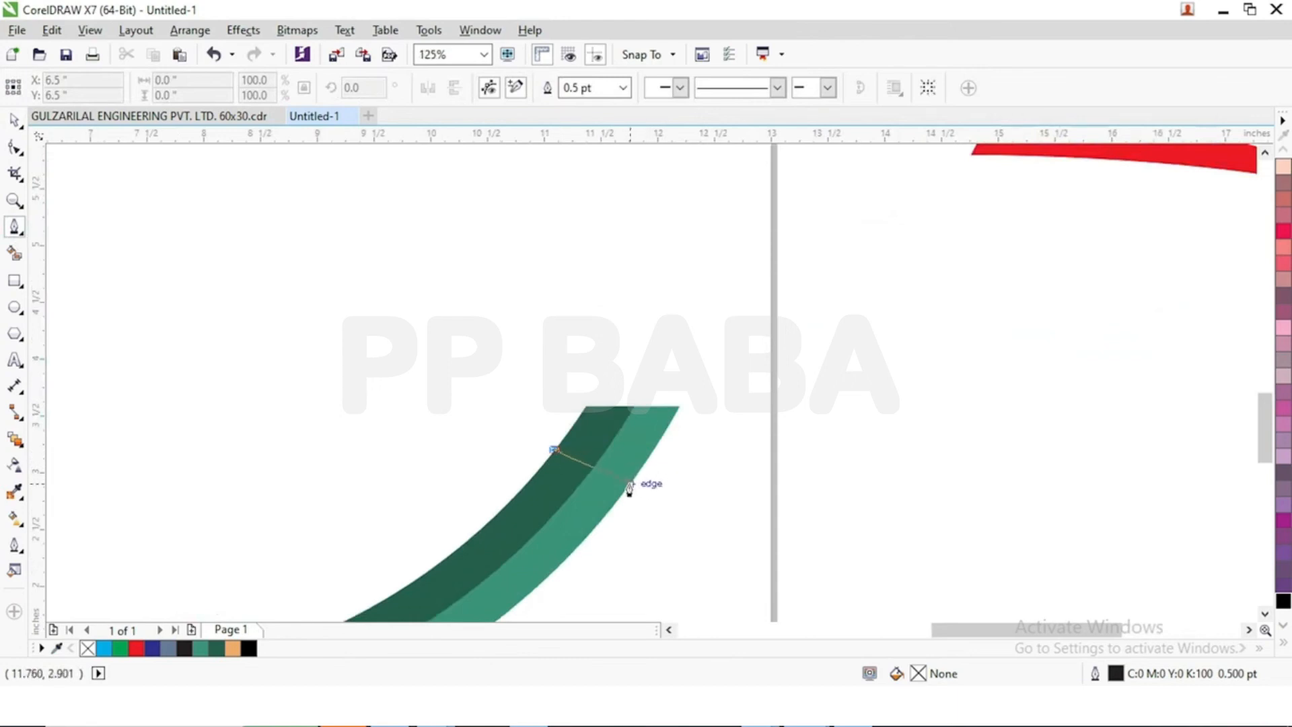
key("Escape")
left_click(570, 428)
left_click(578, 418)
left_click(650, 470)
double_click(561, 441)
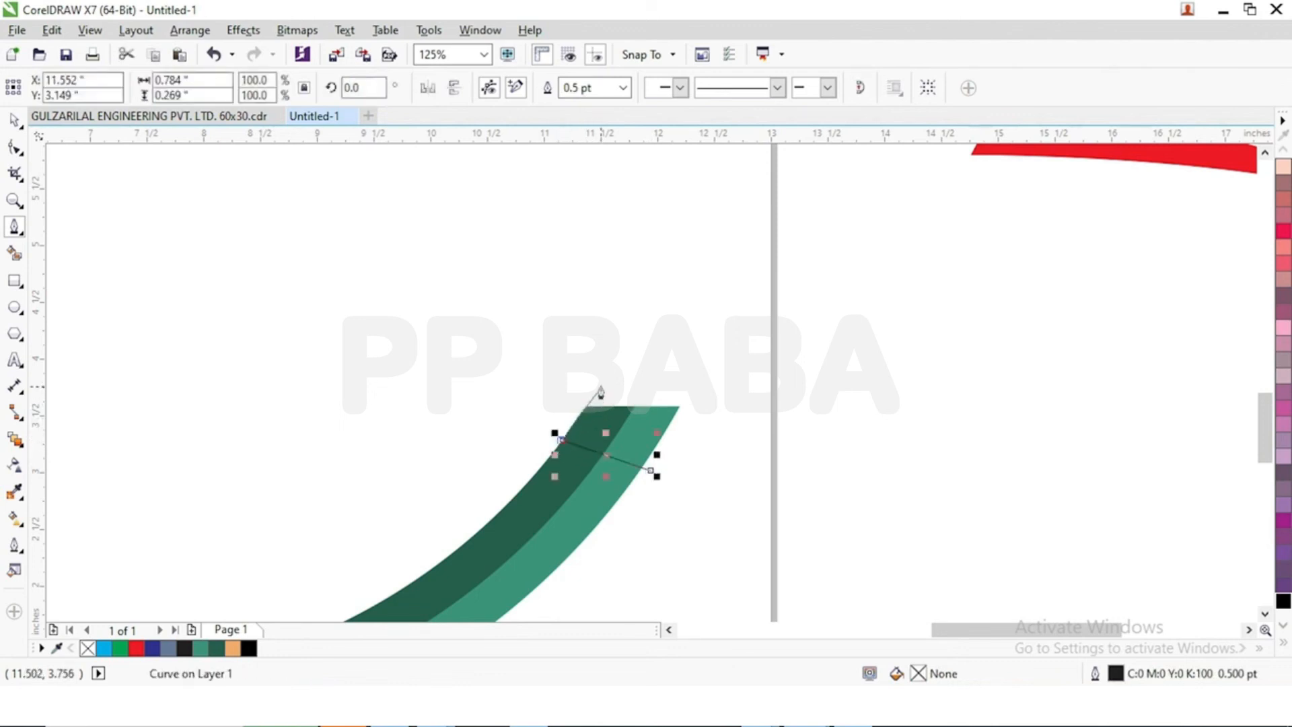
left_click(606, 372)
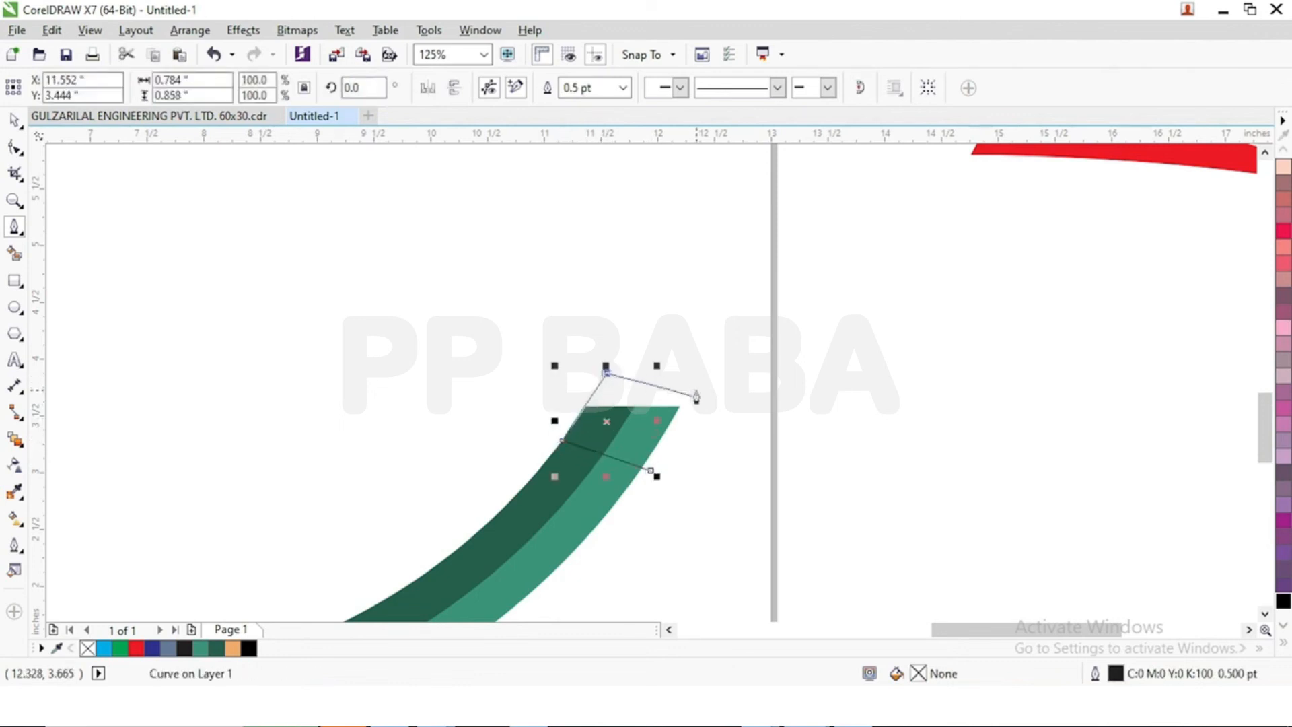
left_click(696, 397)
left_click(651, 469)
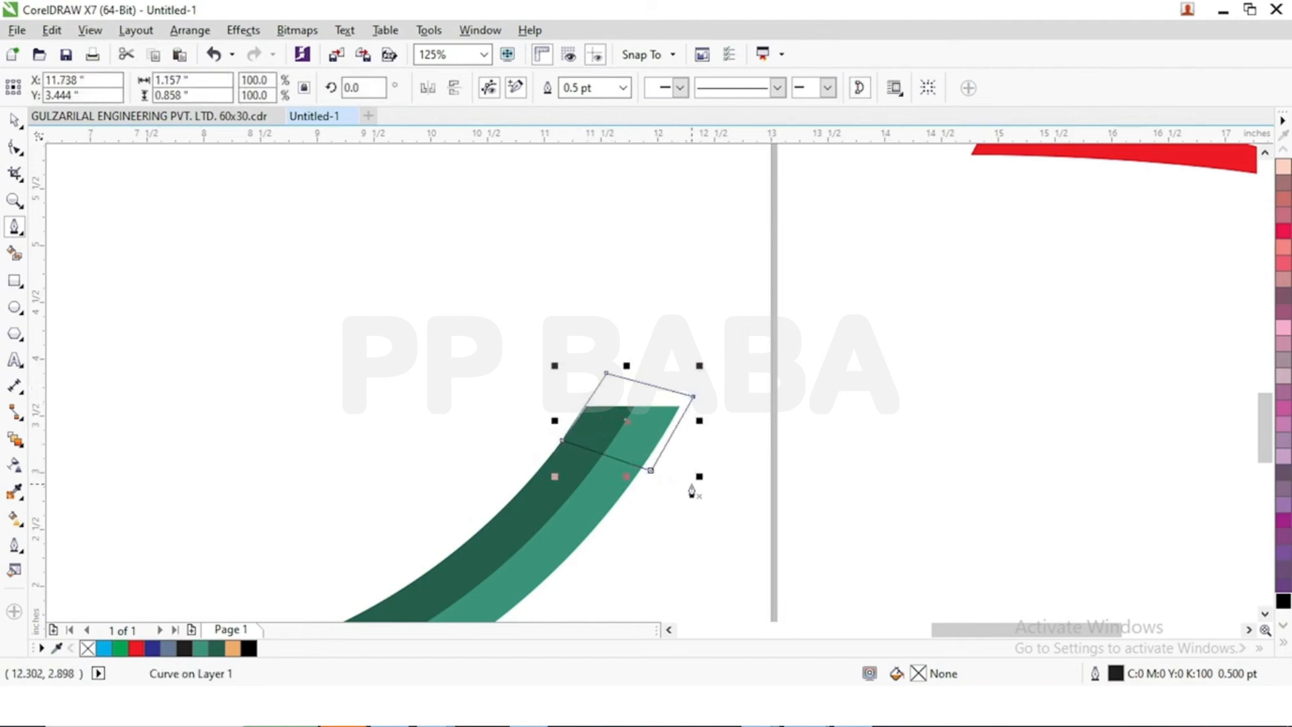
- Reshape the four-sided end cap by moving its two outer nodes onto the ring's outer edge, about 1.05 × 0.9 inches overall
left_click(14, 120)
scroll(606, 455, "up", 2)
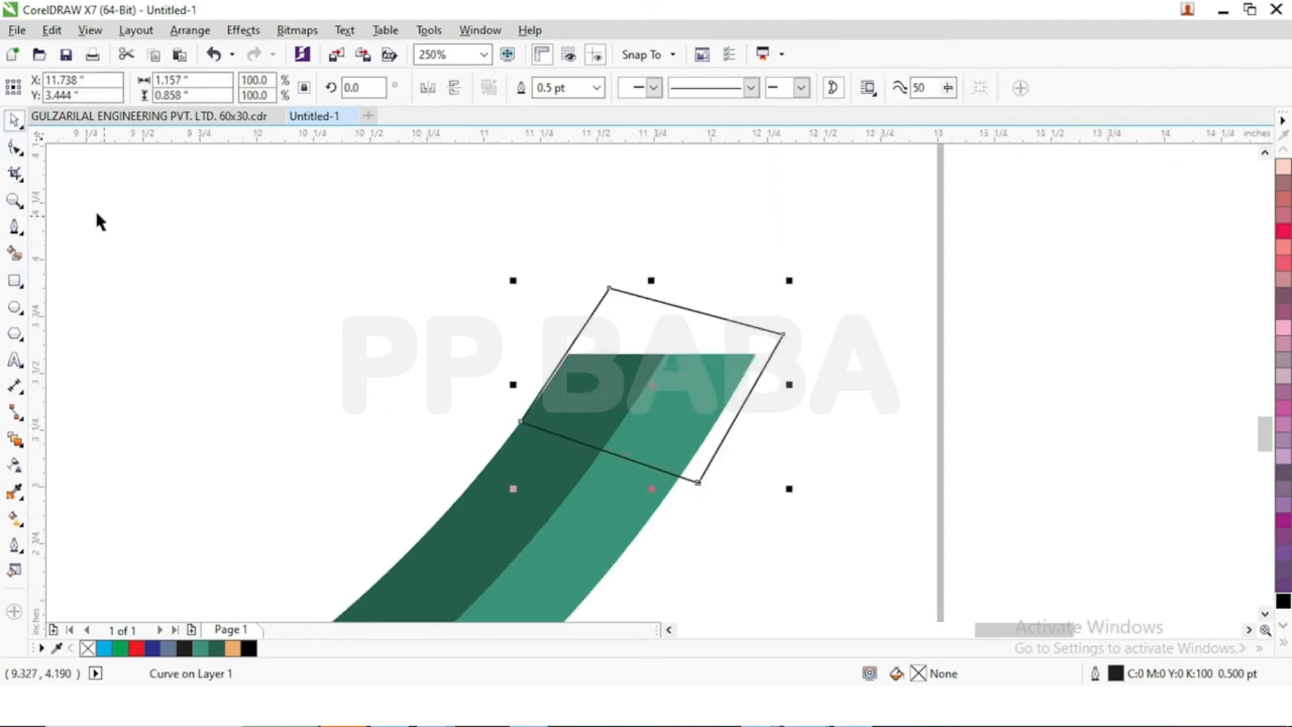
left_click(15, 147)
left_click_drag(699, 481, 681, 474)
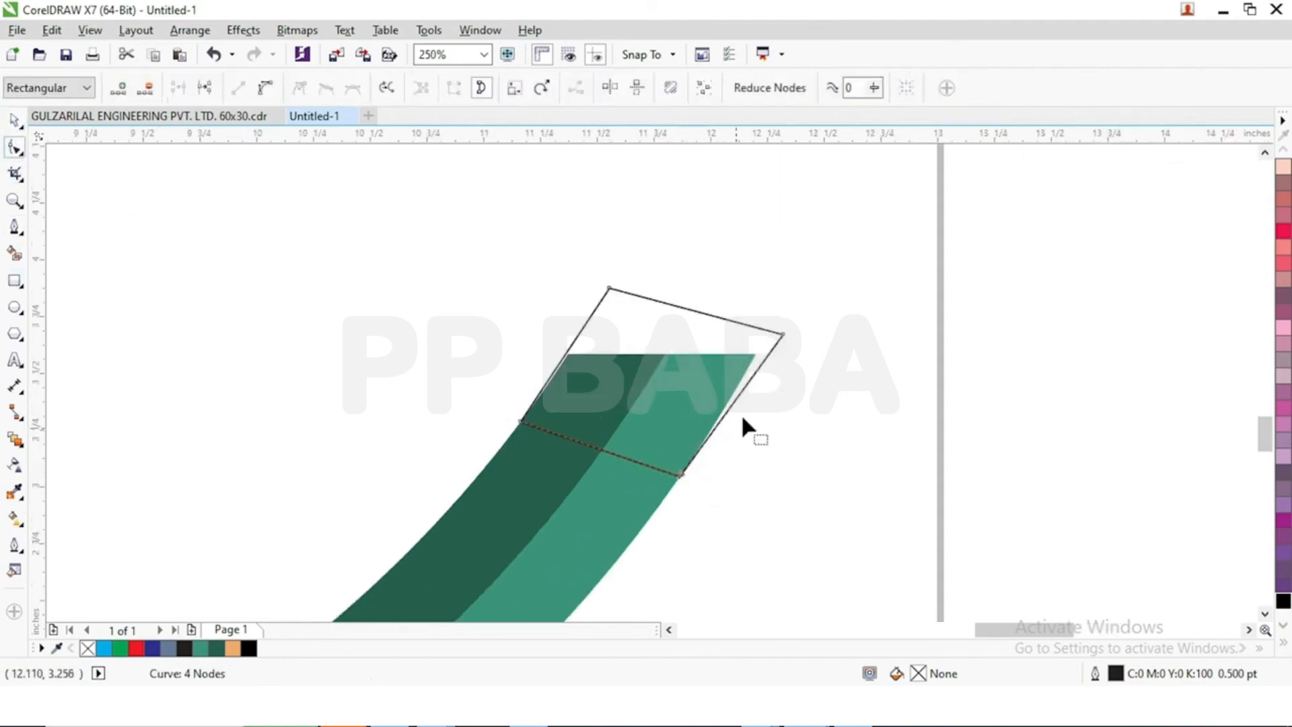
left_click_drag(782, 335, 768, 329)
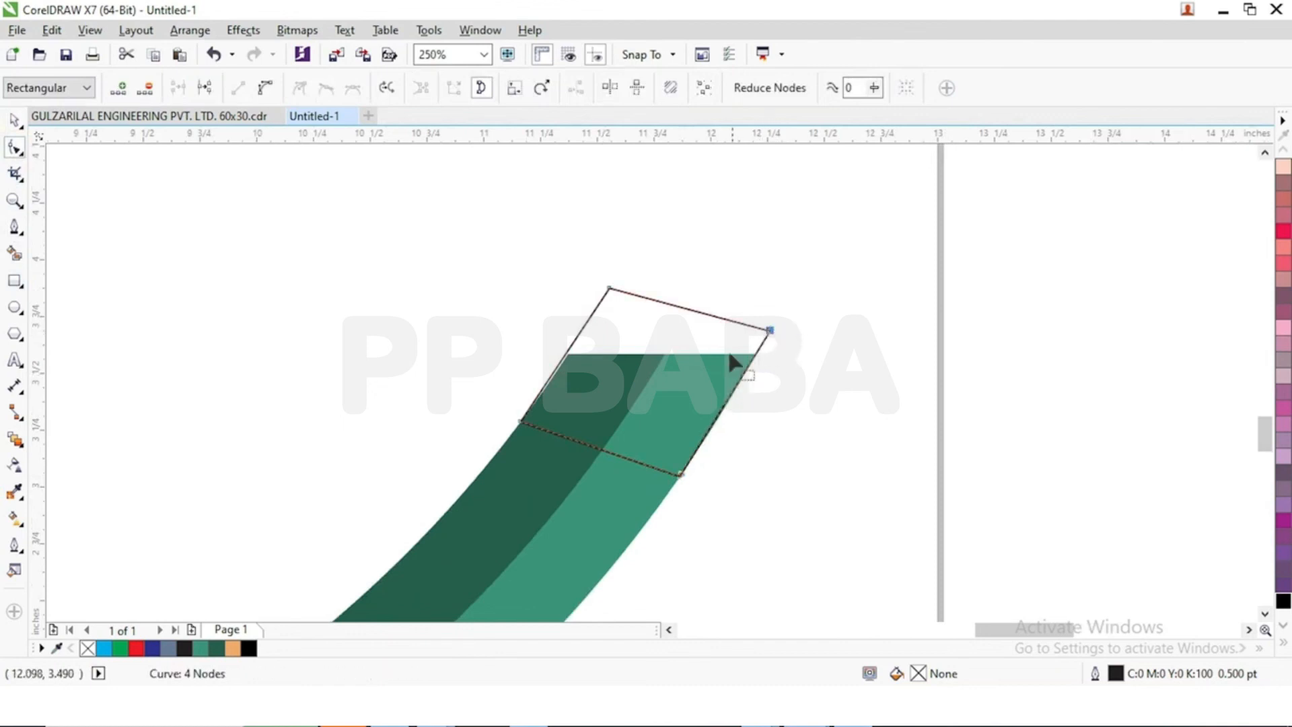
left_click_drag(769, 329, 760, 346)
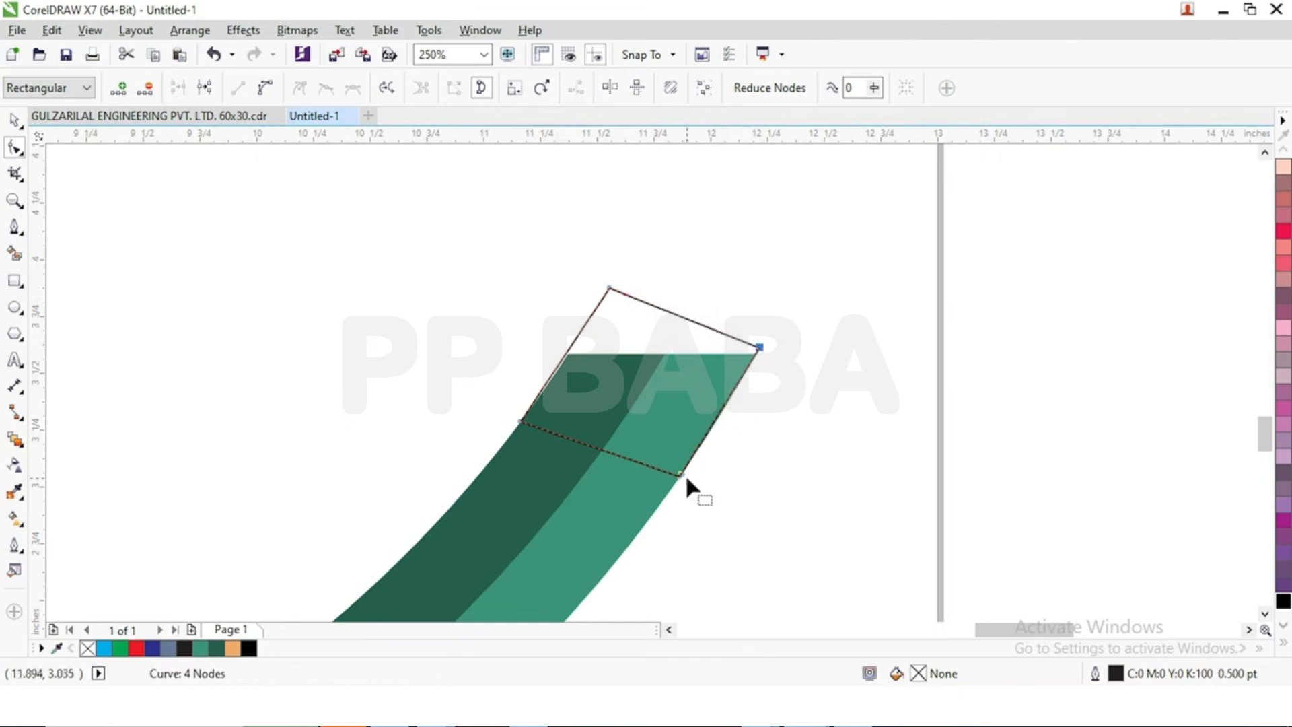
left_click_drag(680, 475, 671, 491)
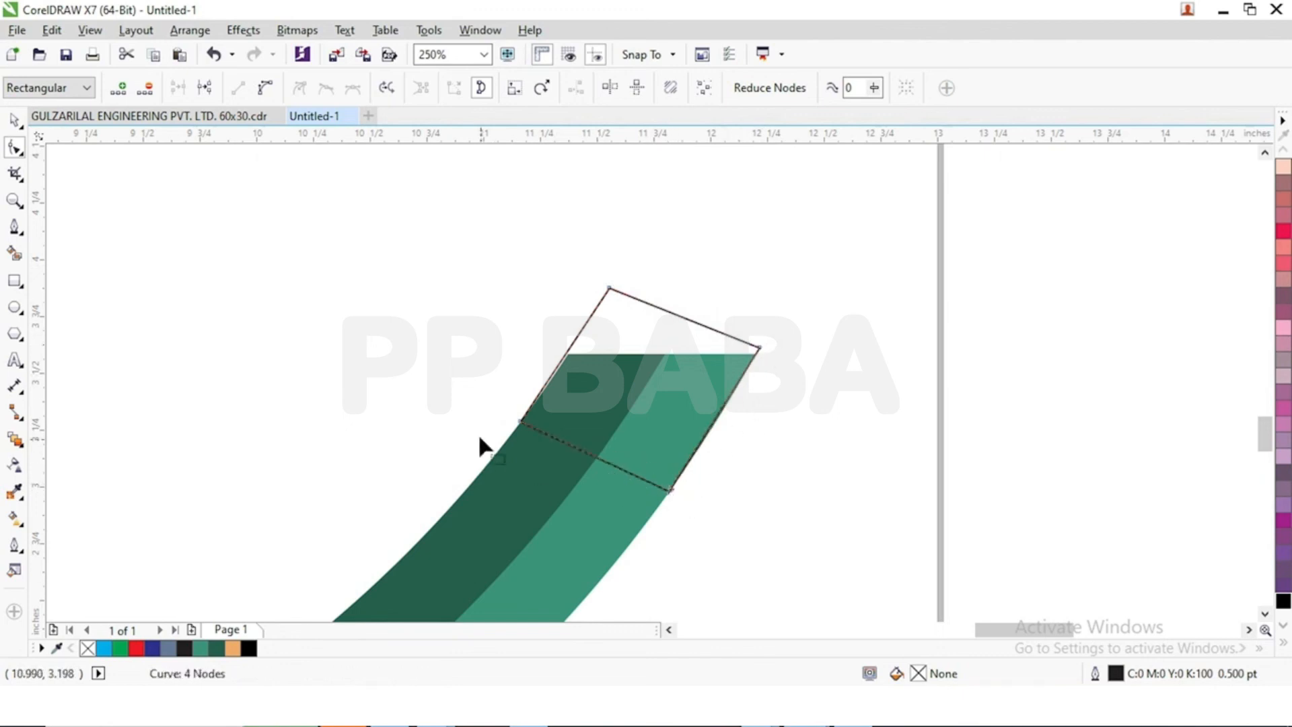
- Fill the four-sided end cap at the ring's lower end with black
scroll(519, 433, "down", 4)
left_click(13, 120)
left_click(720, 449)
left_click(571, 412)
left_click(759, 477)
left_click_drag(760, 482, 477, 351)
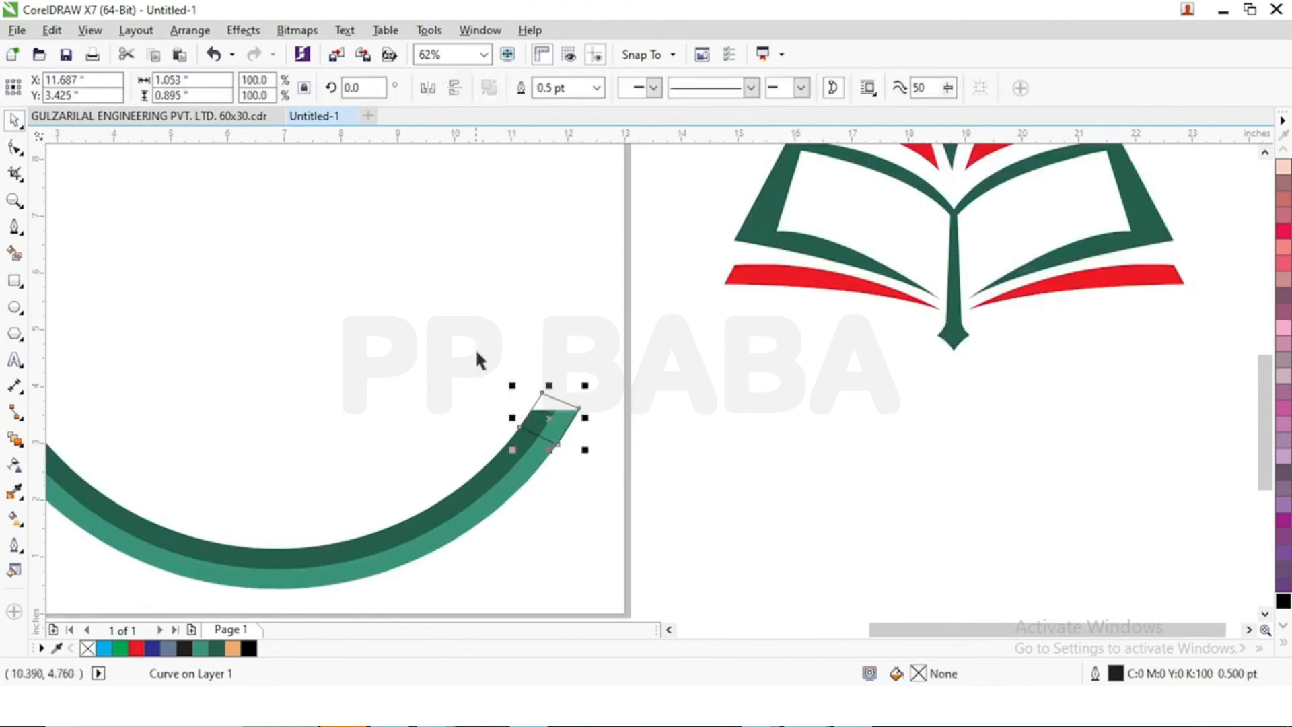
left_click(250, 647)
left_click(508, 515)
scroll(616, 438, "down", 2)
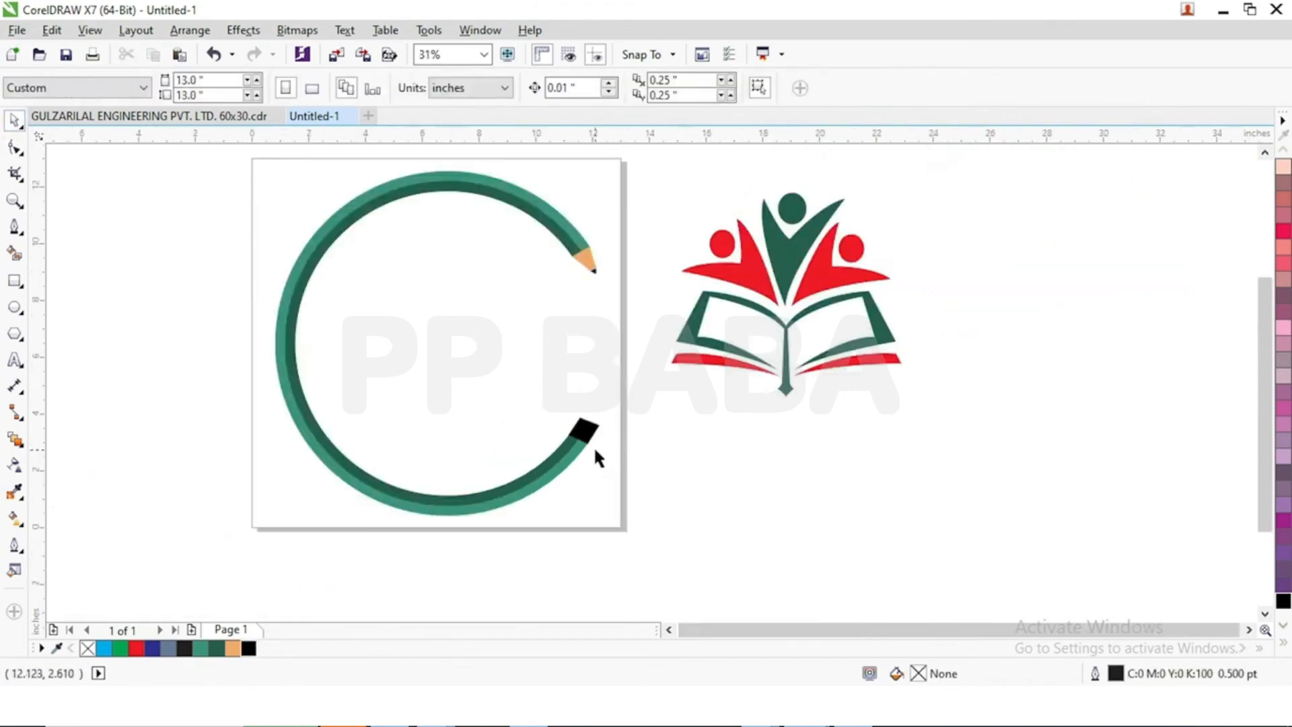
- Move the black cap's upper inner node slightly upward, making the cap about 1.05 × 0.94 inches
scroll(593, 445, "up", 2)
left_click(576, 423)
left_click(15, 147)
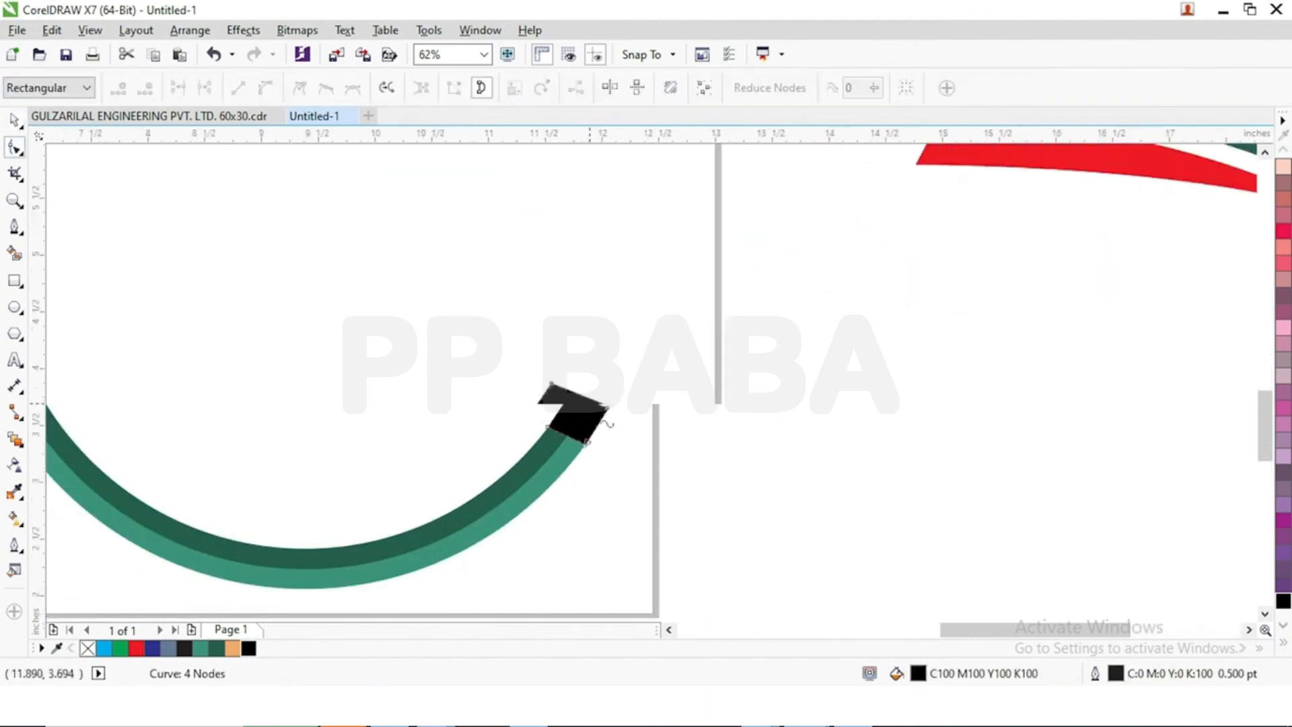
scroll(609, 424, "up", 4)
left_click_drag(512, 363, 522, 352)
scroll(521, 351, "down", 2)
scroll(523, 351, "down", 1)
left_click(15, 121)
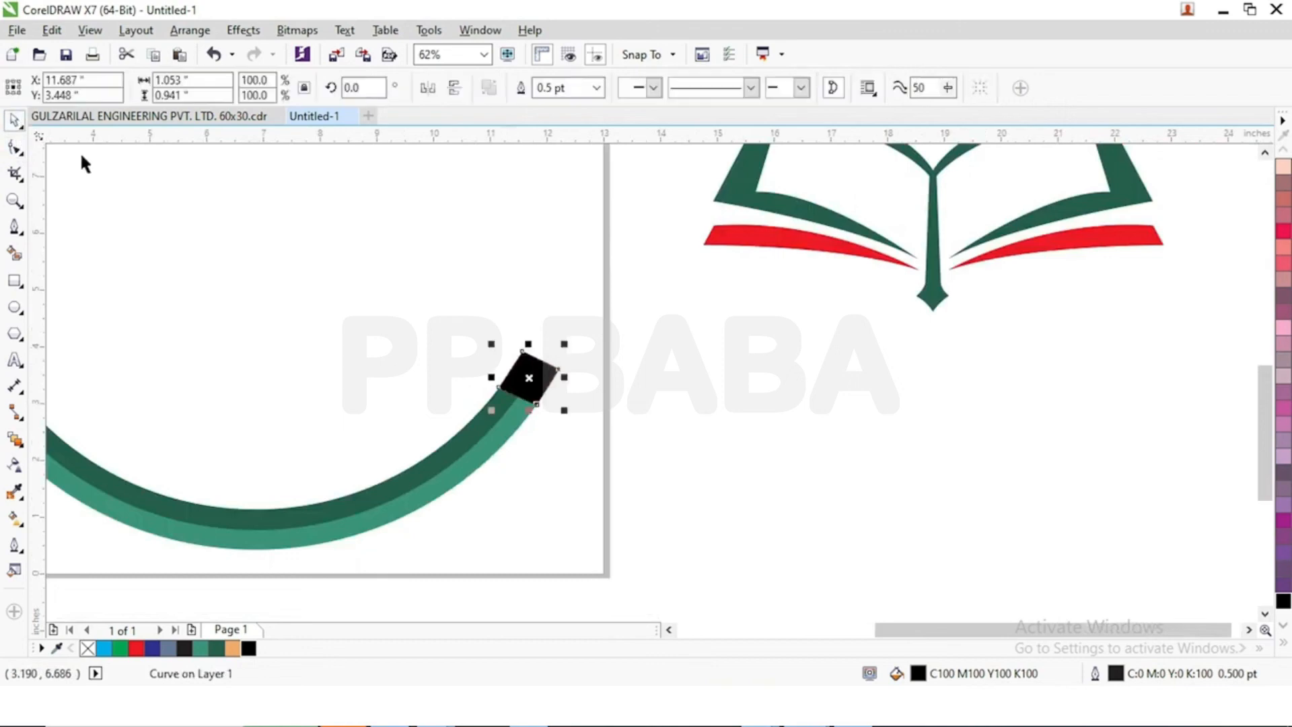
- Draw a narrow closed stripe about 0.79 × 0.46 inches across the middle of the black cap
left_click(676, 471)
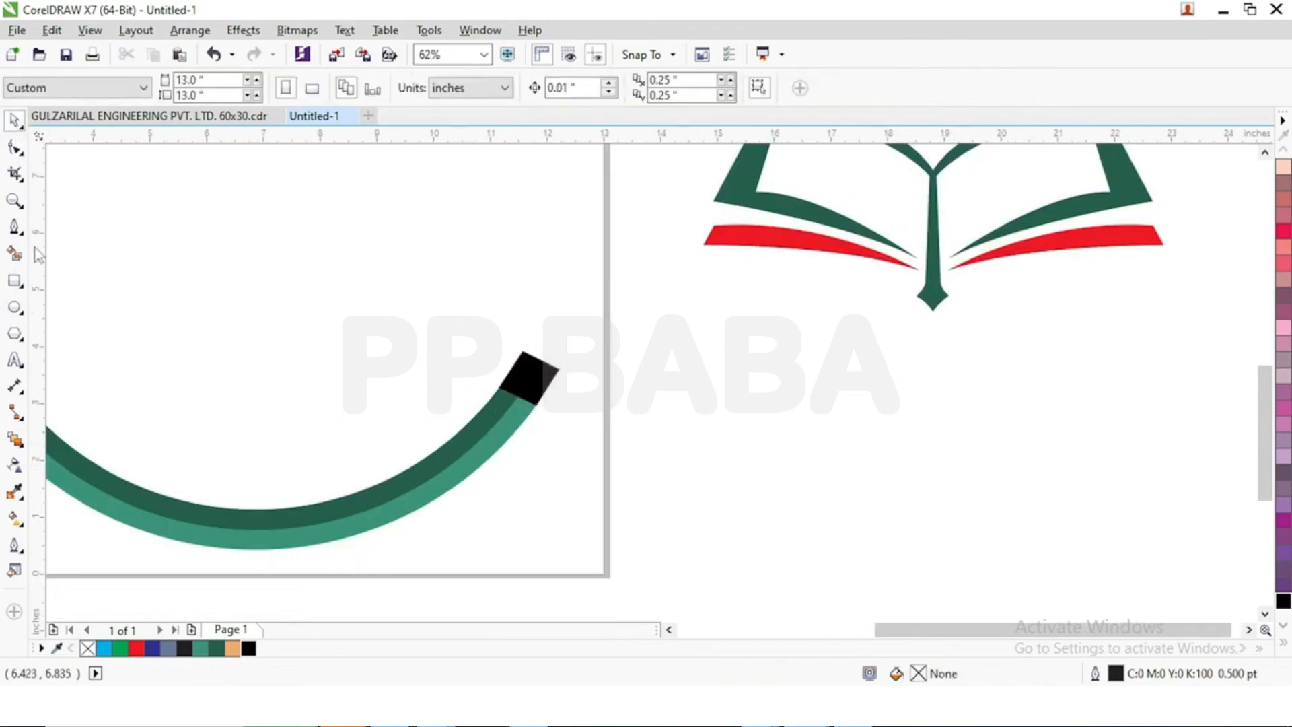
left_click(15, 226)
scroll(554, 376, "up", 3)
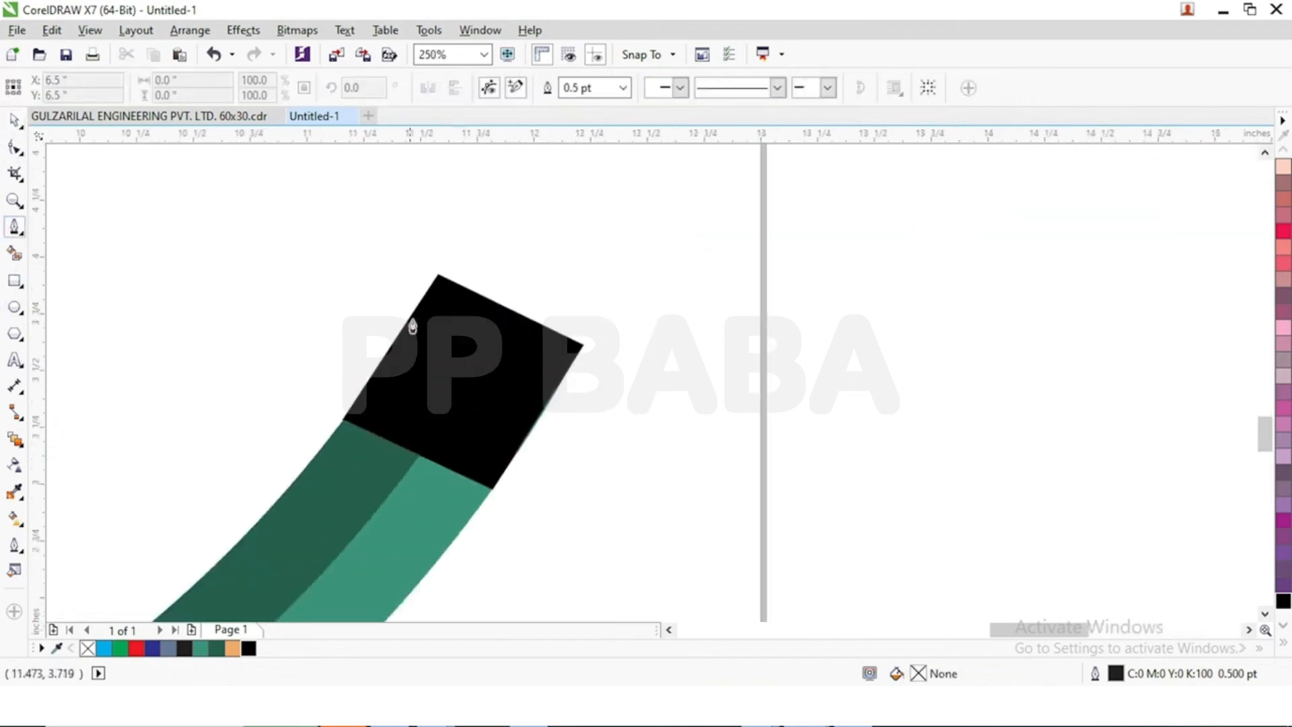
left_click(412, 317)
left_click_drag(557, 421, 526, 369)
left_click(573, 396)
left_click(557, 419)
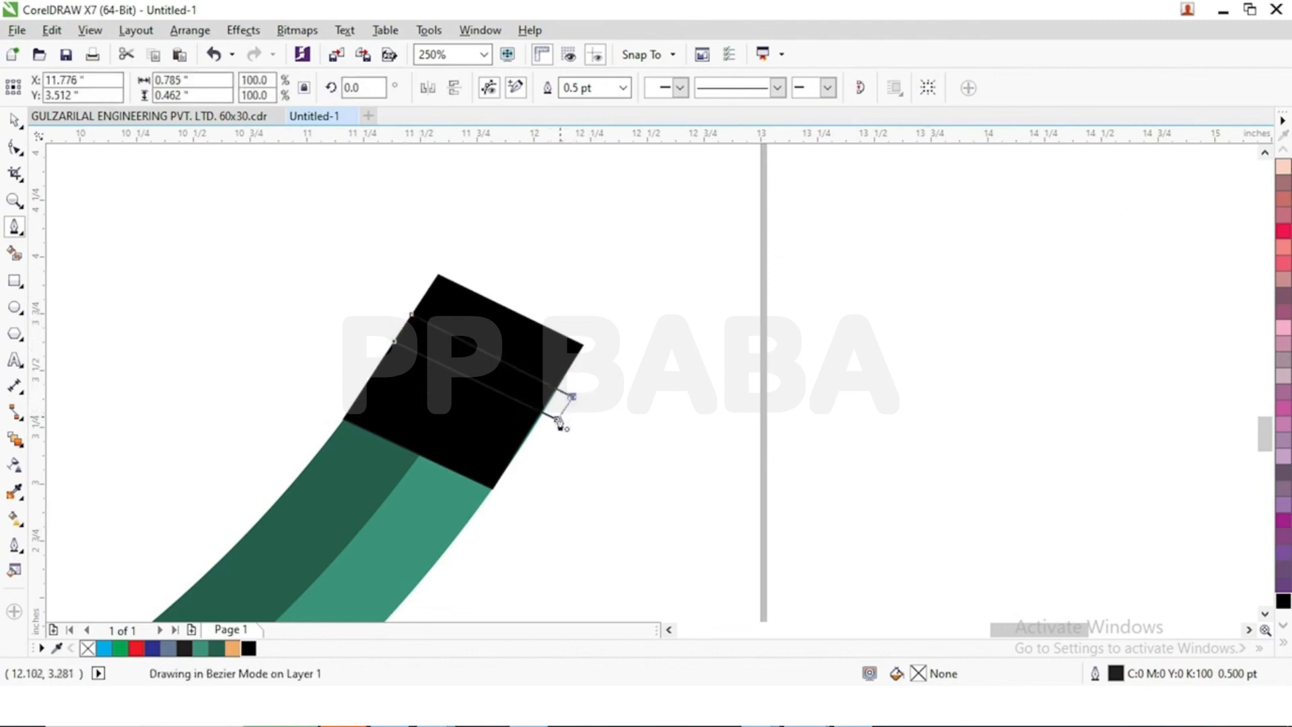
- Fill the narrow stripe across the black cap with red
left_click(14, 121)
left_click(596, 419)
scroll(595, 418, "down", 1)
left_click(536, 421)
left_click(650, 455)
left_click_drag(623, 427, 482, 362)
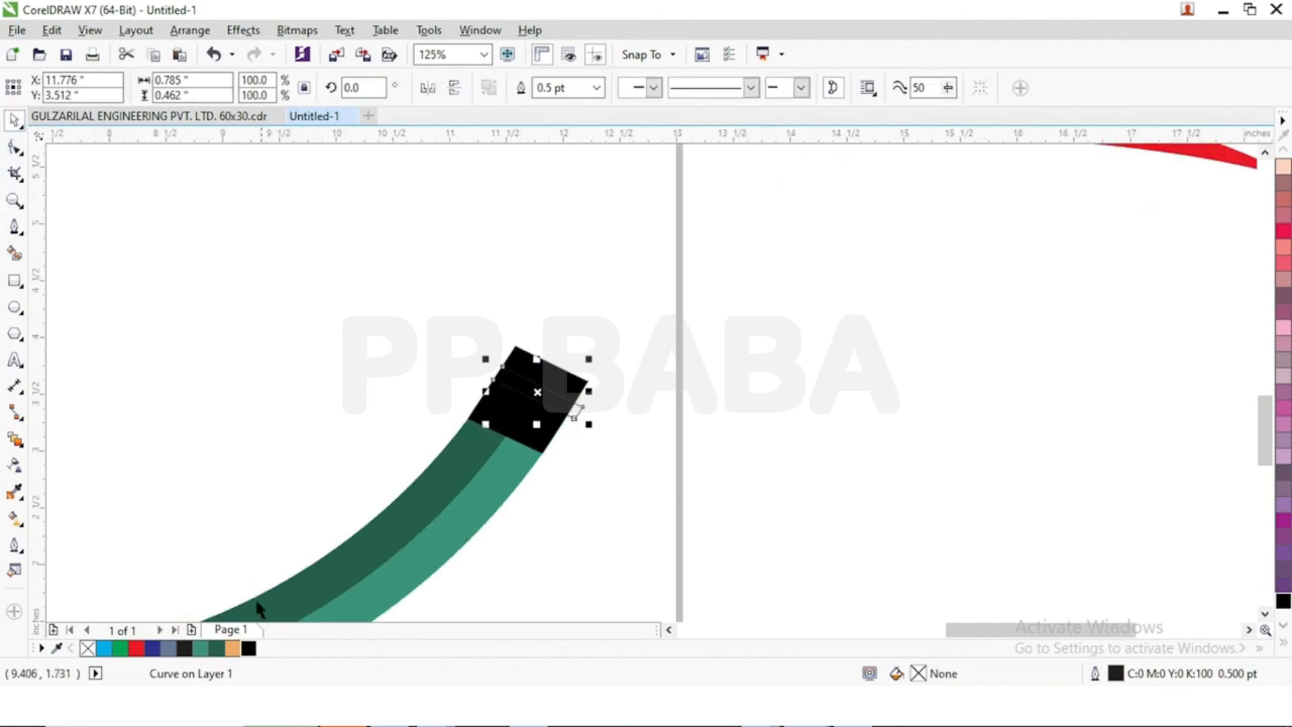
left_click(135, 648)
- PowerClip the red stripe inside the black end cap
left_click(683, 501)
right_click(578, 418)
left_click(651, 176)
left_click(567, 362)
left_click(623, 364)
scroll(609, 385, "down", 5)
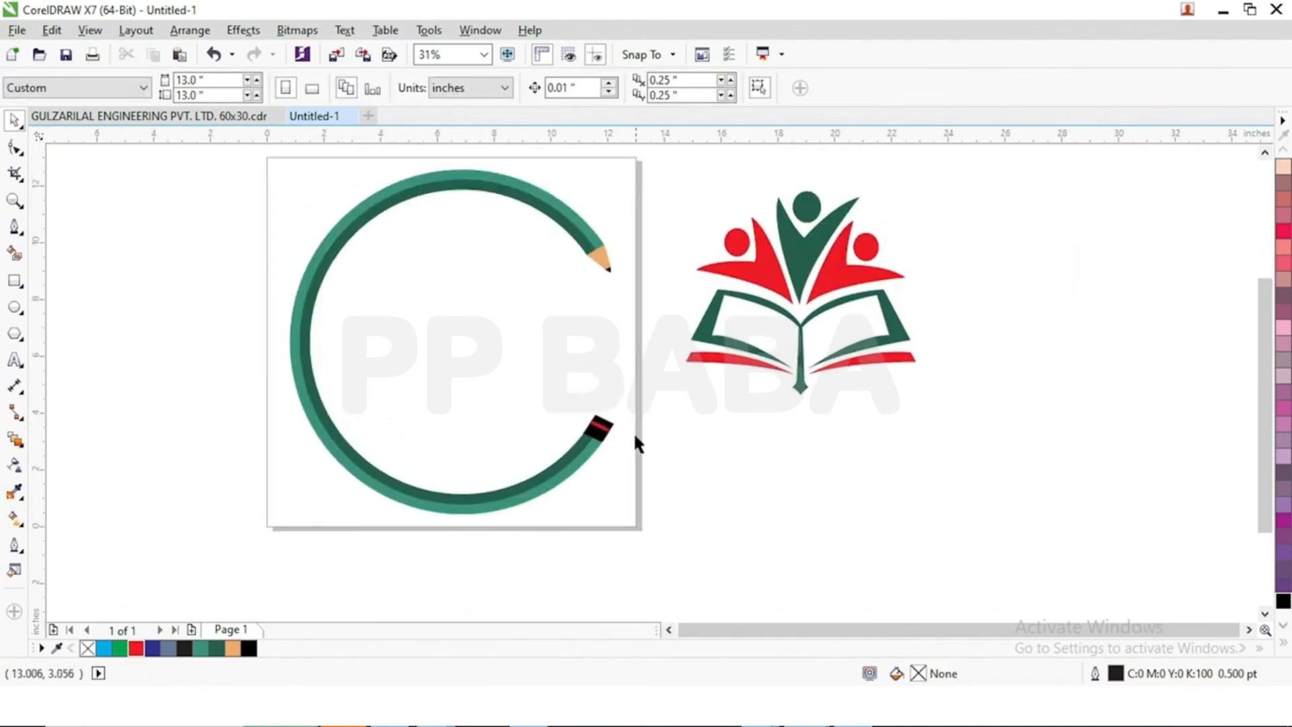
- Move the book-and-figures artwork into the middle of the pencil ring and enlarge it to 112.4%
left_click_drag(960, 440, 664, 174)
left_click_drag(832, 308, 498, 363)
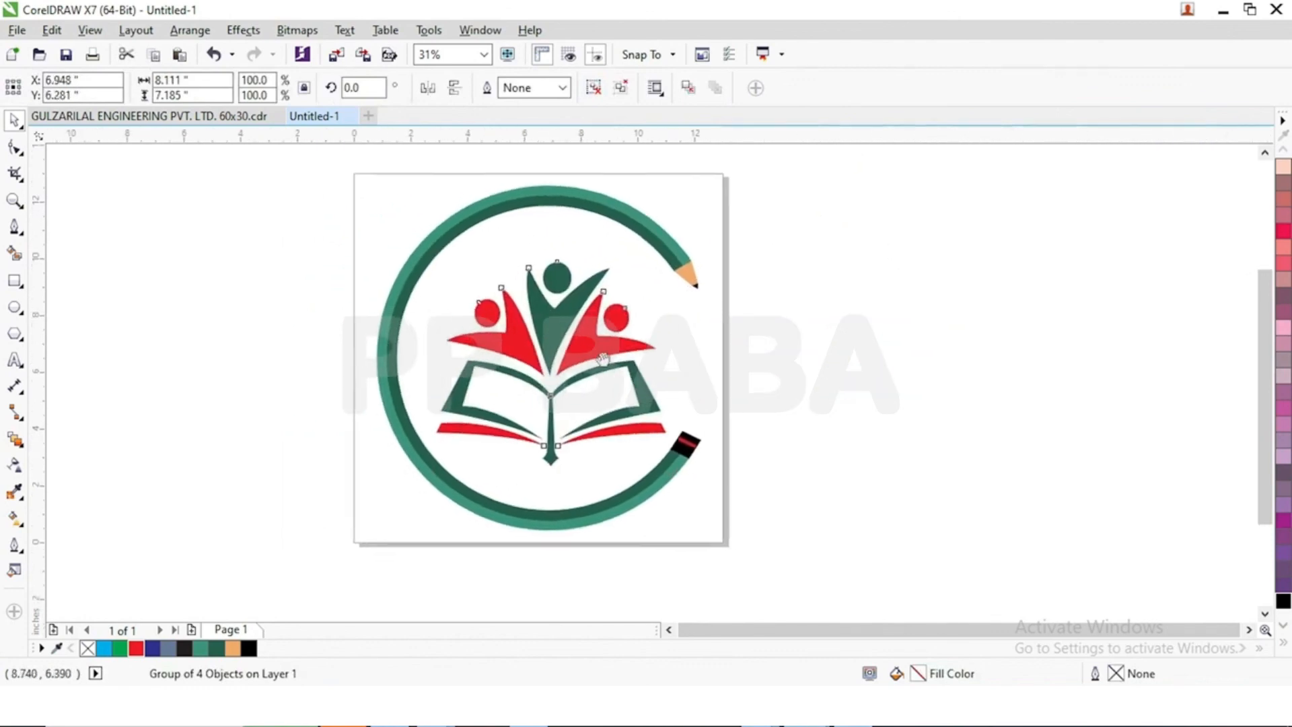
left_click_drag(678, 471, 692, 493)
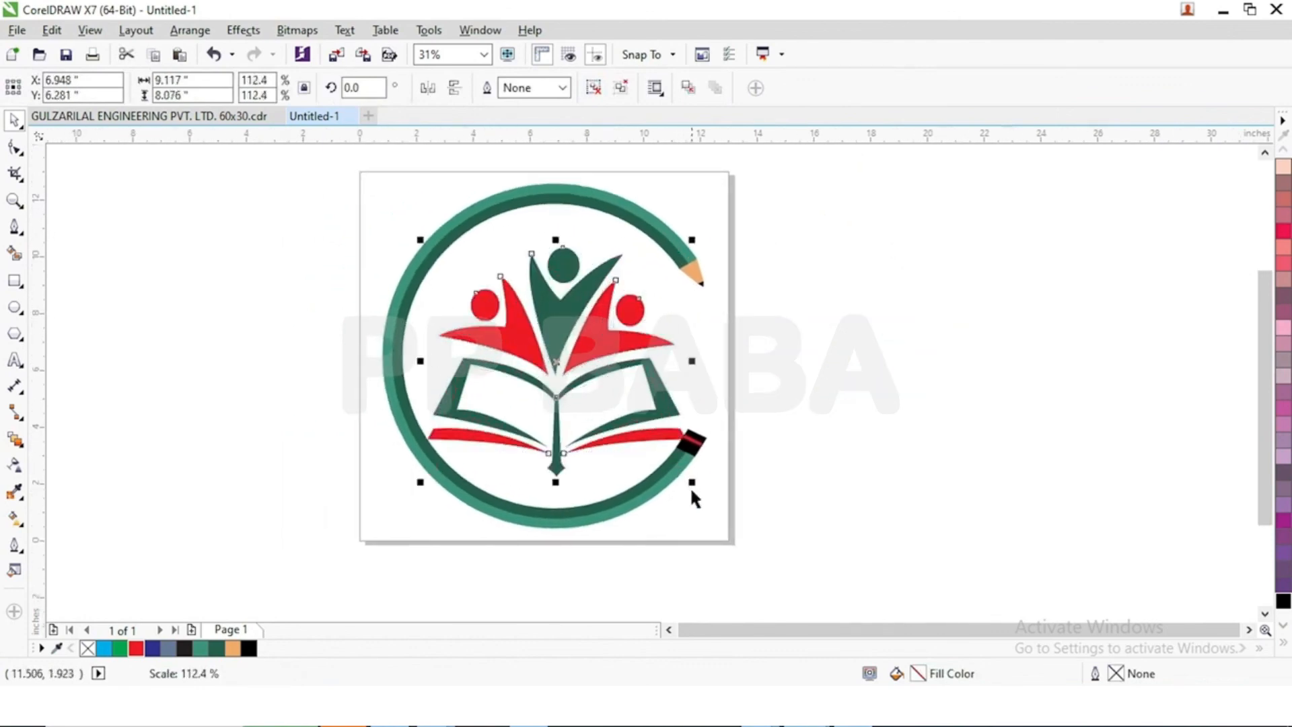
- Adjust the book-and-figures artwork's height within the ring, placing its centre at about Y 6.33 inches
scroll(526, 331, "up", 2)
left_click_drag(568, 332, 568, 306)
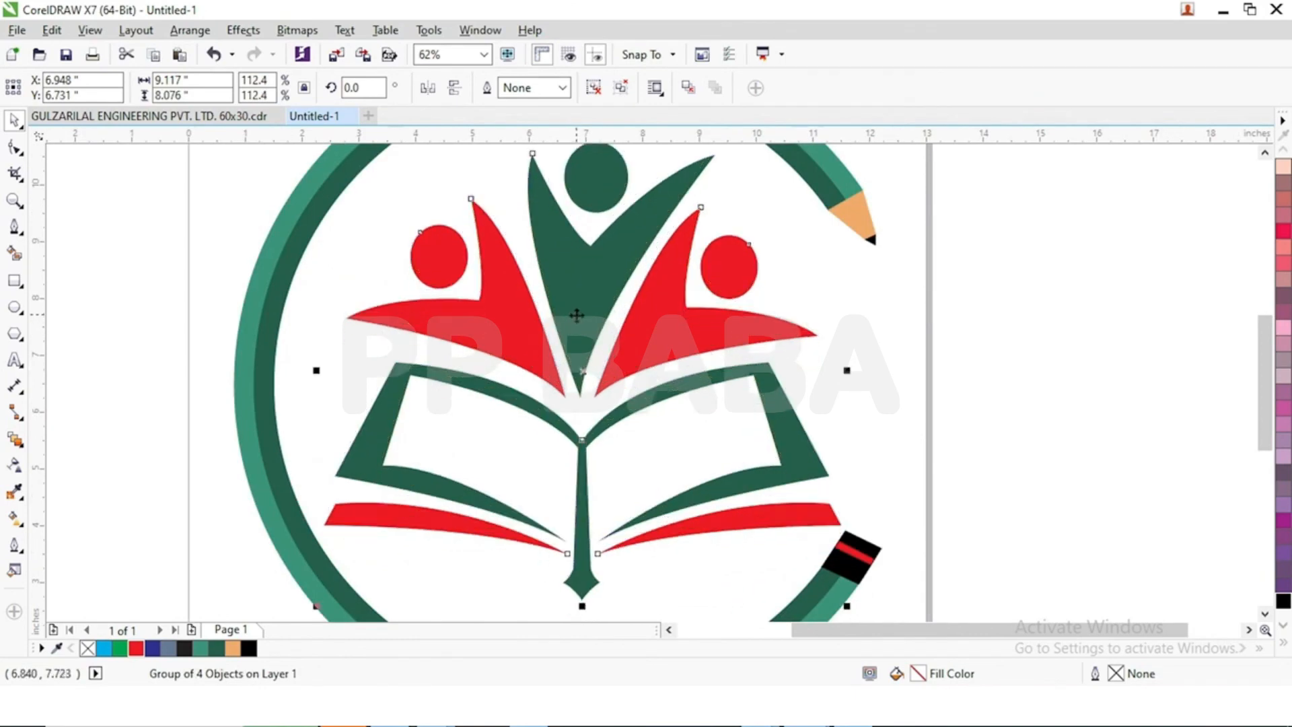
scroll(568, 306, "down", 2)
key("Down")
key("Down")
key("Down")
key("Down")
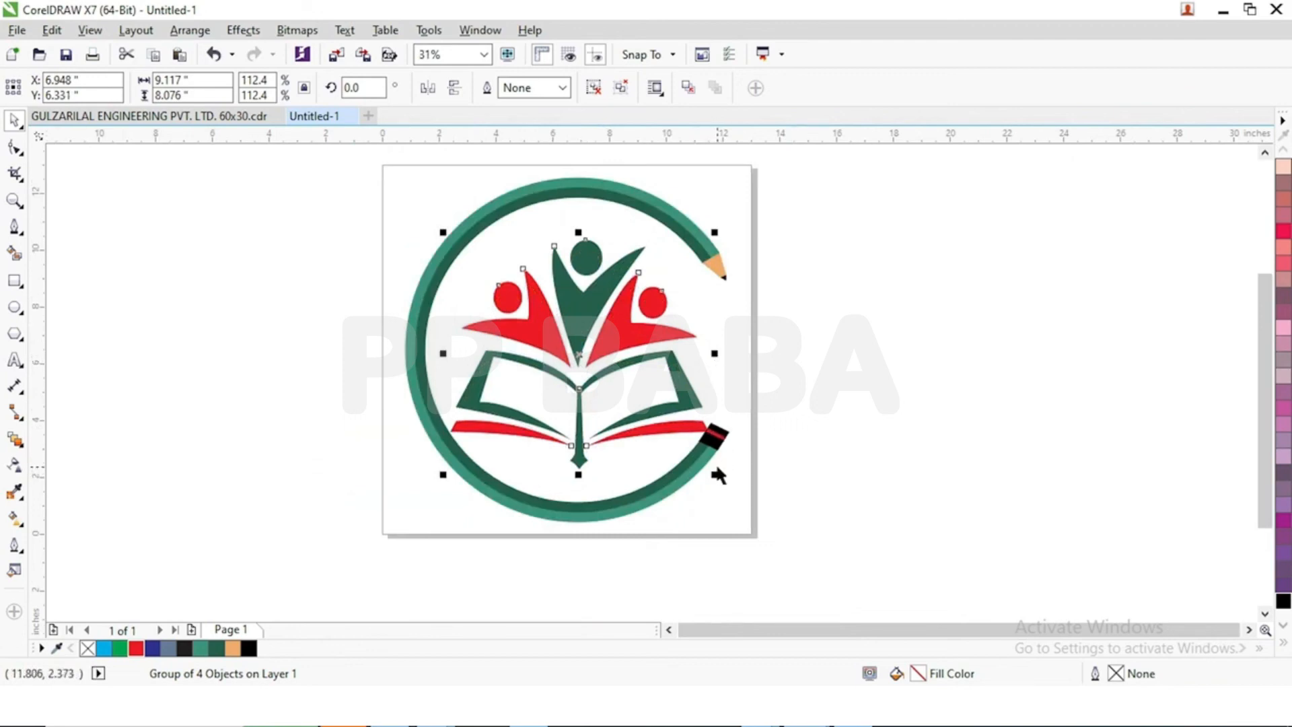
- Scale the book-and-figures artwork down to 107.2% and shift it slightly left to X 6.842 inches
left_click_drag(713, 475, 708, 470)
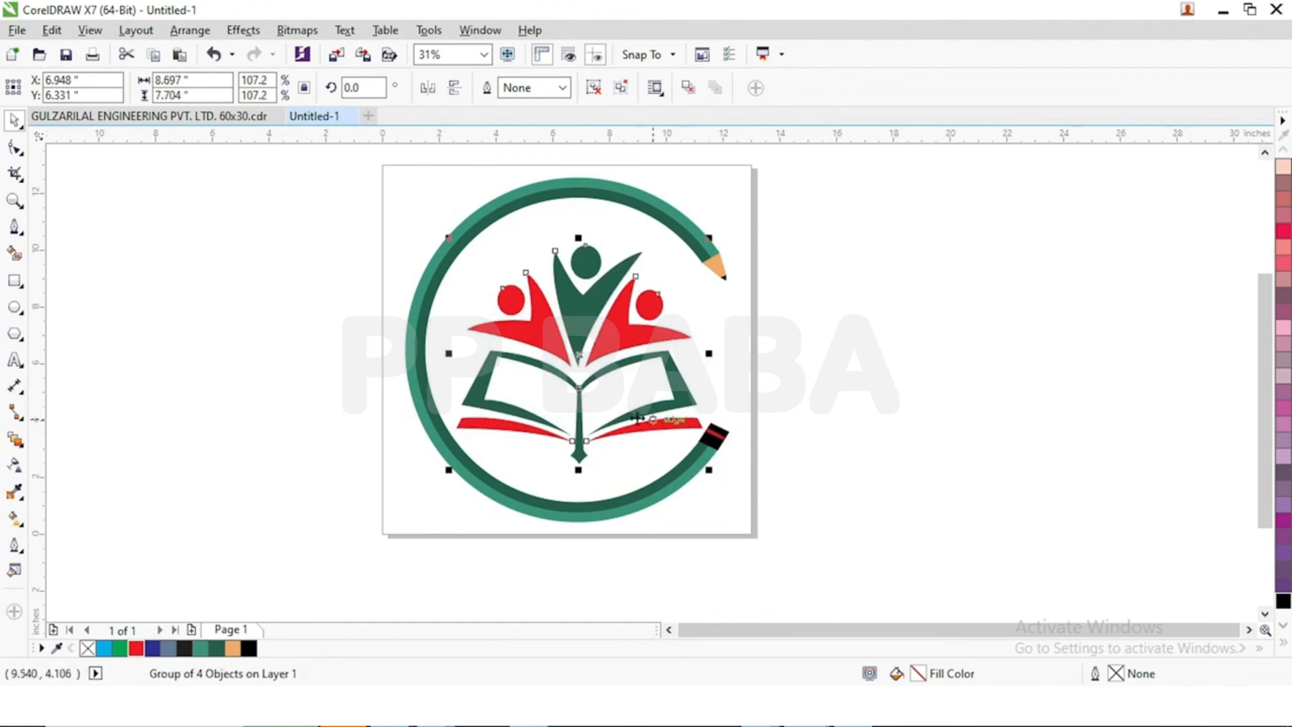
scroll(573, 434, "up", 1)
left_click_drag(593, 429, 585, 430)
scroll(595, 434, "down", 1)
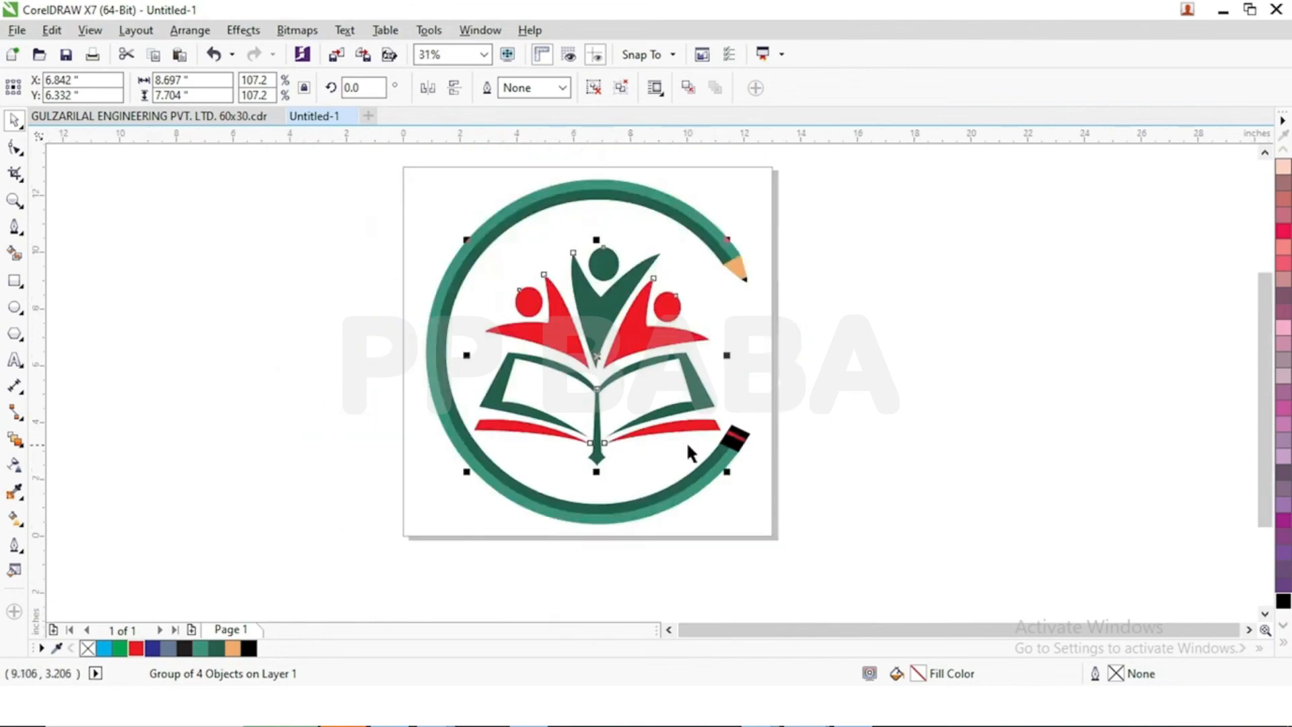
left_click_drag(809, 447, 814, 495)
left_click(883, 440)
left_click_drag(374, 221, 842, 572)
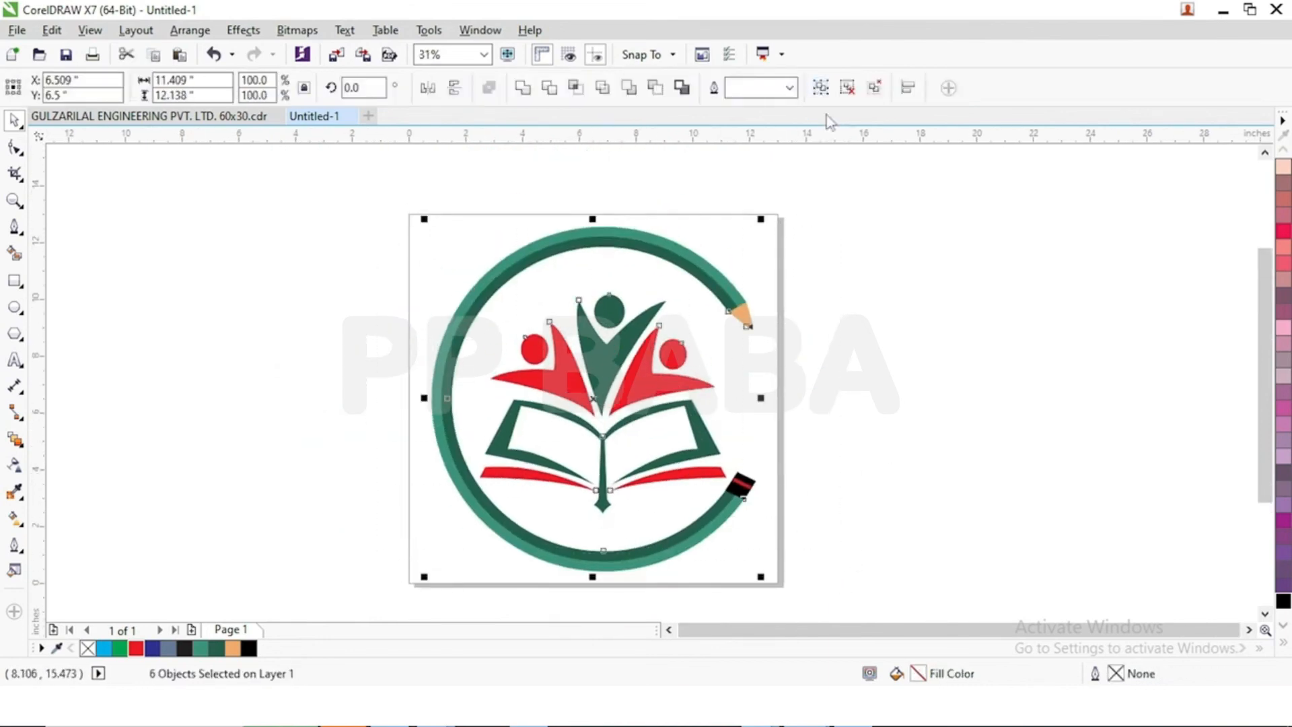
left_click(728, 316)
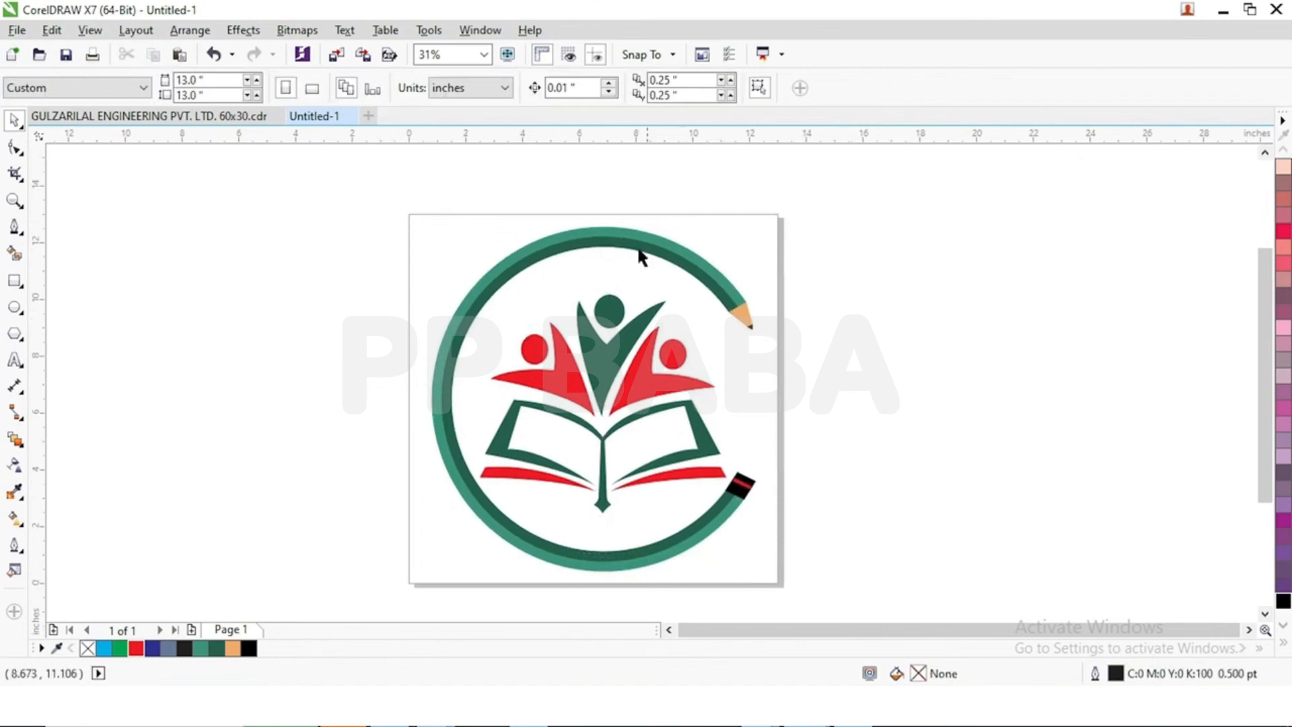
- Add a page-sized 13 × 13 inch rectangle as a frame around the finished logo
double_click(14, 281)
left_click(26, 124)
left_click(317, 247)
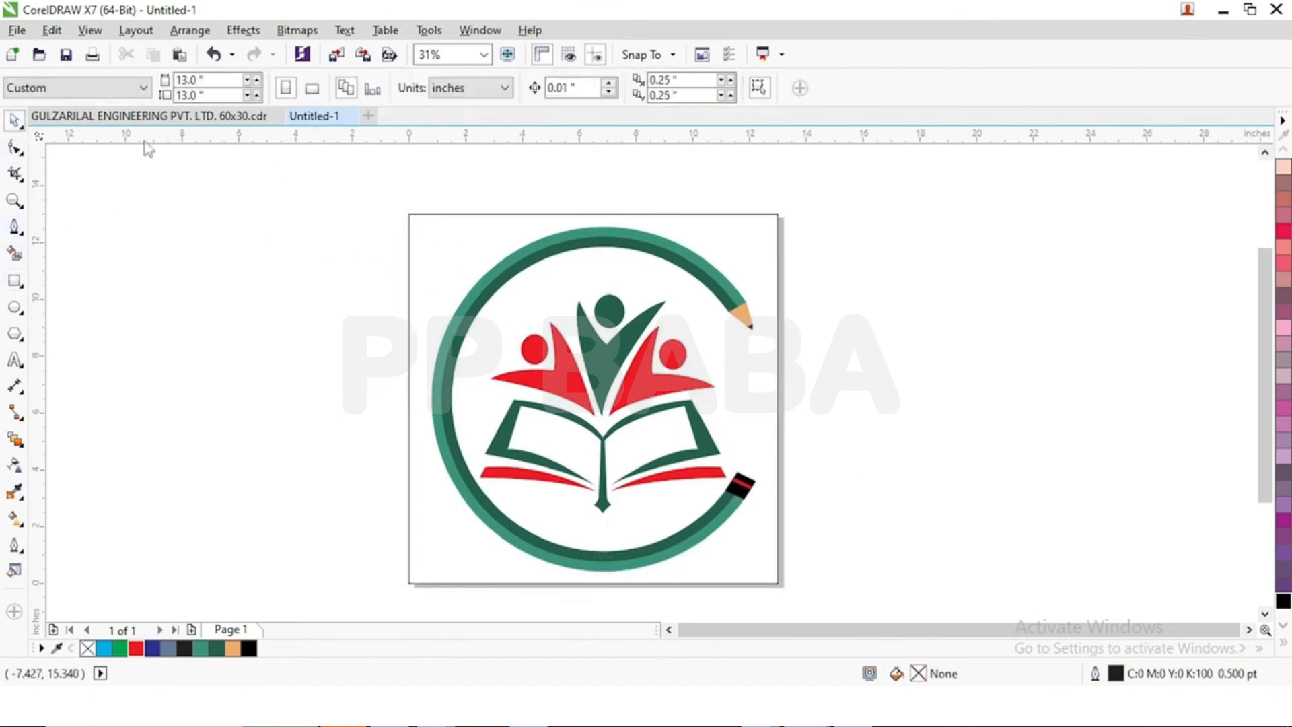
left_click(15, 200)
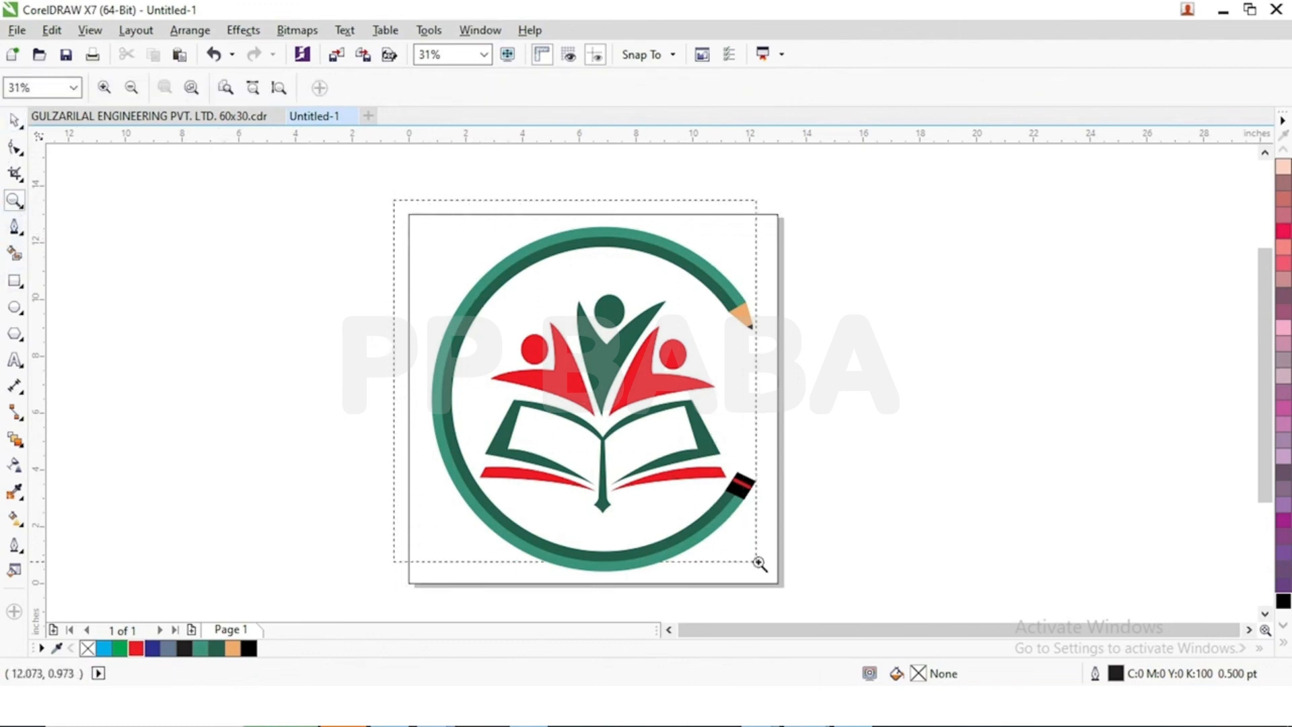